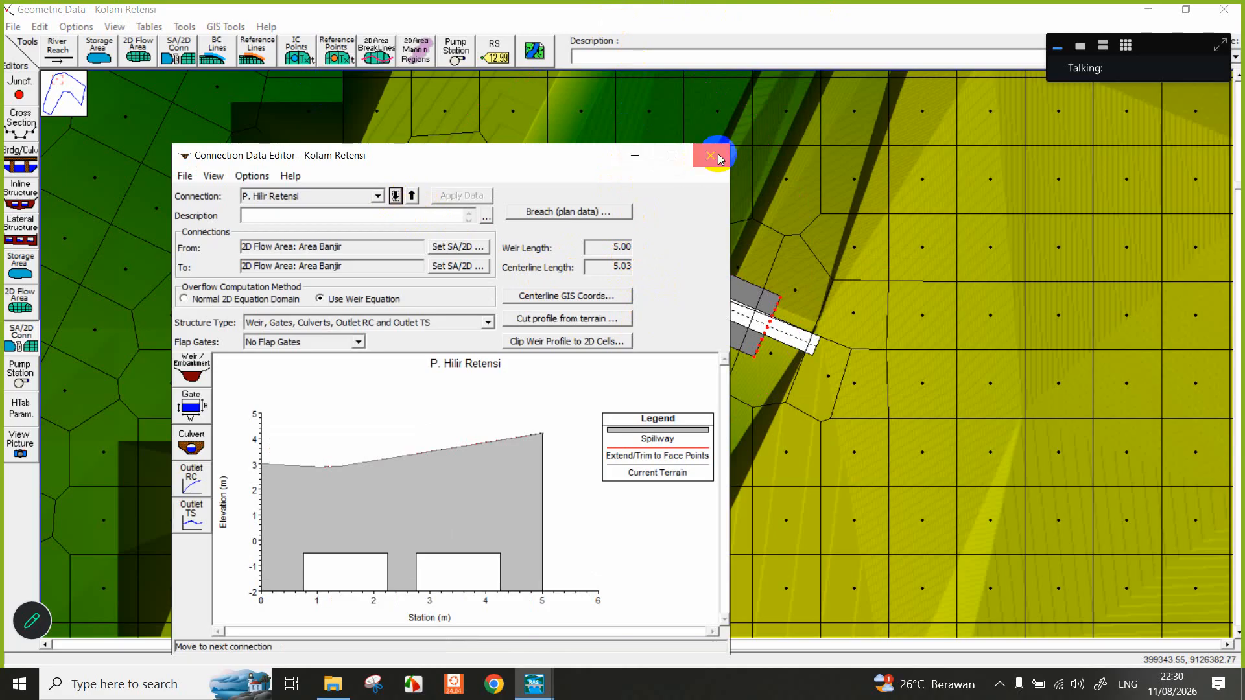
Switch to RAS Mapper, measure a line about 52.3 m long along the middle of the P. Hilir Retensi gate strip, and copy its coordinates.
{"action": "left_click", "coordinate": [711, 156]}
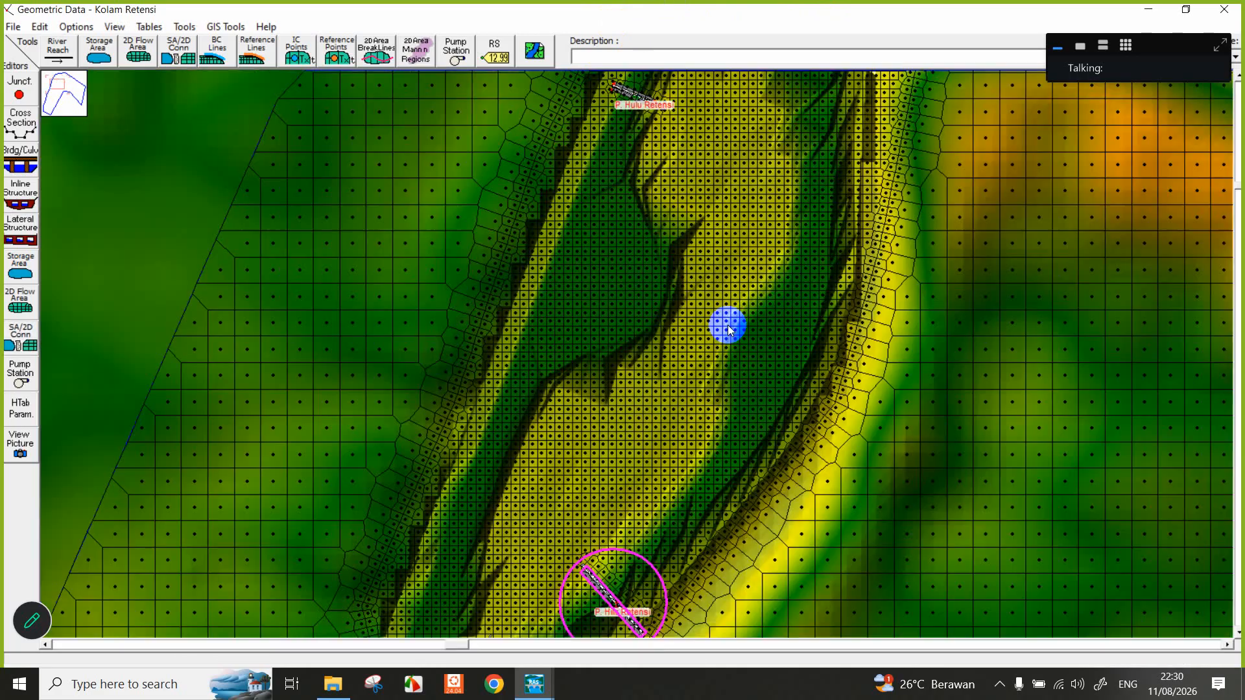
{"action": "left_click", "coordinate": [1224, 10]}
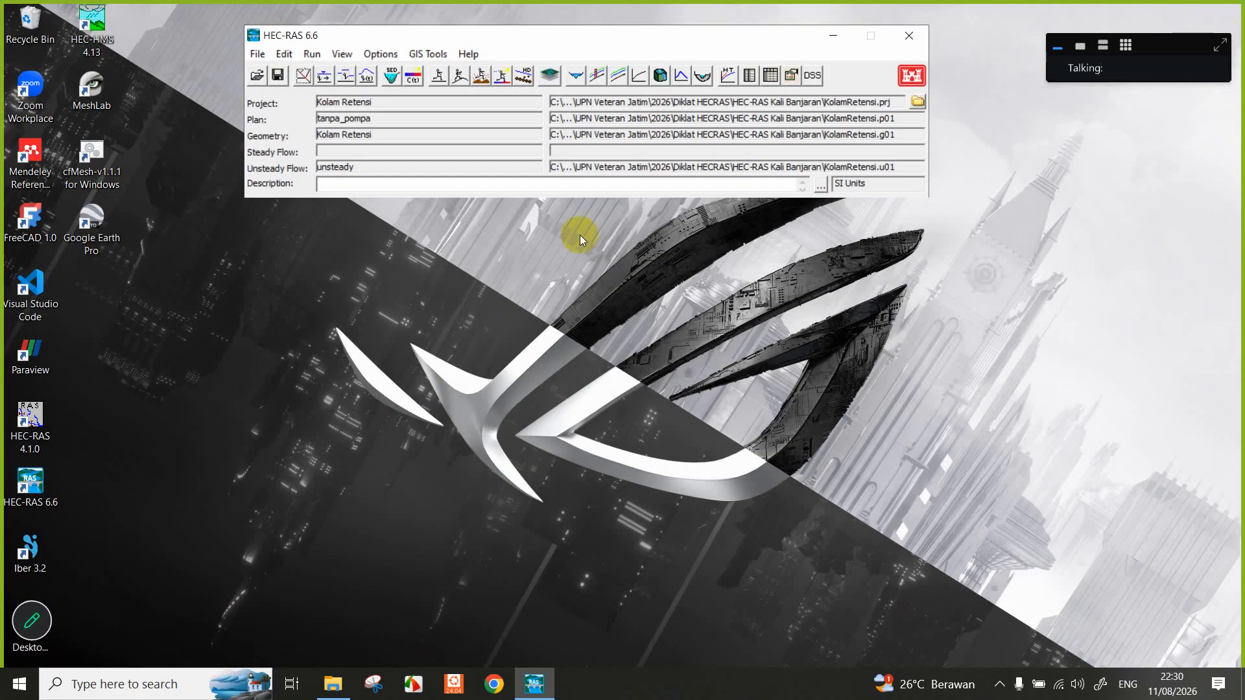
{"action": "left_click", "coordinate": [550, 82]}
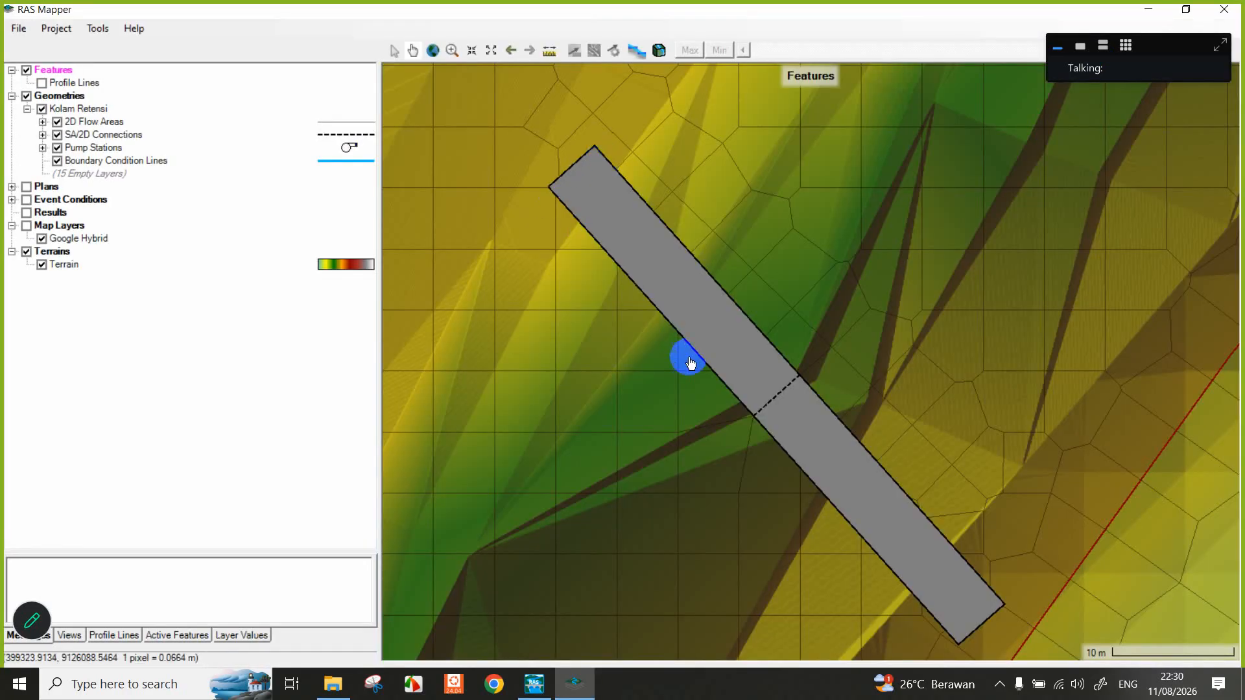
{"action": "left_click", "coordinate": [550, 50]}
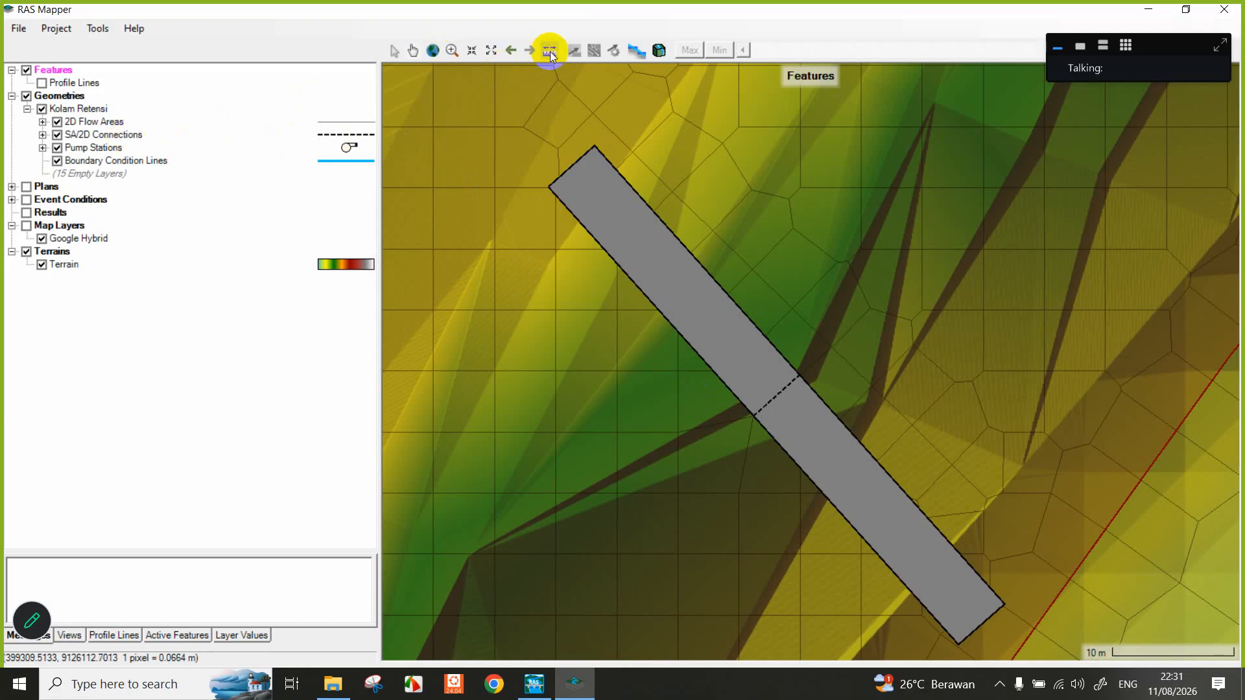
{"action": "left_click", "coordinate": [566, 160]}
{"action": "left_click", "coordinate": [992, 637]}
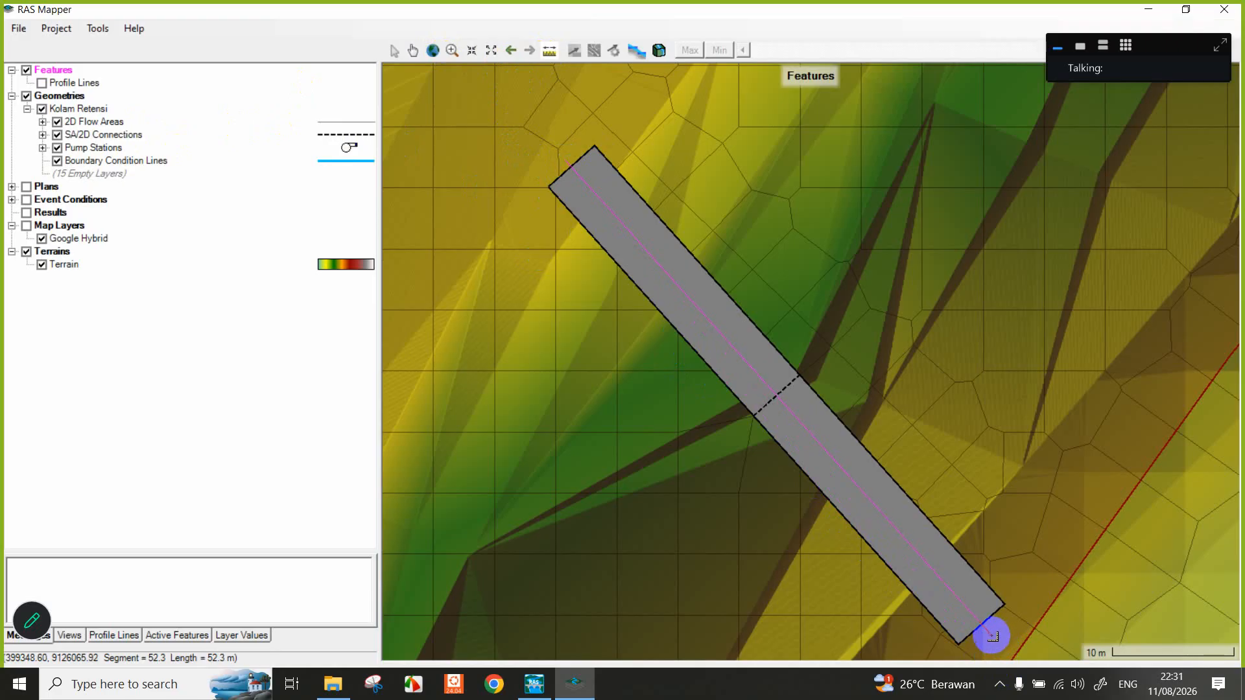
{"action": "right_click", "coordinate": [992, 637]}
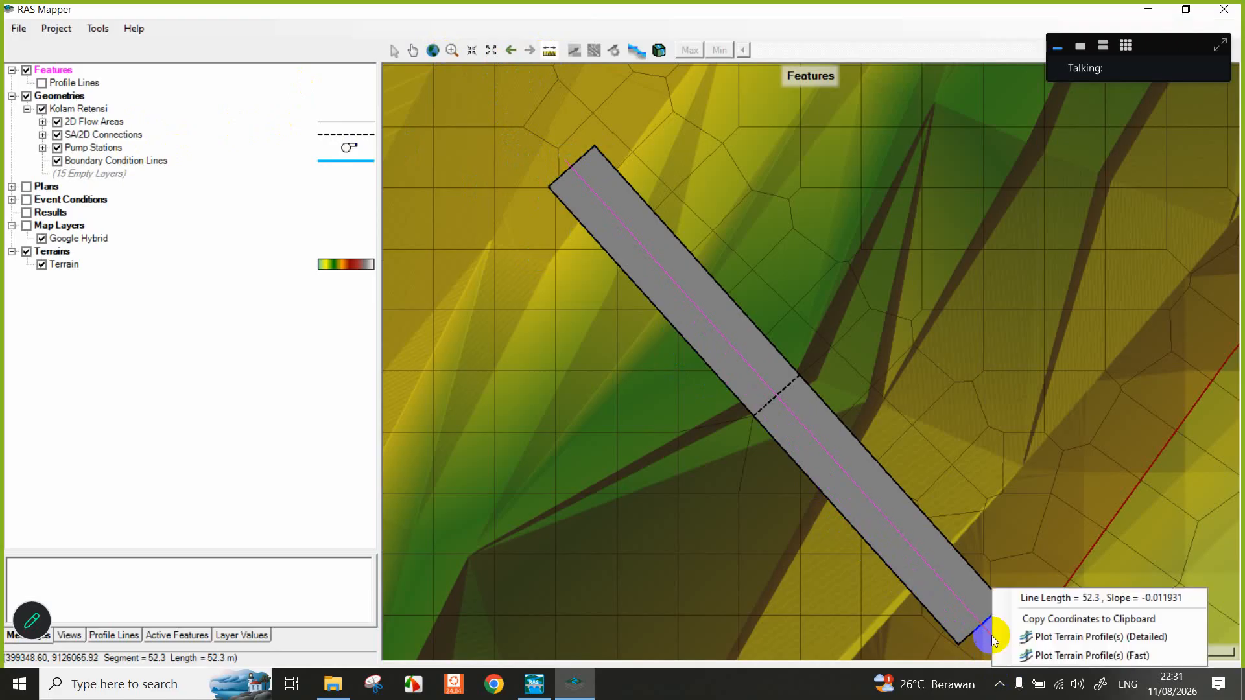
{"action": "left_click", "coordinate": [1050, 616]}
In the geometry data, replace the GIS coordinates of Opening#1 in P. Hilir Retensi's Gate #1 with the copied line coordinates.
{"action": "left_click", "coordinate": [575, 685]}
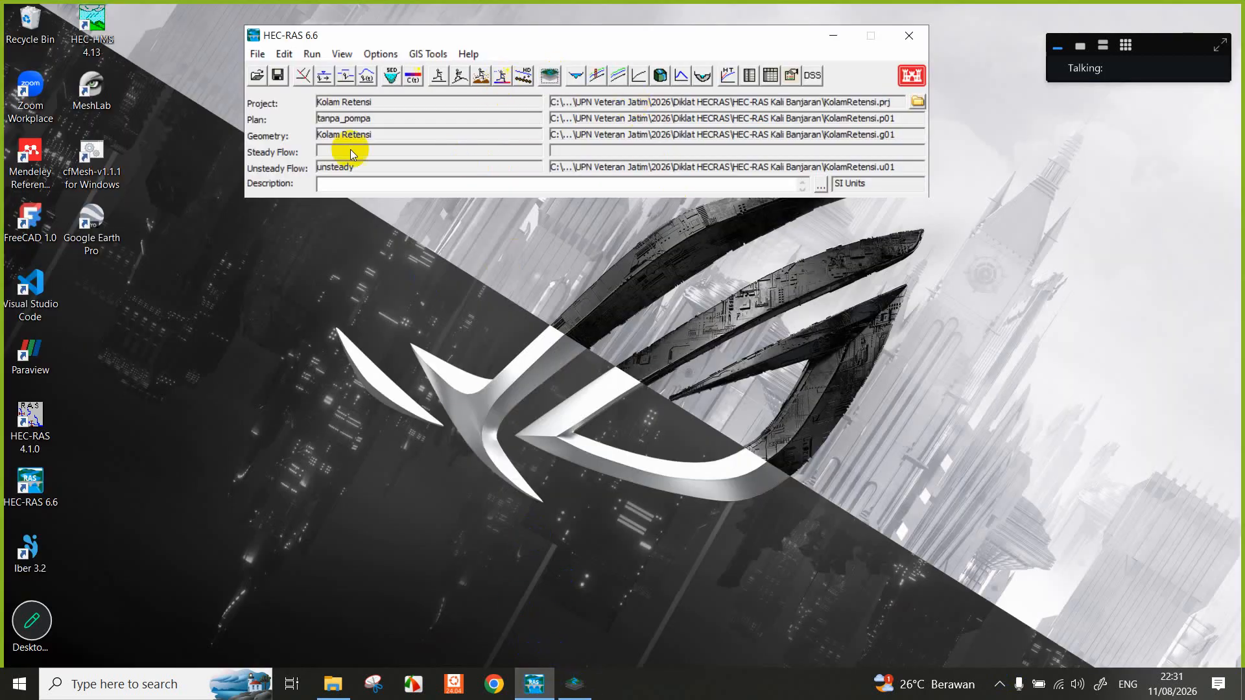
{"action": "left_click", "coordinate": [303, 75]}
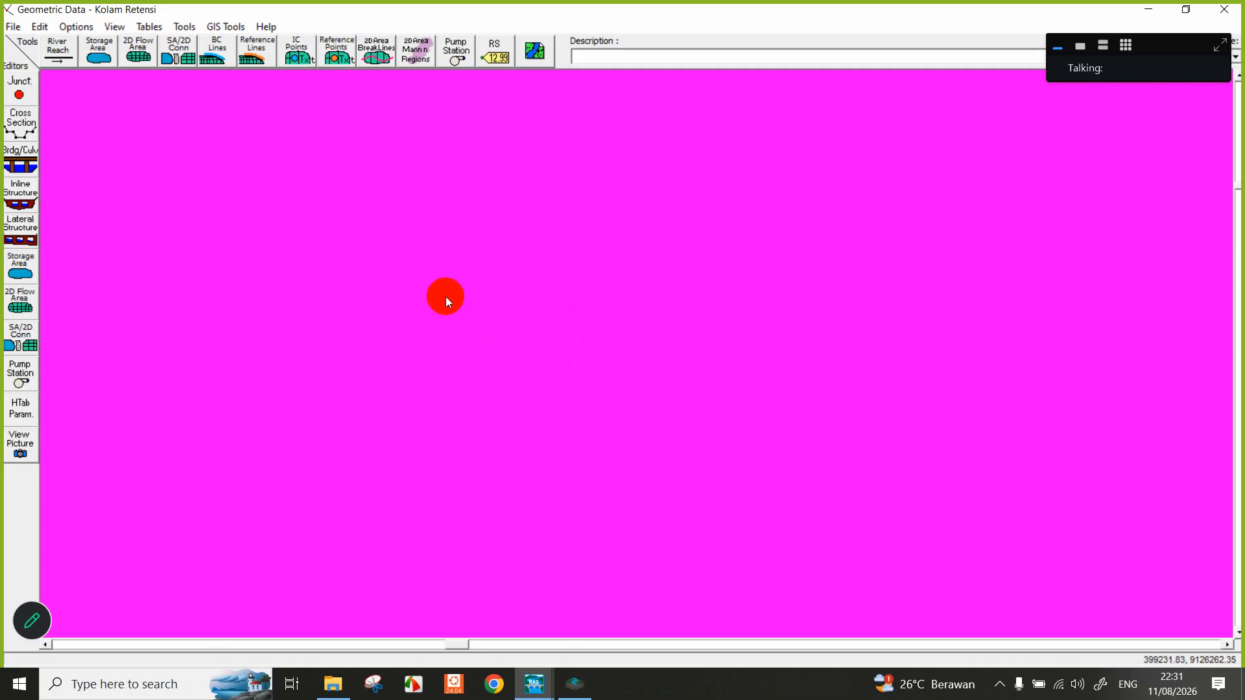
{"action": "scroll", "coordinate": [375, 344], "scroll_direction": "down", "scroll_amount": 3}
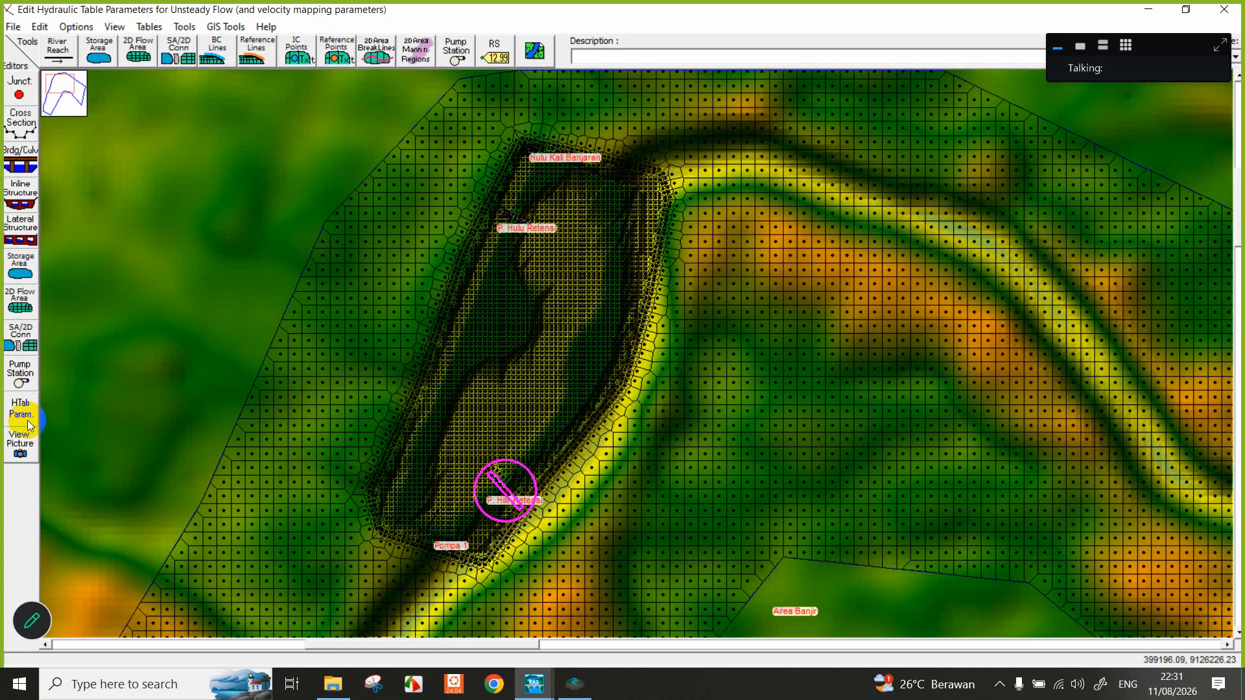
{"action": "left_click", "coordinate": [19, 373]}
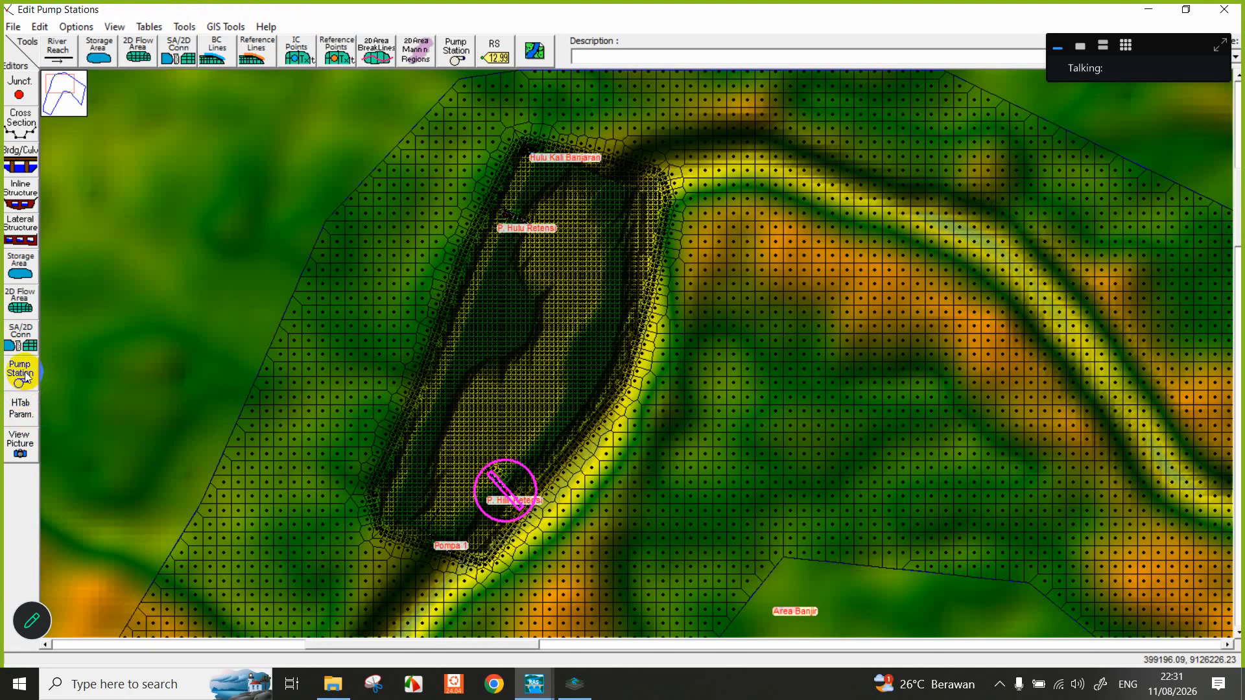
{"action": "left_click", "coordinate": [20, 337]}
{"action": "left_click", "coordinate": [506, 491]}
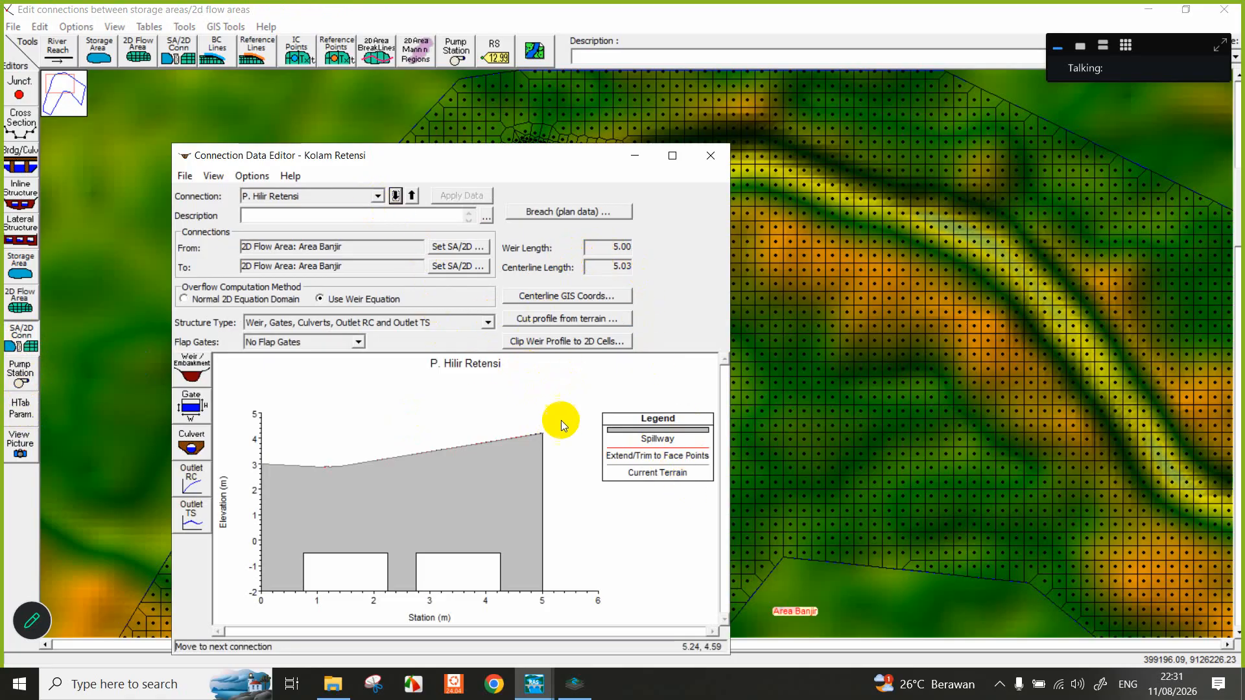
{"action": "left_click", "coordinate": [191, 405]}
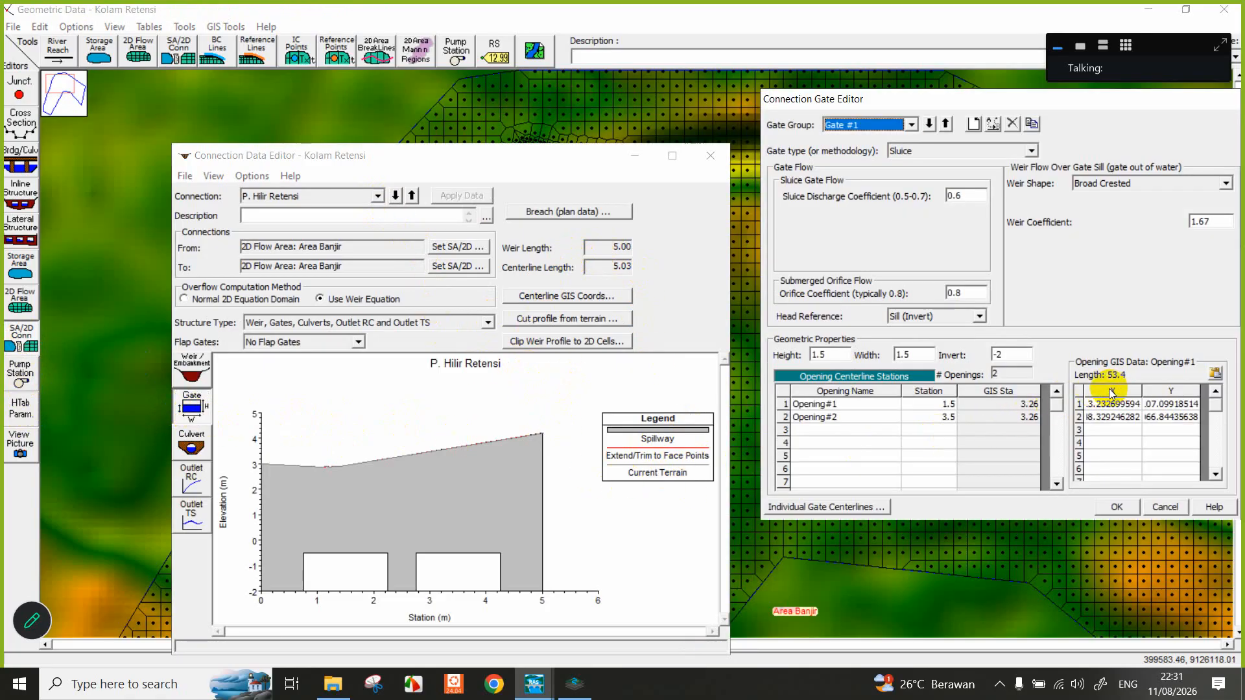
{"action": "left_click", "coordinate": [1215, 372]}
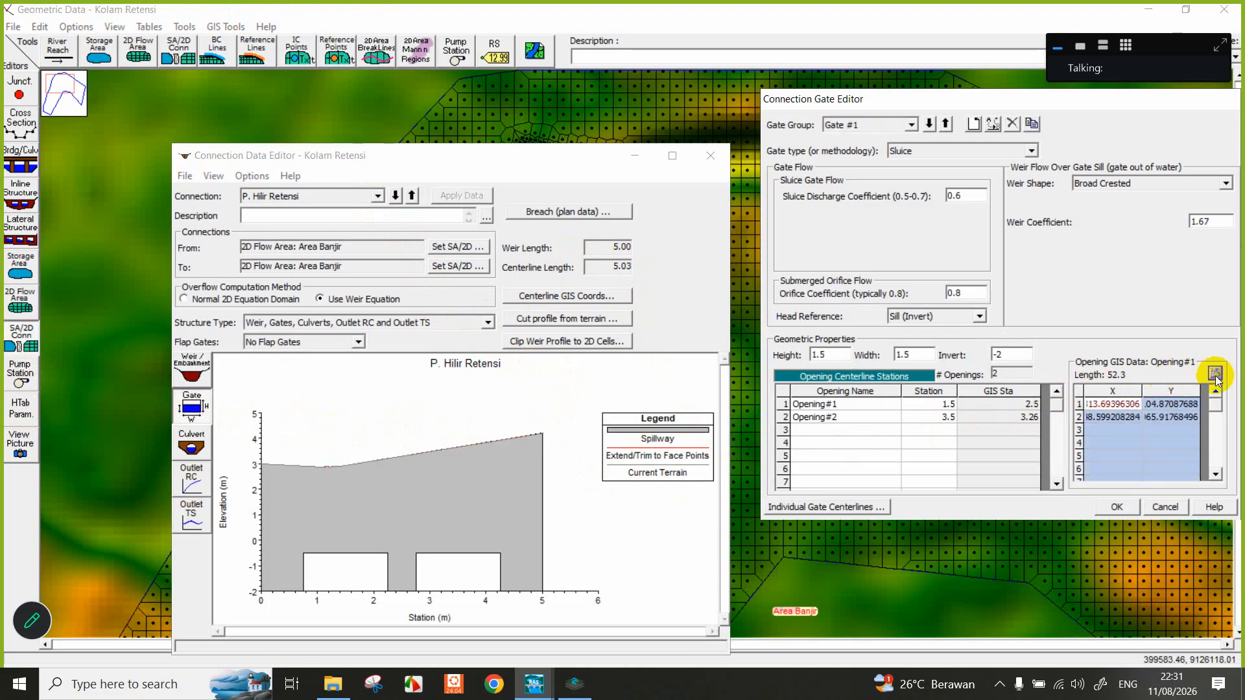
{"action": "left_click", "coordinate": [1113, 505]}
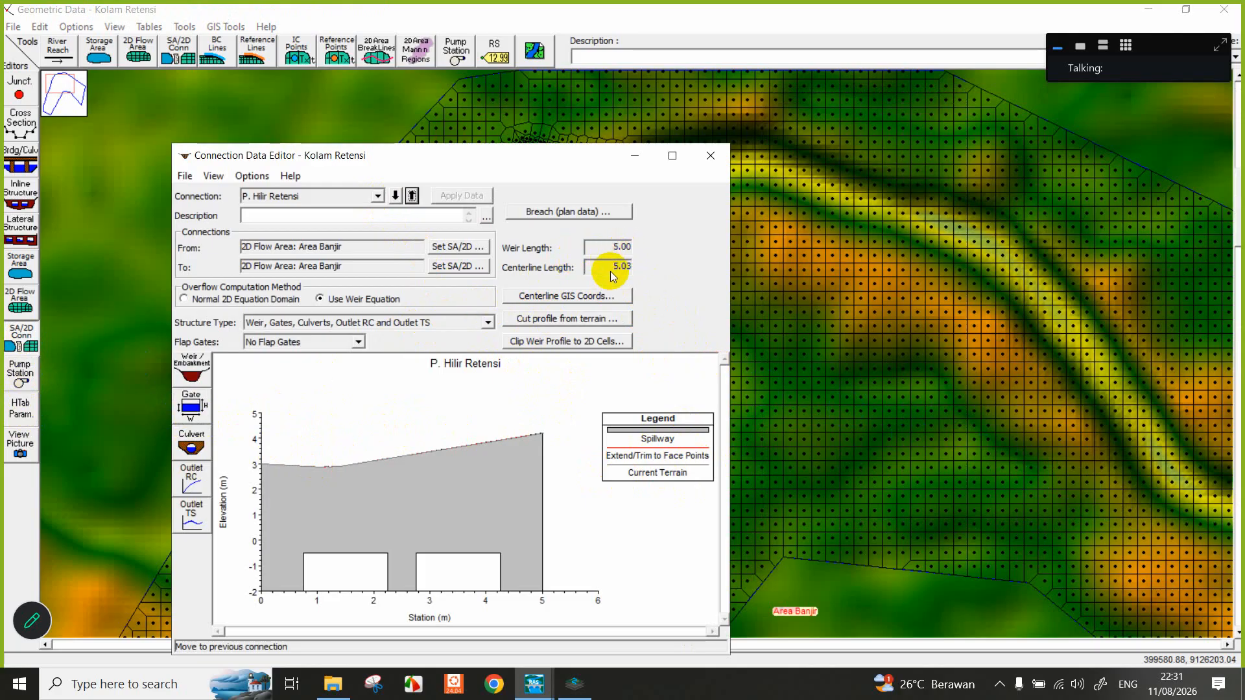
Replace the centerline GIS coordinates of the P. Hilir Retensi connection with the copied line coordinates and close the connection editor.
{"action": "left_click", "coordinate": [620, 296]}
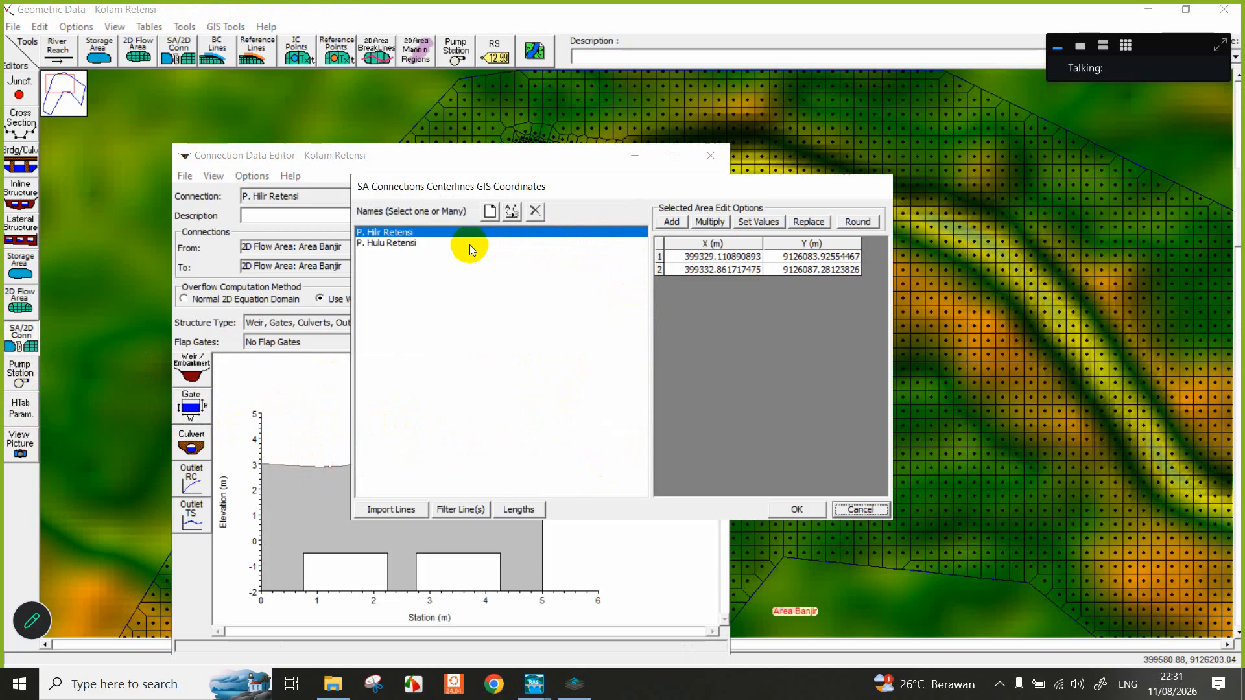
{"action": "left_click", "coordinate": [386, 243]}
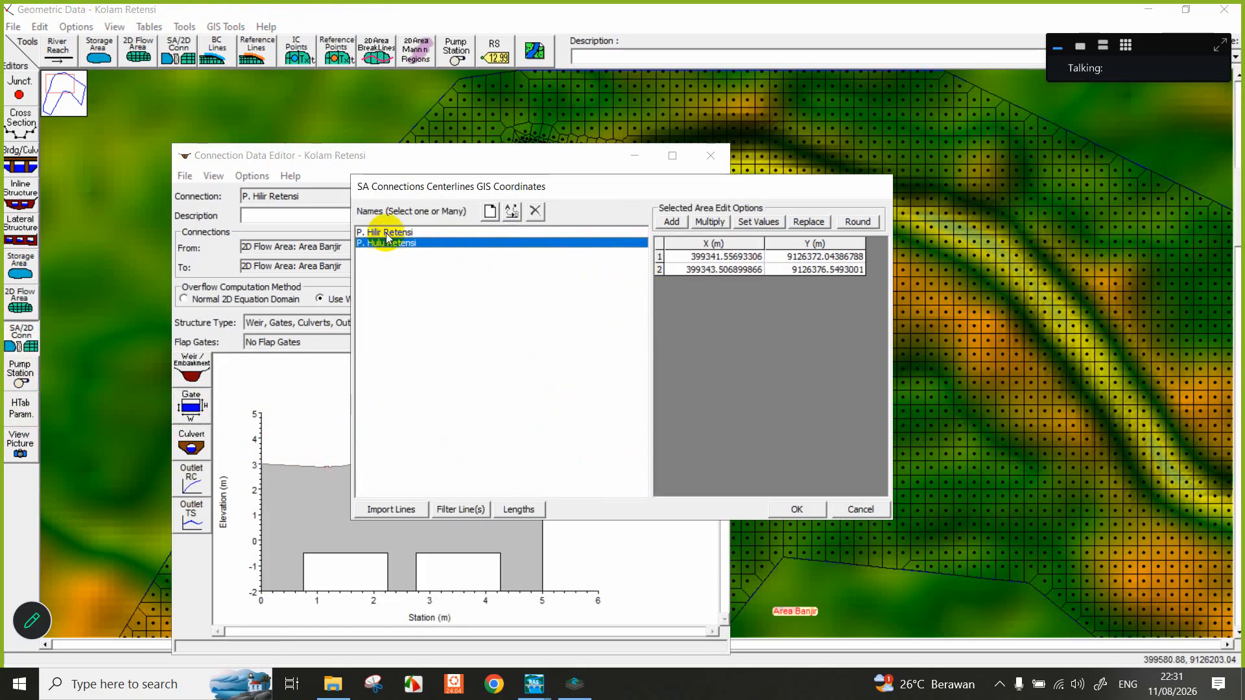
{"action": "left_click", "coordinate": [387, 232]}
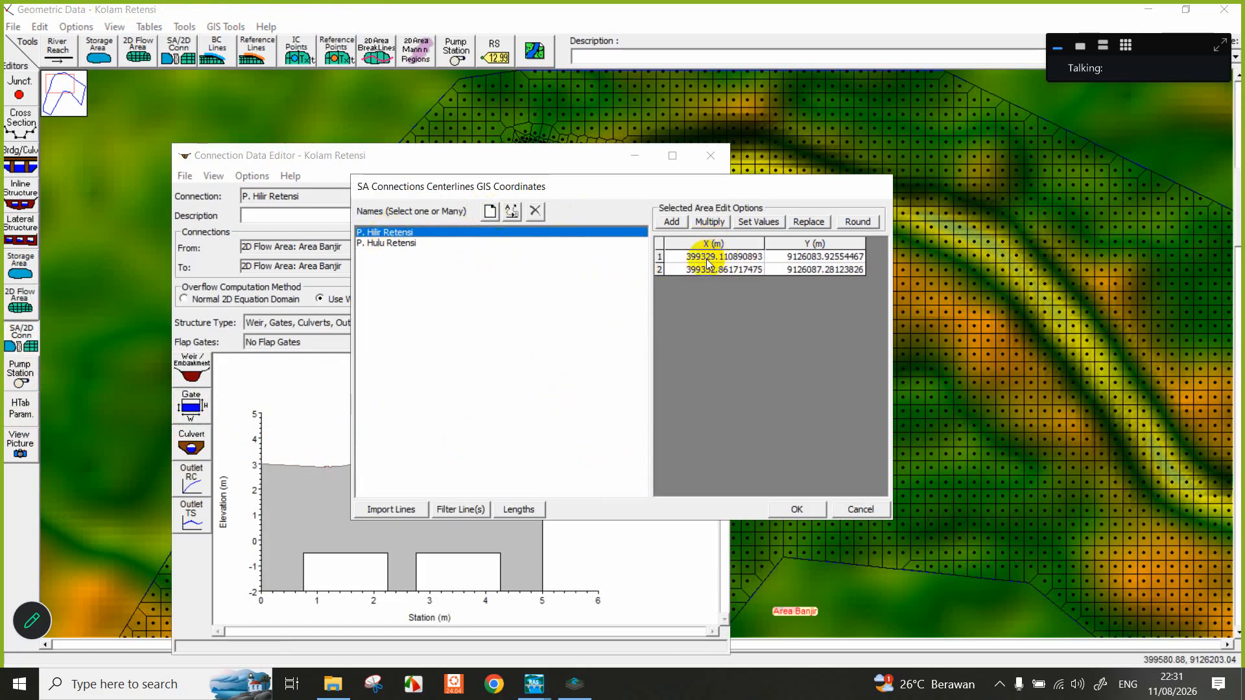
{"action": "left_click", "coordinate": [661, 247]}
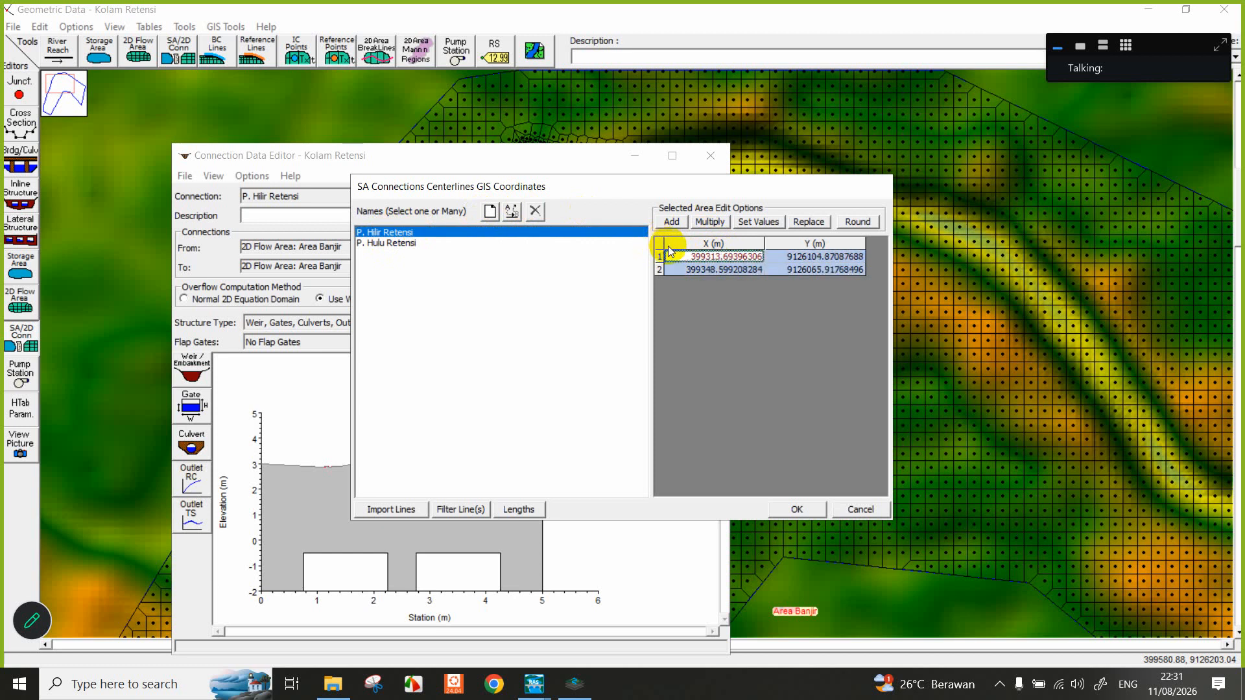
{"action": "left_click", "coordinate": [801, 509]}
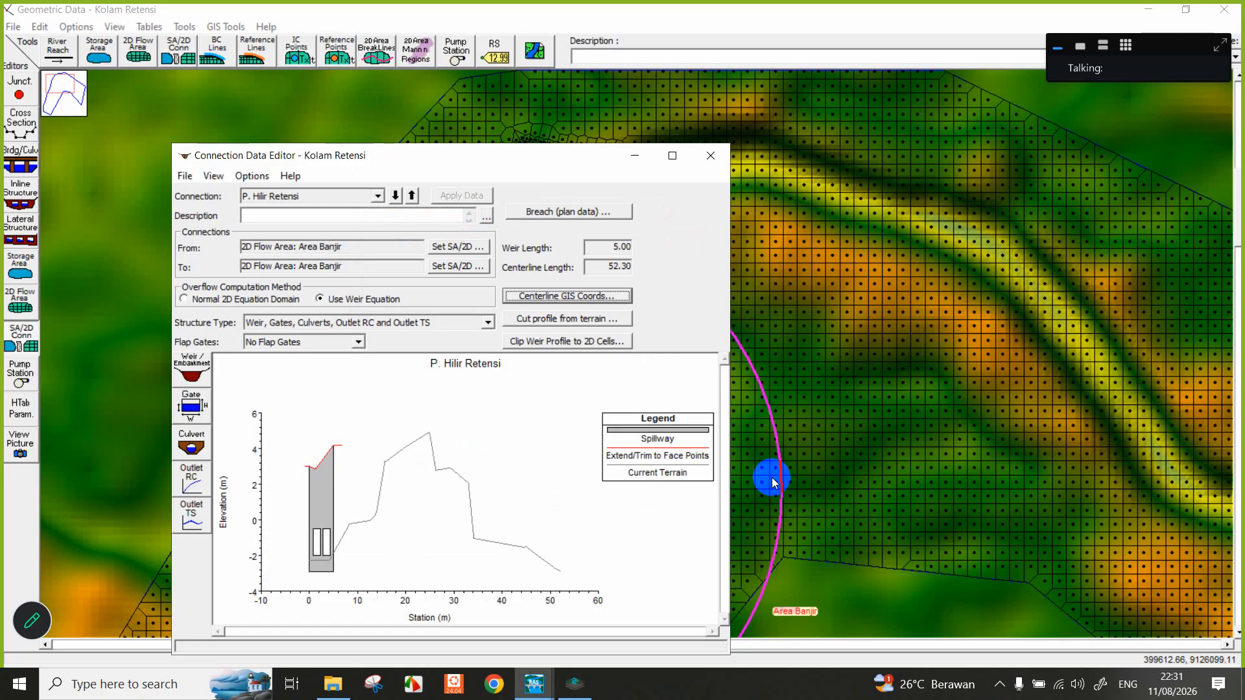
{"action": "left_click", "coordinate": [711, 155]}
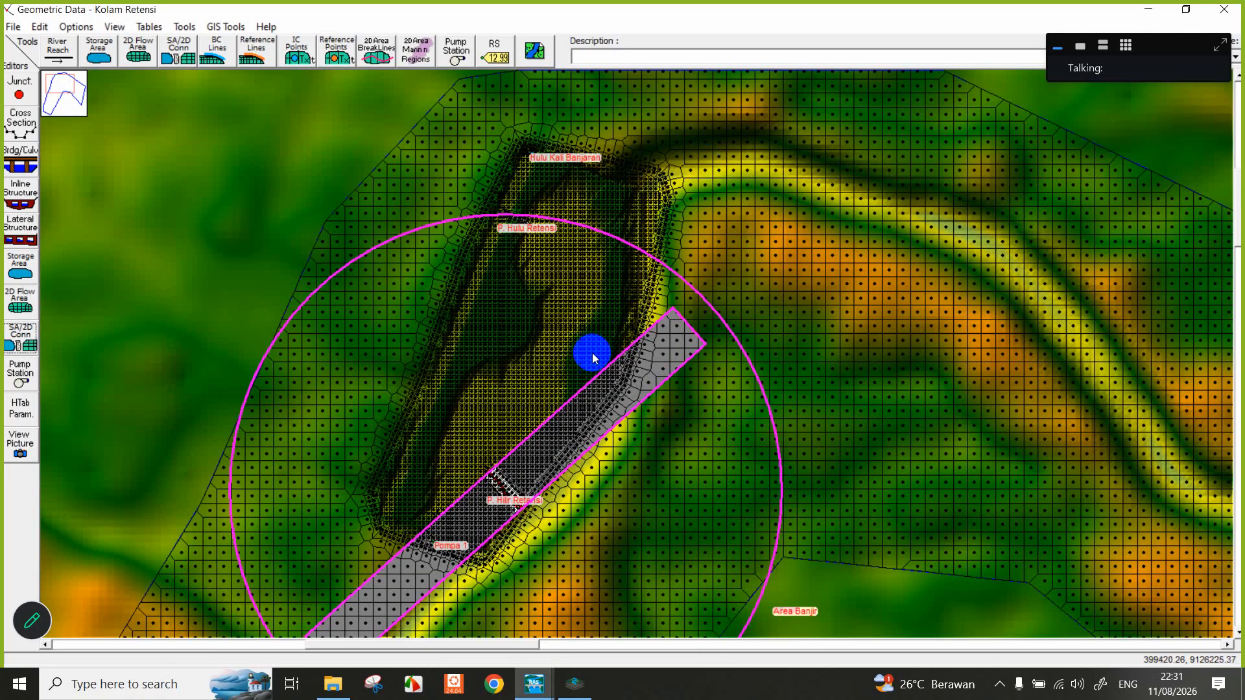
{"action": "right_click", "coordinate": [516, 407]}
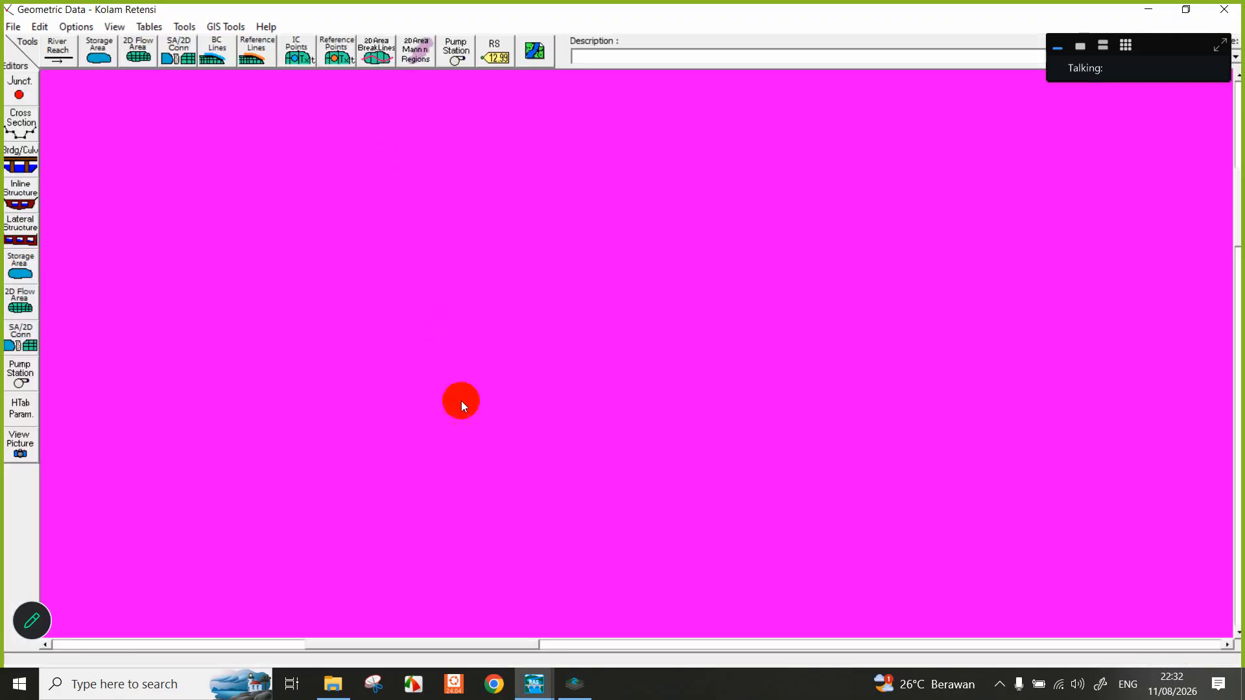
{"action": "left_click", "coordinate": [520, 448]}
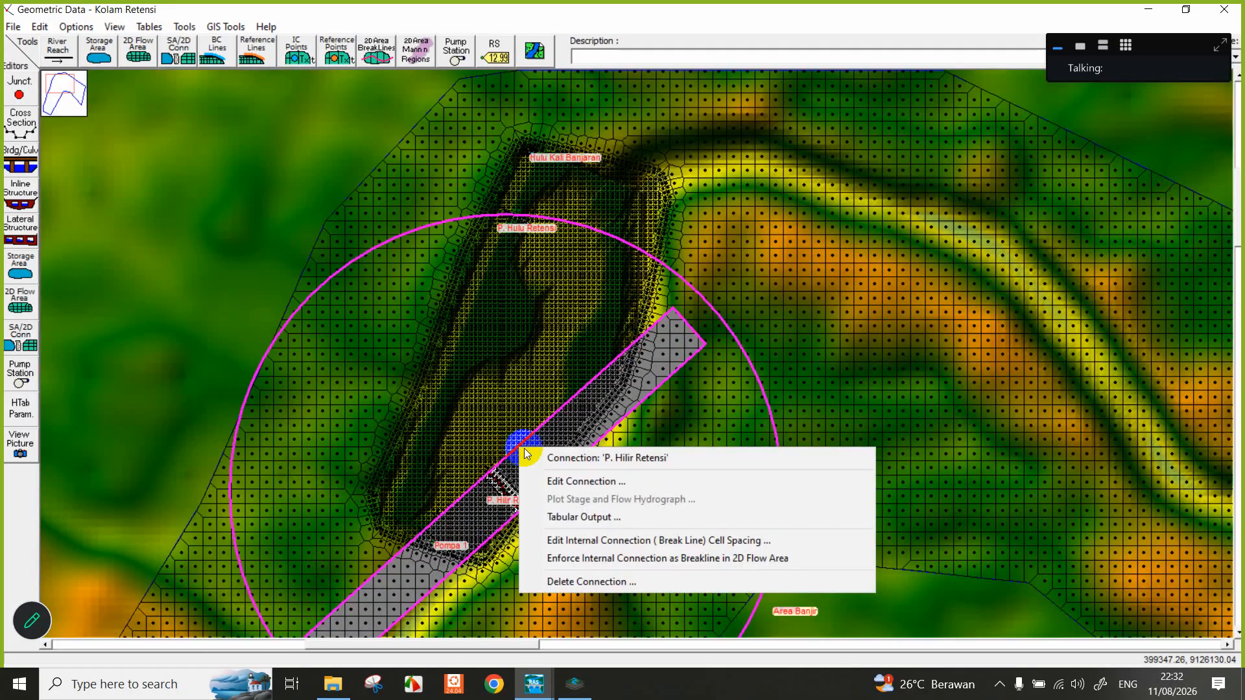
{"action": "left_click", "coordinate": [436, 422]}
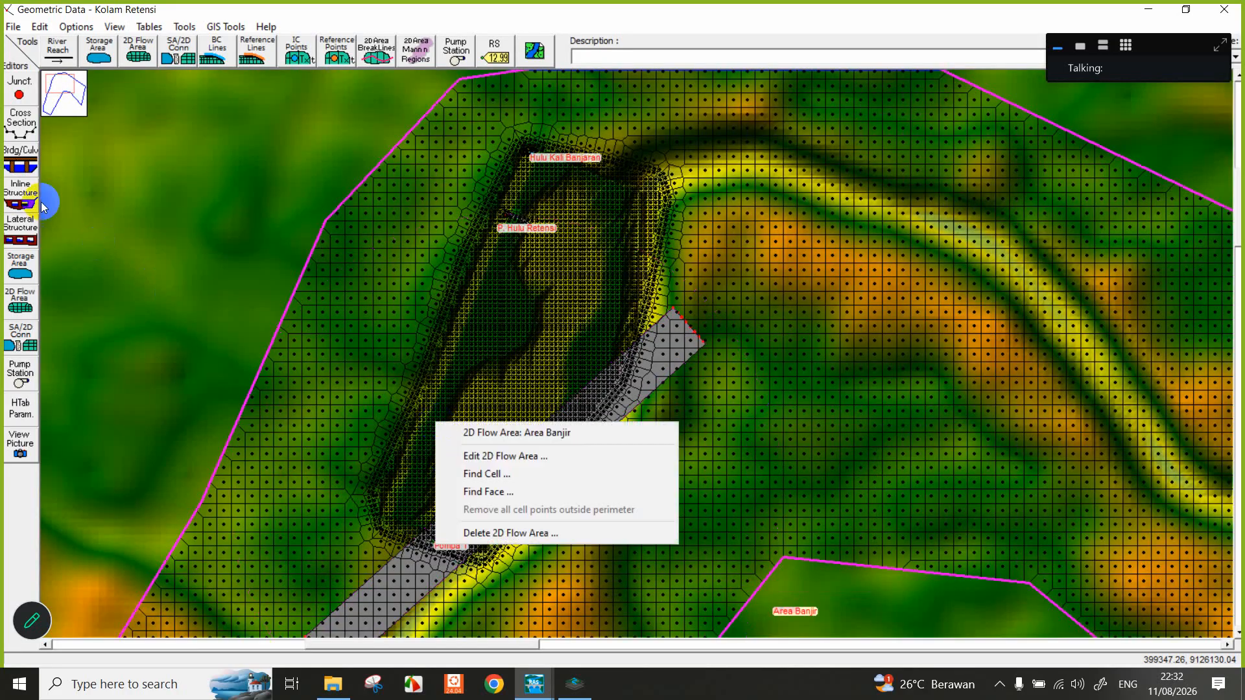
Review the centerline GIS coordinates of P. Hilir Retensi and P. Hulu Retensi without applying any change.
{"action": "left_click", "coordinate": [26, 337]}
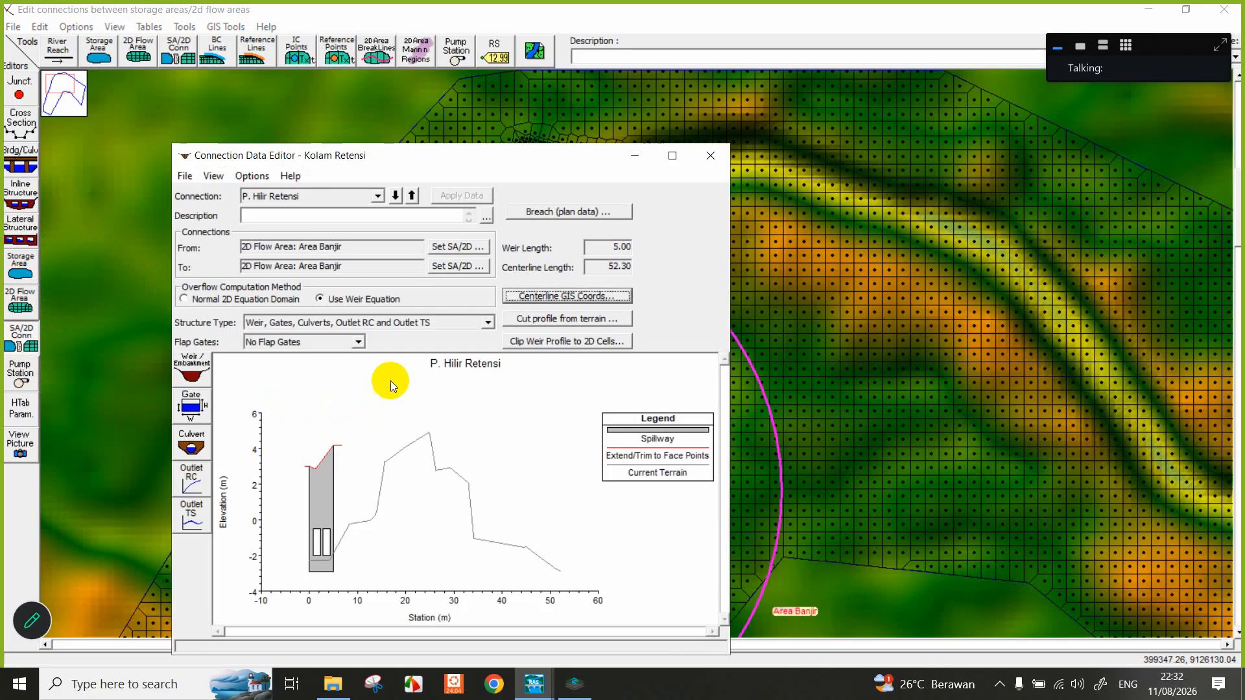
{"action": "left_click", "coordinate": [563, 298]}
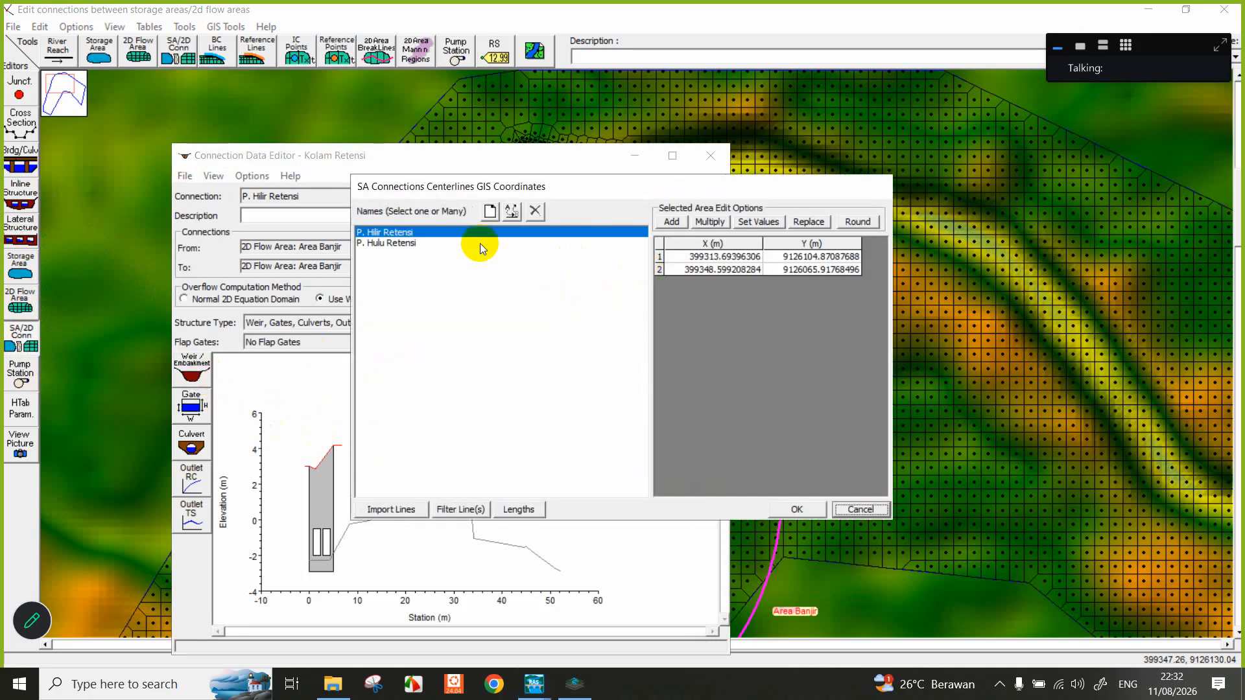
{"action": "left_click", "coordinate": [446, 244]}
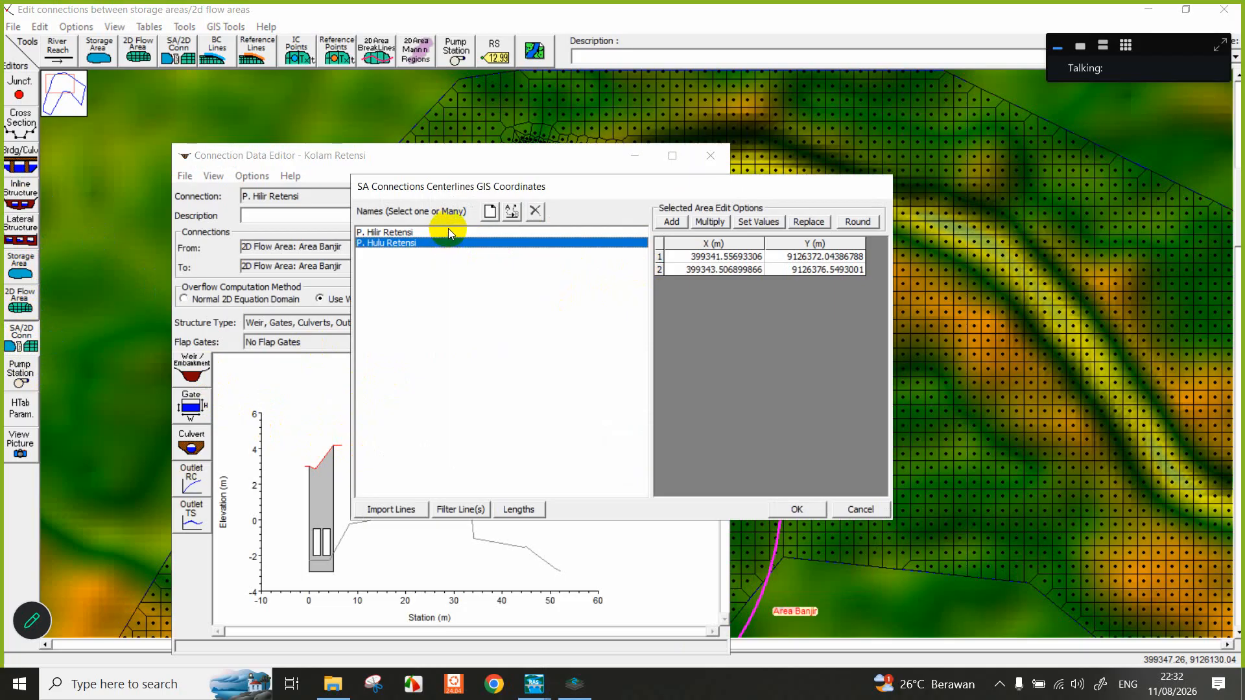
{"action": "left_click", "coordinate": [448, 232]}
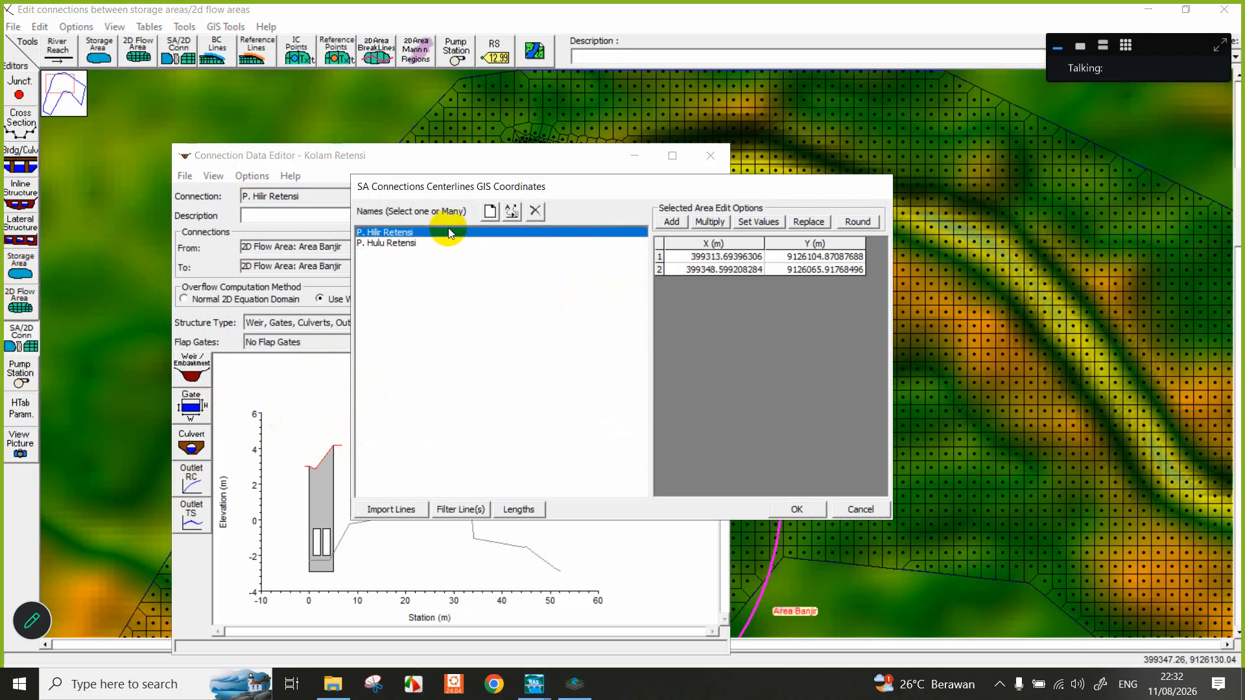
{"action": "left_click_drag", "start_coordinate": [538, 186], "coordinate": [804, 164]}
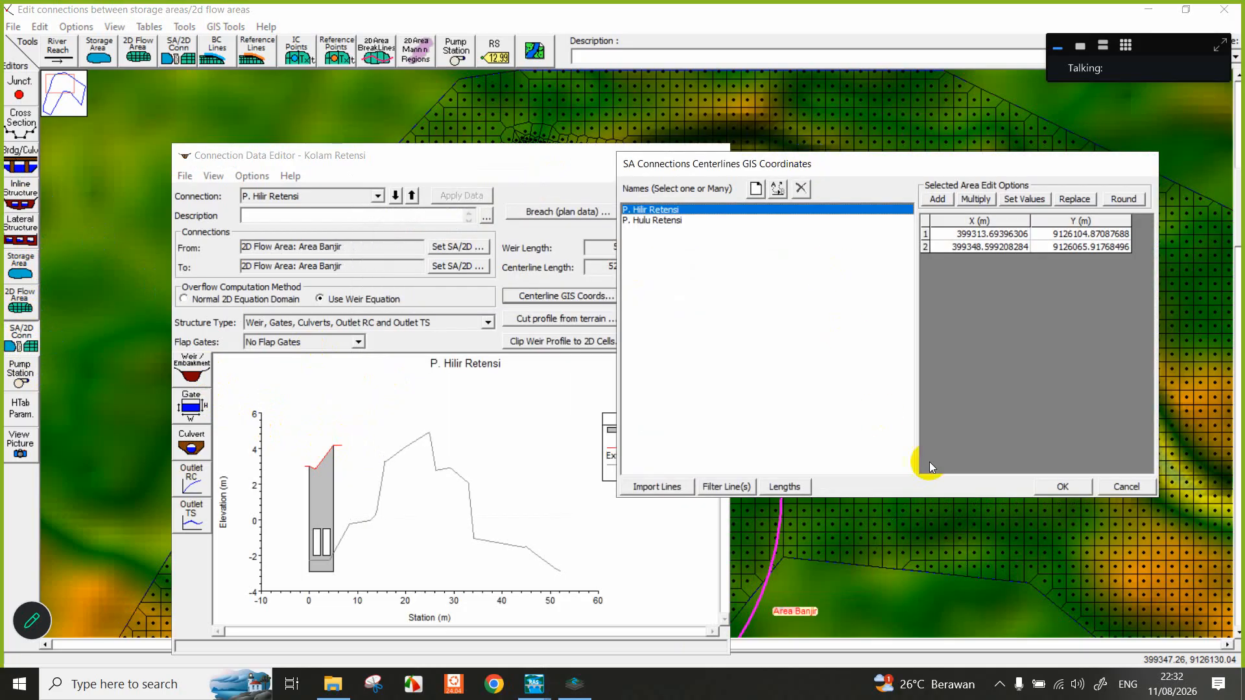
{"action": "left_click", "coordinate": [1123, 485]}
{"action": "left_click", "coordinate": [774, 608]}
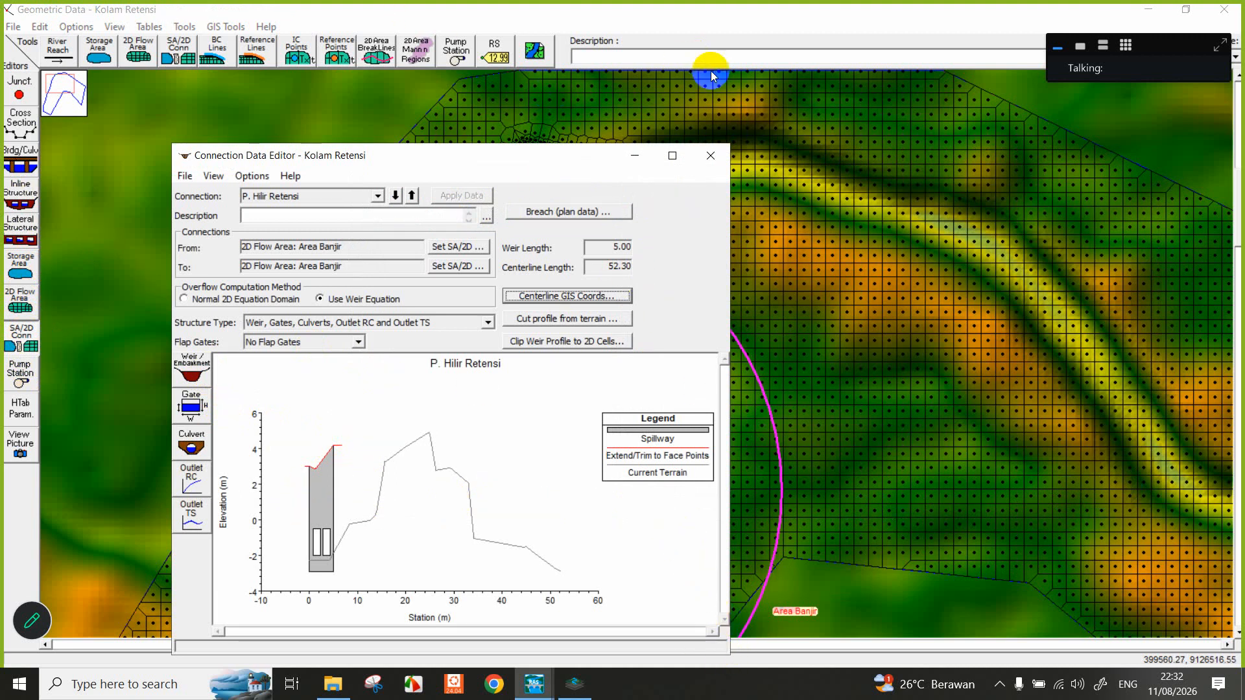
{"action": "left_click", "coordinate": [710, 155]}
Reopen the P. Hilir Retensi connection and compare its centerline GIS coordinates with those of P. Hulu Retensi, then close the editor.
{"action": "right_click", "coordinate": [529, 514]}
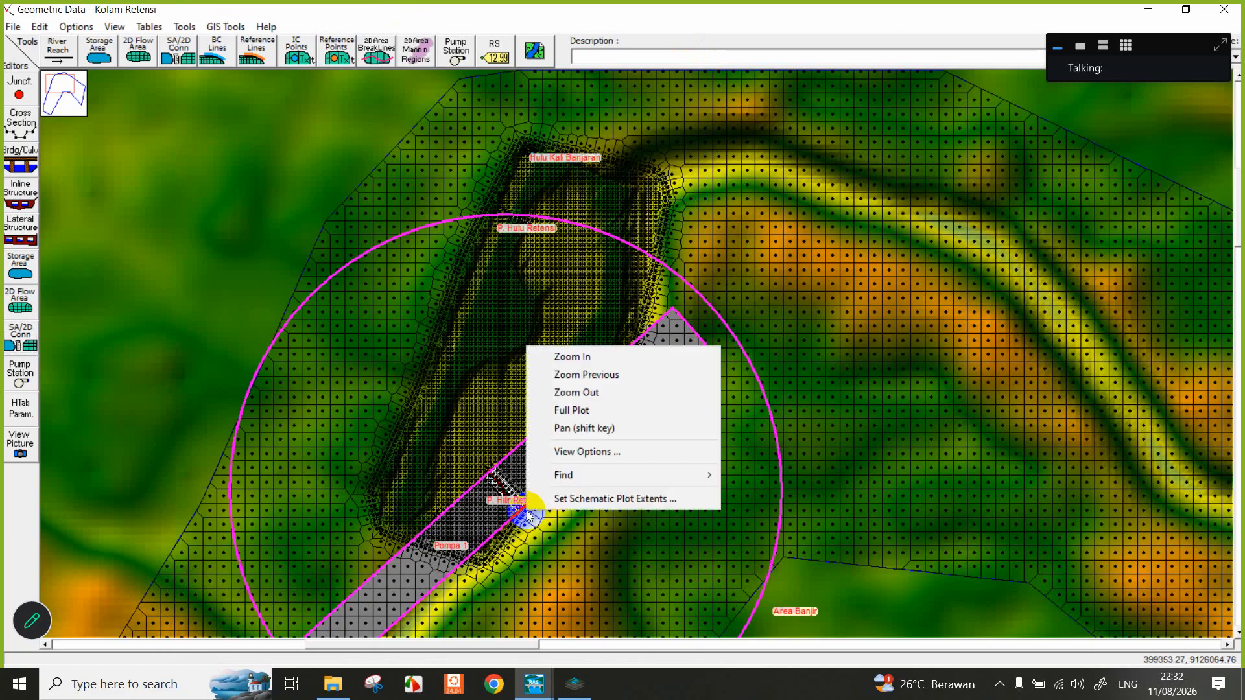
{"action": "left_click", "coordinate": [589, 356]}
{"action": "left_click", "coordinate": [574, 575]}
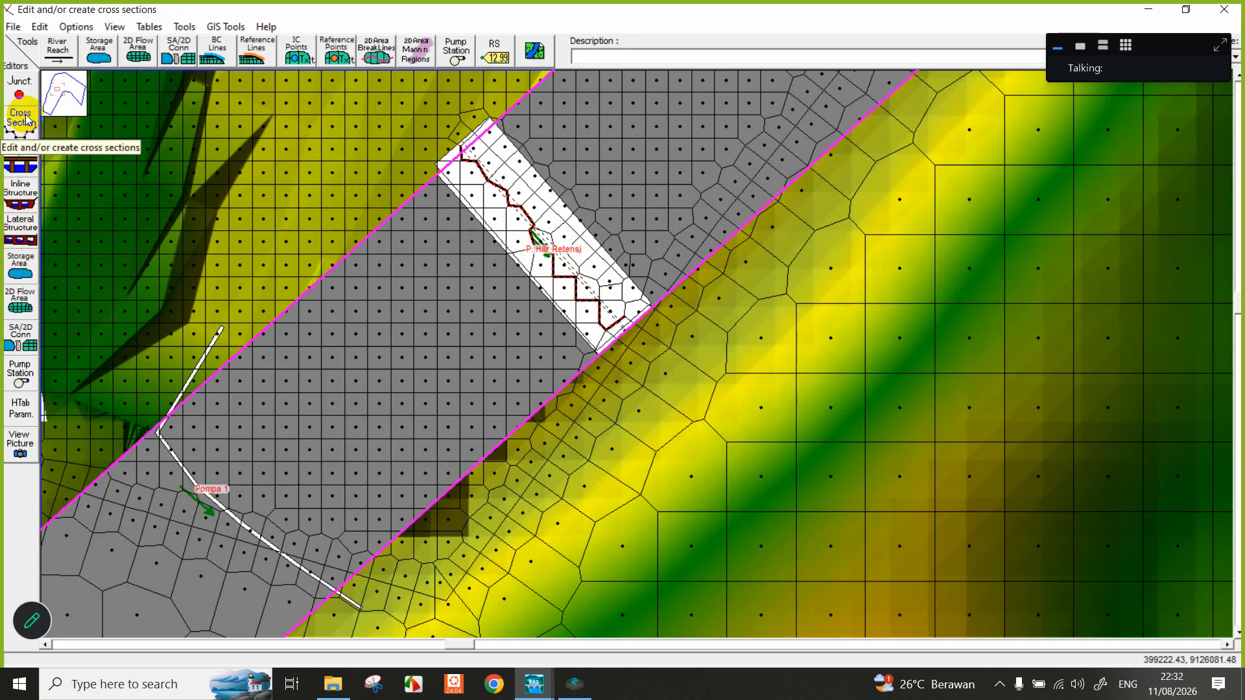
{"action": "left_click", "coordinate": [21, 338]}
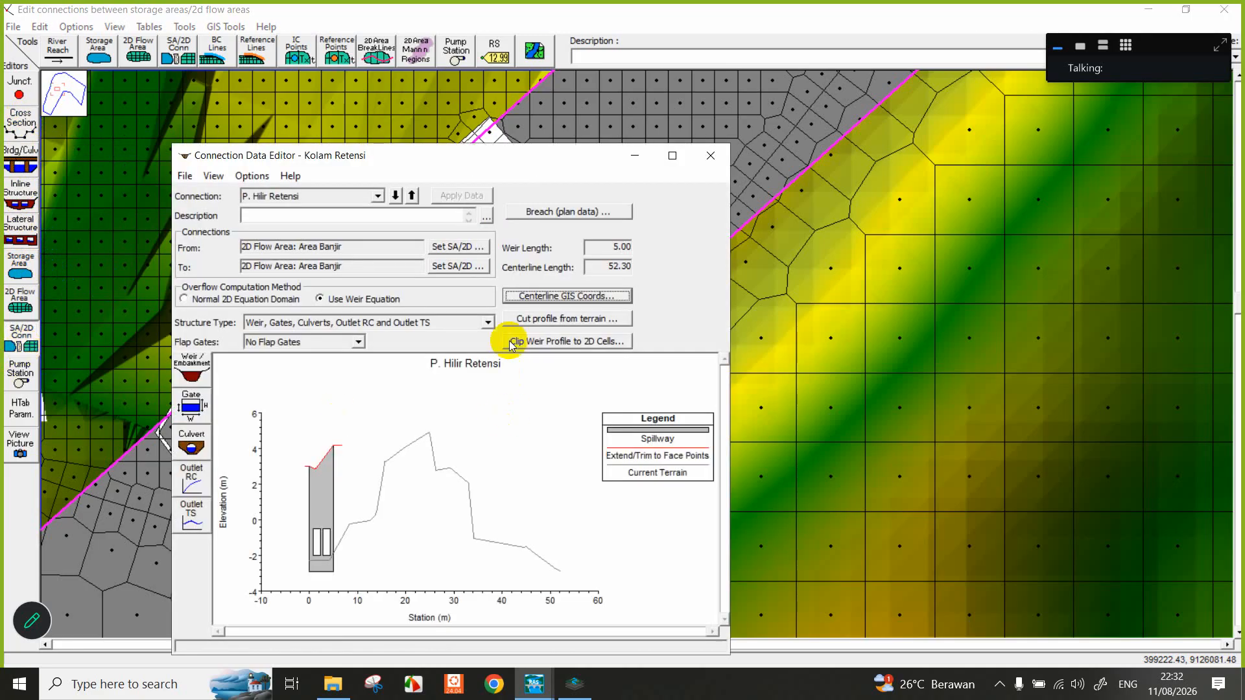
{"action": "left_click", "coordinate": [548, 297]}
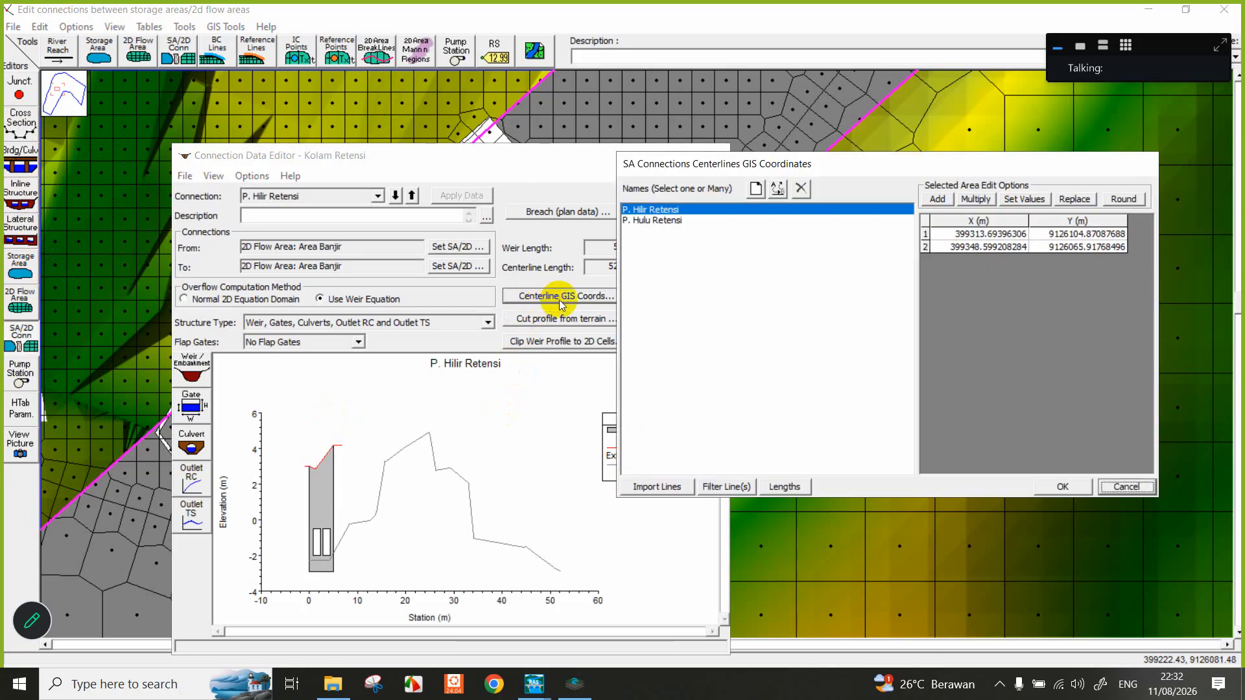
{"action": "left_click", "coordinate": [684, 225]}
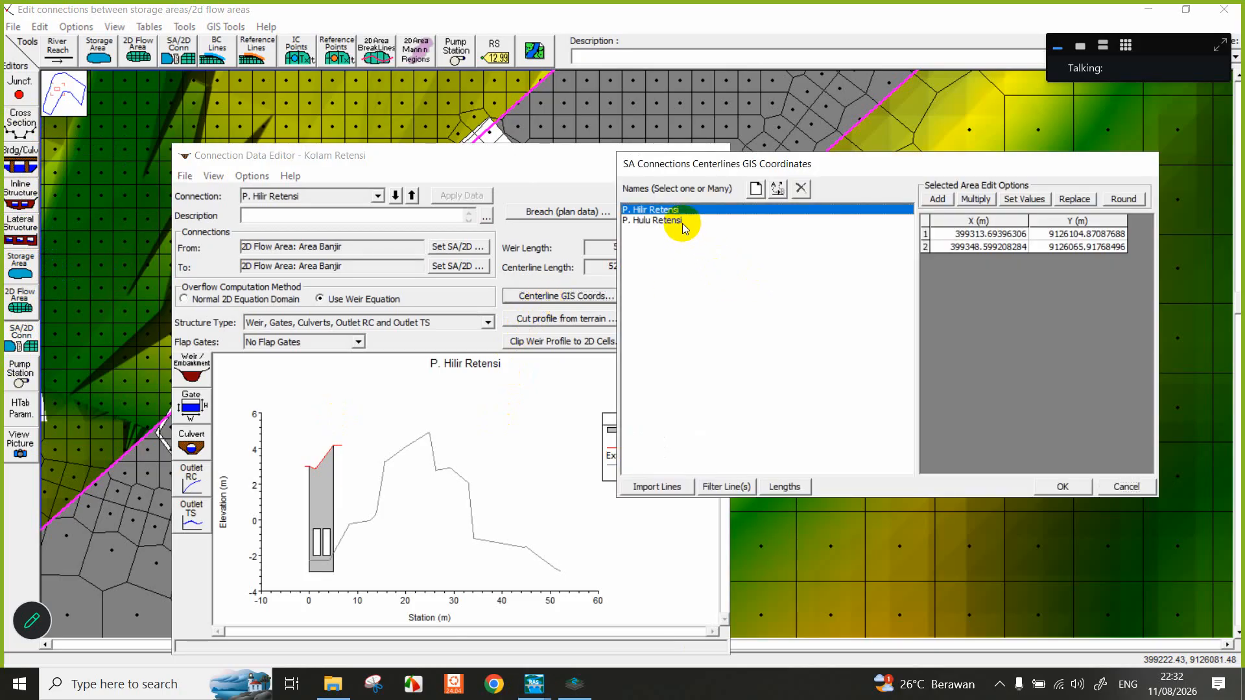
{"action": "left_click", "coordinate": [684, 224]}
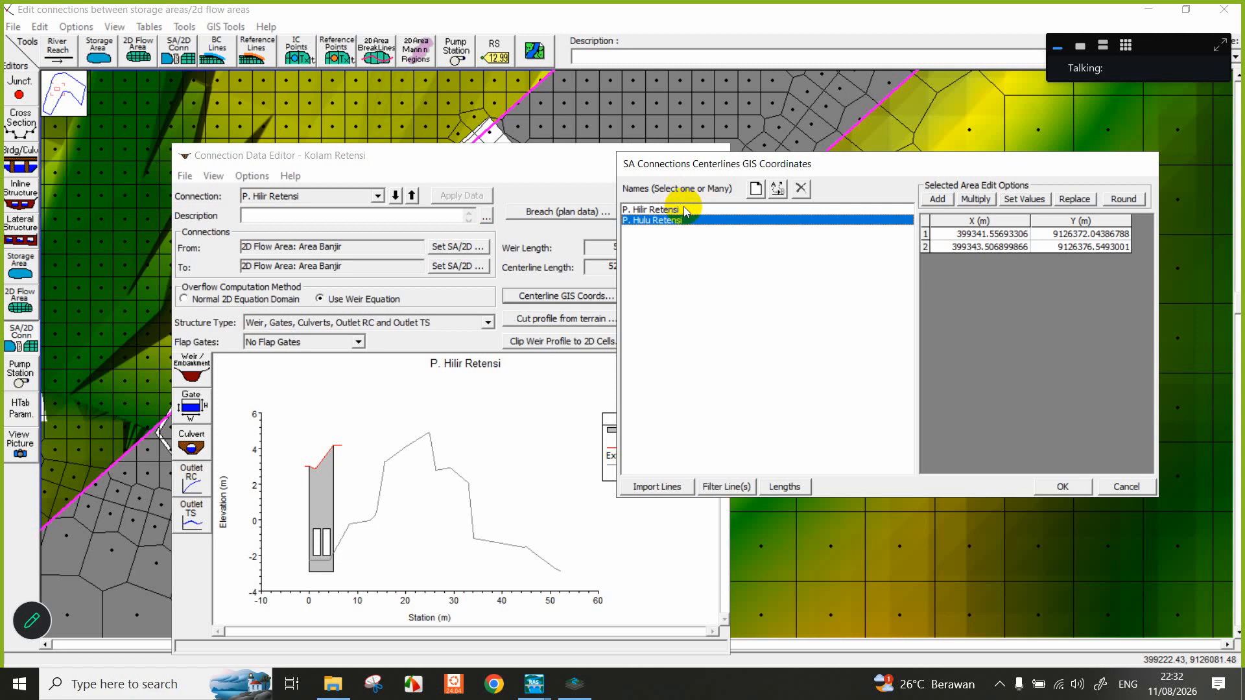
{"action": "left_click", "coordinate": [685, 211]}
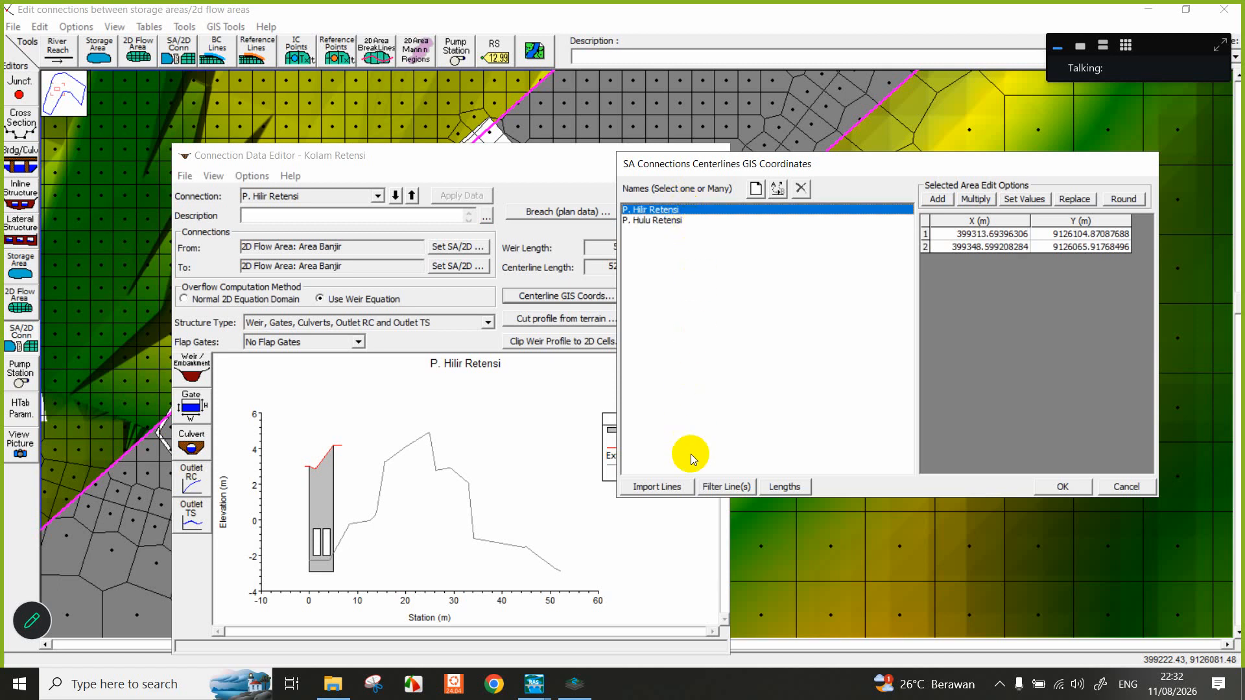
{"action": "left_click", "coordinate": [1125, 485]}
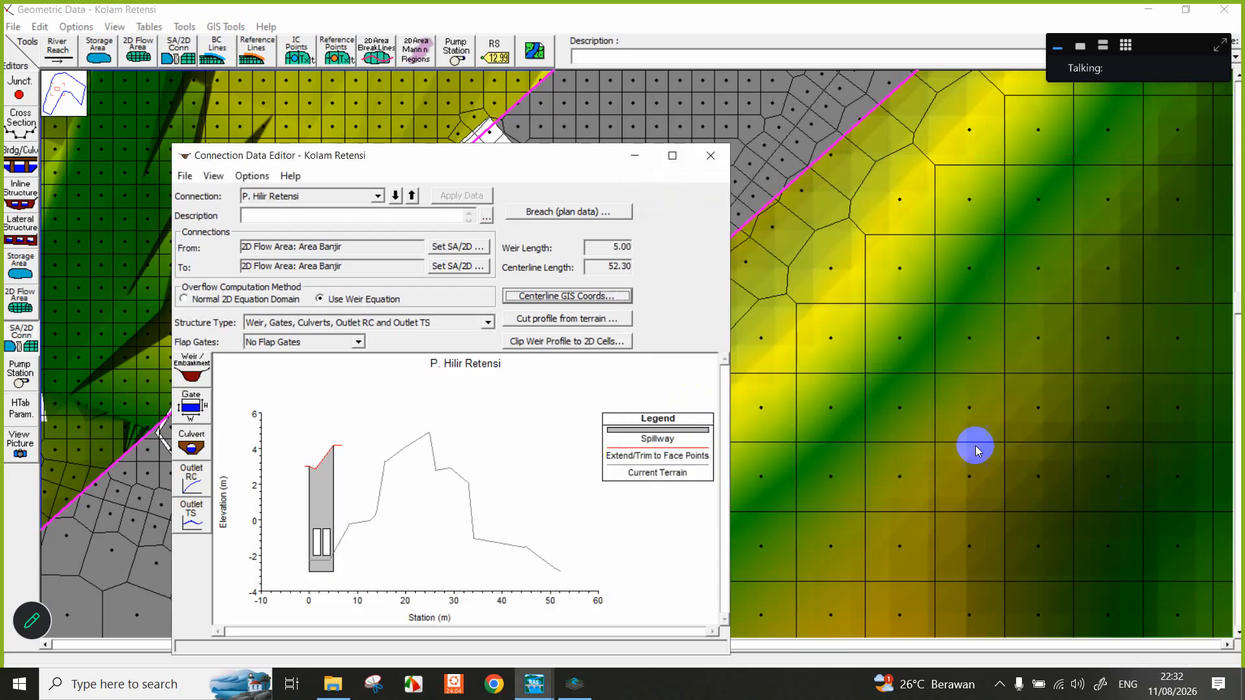
{"action": "left_click", "coordinate": [717, 155]}
Switch to RAS Mapper, measure a line about 53.7 m long along the P. Hilir Retensi gate strip extending past both ends, and copy its coordinates.
{"action": "left_click", "coordinate": [575, 684]}
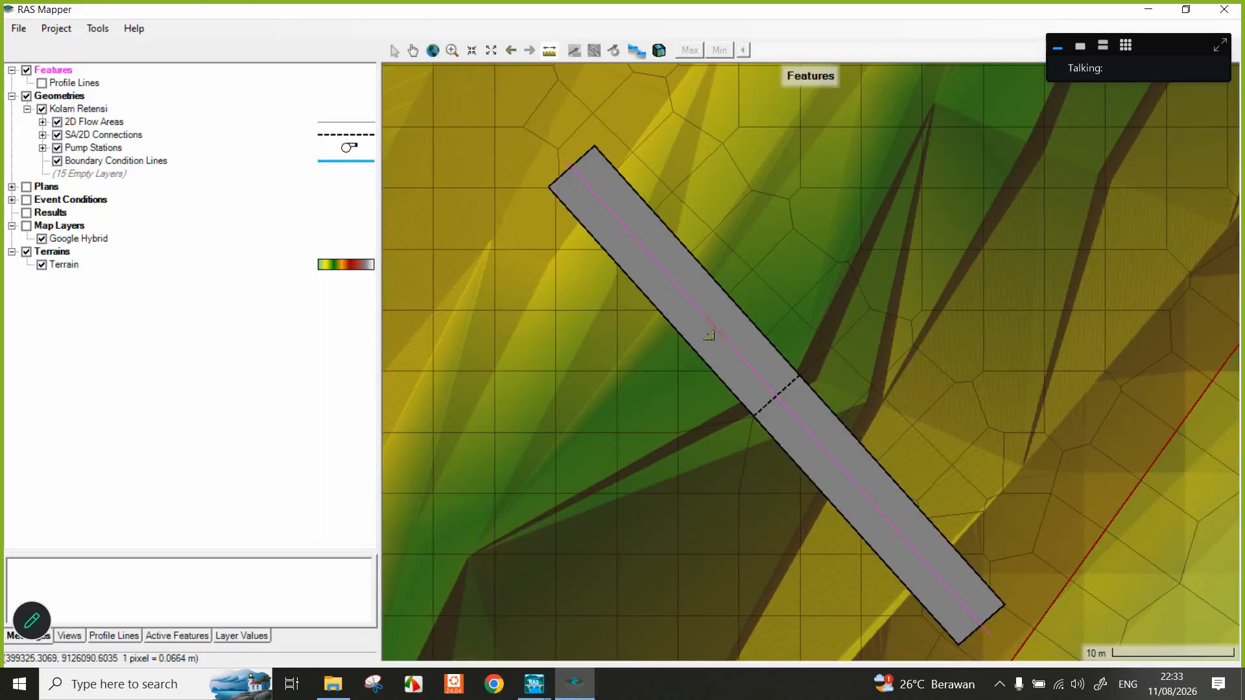
{"action": "left_click", "coordinate": [997, 647]}
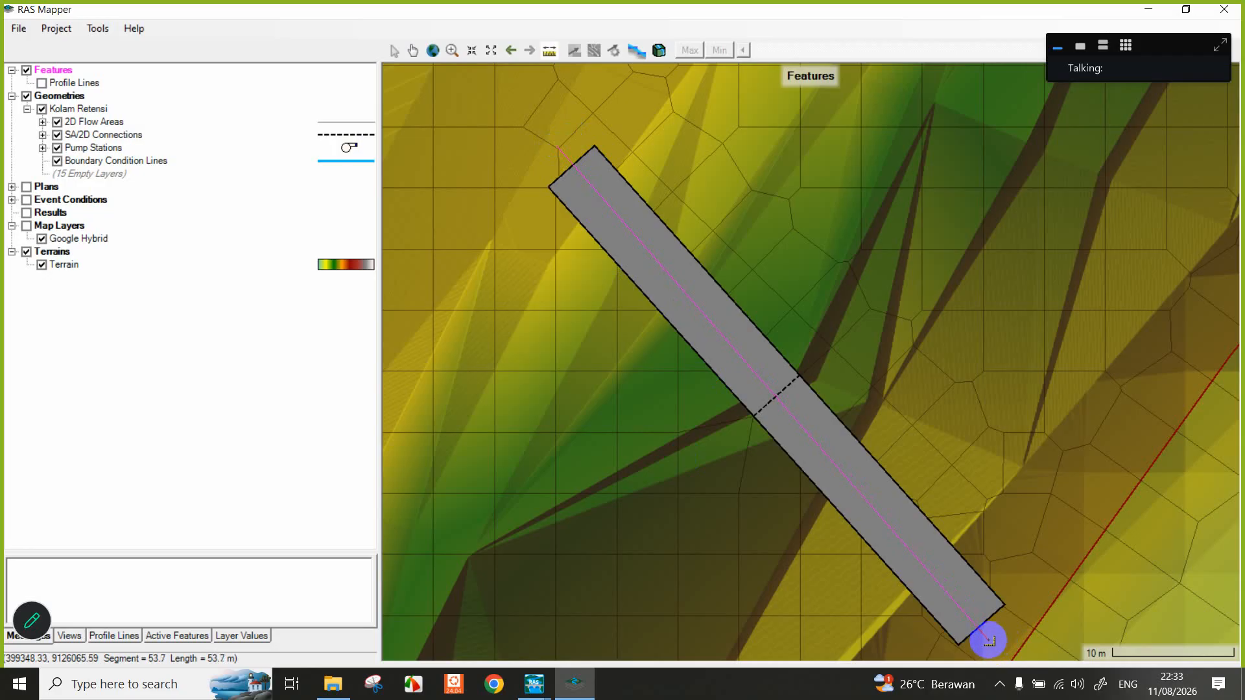
{"action": "right_click", "coordinate": [989, 641]}
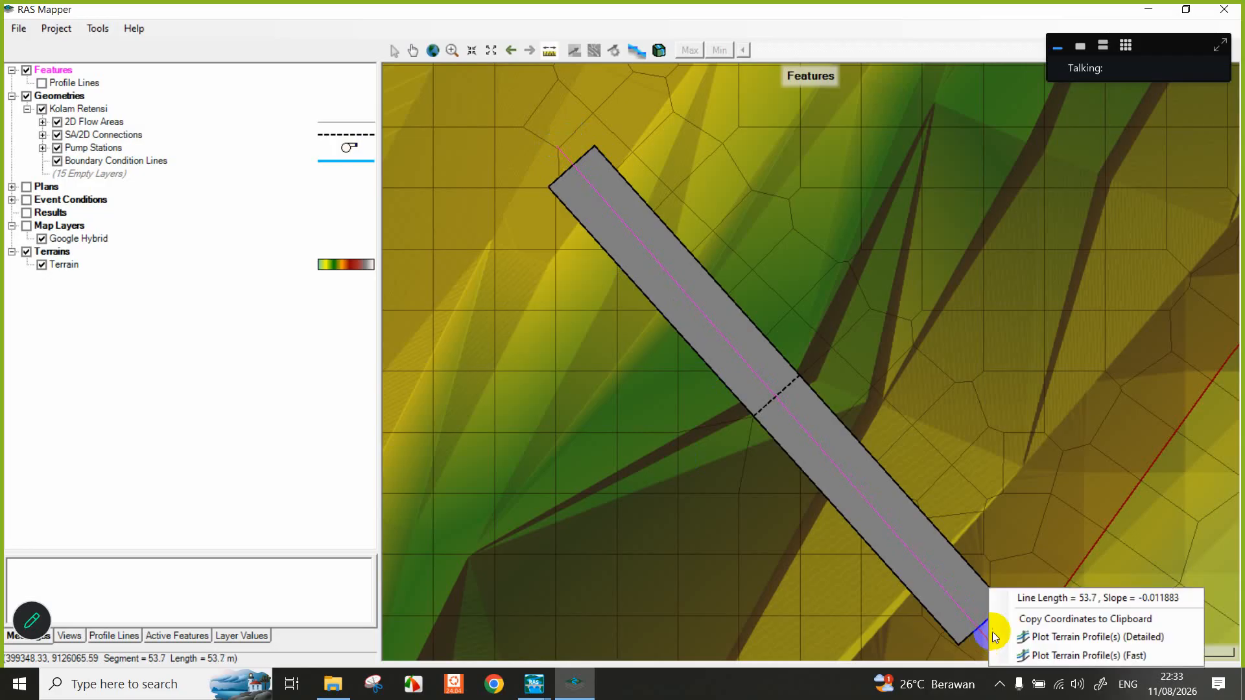
{"action": "left_click", "coordinate": [1037, 619]}
In the geometry data, overwrite the P. Hilir Retensi centerline GIS coordinates with the newly copied line points and close the connection editor.
{"action": "mouse_move", "coordinate": [534, 684]}
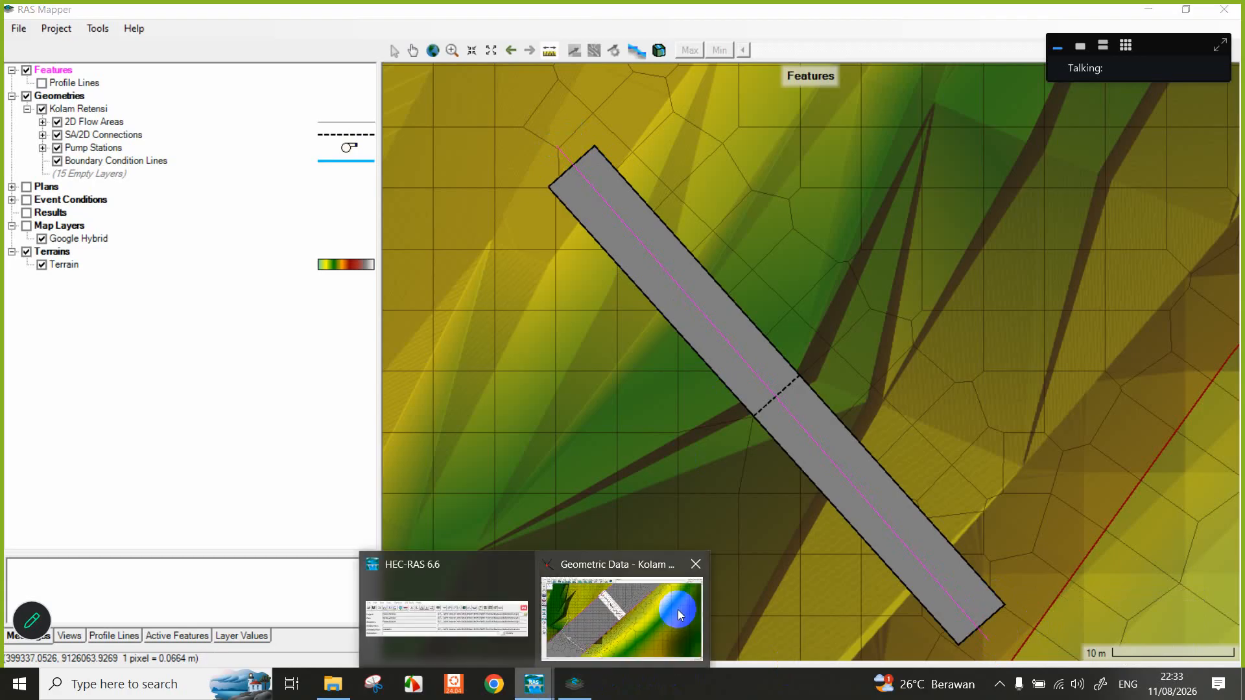
{"action": "left_click", "coordinate": [481, 614]}
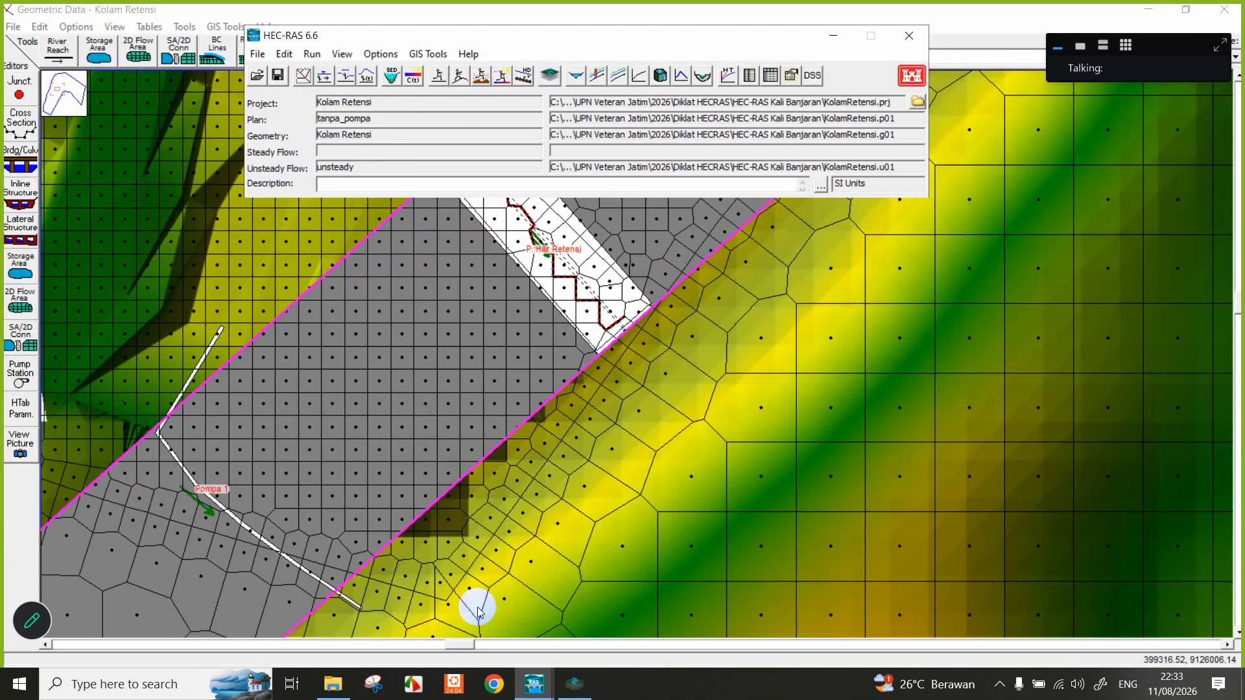
{"action": "left_click", "coordinate": [300, 83]}
{"action": "left_click", "coordinate": [20, 338]}
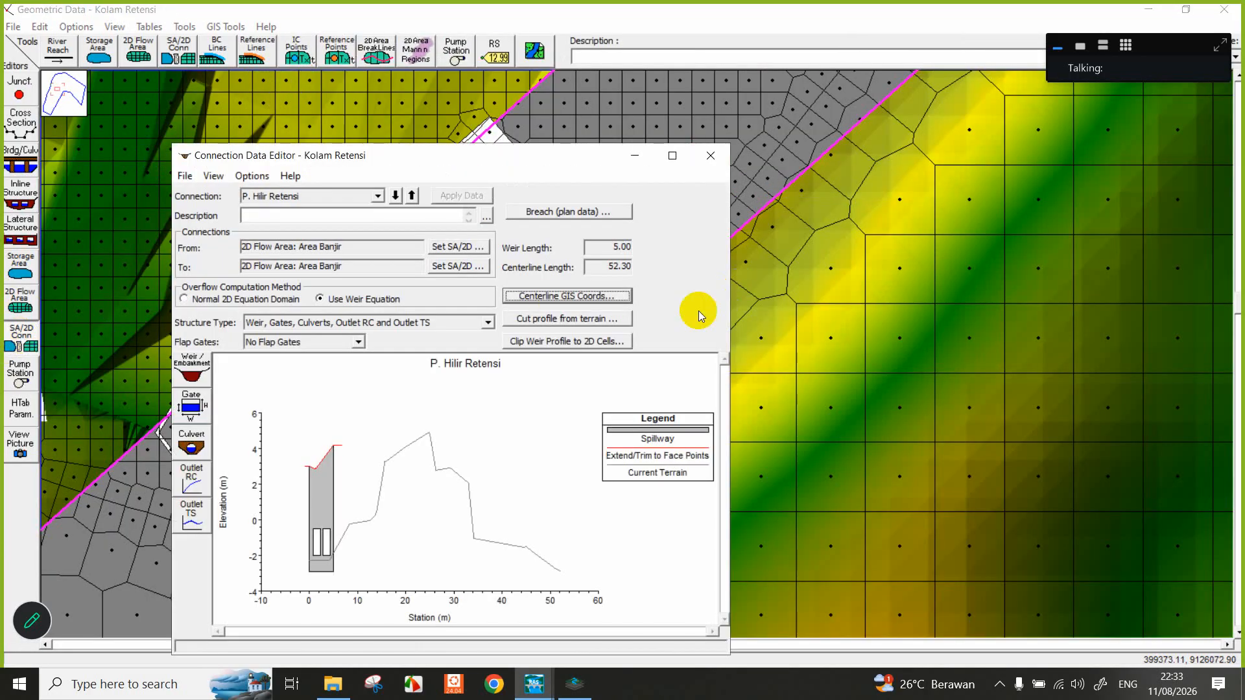
{"action": "left_click", "coordinate": [573, 297]}
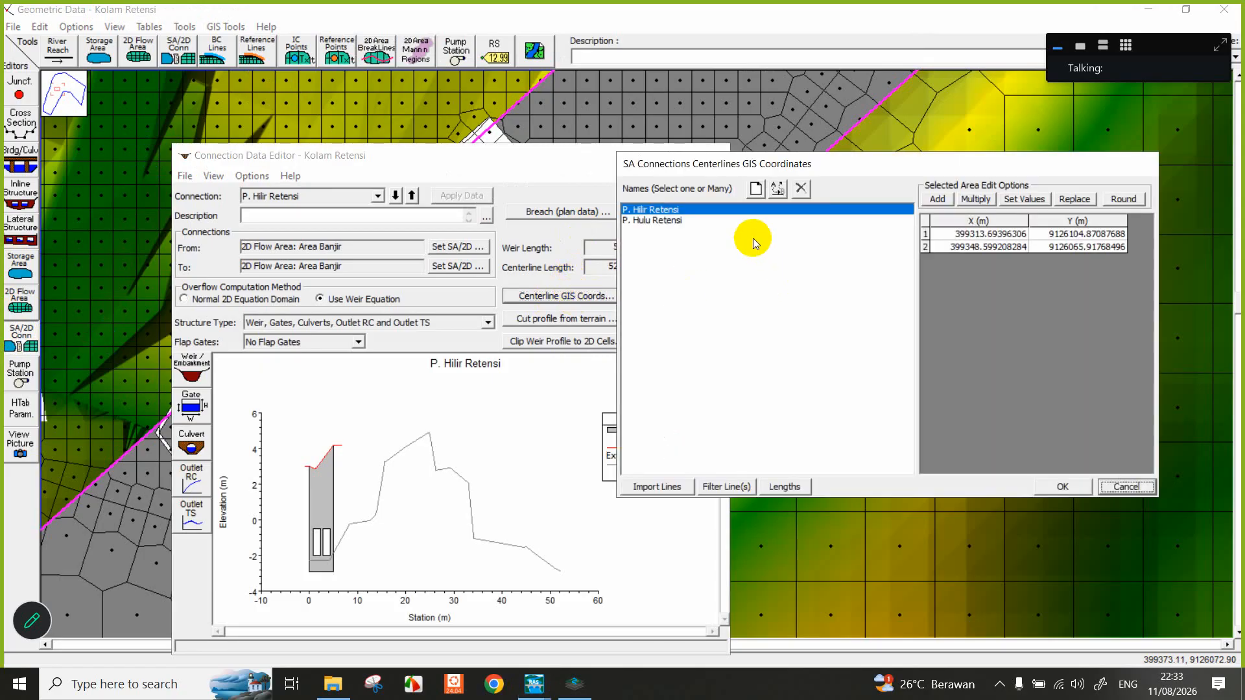
{"action": "left_click", "coordinate": [926, 222]}
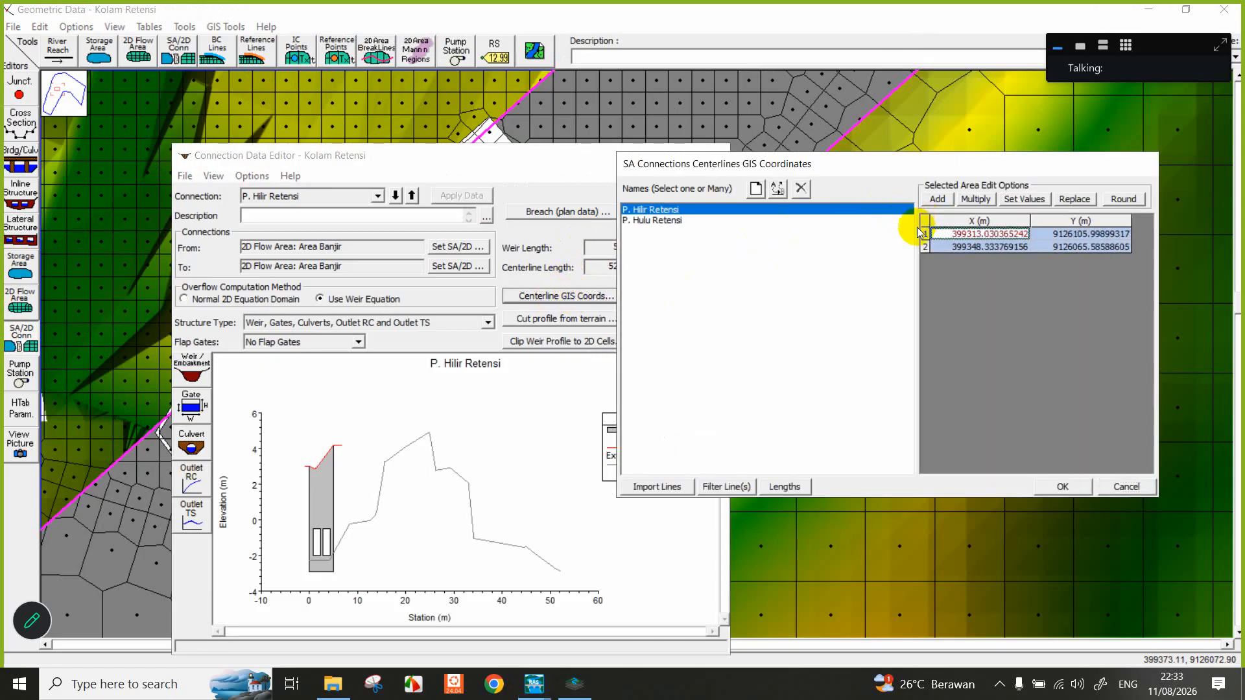
{"action": "left_click", "coordinate": [1067, 485]}
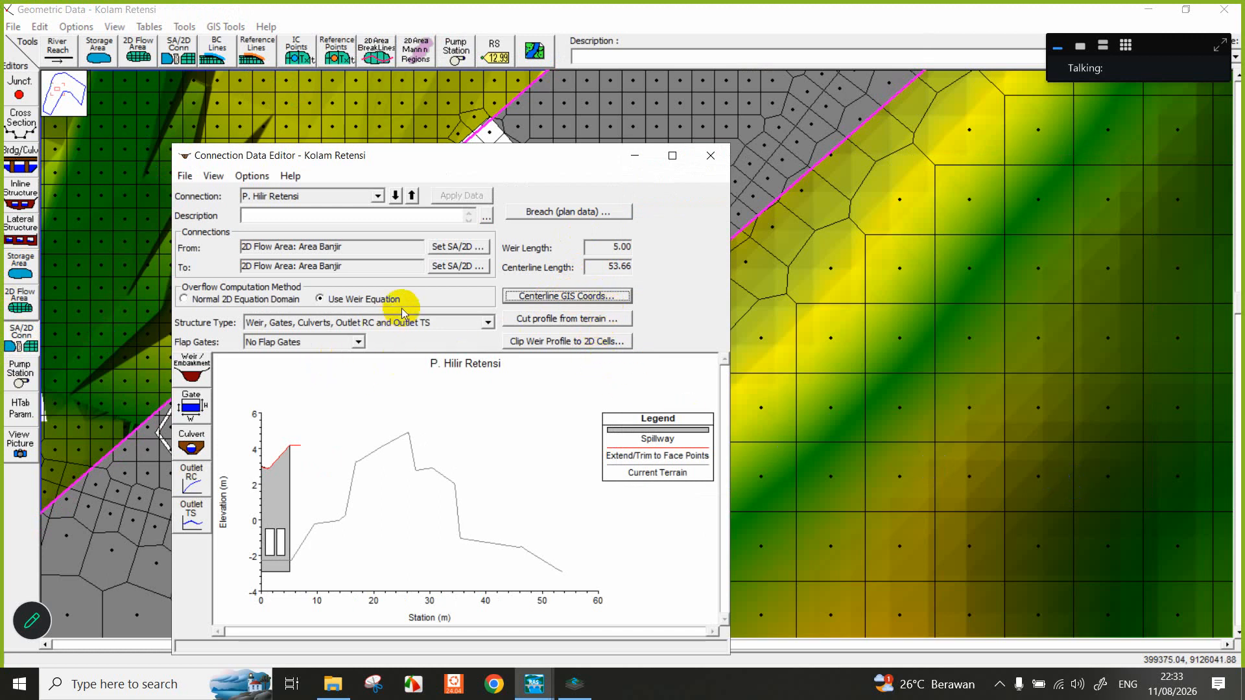
{"action": "left_click", "coordinate": [712, 156]}
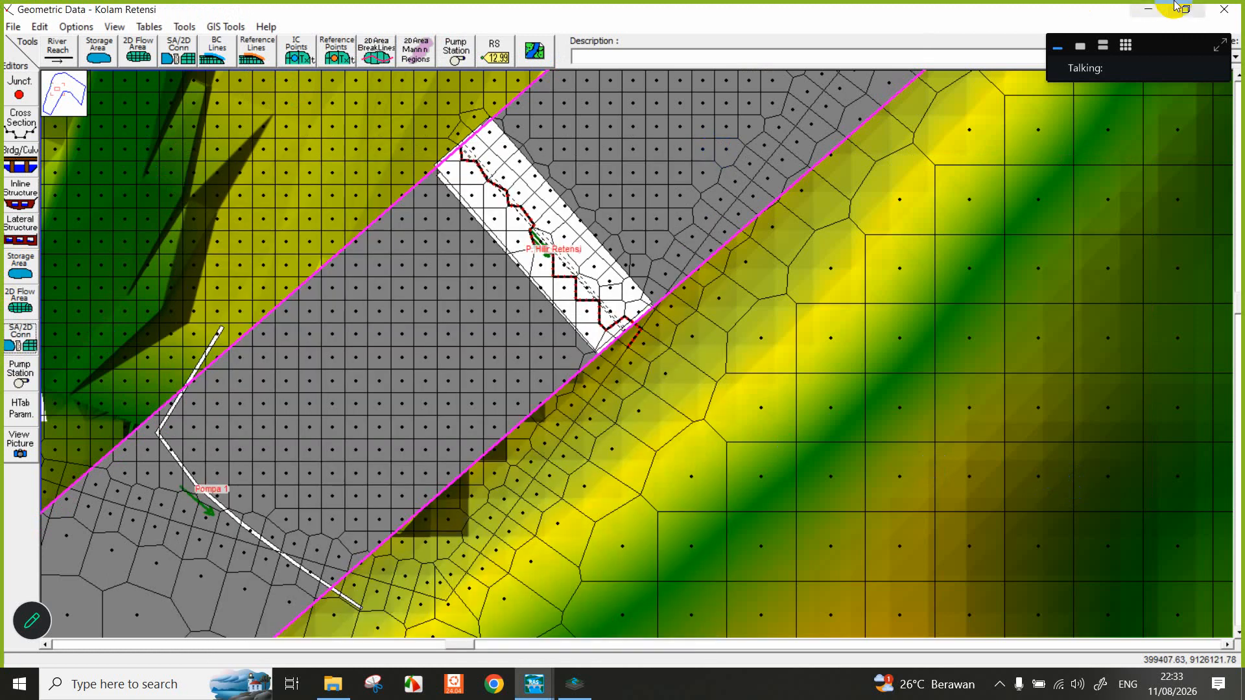
Close the geometry data, return to RAS Mapper, start editing the SA/2D Connections layer, and check the 2D connection breakline properties.
{"action": "left_click", "coordinate": [1224, 10]}
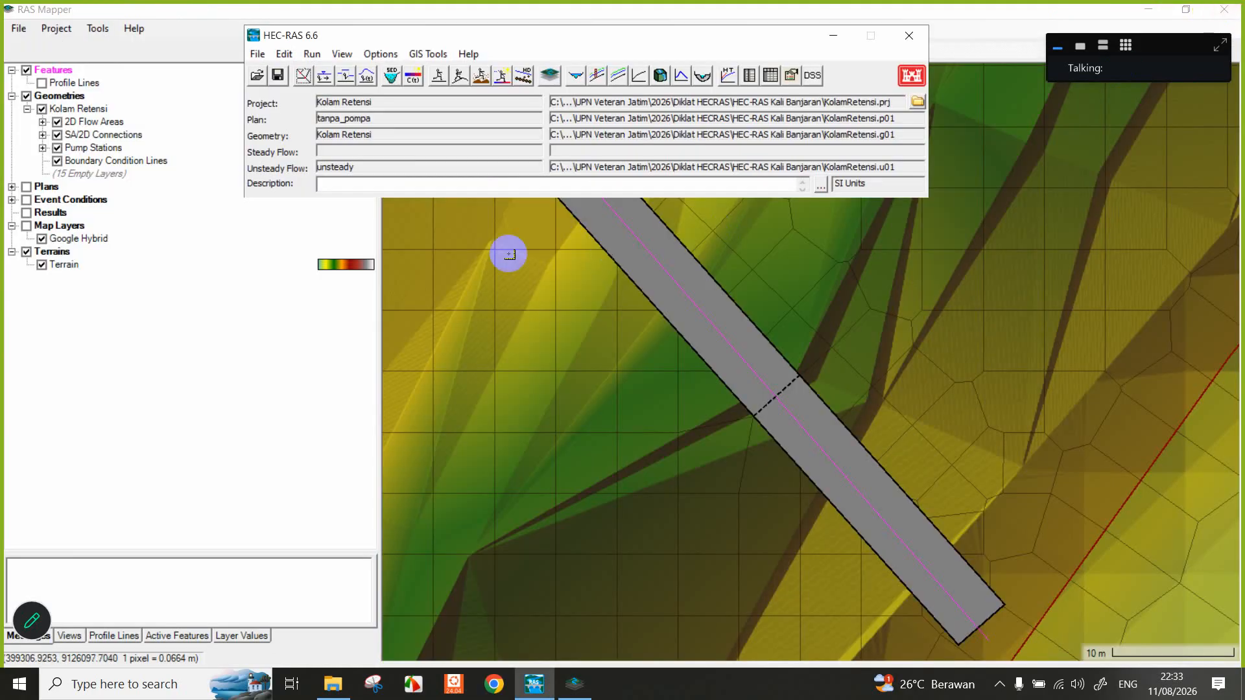
{"action": "left_click", "coordinate": [555, 72]}
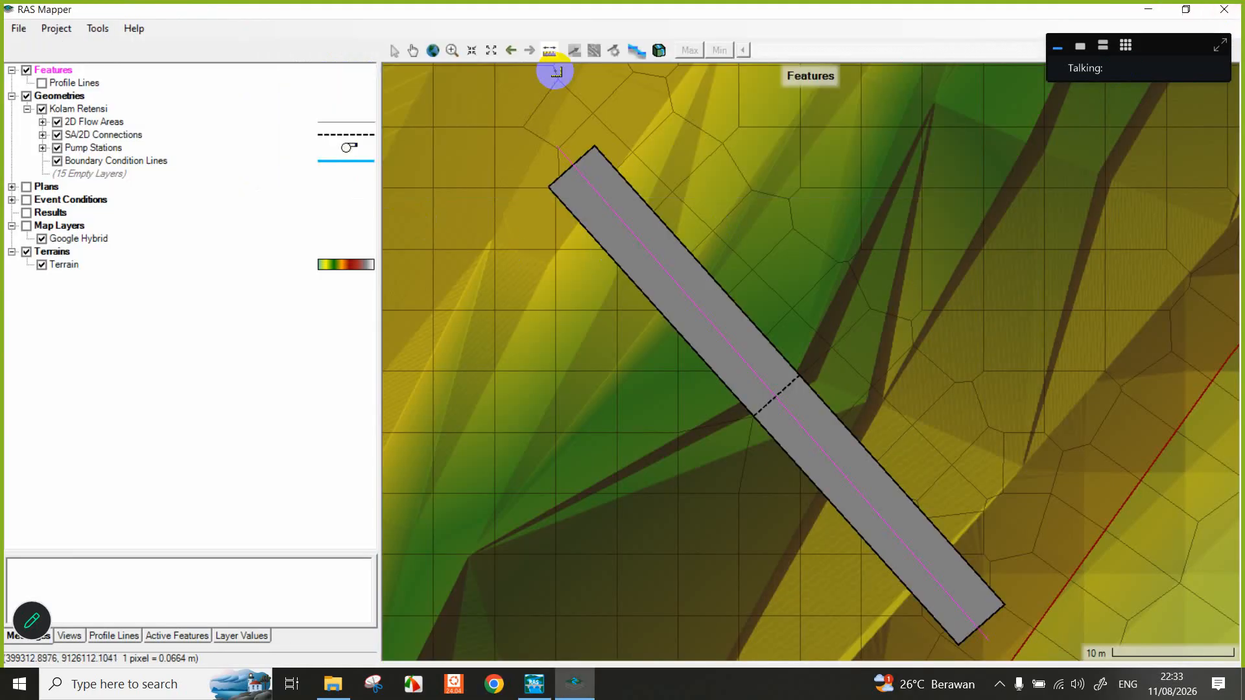
{"action": "left_click", "coordinate": [72, 138]}
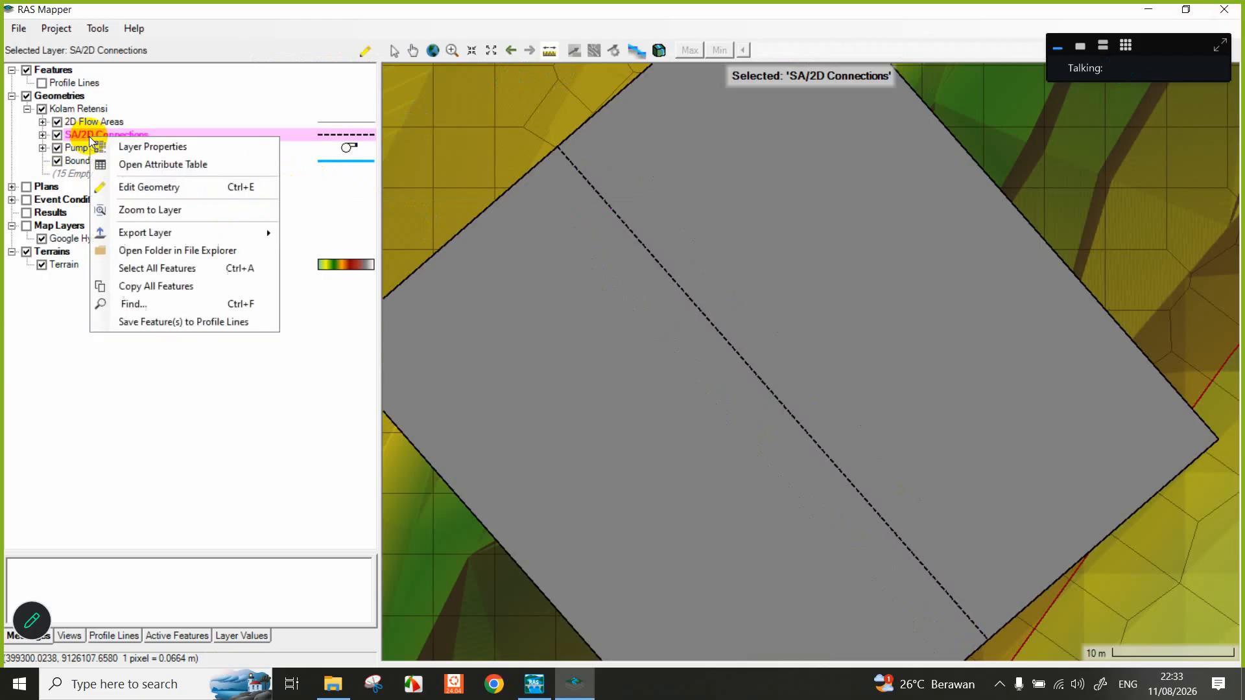
{"action": "right_click", "coordinate": [88, 136]}
{"action": "left_click", "coordinate": [169, 188]}
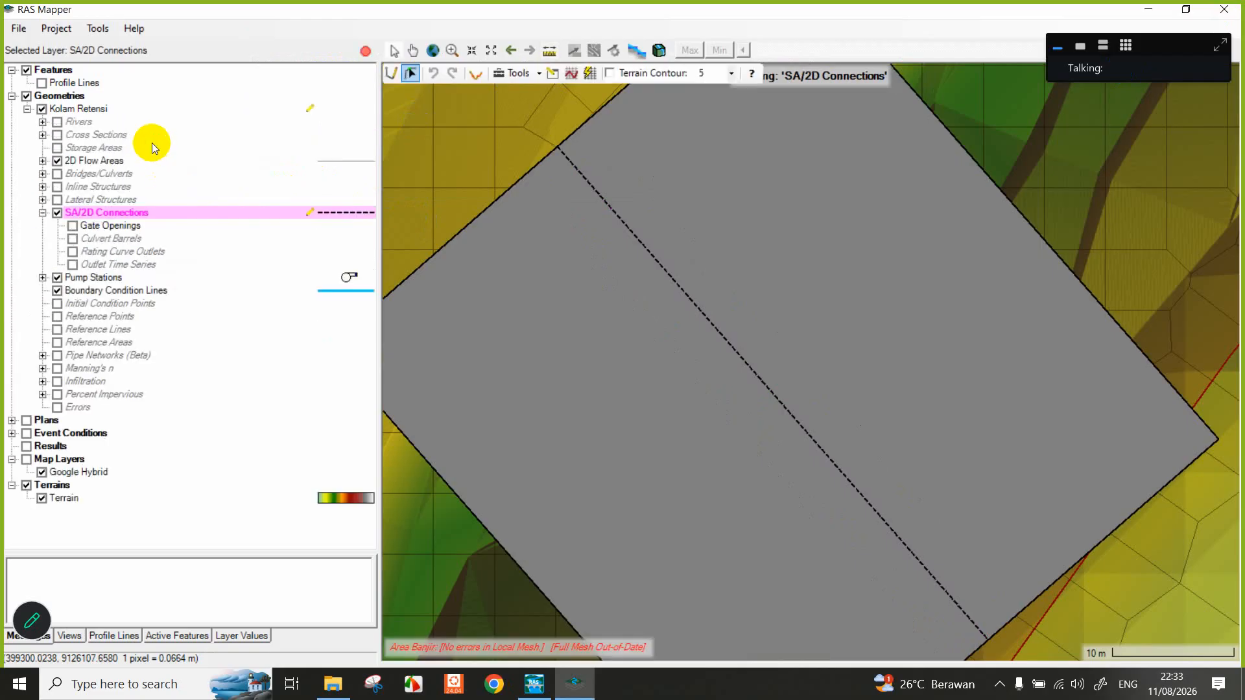
{"action": "right_click", "coordinate": [128, 216]}
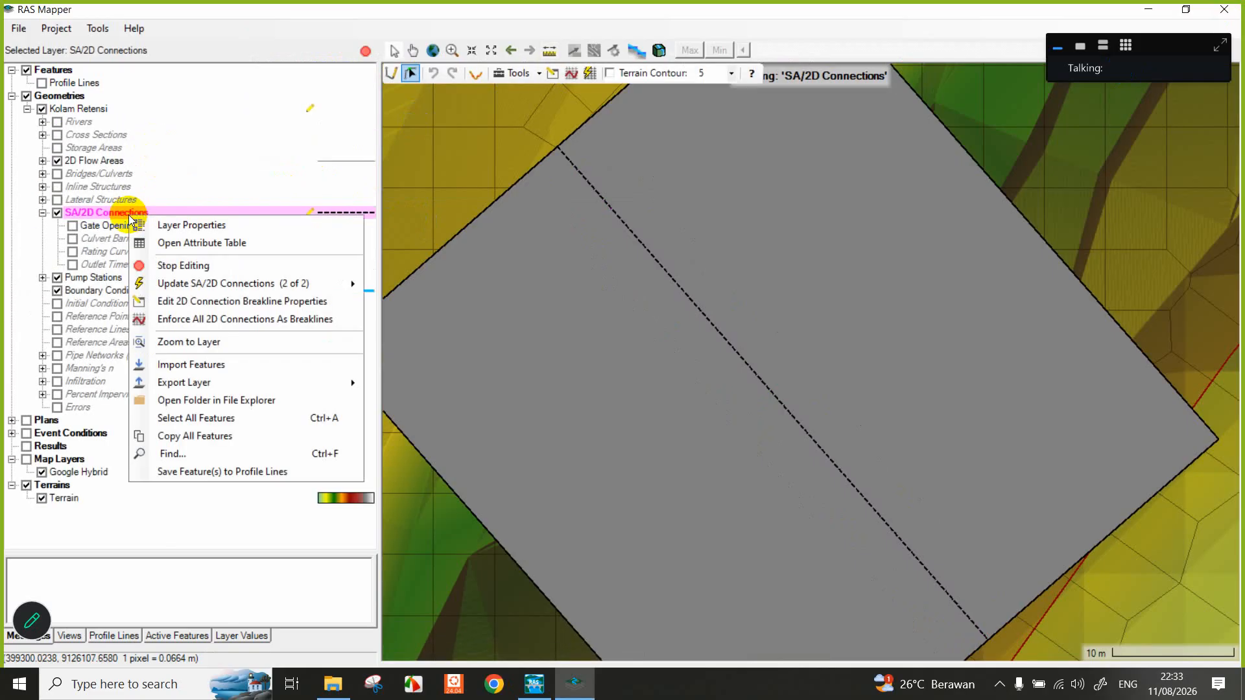
{"action": "left_click", "coordinate": [214, 301]}
{"action": "left_click", "coordinate": [874, 246]}
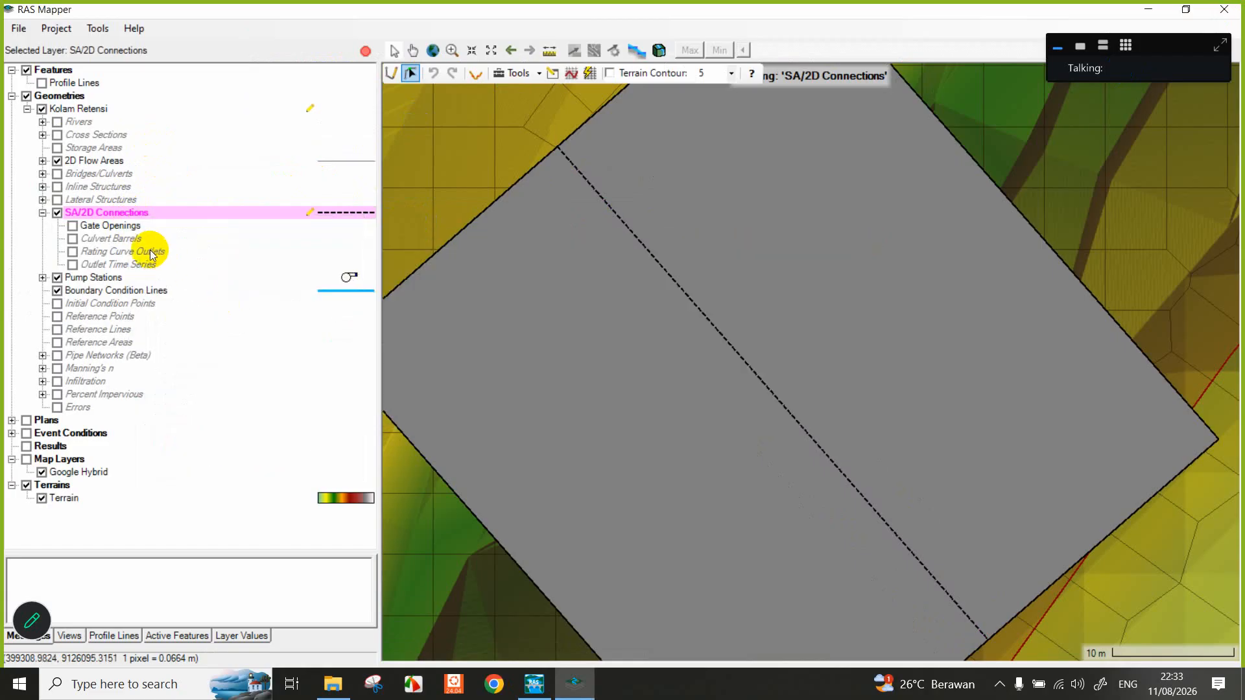
Select the P. Hilir Retensi connection line on the map and check the width in its structure properties without applying a change.
{"action": "left_click", "coordinate": [634, 236]}
{"action": "right_click", "coordinate": [634, 236]}
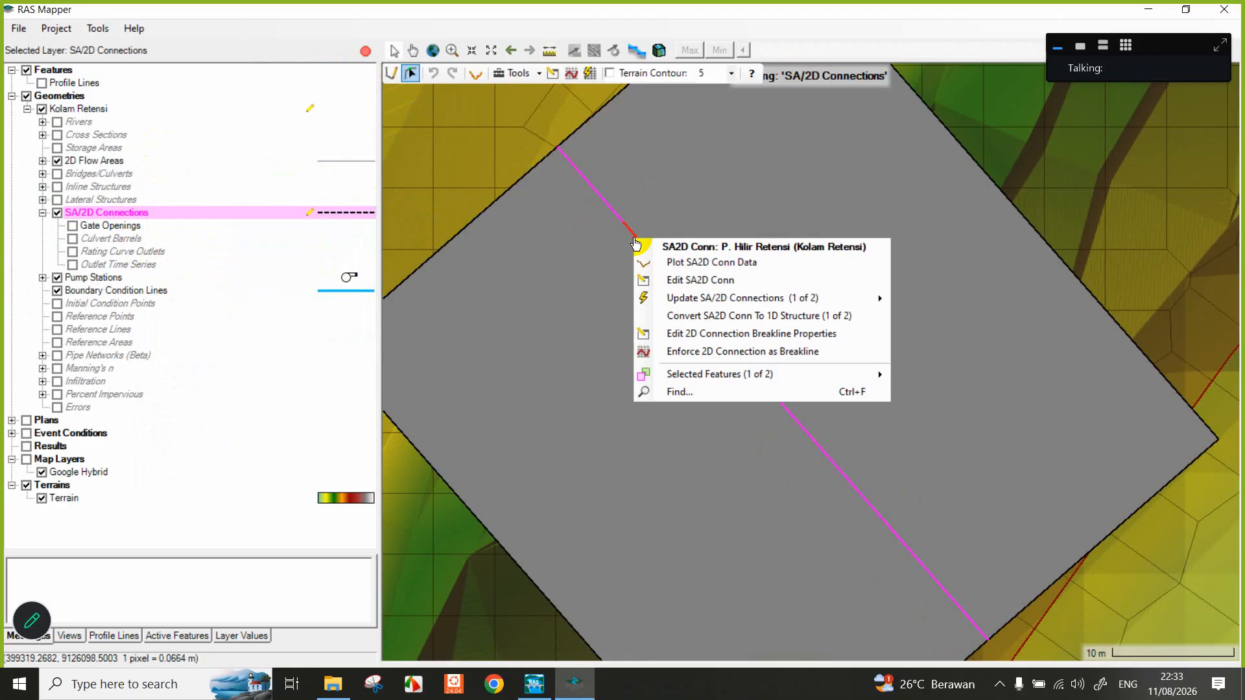
{"action": "left_click", "coordinate": [686, 285]}
{"action": "left_click", "coordinate": [647, 302]}
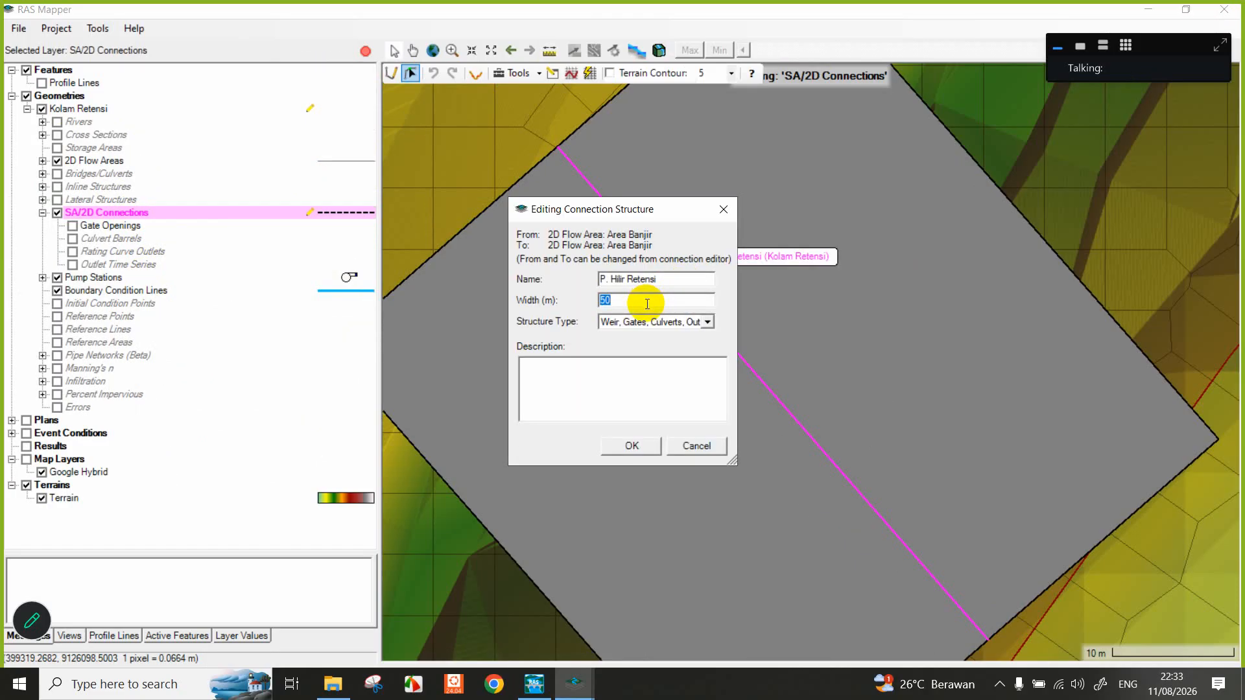
{"action": "left_click", "coordinate": [706, 446]}
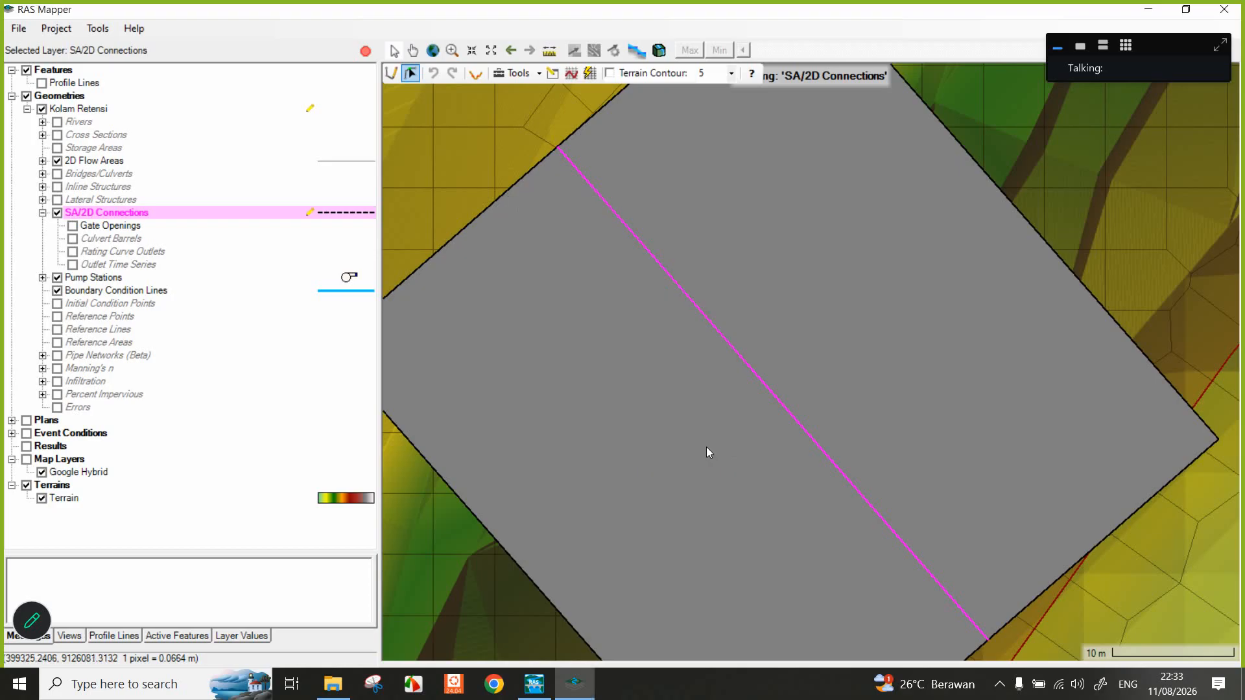
{"action": "right_click", "coordinate": [132, 212]}
{"action": "left_click", "coordinate": [471, 150]}
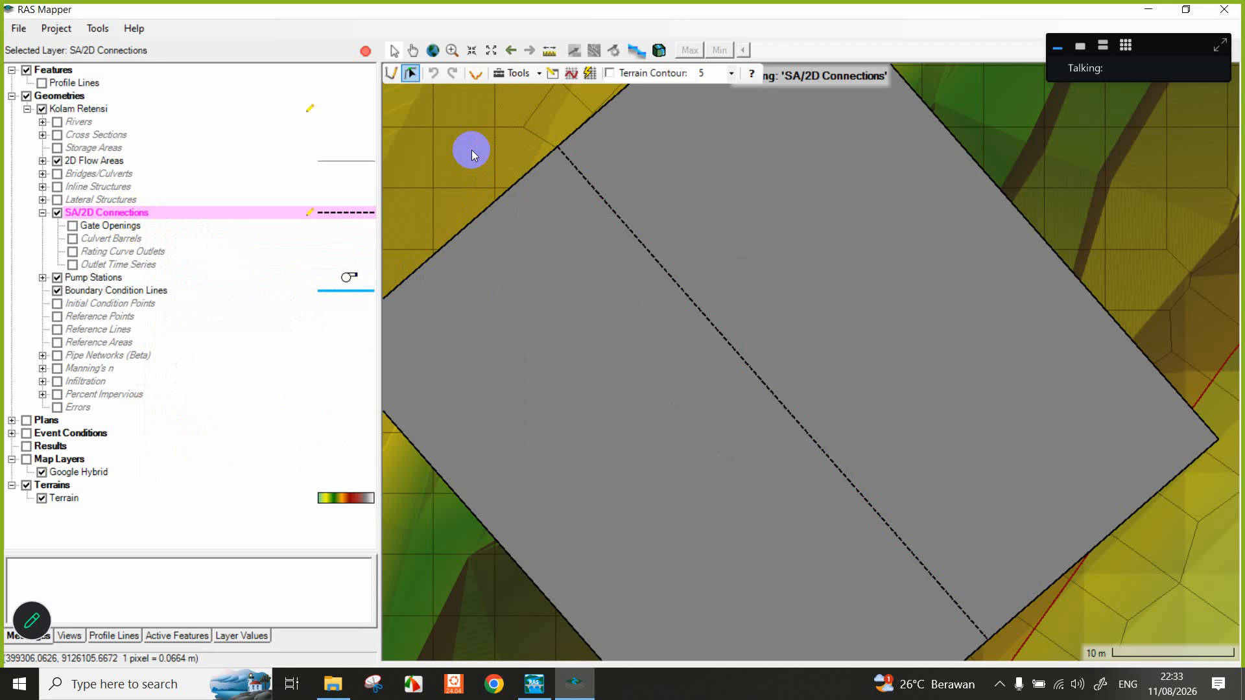
Compare both retention gate connections on the map, then close RAS Mapper without saving the Kolam Retensi edits.
{"action": "scroll", "coordinate": [635, 311], "scroll_direction": "down", "scroll_amount": 5}
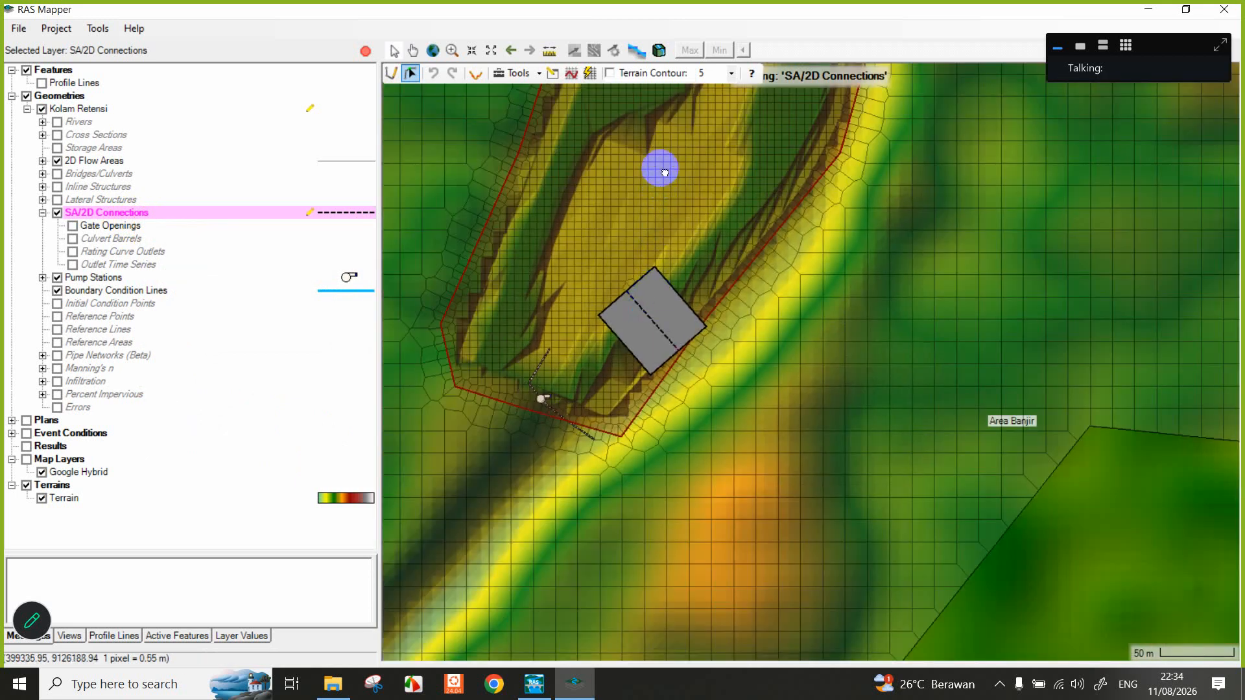
{"action": "left_click_drag", "start_coordinate": [663, 171], "coordinate": [645, 405]}
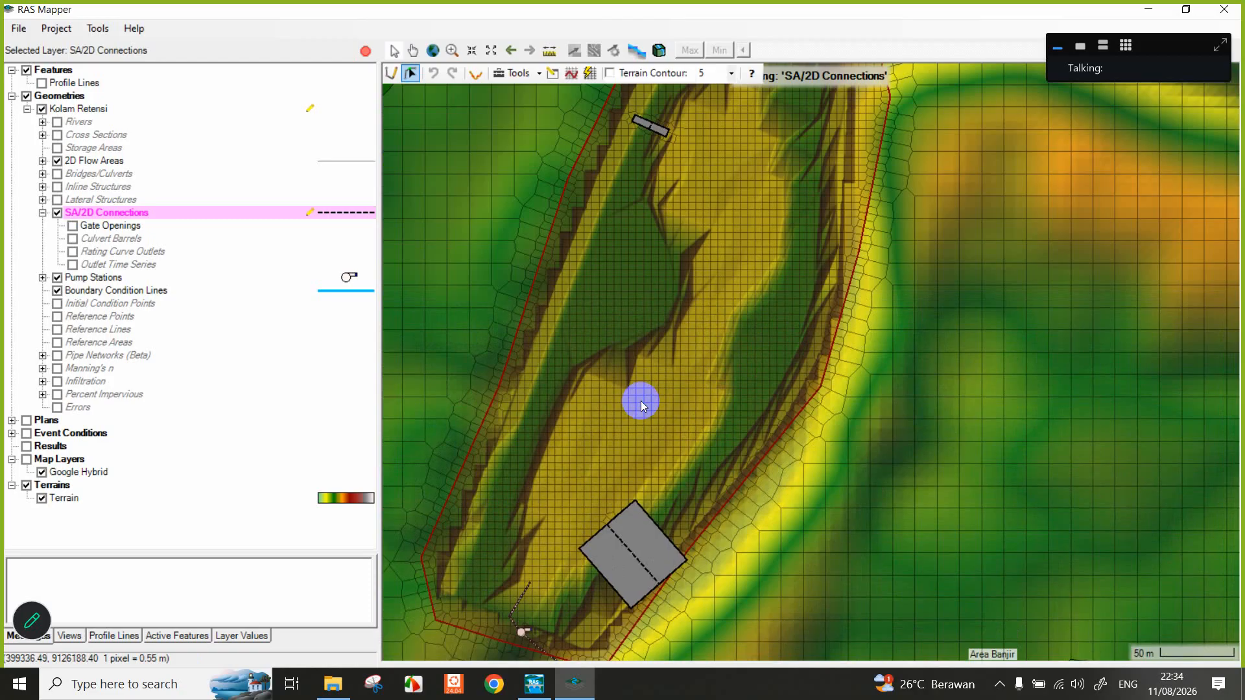
{"action": "left_click", "coordinate": [1230, 10]}
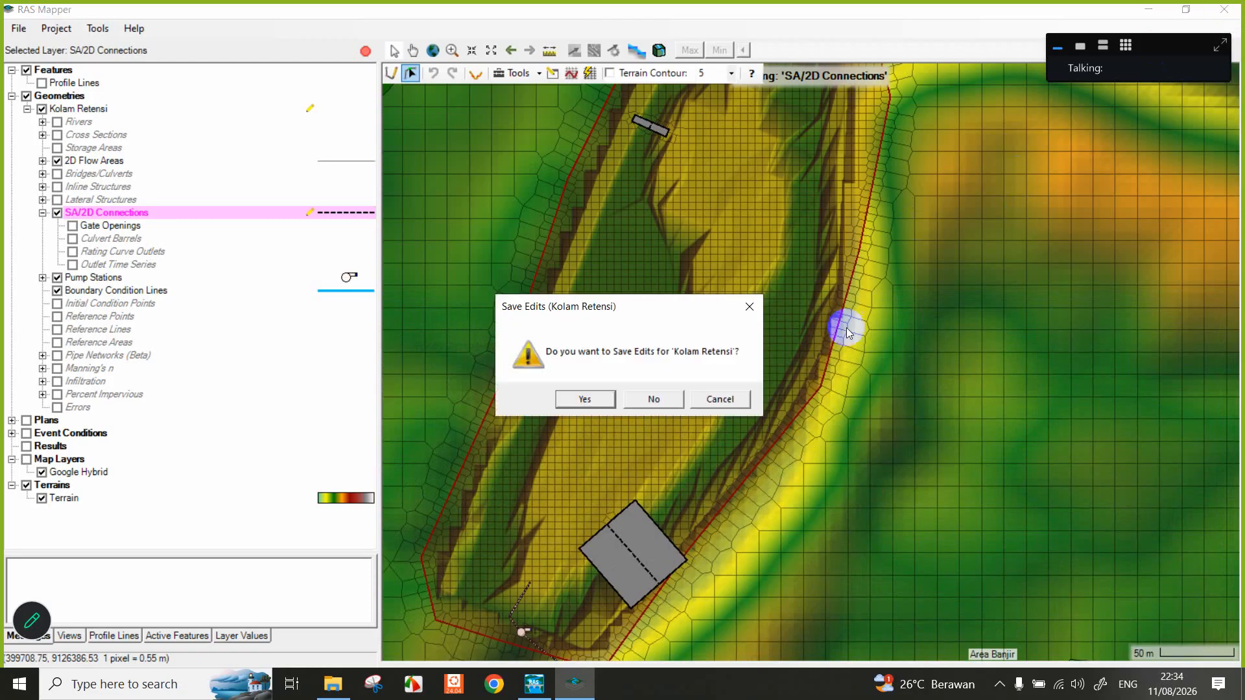
{"action": "left_click", "coordinate": [670, 401]}
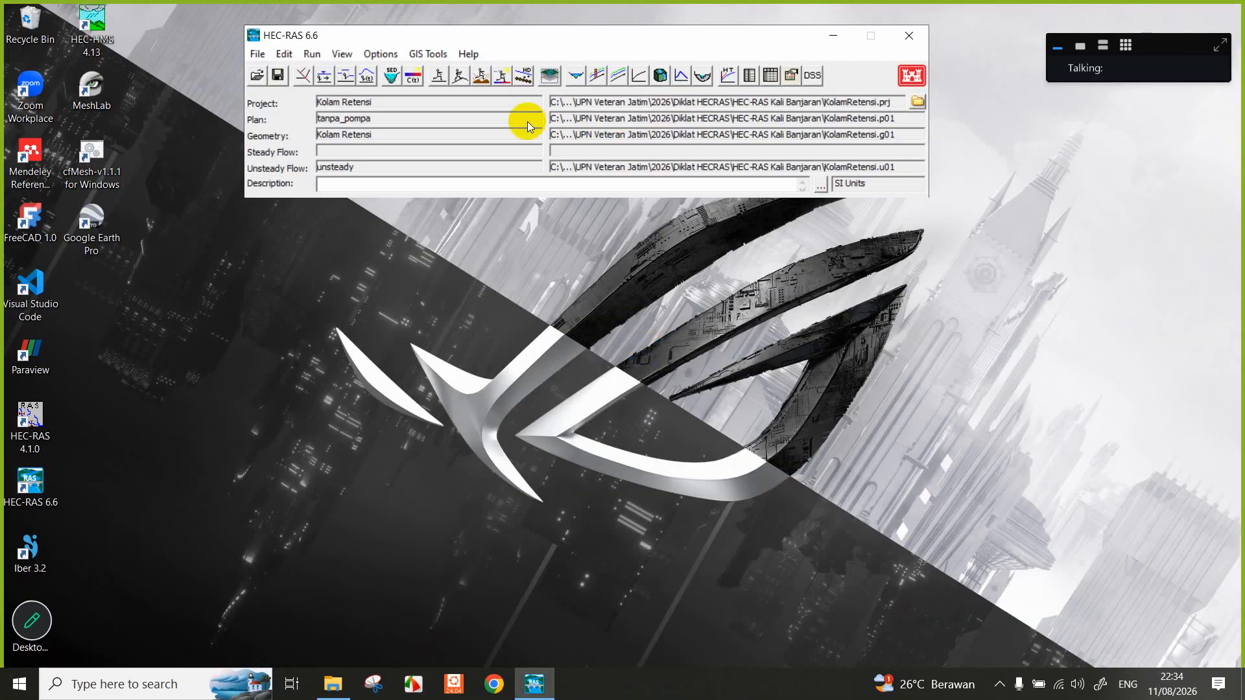
Open the geometry data and the P. Hilir Retensi connection editor, and launch RAS Mapper from the main program window.
{"action": "left_click", "coordinate": [302, 75]}
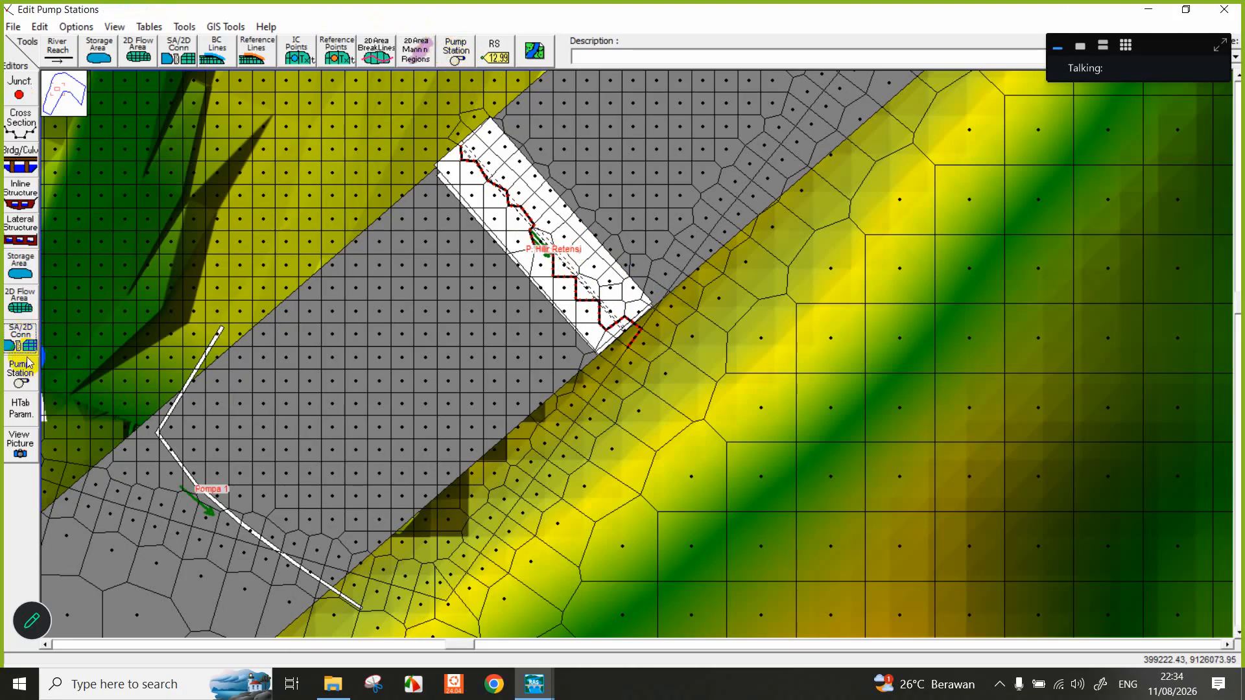
{"action": "left_click", "coordinate": [21, 337]}
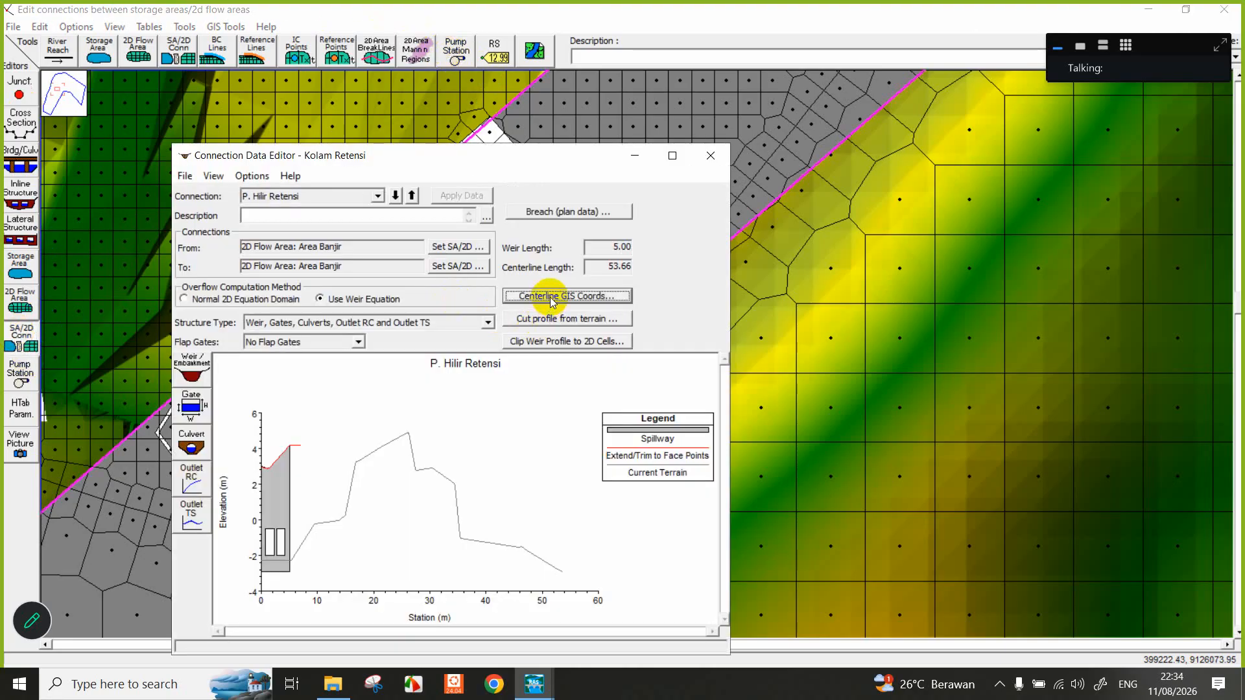
{"action": "left_click", "coordinate": [535, 684]}
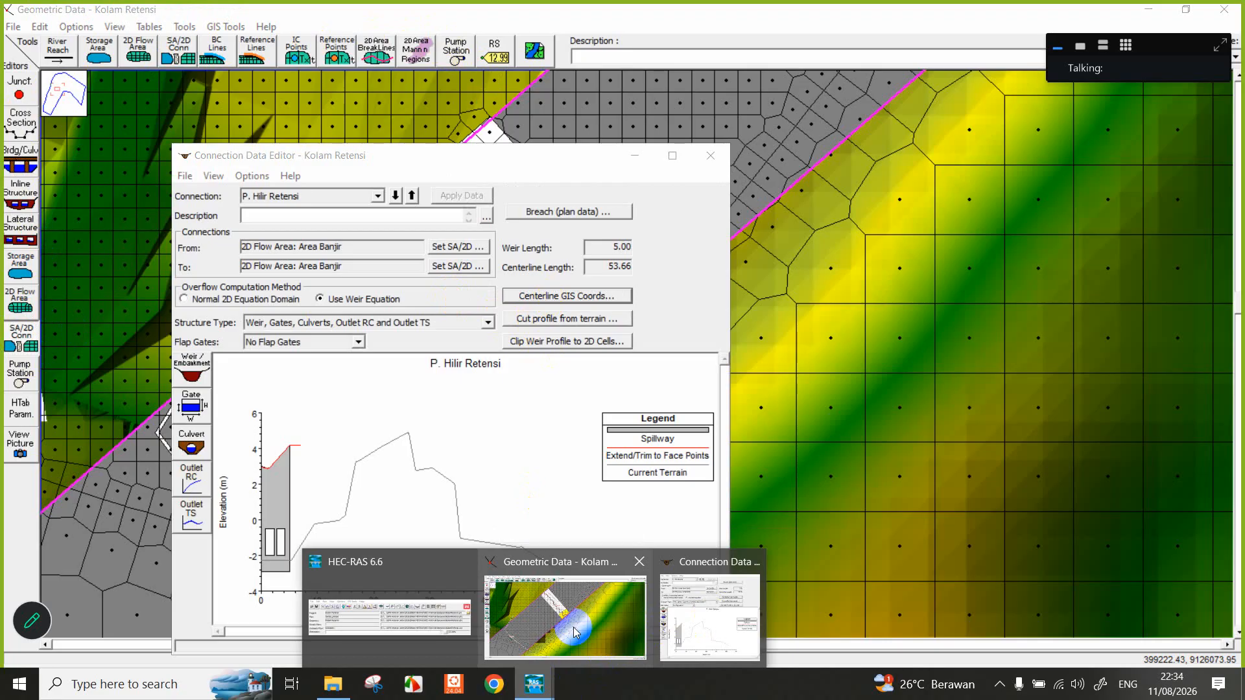
{"action": "left_click", "coordinate": [458, 612]}
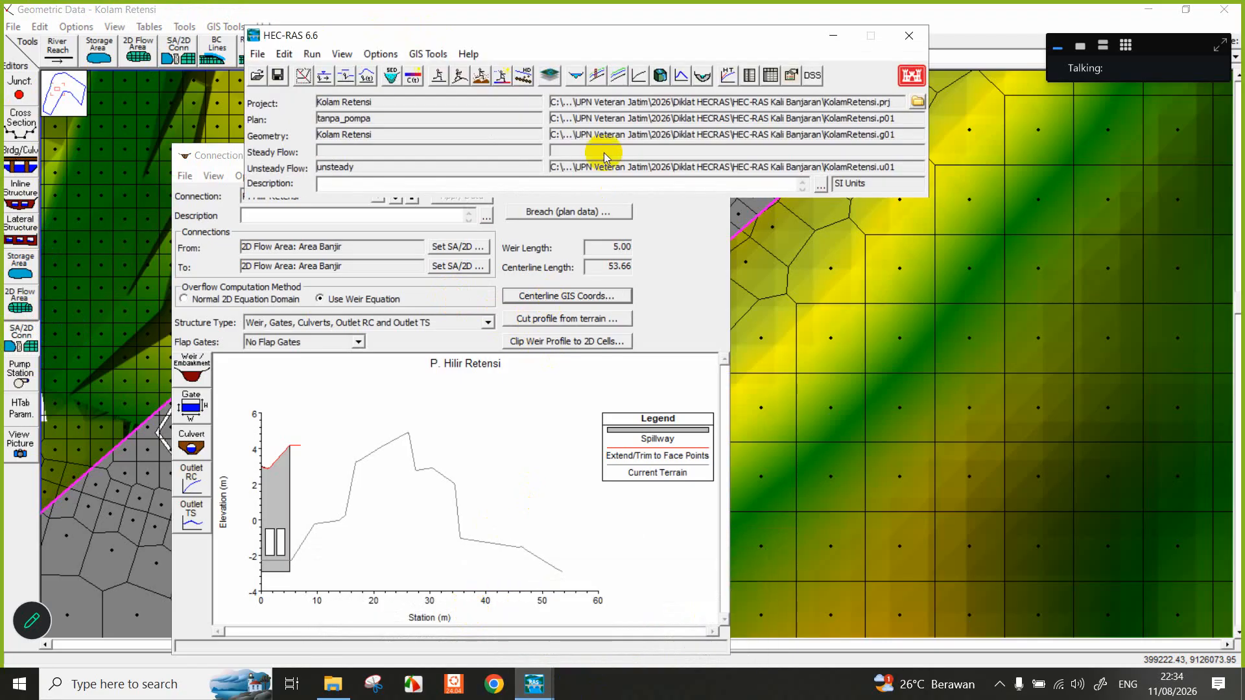
{"action": "left_click", "coordinate": [551, 74]}
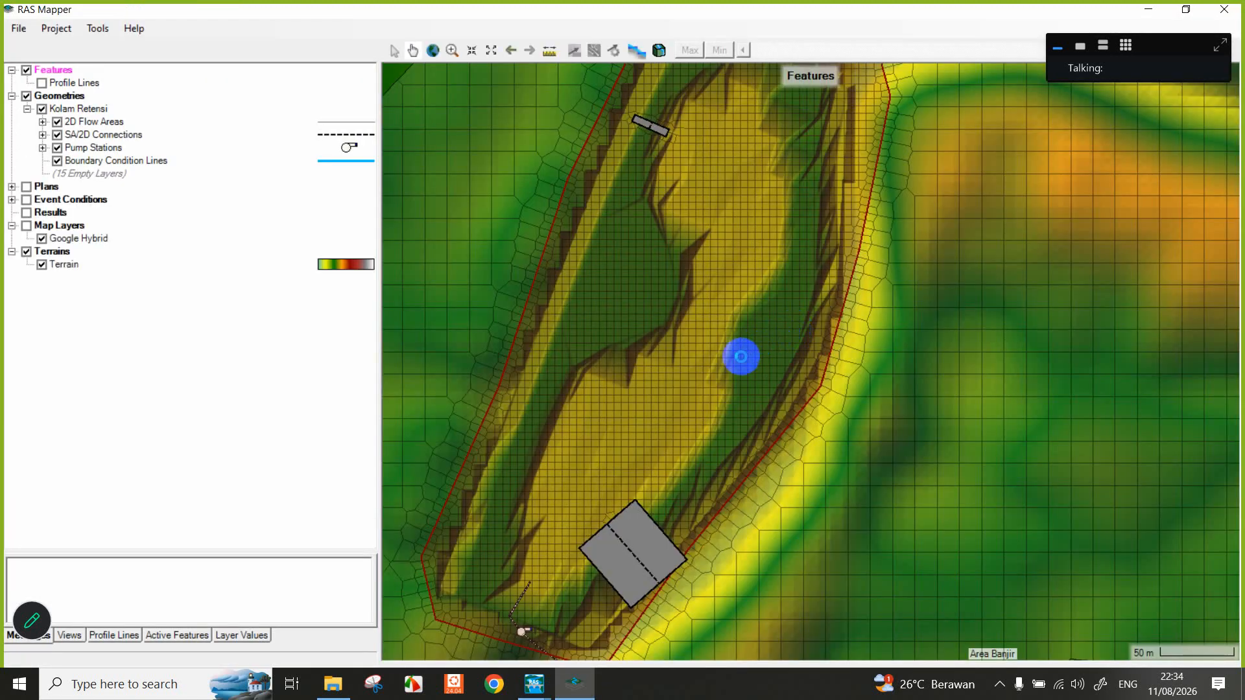
Hide the geometries, draw a measuring line about 4.9 m long beside the gate structure on the imagery, and copy its coordinates.
{"action": "scroll", "coordinate": [642, 568], "scroll_direction": "up", "scroll_amount": 3}
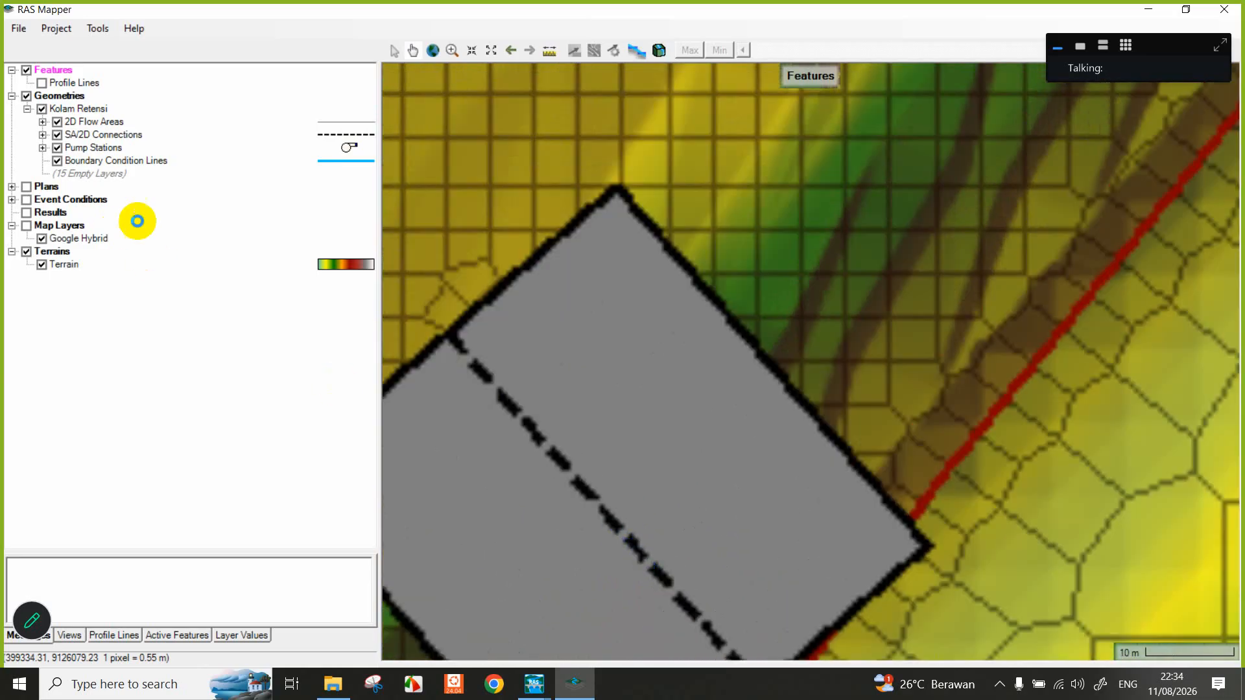
{"action": "left_click", "coordinate": [26, 96]}
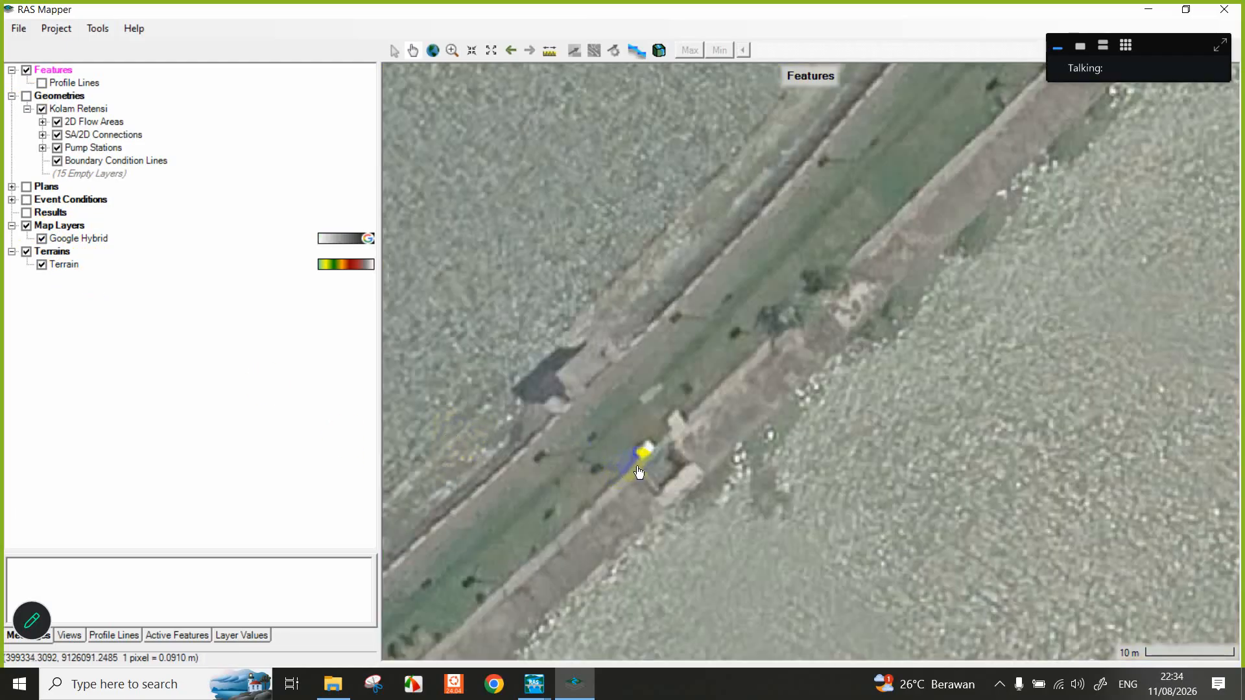
{"action": "left_click", "coordinate": [550, 50]}
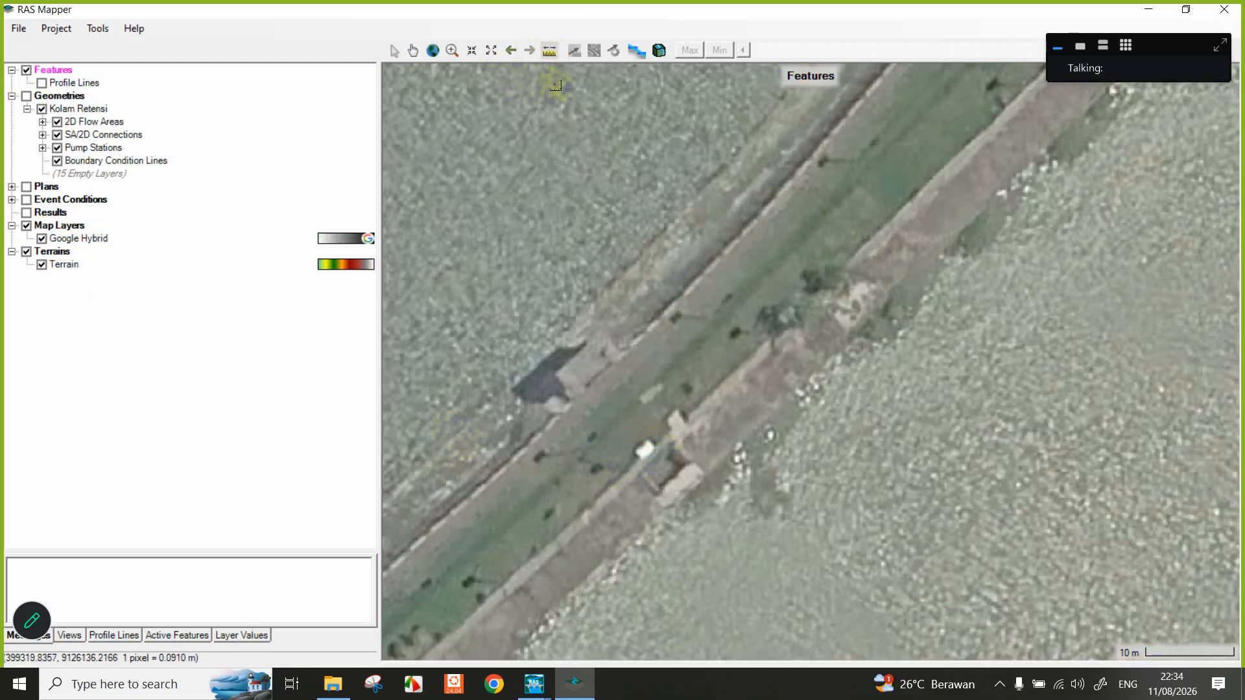
{"action": "left_click", "coordinate": [645, 416]}
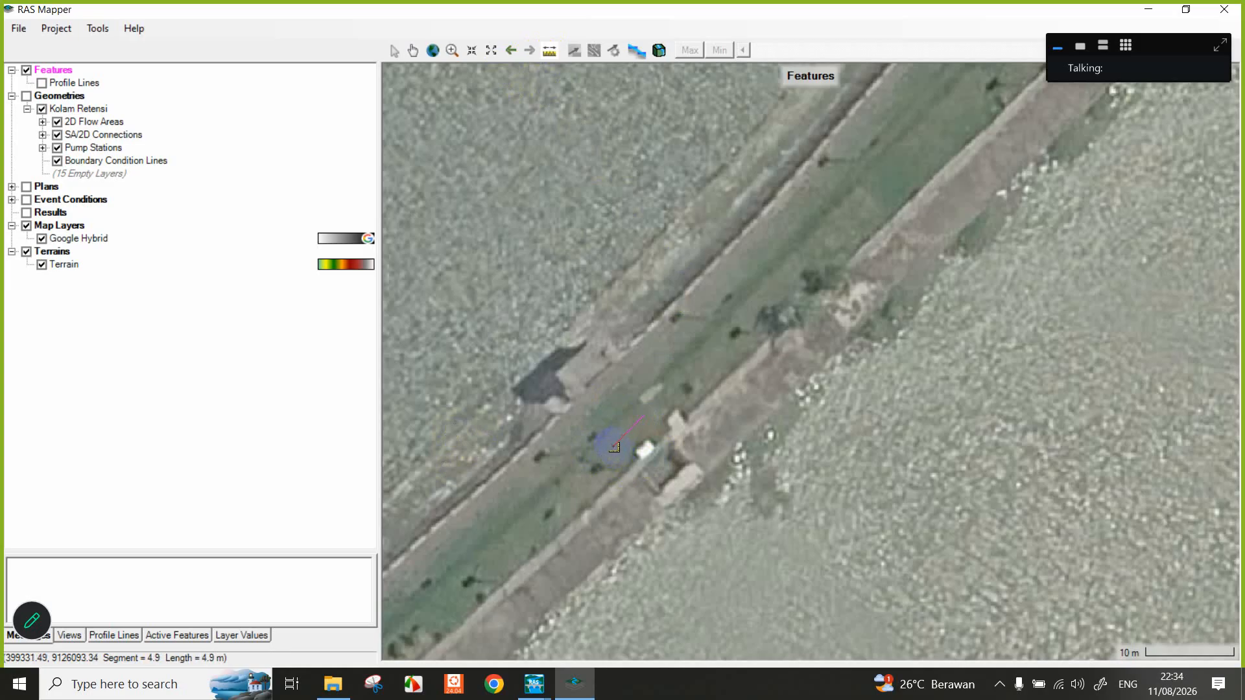
{"action": "double_click", "coordinate": [613, 446]}
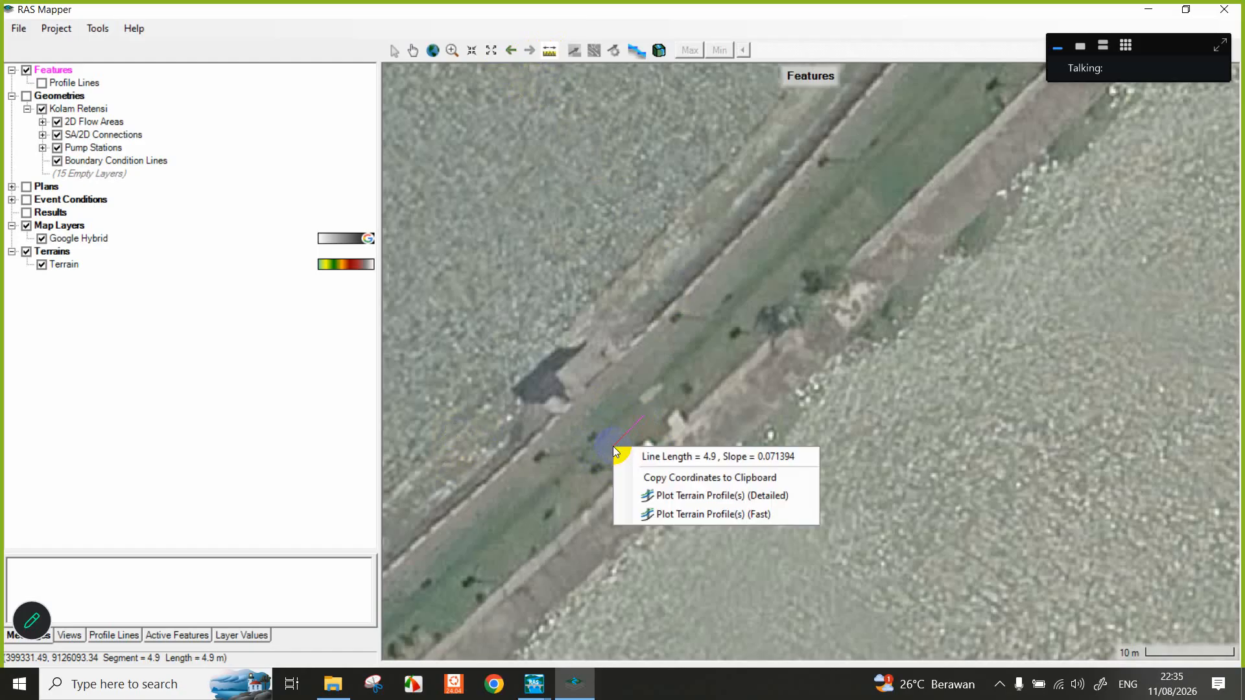
{"action": "left_click", "coordinate": [696, 477]}
In the connection editor, overwrite the P. Hilir Retensi centerline GIS coordinates with the copied line points and close the editor.
{"action": "left_click", "coordinate": [555, 683]}
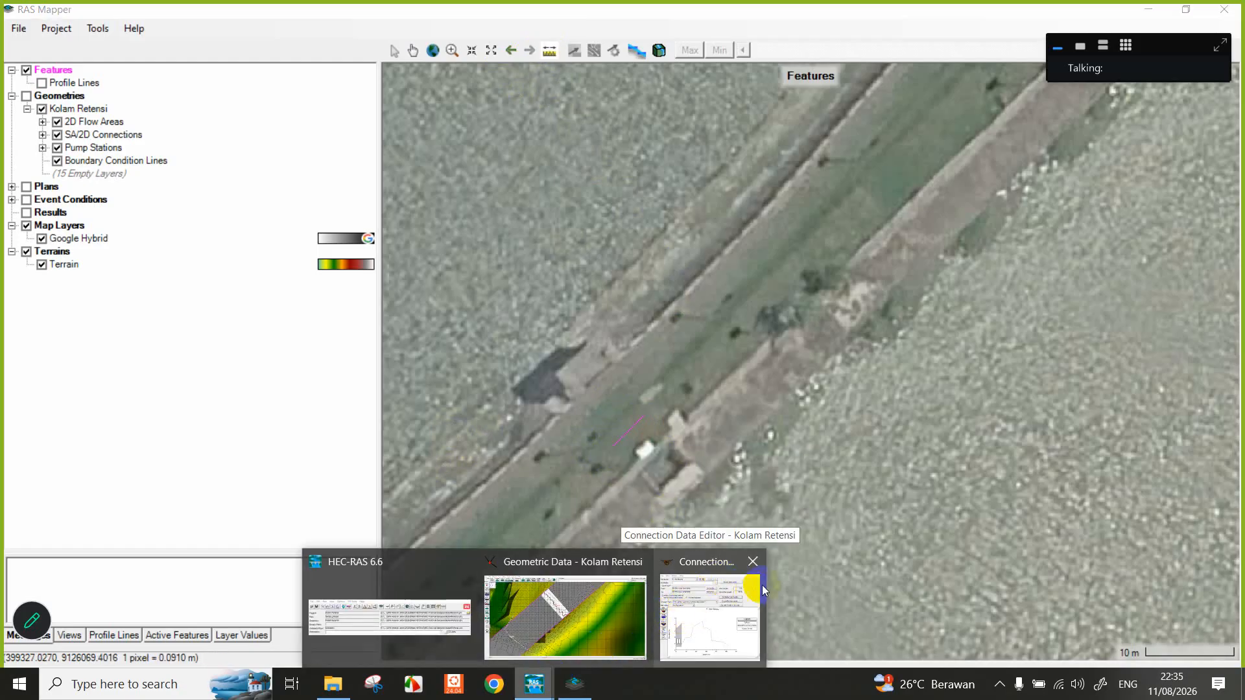
{"action": "left_click", "coordinate": [707, 621]}
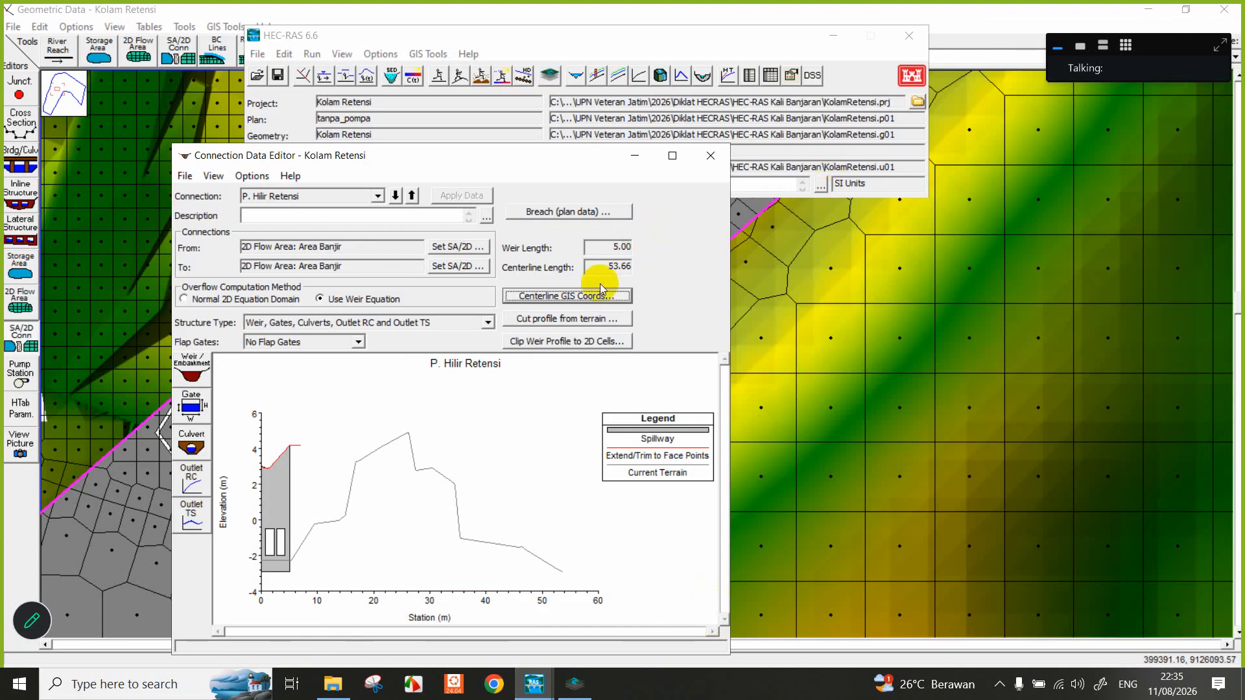
{"action": "left_click", "coordinate": [589, 298]}
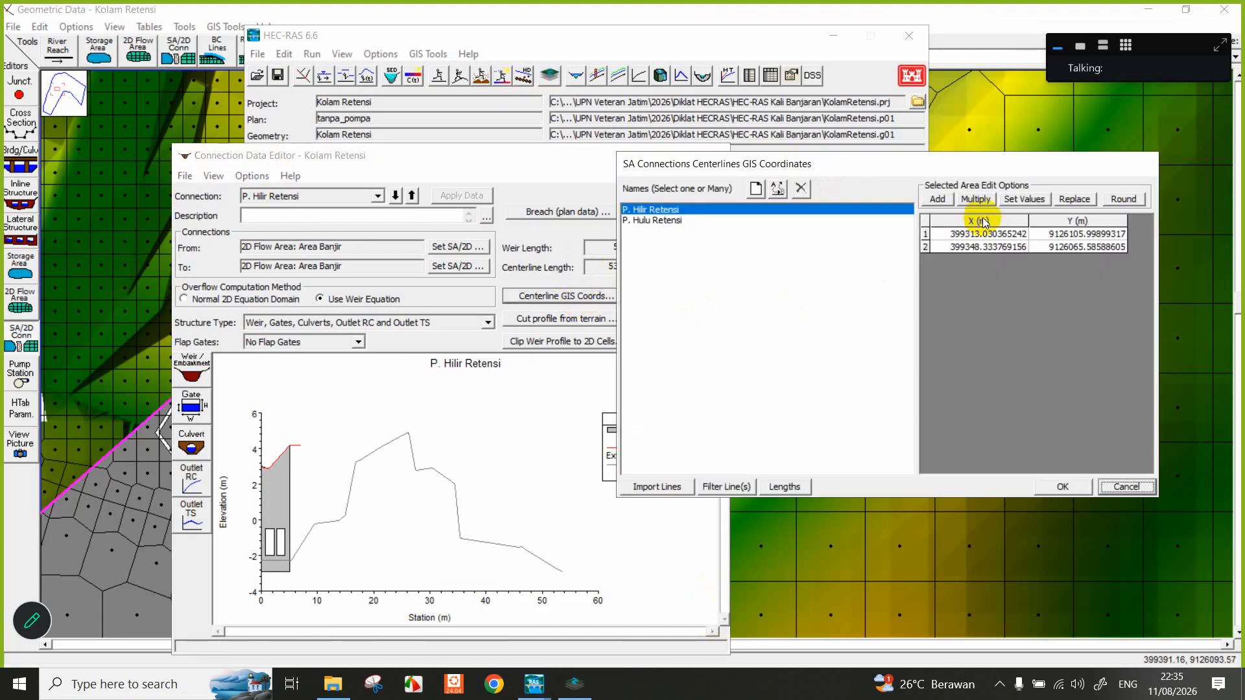
{"action": "left_click", "coordinate": [926, 224]}
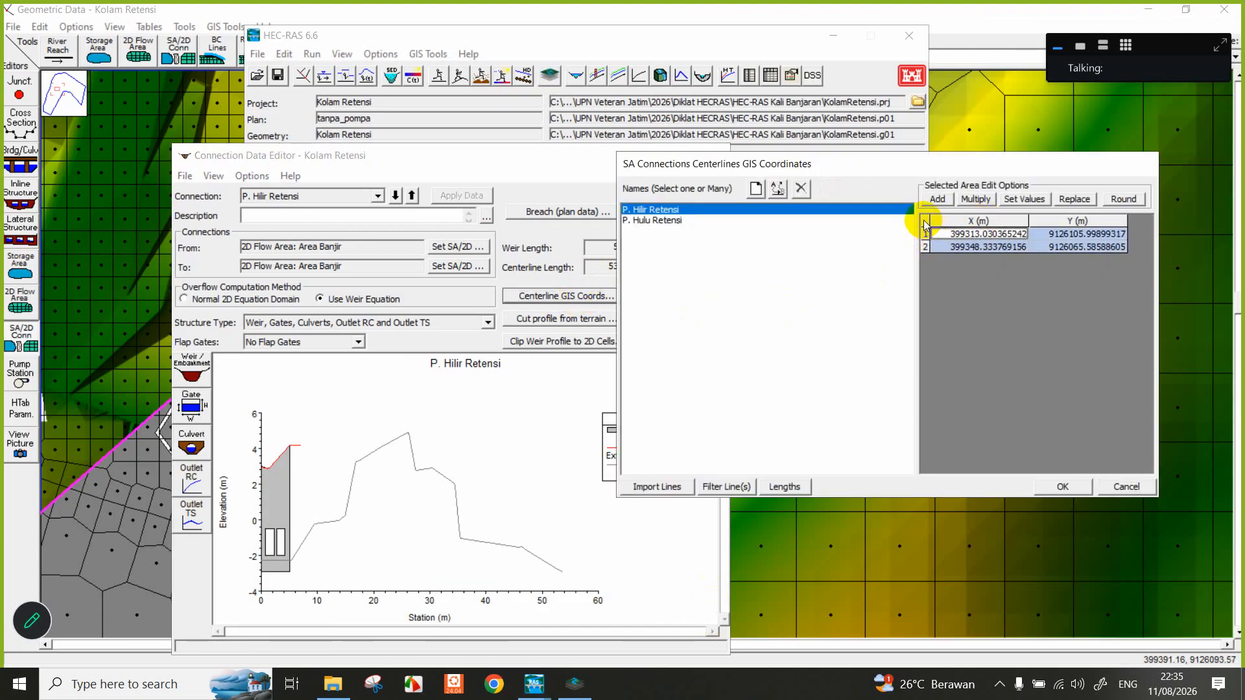
{"action": "key", "text": "ctrl+v"}
{"action": "left_click", "coordinate": [1066, 489]}
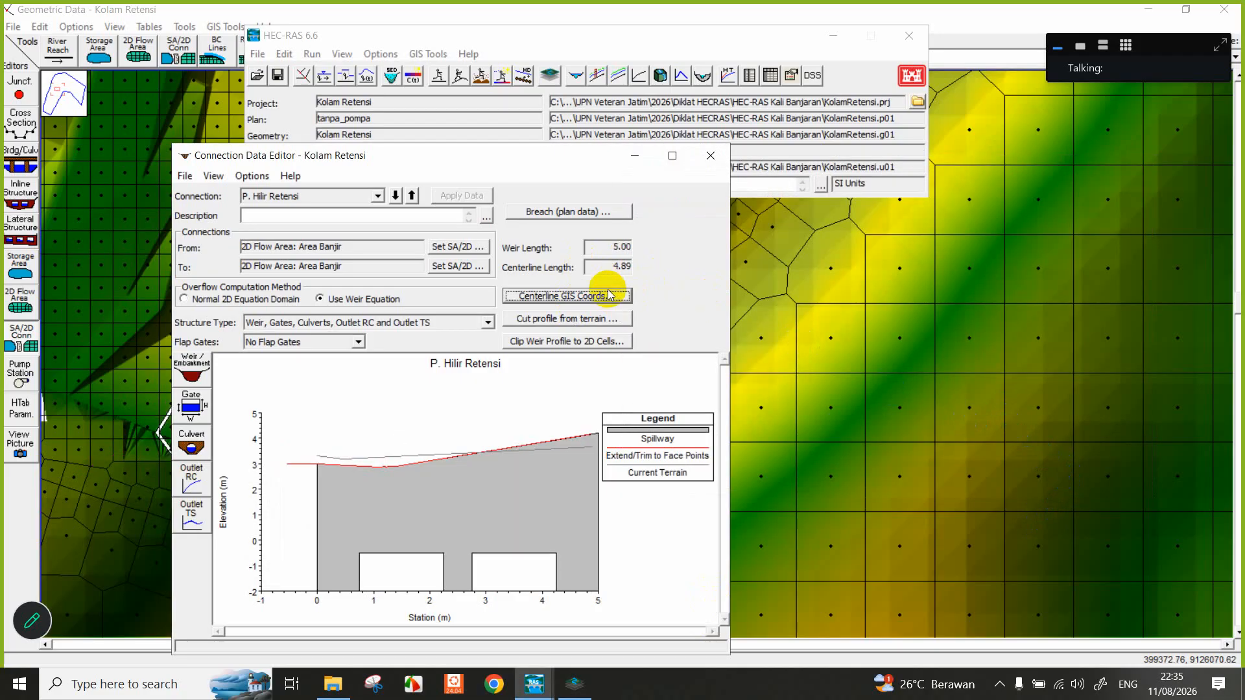
{"action": "left_click", "coordinate": [188, 176]}
{"action": "left_click", "coordinate": [188, 175]}
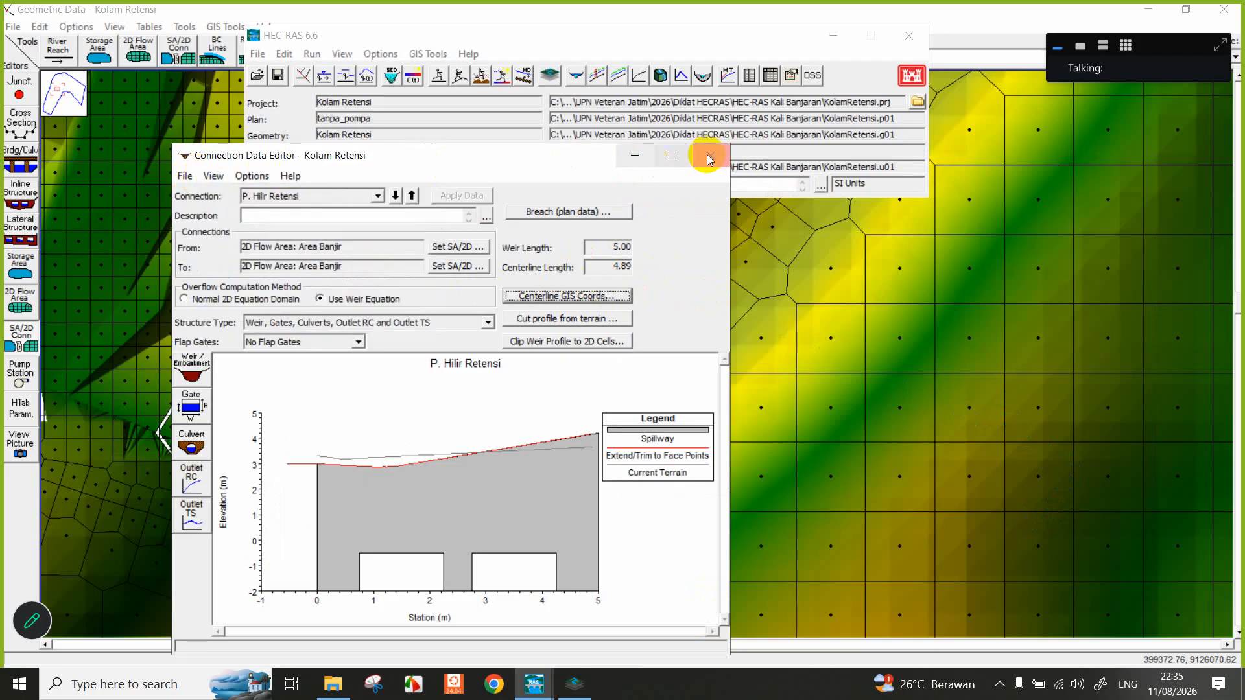
{"action": "left_click", "coordinate": [711, 155]}
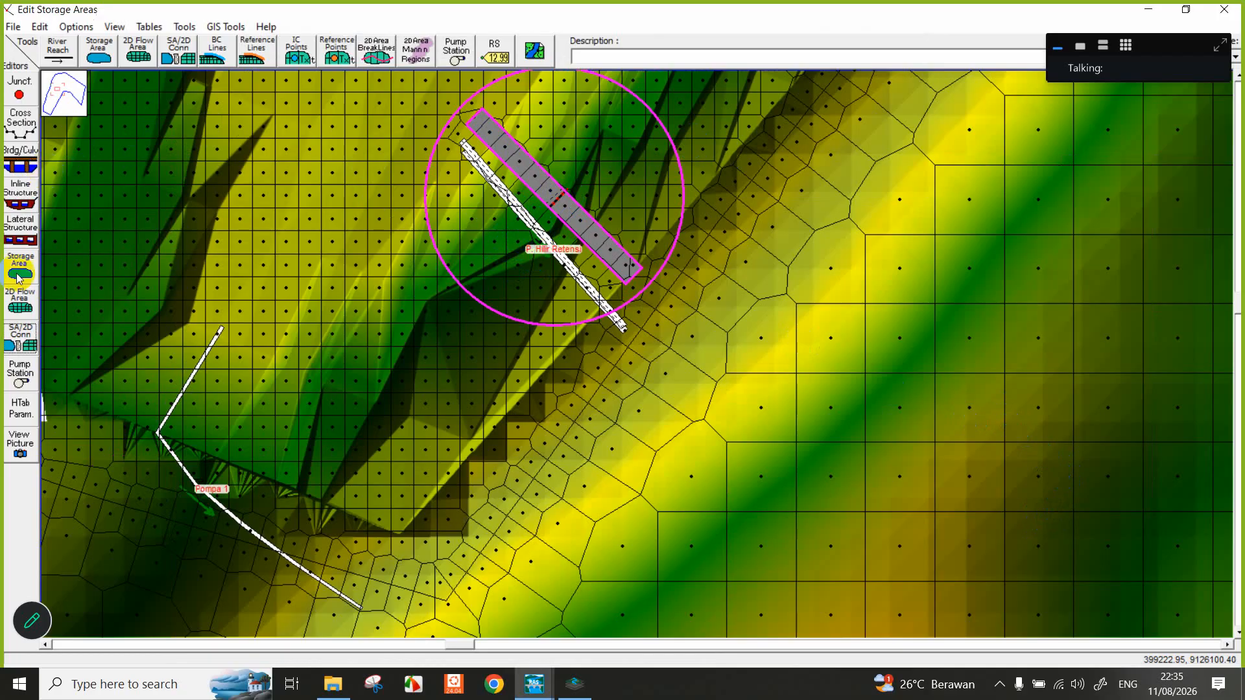
Reopen the P. Hilir Retensi connection, replace its weir profile with one cut from the terrain, and open its gate editor.
{"action": "left_click", "coordinate": [29, 344]}
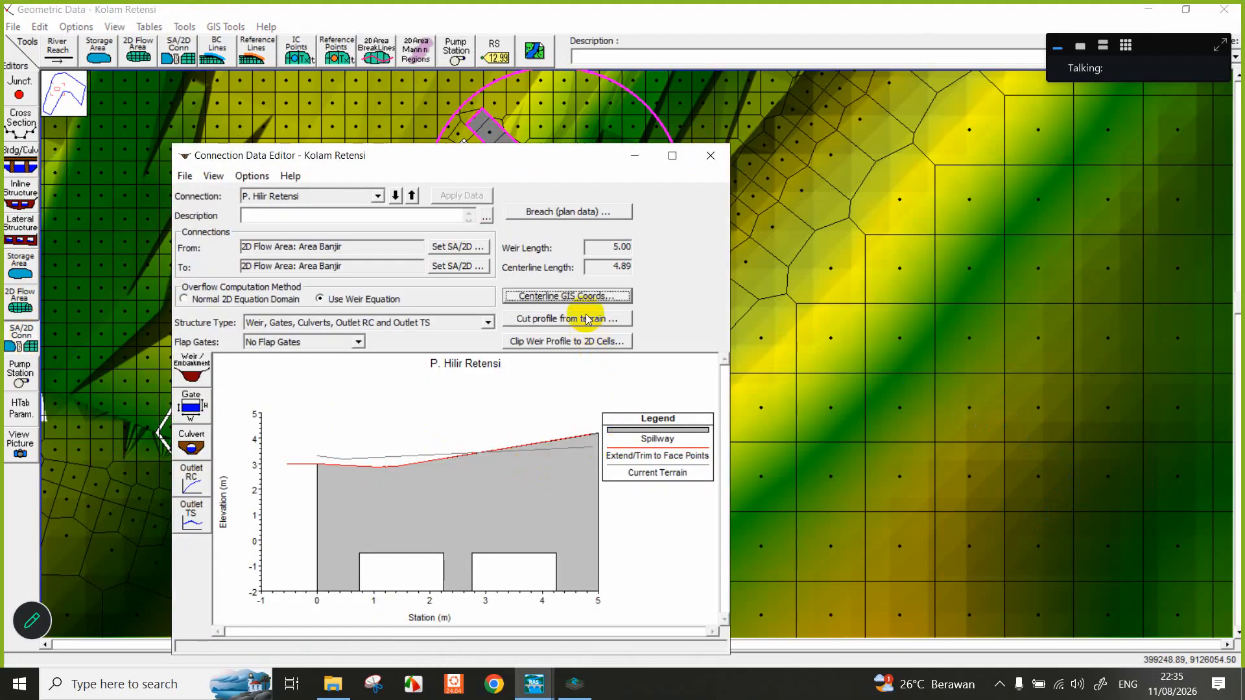
{"action": "left_click", "coordinate": [535, 320]}
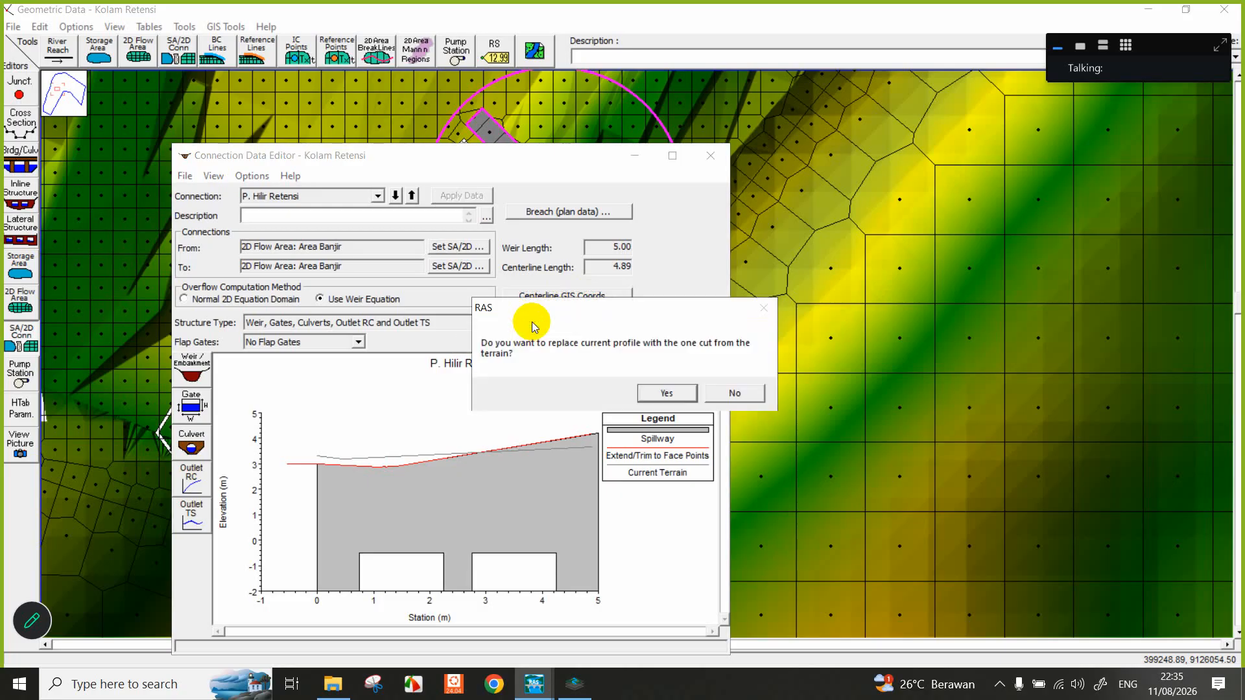
{"action": "left_click", "coordinate": [656, 394]}
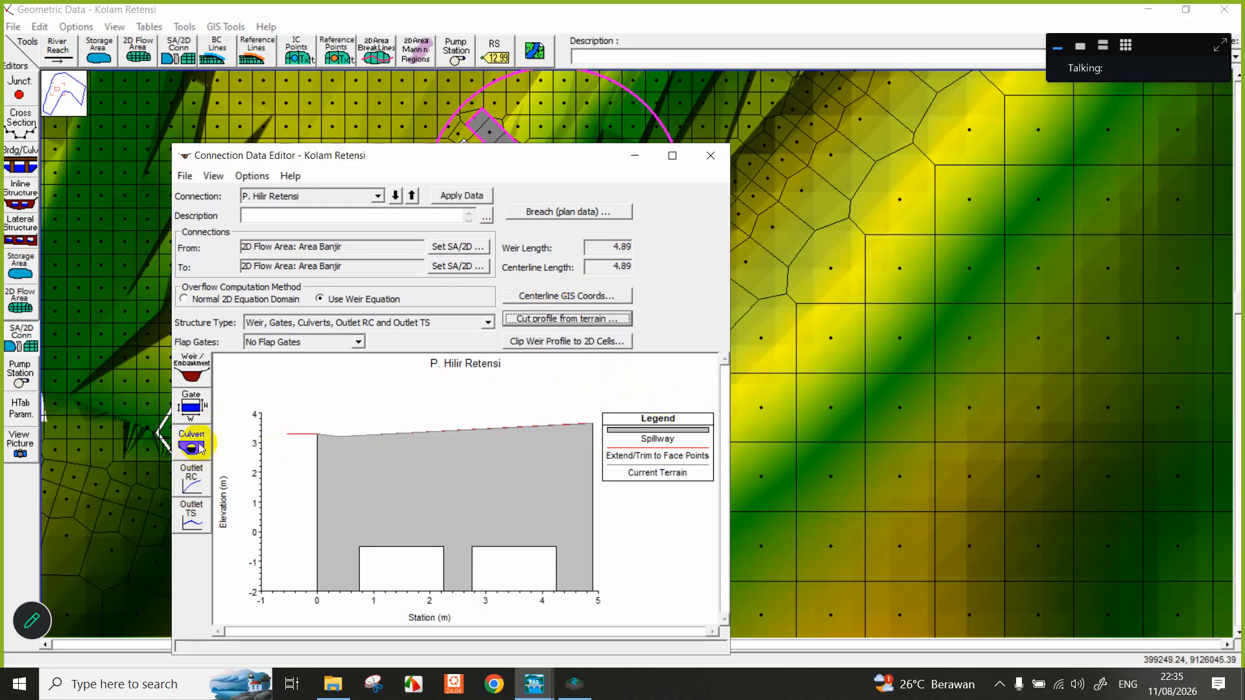
{"action": "left_click", "coordinate": [209, 411]}
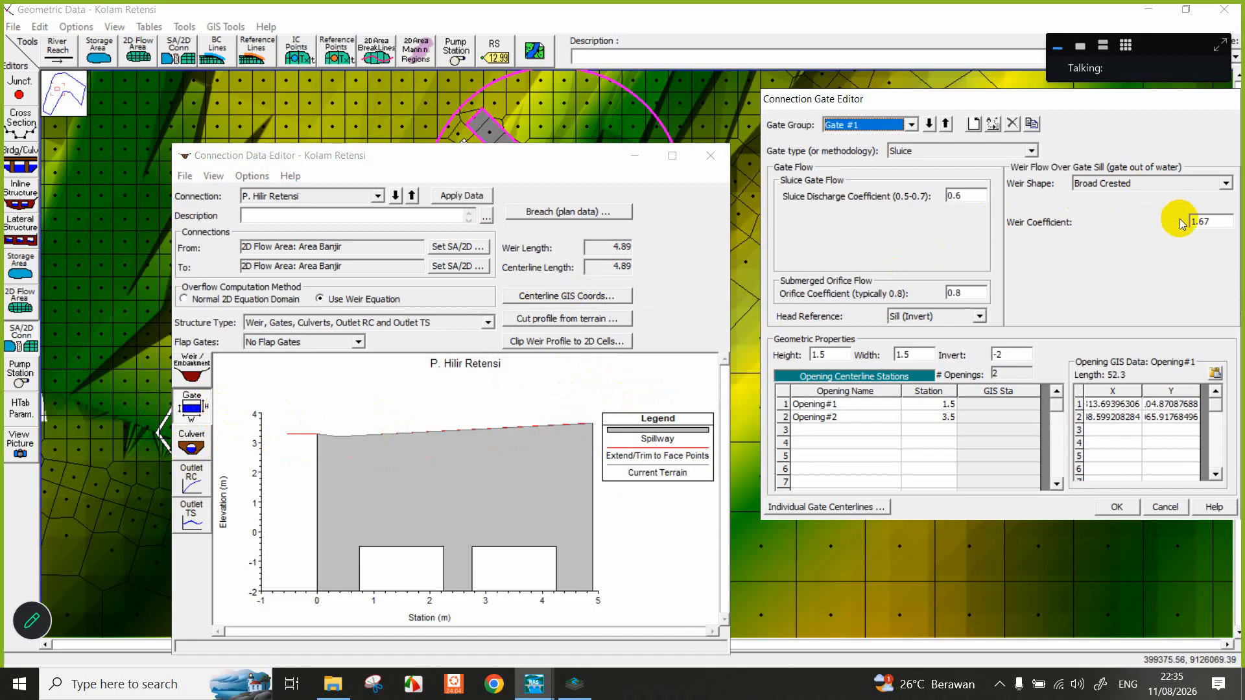
{"action": "left_click_drag", "start_coordinate": [1091, 106], "coordinate": [906, 133]}
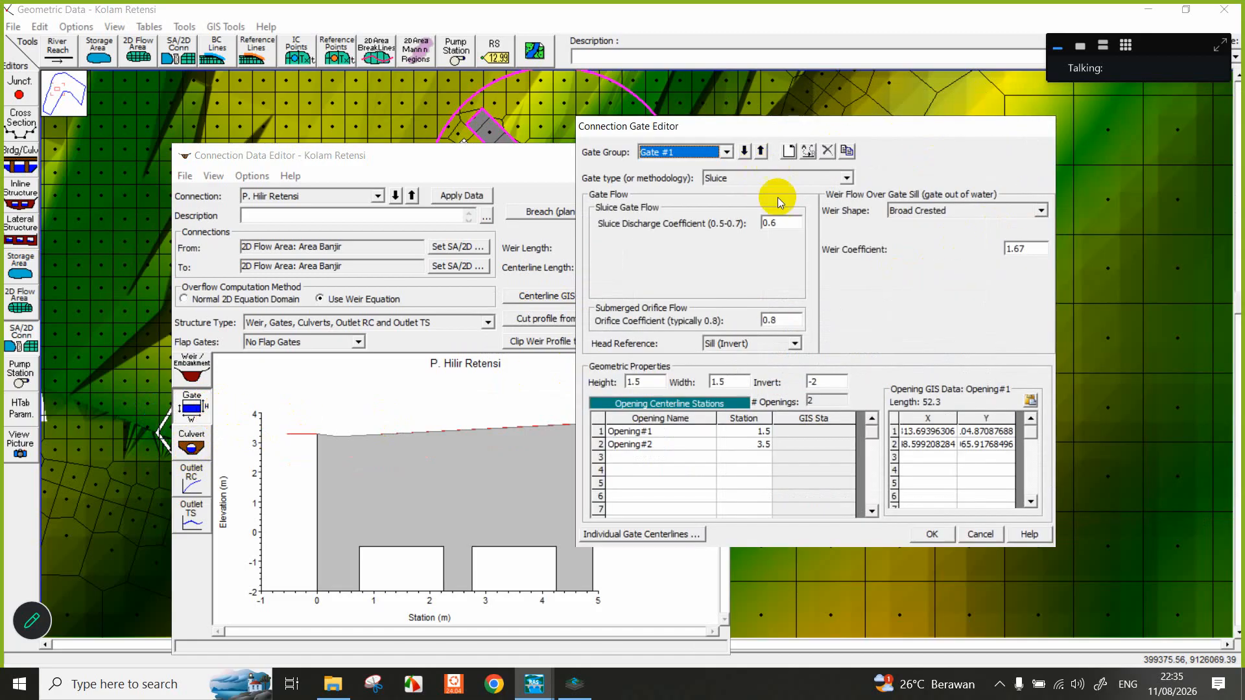
In RAS Mapper, show the Kolam Retensi geometries over the imagery and select the SA/2D Connections layer around P. Hilir Retensi.
{"action": "left_click", "coordinate": [579, 688]}
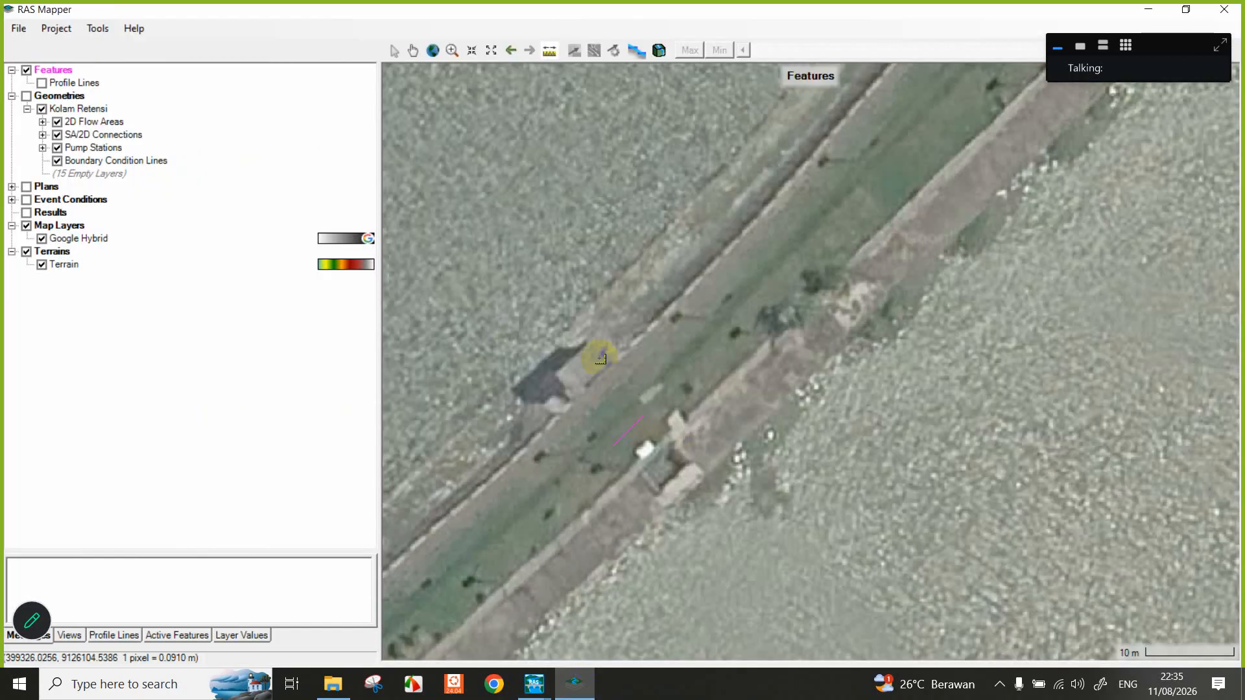
{"action": "left_click", "coordinate": [27, 95]}
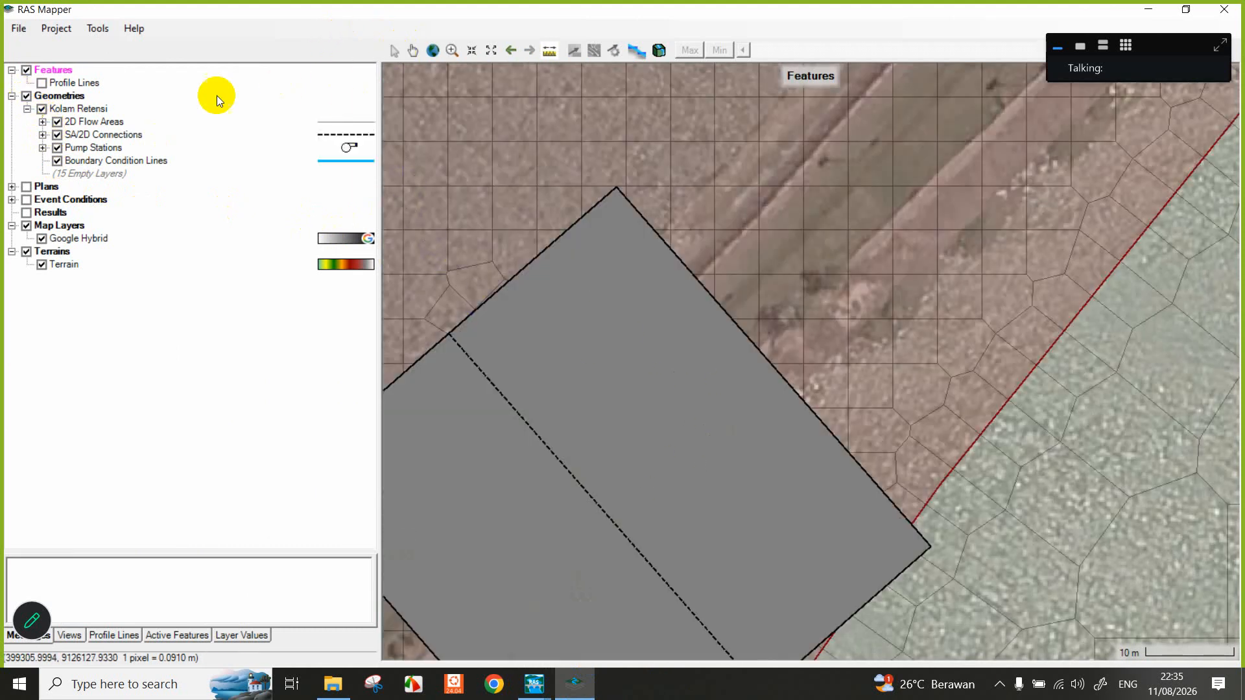
{"action": "left_click", "coordinate": [105, 111]}
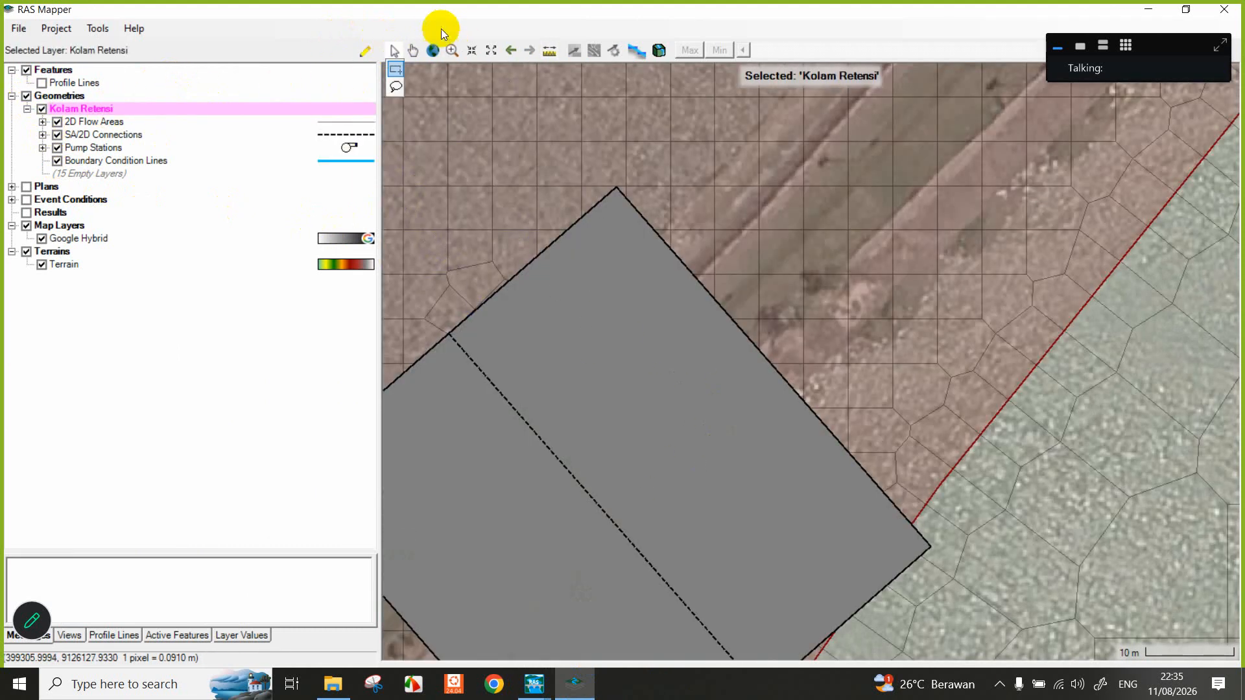
{"action": "left_click", "coordinate": [413, 51]}
{"action": "left_click_drag", "start_coordinate": [617, 417], "coordinate": [811, 316]}
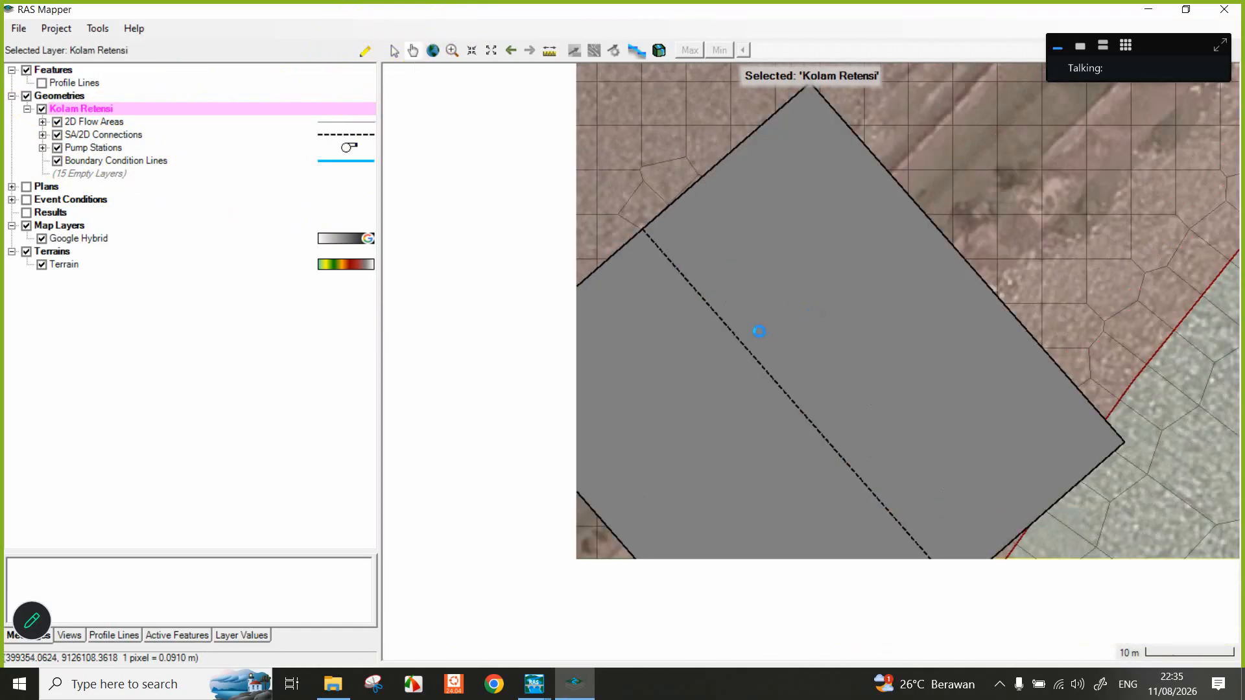
{"action": "scroll", "coordinate": [759, 332], "scroll_direction": "down", "scroll_amount": 1}
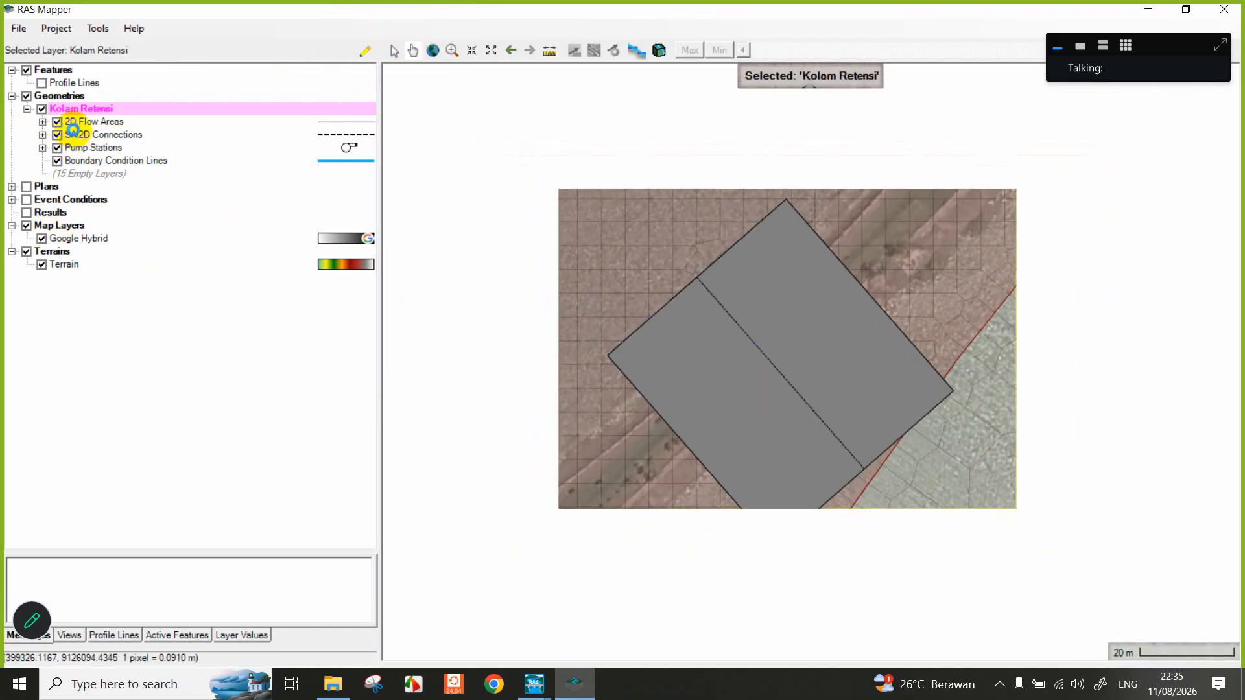
{"action": "left_click", "coordinate": [87, 135]}
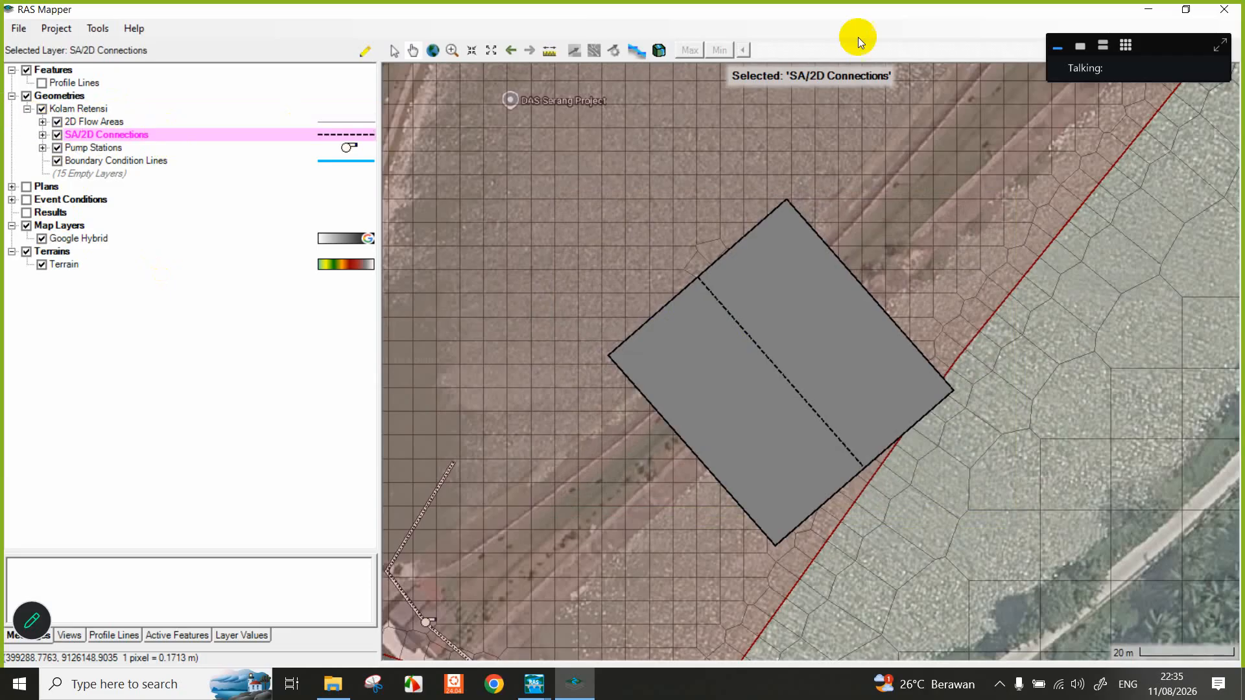
Close RAS Mapper and reopen it from the main program window to reload the changed connection geometry.
{"action": "left_click", "coordinate": [1224, 9]}
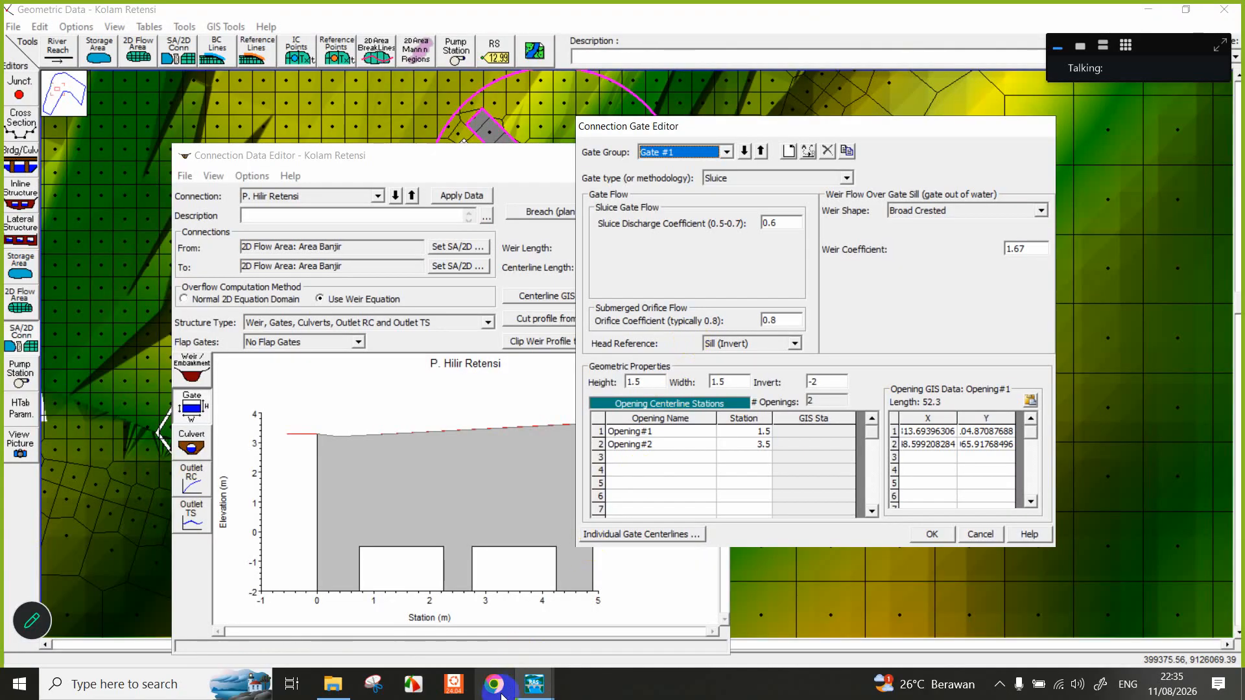
{"action": "left_click", "coordinate": [534, 684]}
{"action": "left_click", "coordinate": [579, 636]}
{"action": "mouse_move", "coordinate": [534, 684]}
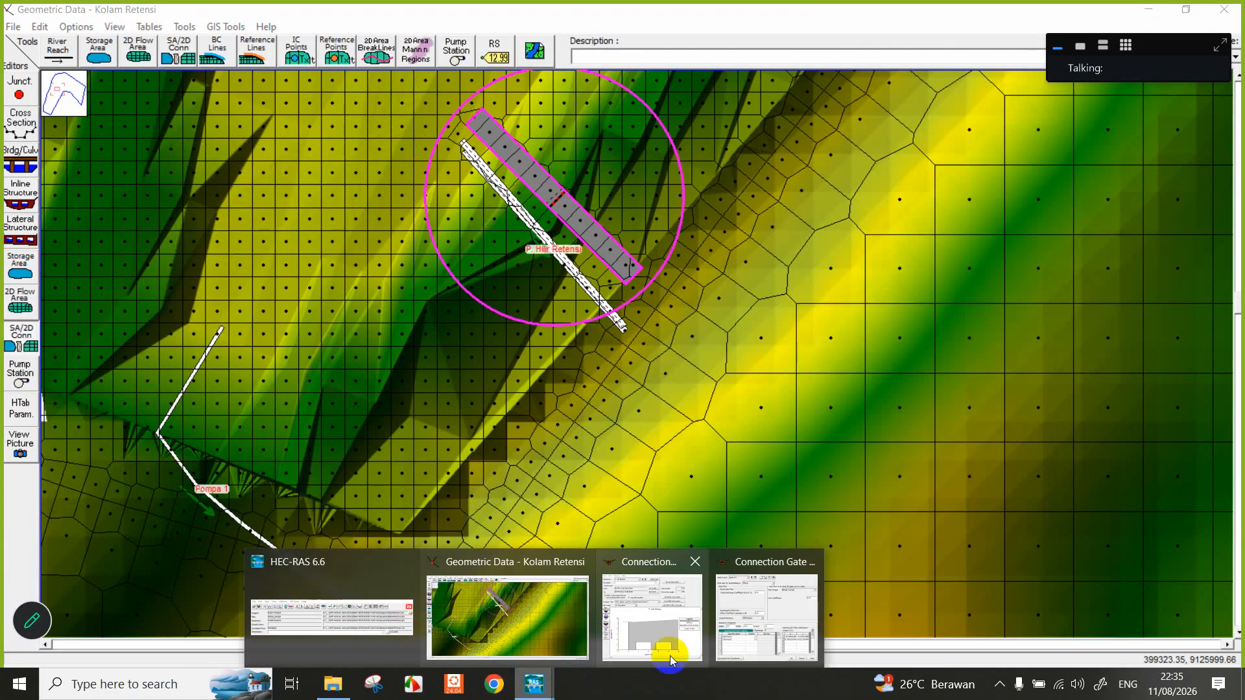
{"action": "left_click", "coordinate": [376, 642]}
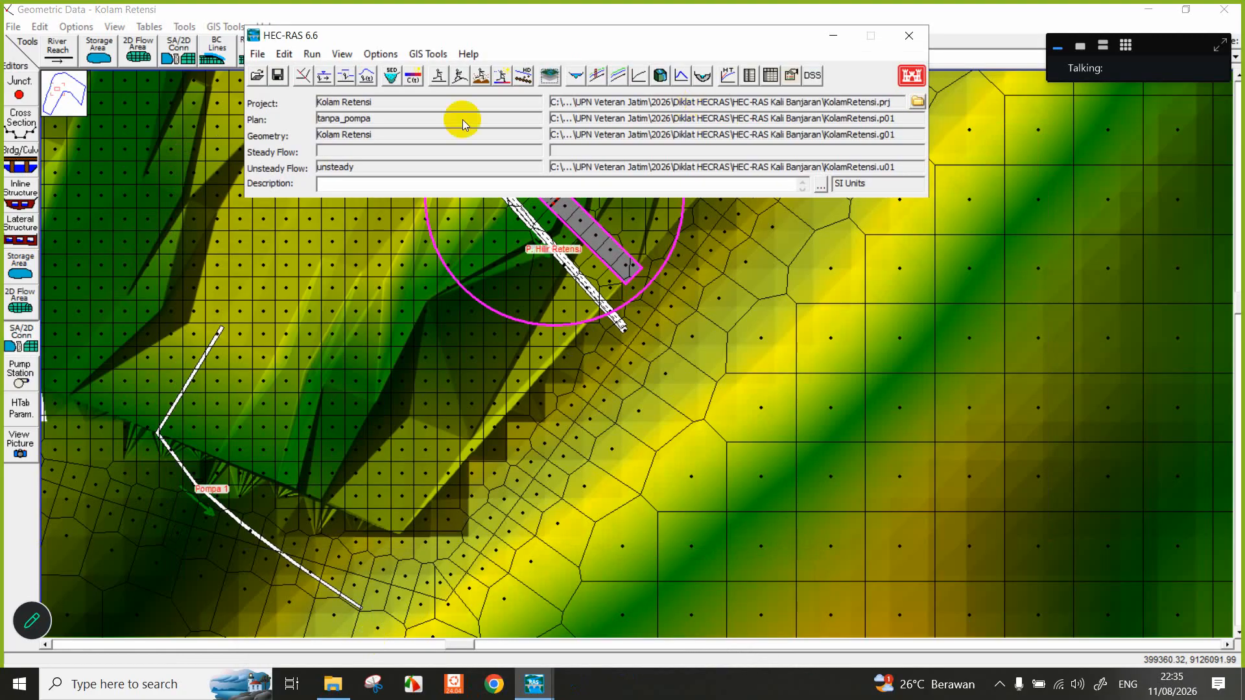
{"action": "left_click", "coordinate": [549, 75]}
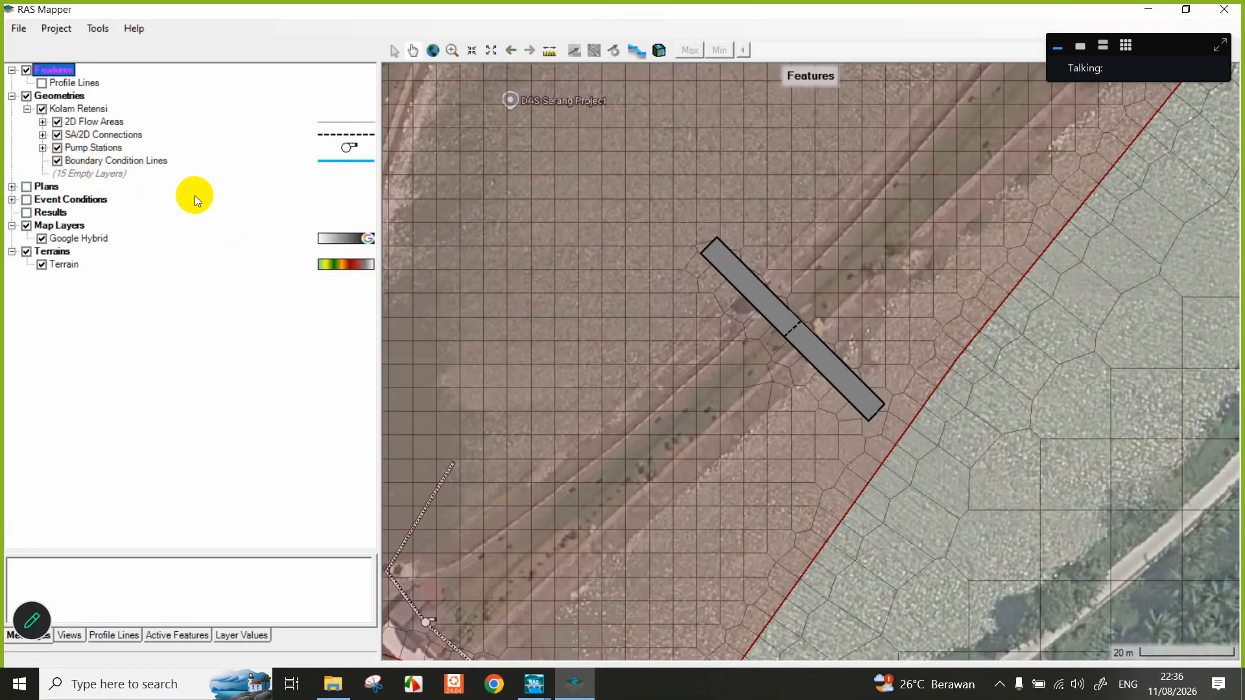
{"action": "left_click", "coordinate": [551, 51]}
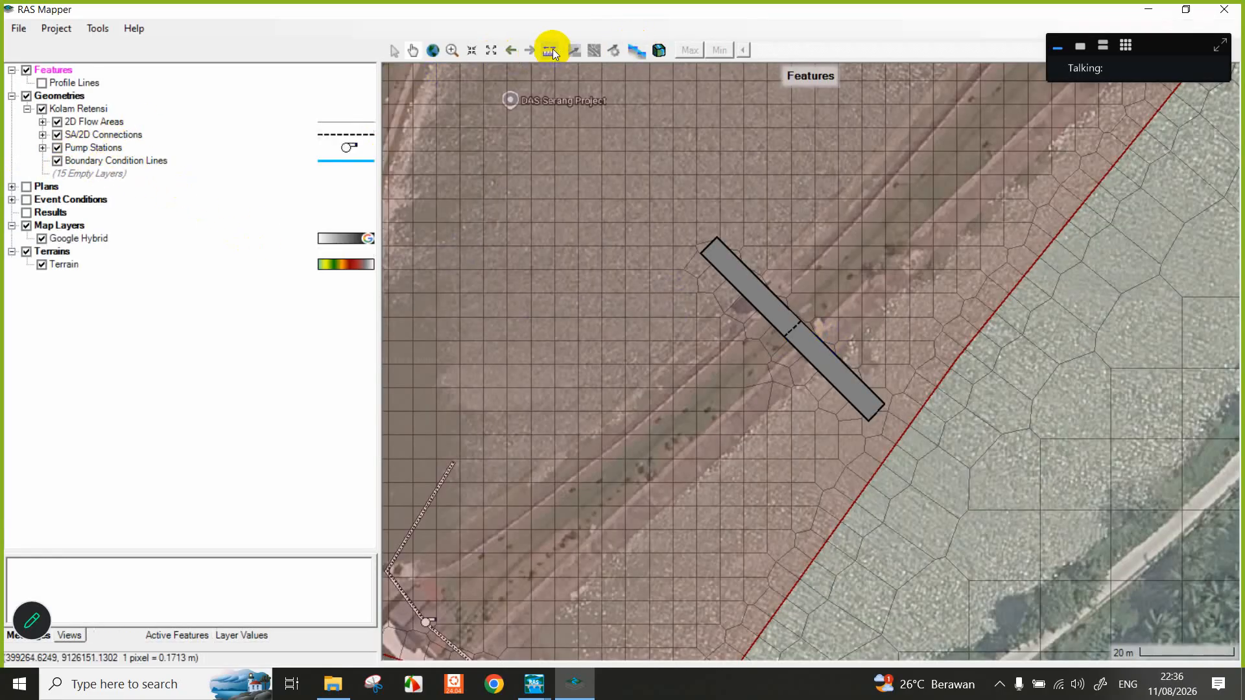
{"action": "left_click", "coordinate": [705, 237]}
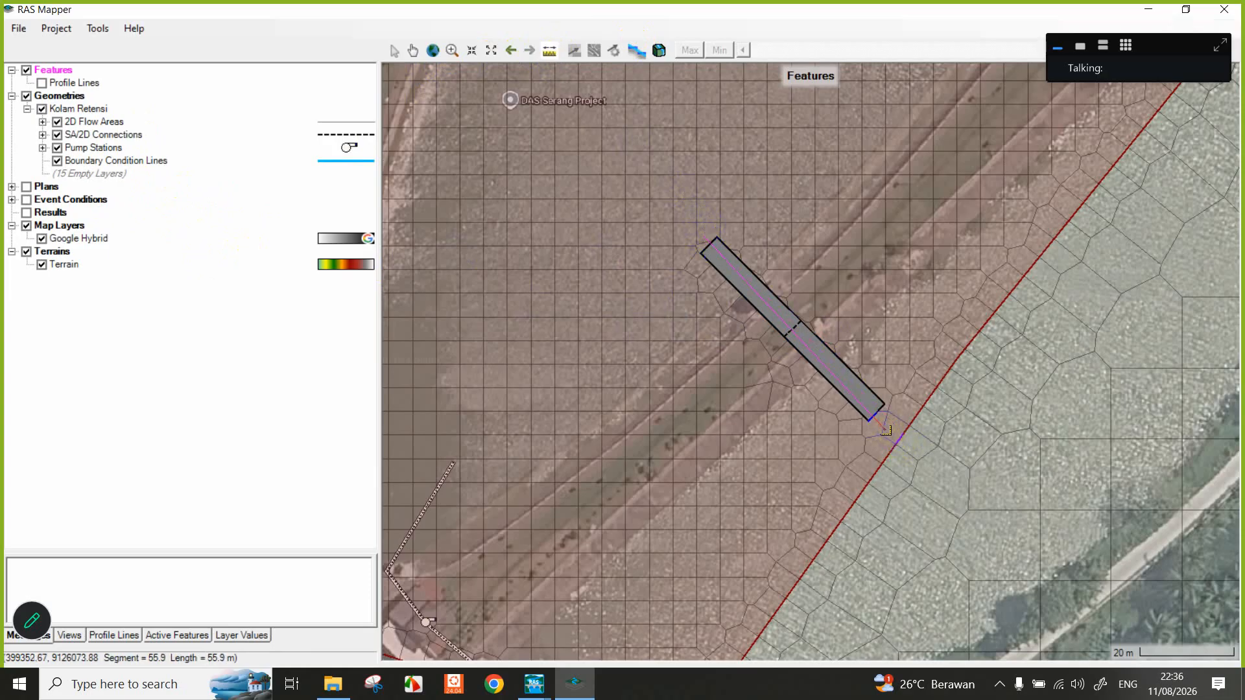
{"action": "double_click", "coordinate": [717, 197]}
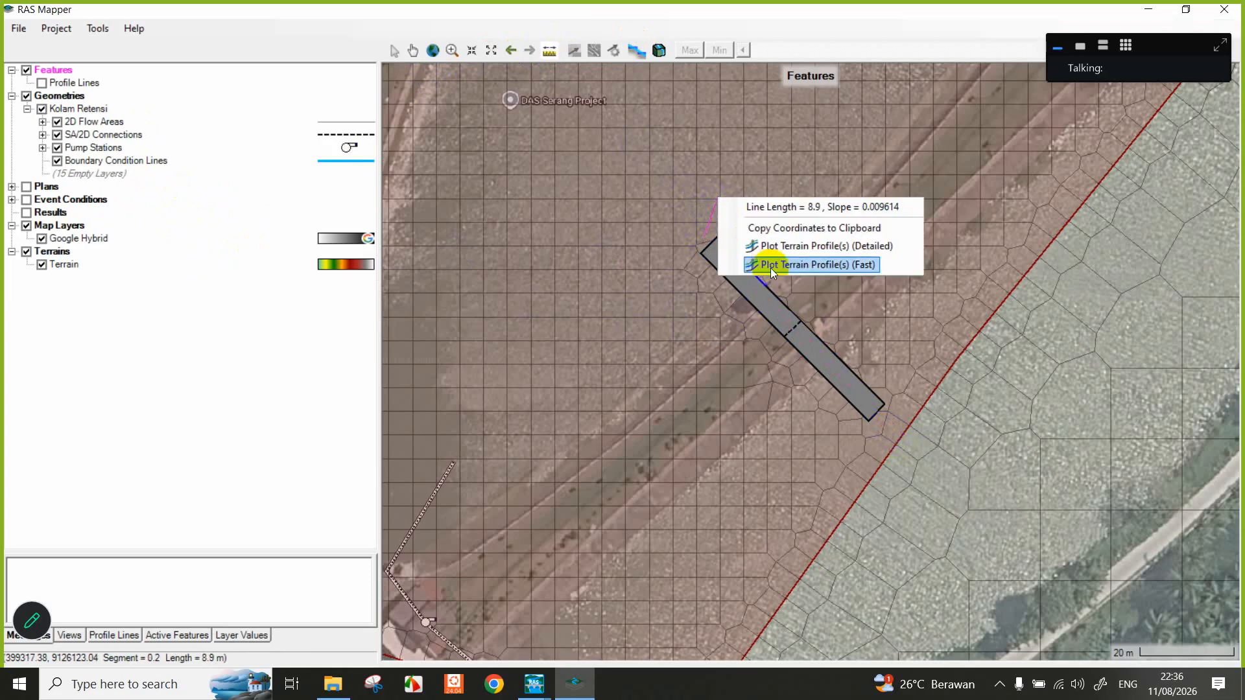
{"action": "left_click", "coordinate": [692, 219]}
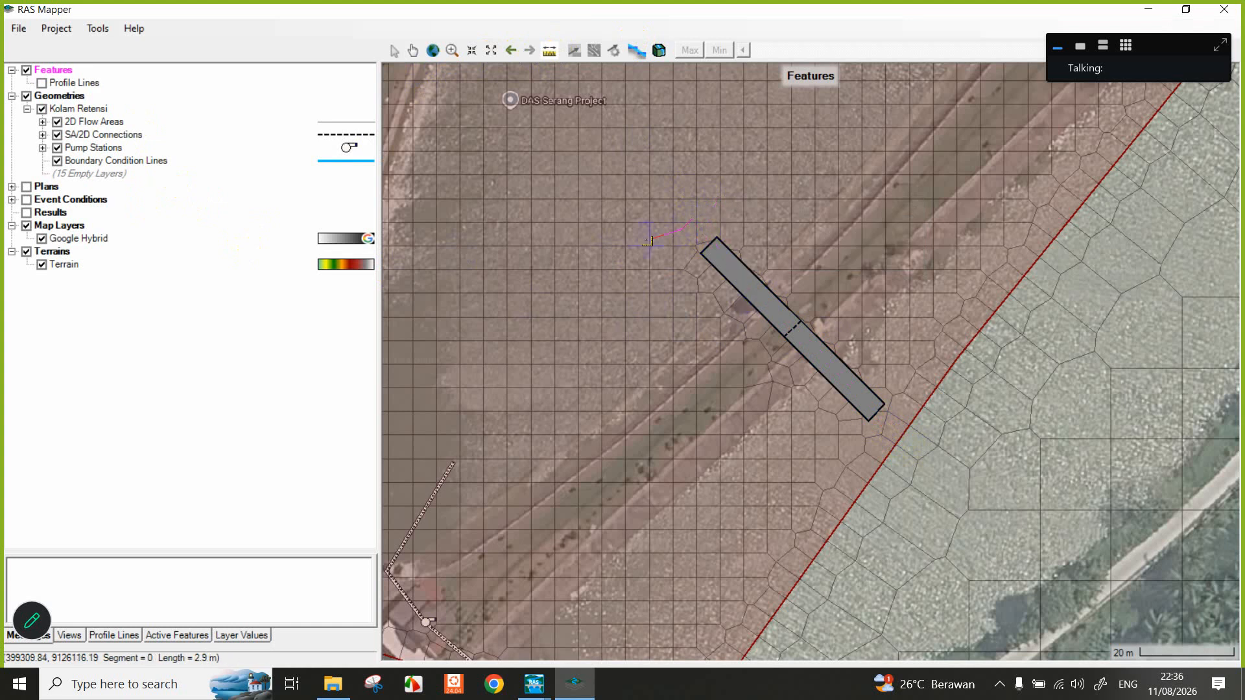
{"action": "double_click", "coordinate": [630, 244]}
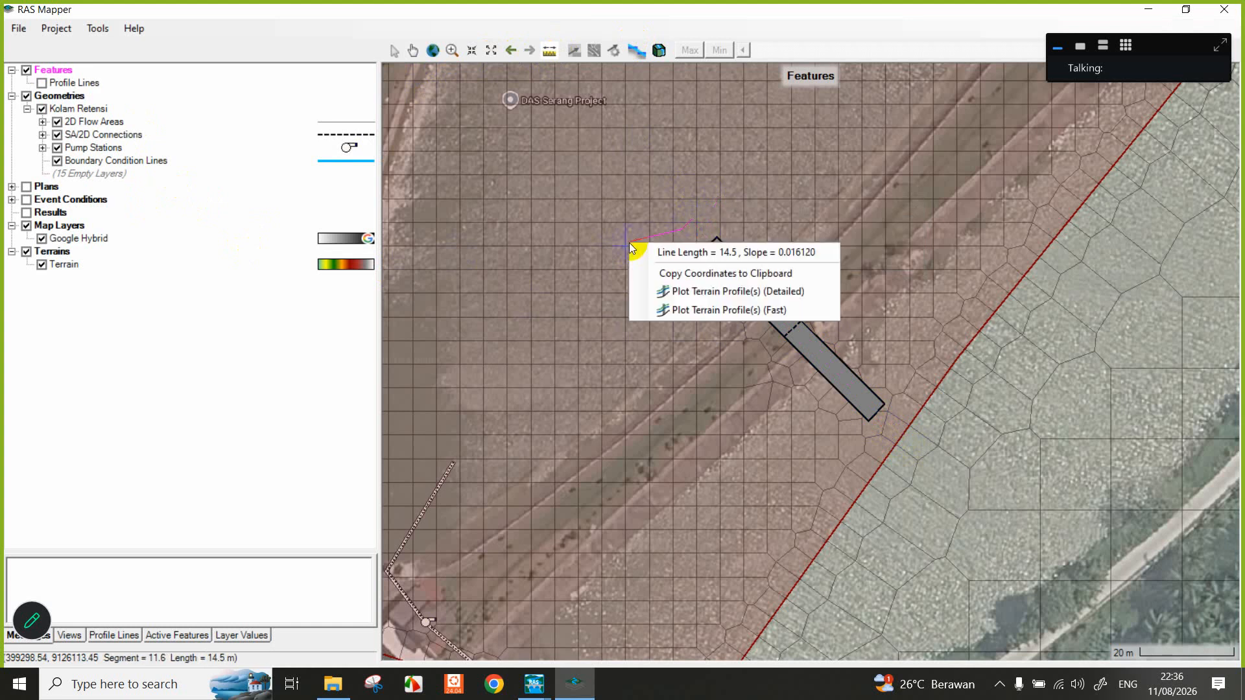
Measure a line about 55.9 m long along the P. Hilir Retensi structure and copy its coordinates to the clipboard.
{"action": "left_click", "coordinate": [403, 45]}
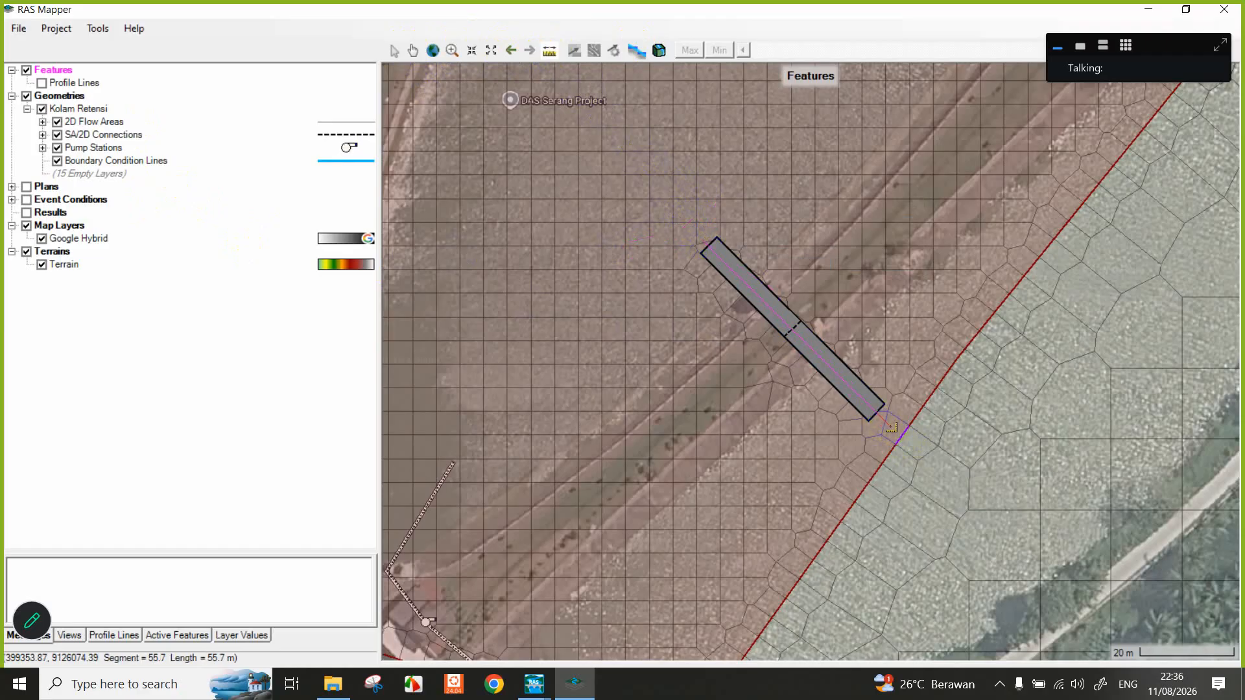
{"action": "double_click", "coordinate": [891, 426]}
{"action": "left_click", "coordinate": [940, 467]}
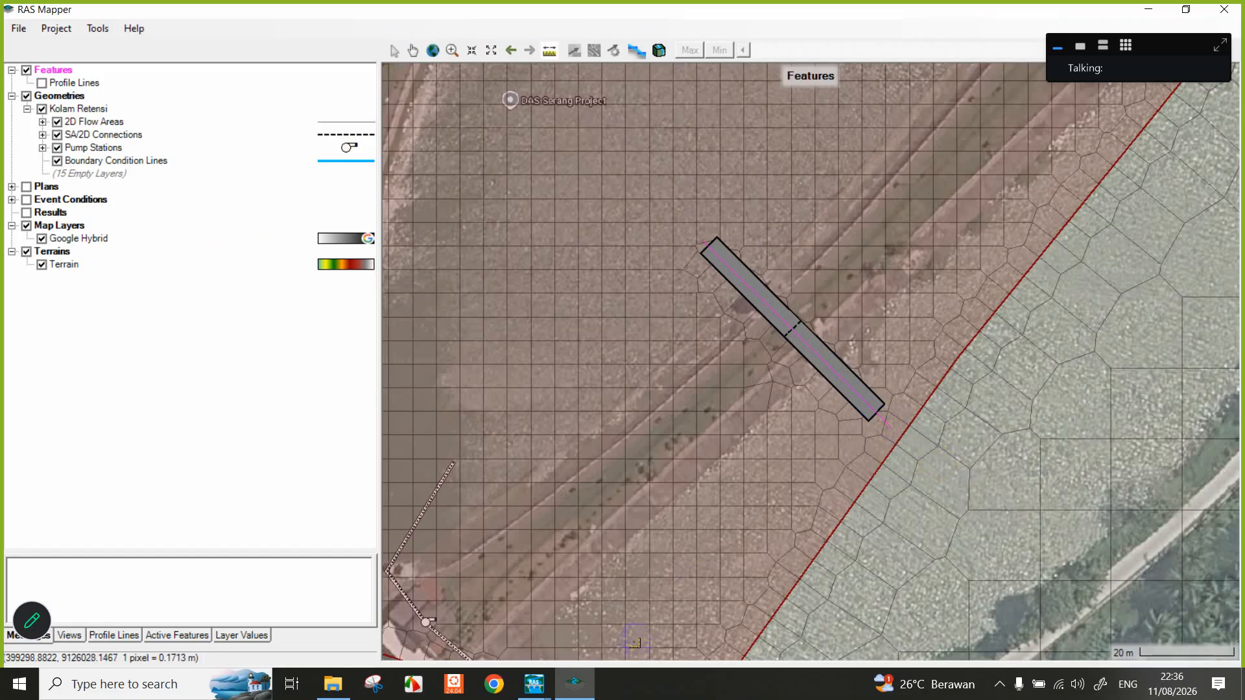
Return to the geometric data and open the gate editor of the P. Hilir Retensi connection.
{"action": "left_click", "coordinate": [577, 689]}
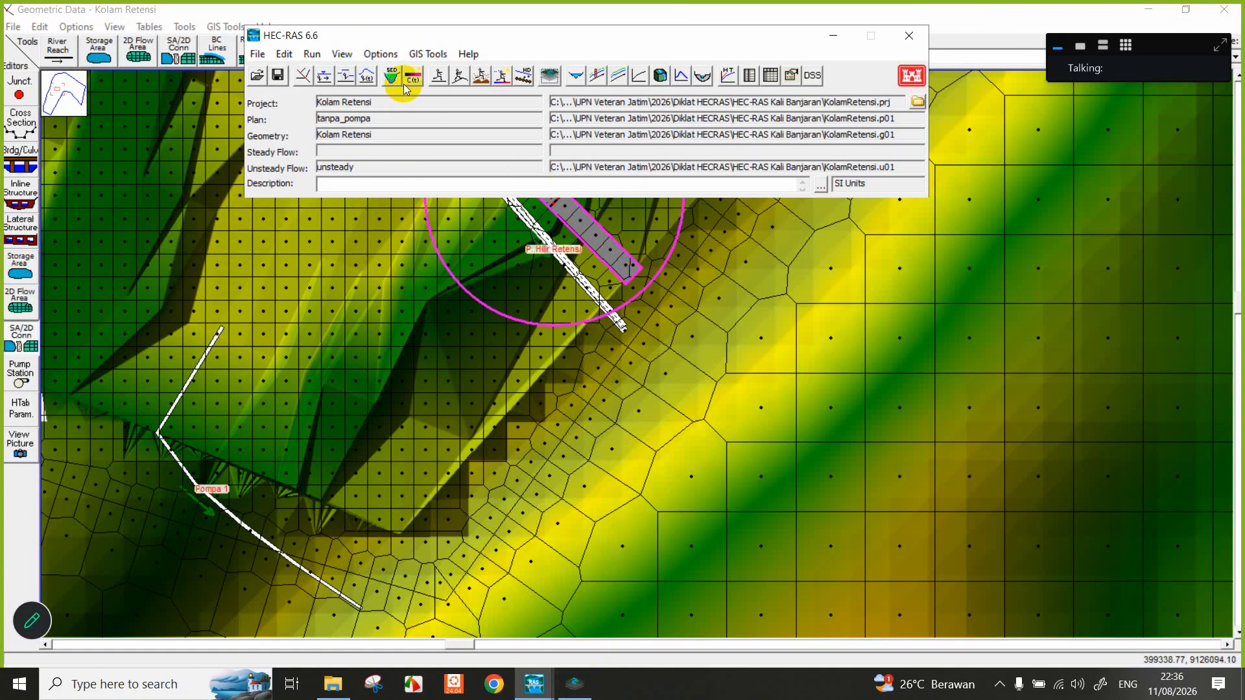
{"action": "left_click", "coordinate": [413, 571]}
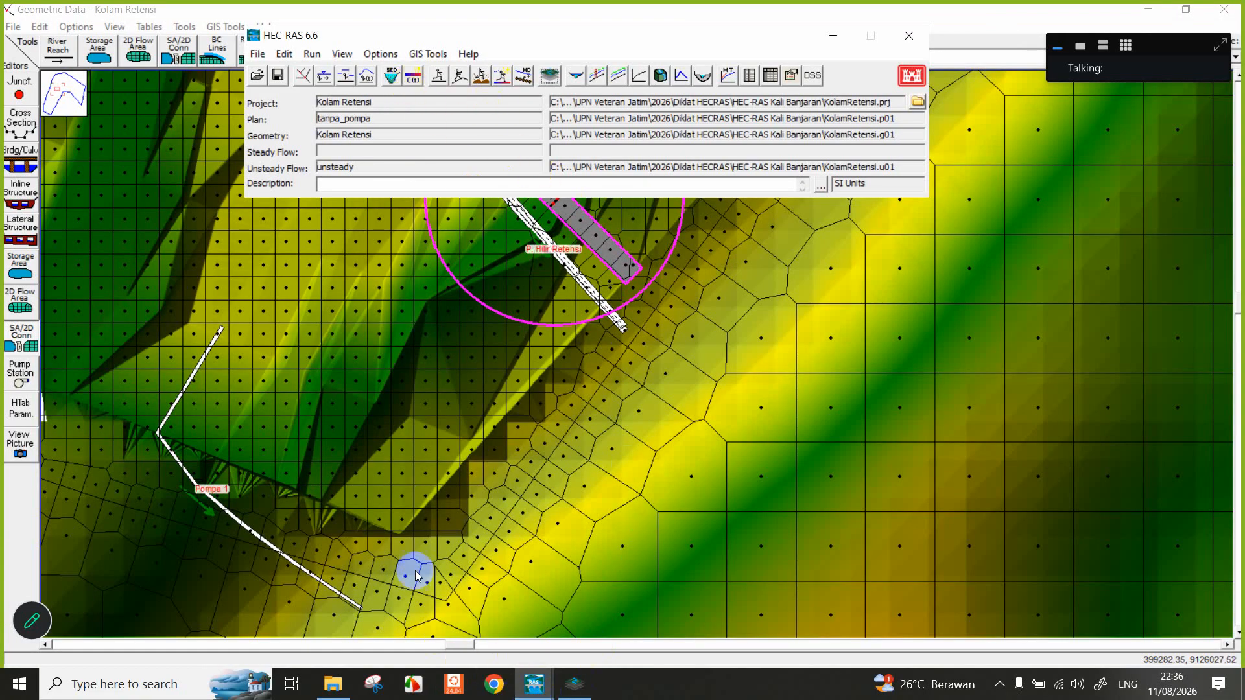
{"action": "left_click", "coordinate": [26, 346]}
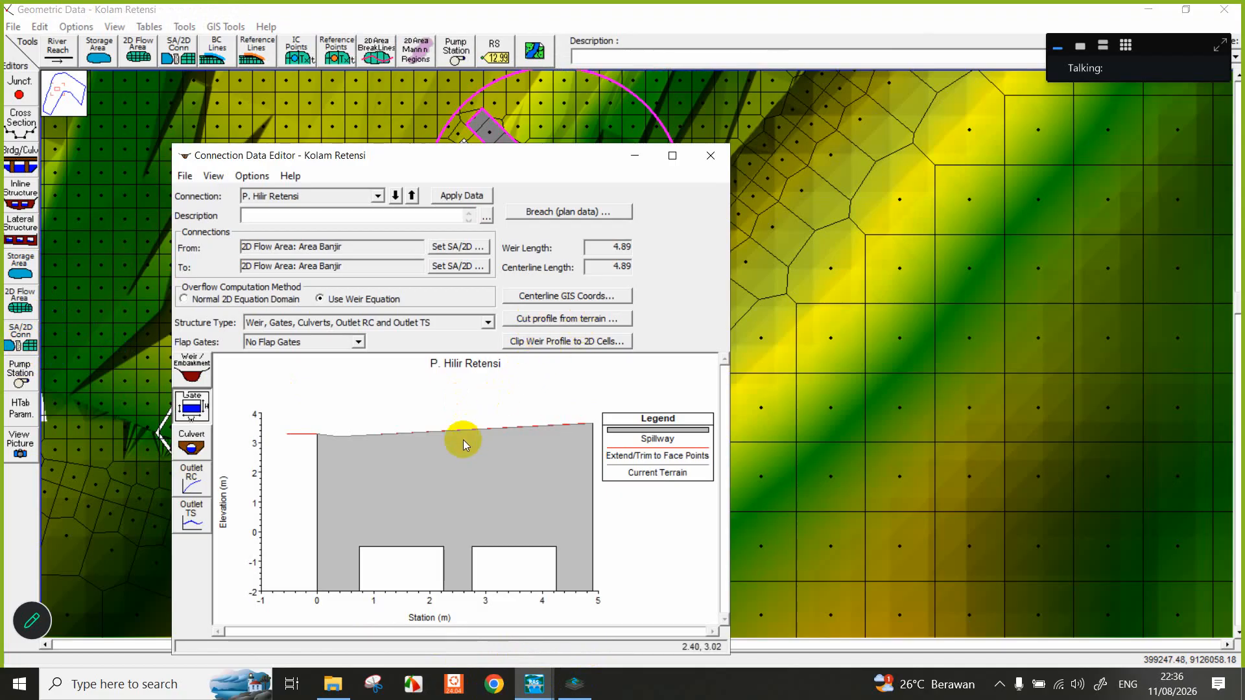
{"action": "left_click", "coordinate": [195, 408]}
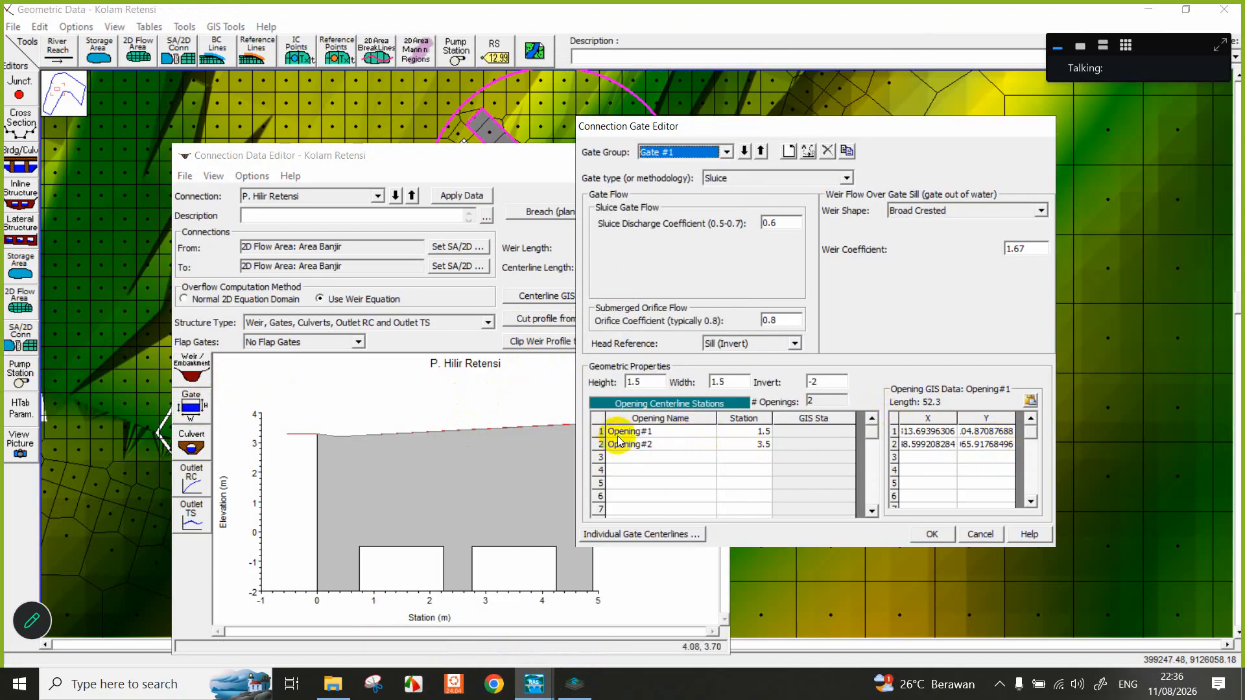
Replace the GIS centerline coordinates of gate Opening#1 with the copied line points.
{"action": "left_click", "coordinate": [746, 432]}
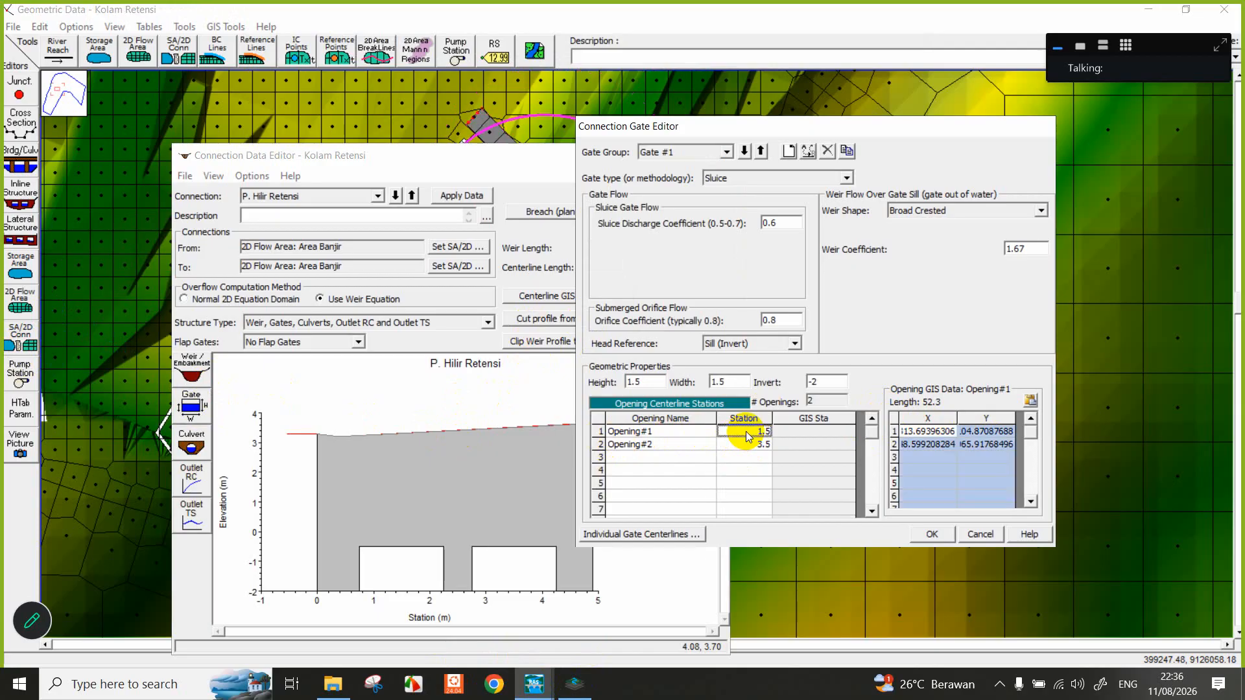
{"action": "left_click", "coordinate": [895, 420]}
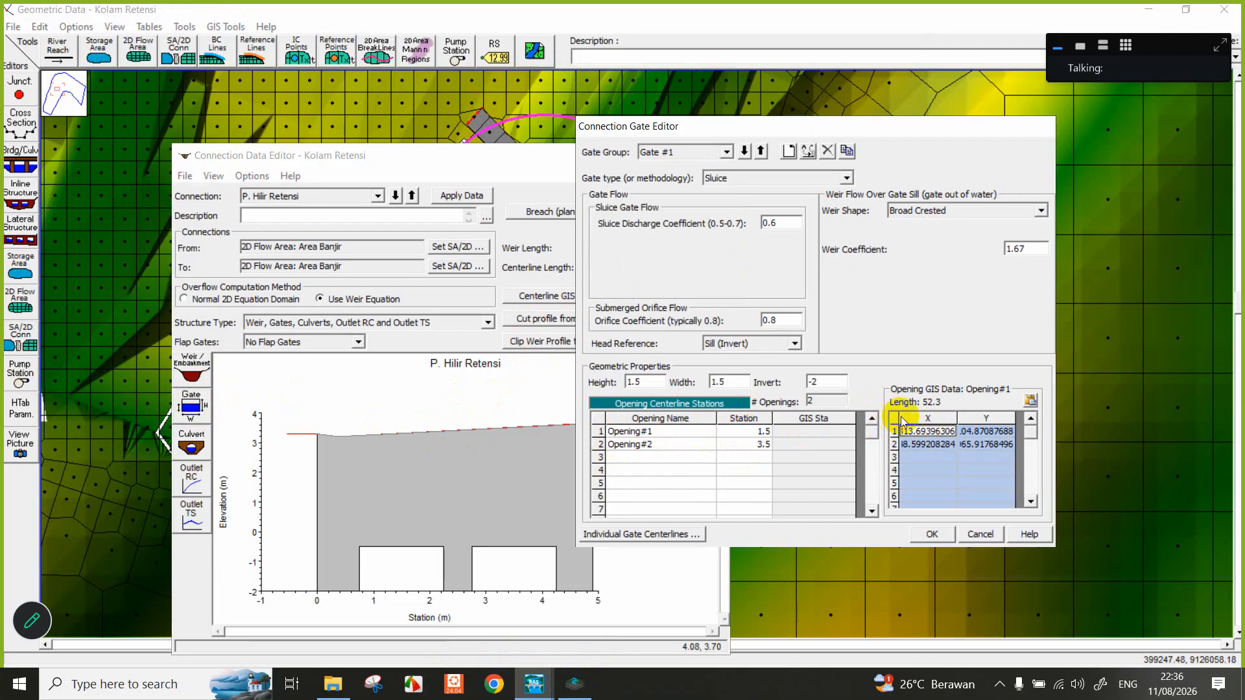
{"action": "left_click", "coordinate": [1031, 400]}
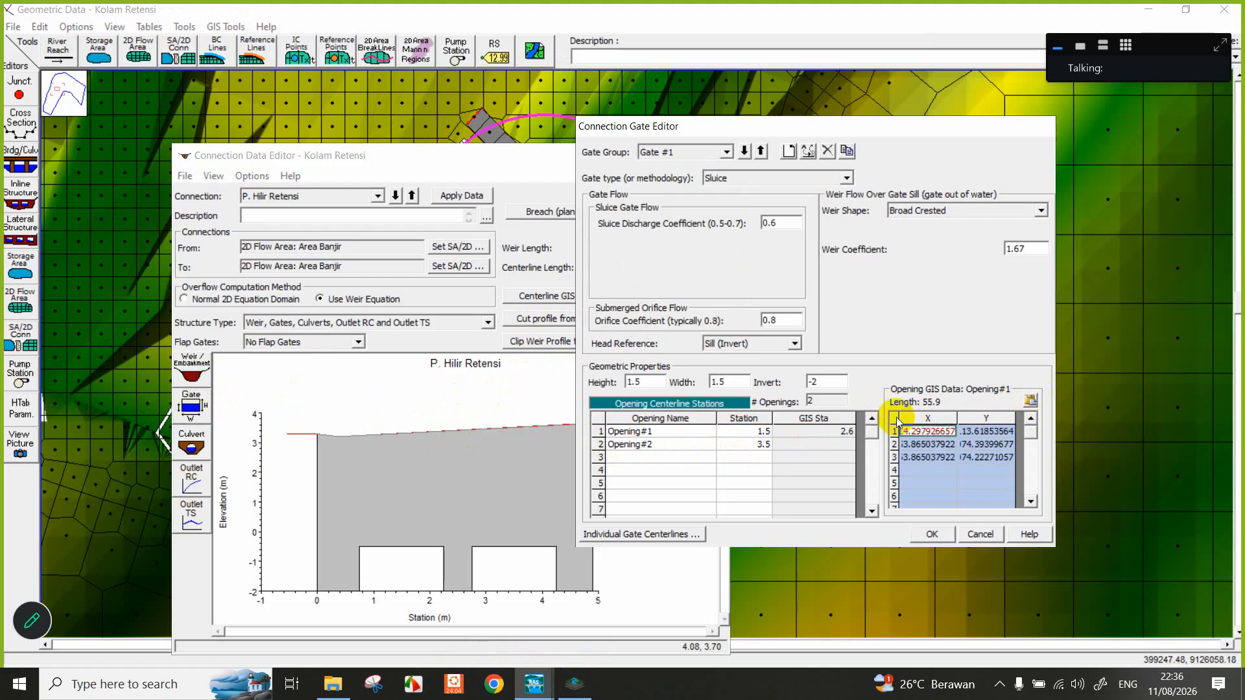
{"action": "left_click", "coordinate": [1030, 401]}
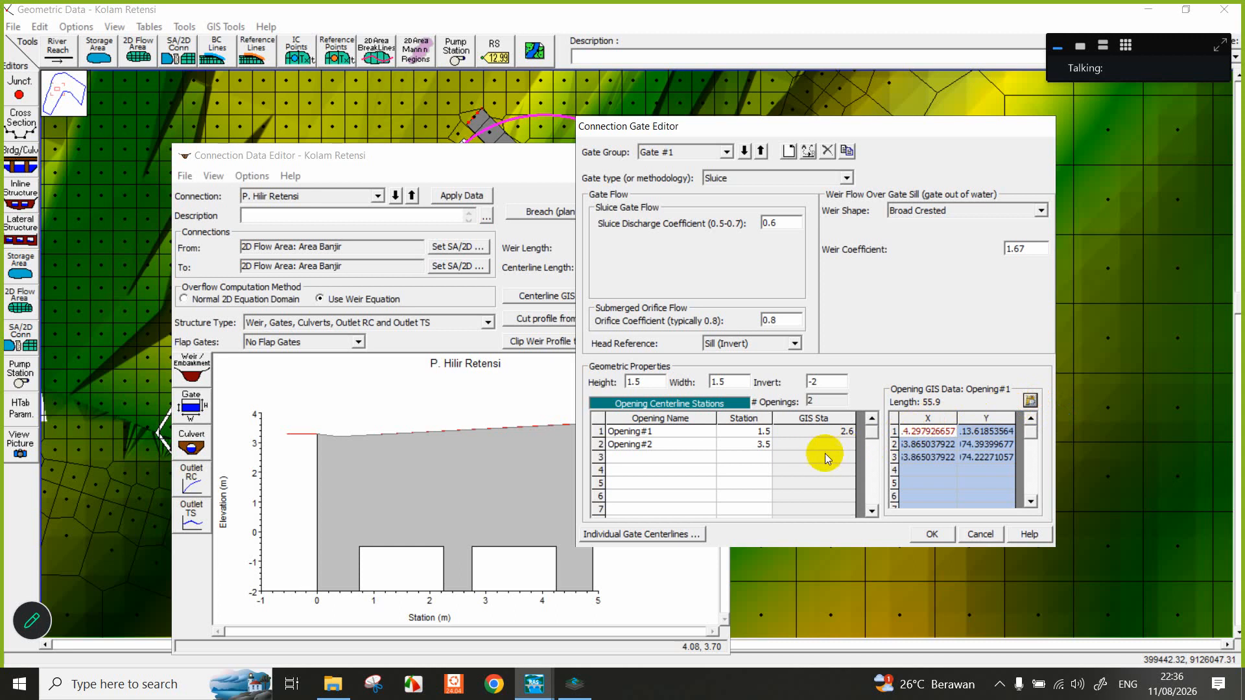
Replace the GIS centerline coordinates of gate Opening#2 with the same copied points and accept the gate changes.
{"action": "left_click", "coordinate": [810, 444]}
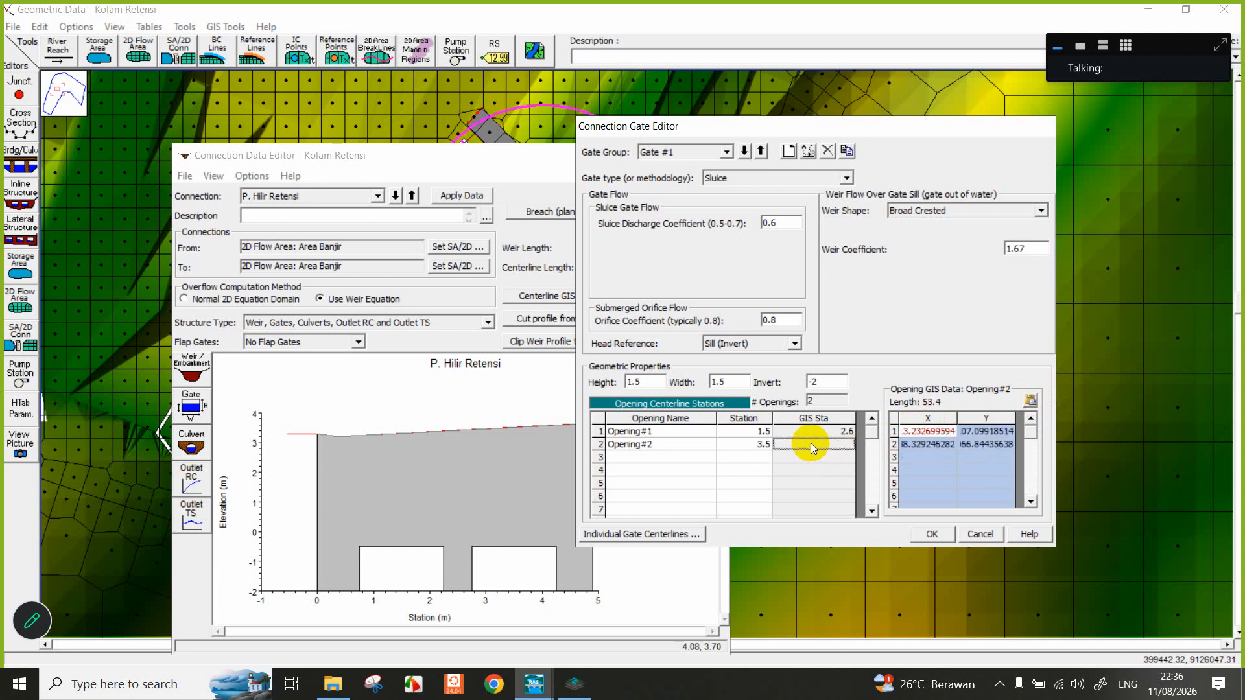
{"action": "left_click", "coordinate": [900, 421]}
{"action": "left_click", "coordinate": [1031, 400]}
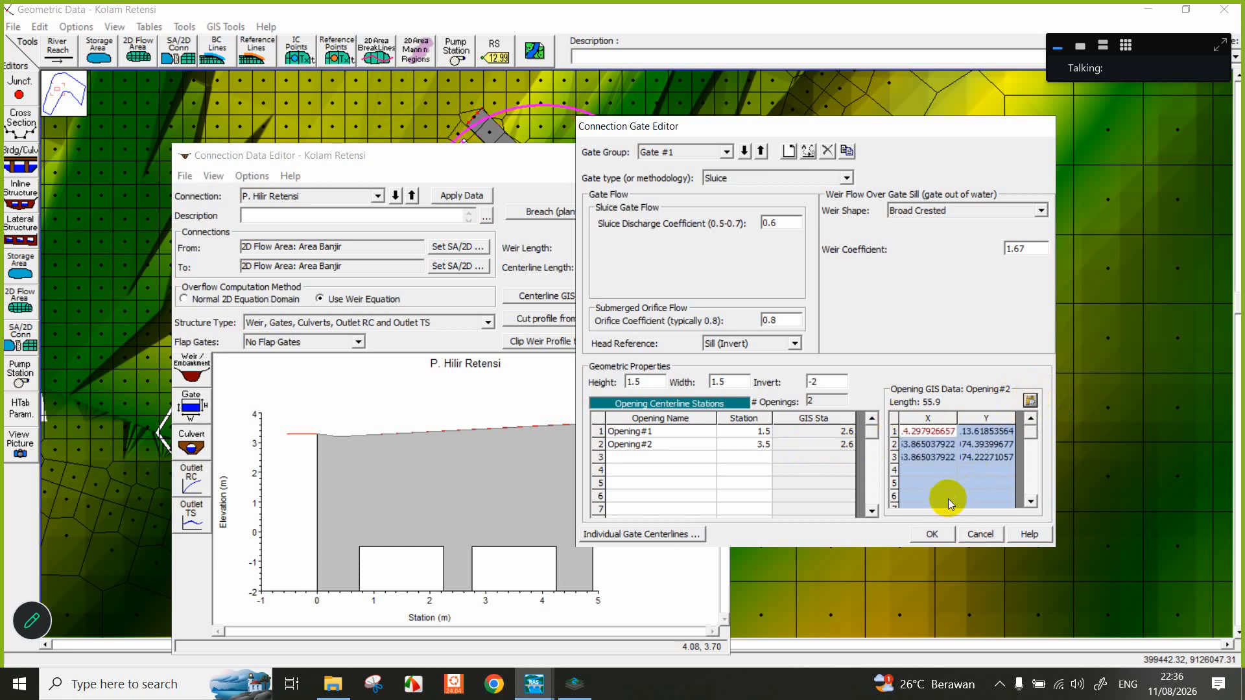
{"action": "left_click", "coordinate": [946, 534]}
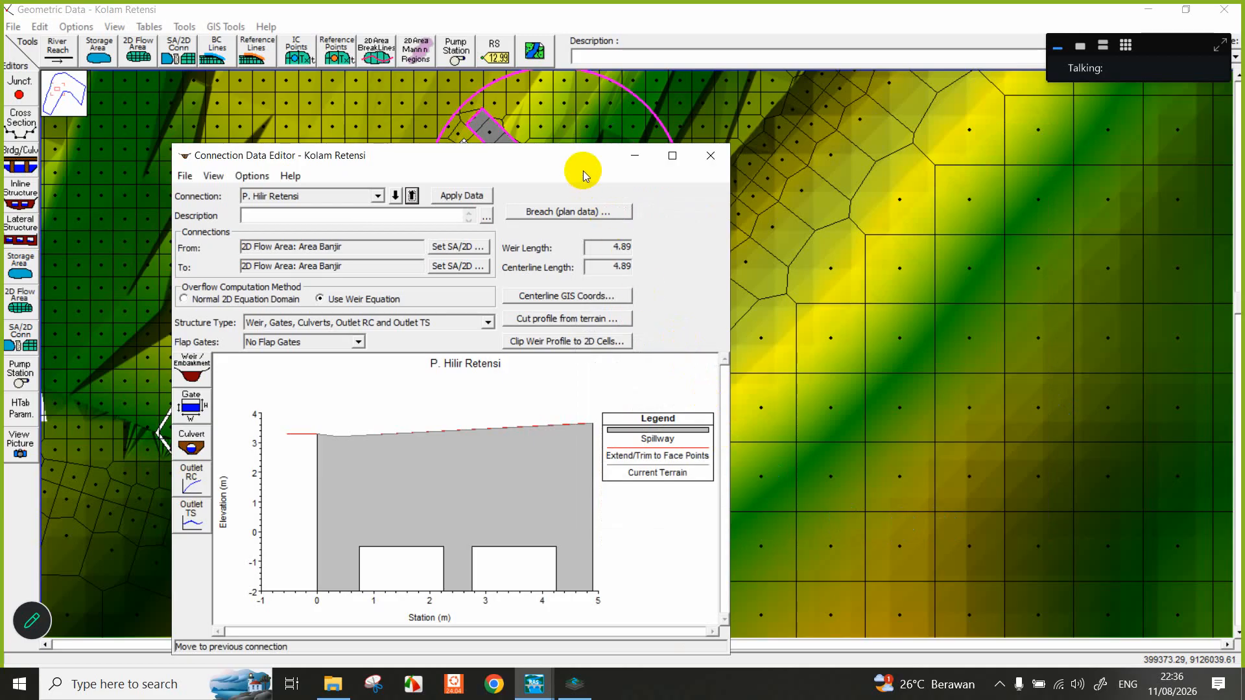
Close the connection editor and save the Kolam Retensi geometry data.
{"action": "left_click_drag", "start_coordinate": [582, 169], "coordinate": [987, 101]}
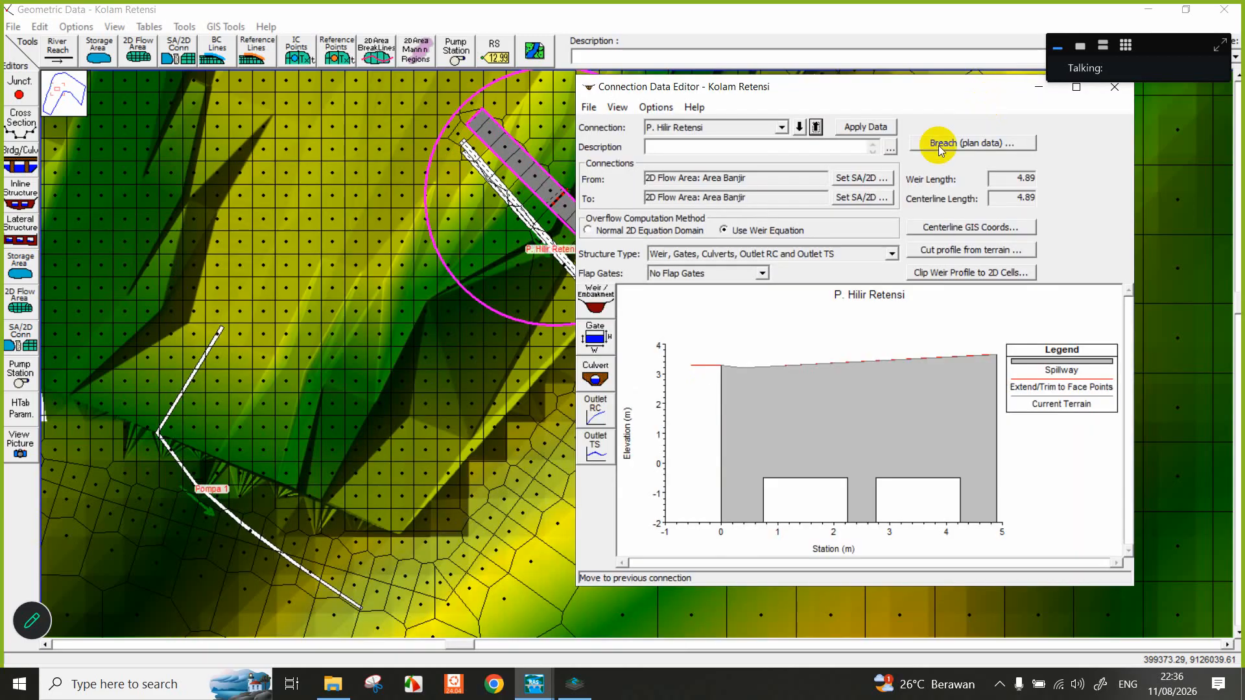
{"action": "left_click", "coordinate": [1116, 90]}
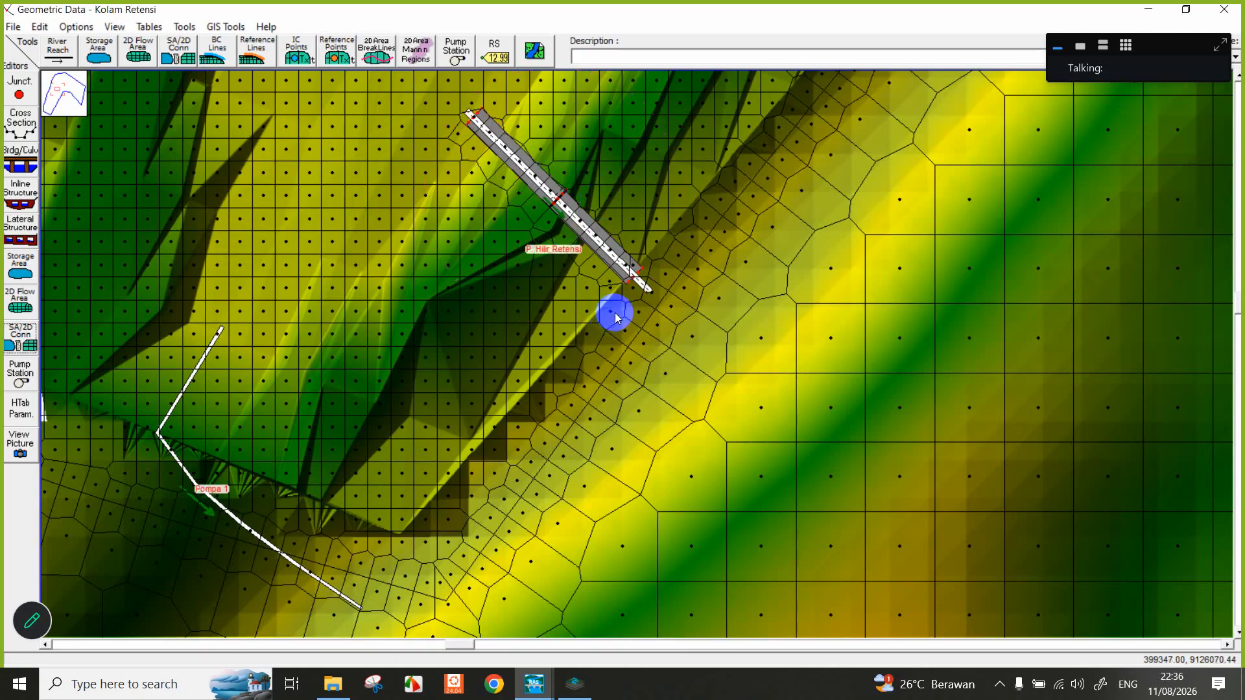
{"action": "left_click", "coordinate": [13, 26]}
{"action": "left_click", "coordinate": [57, 83]}
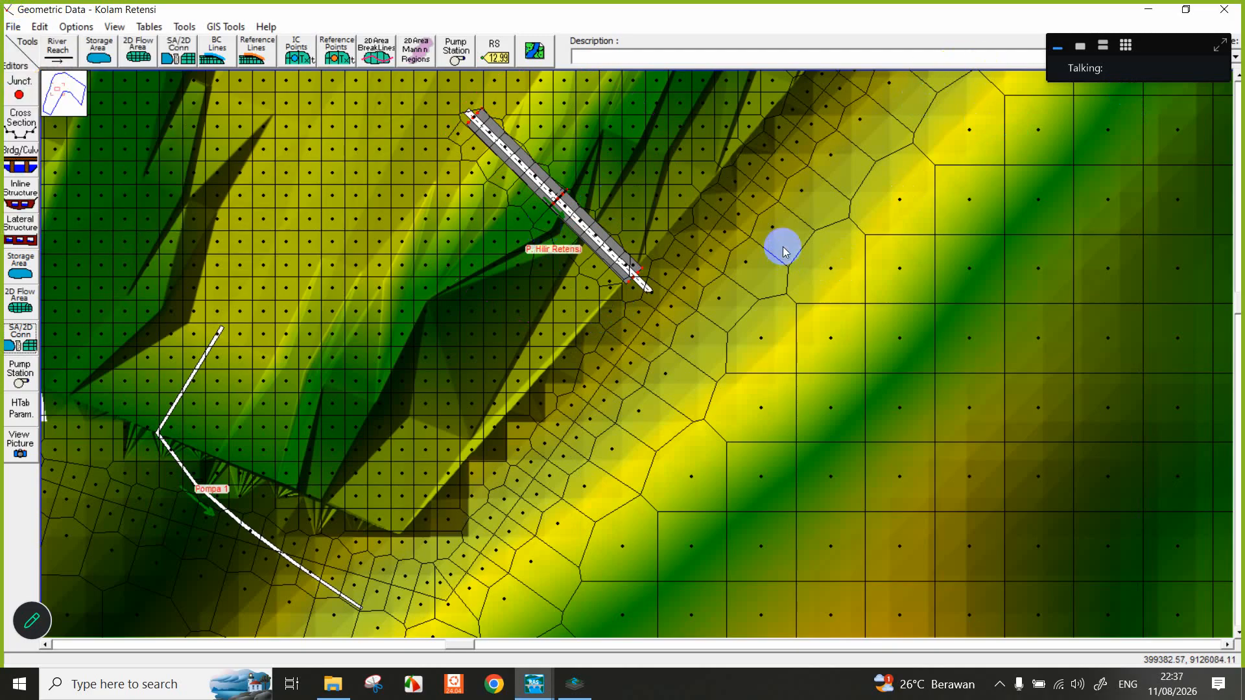
{"action": "left_click", "coordinate": [829, 32]}
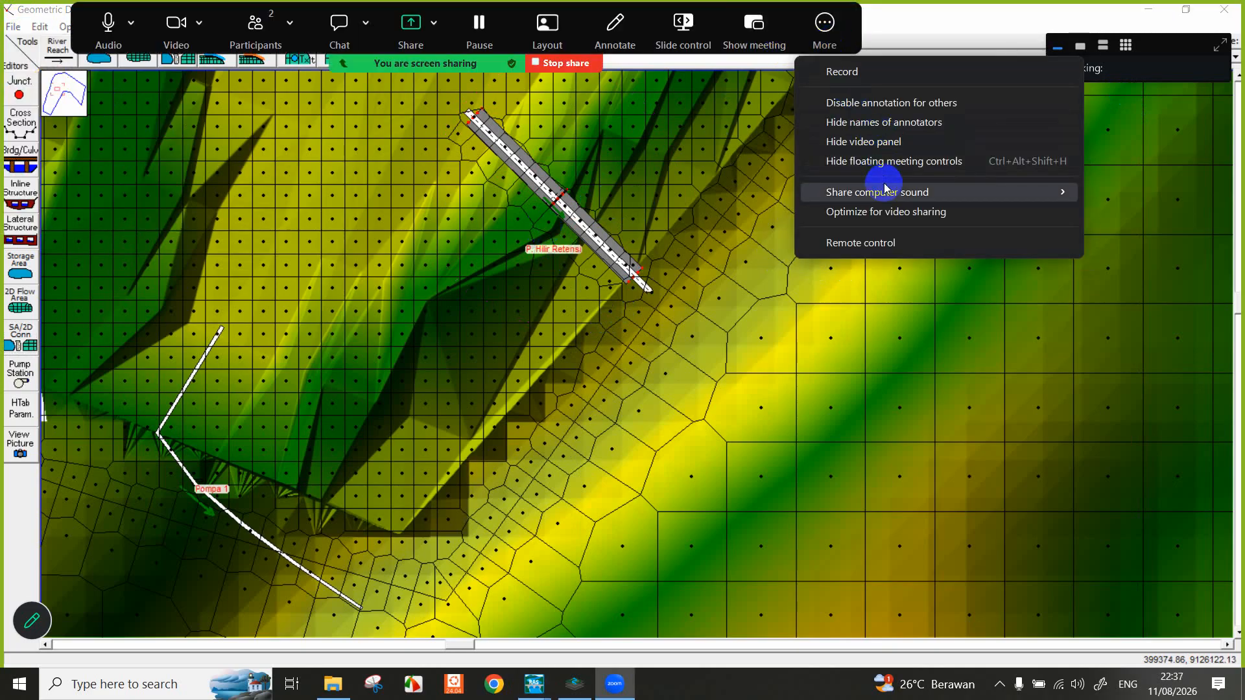
{"action": "left_click", "coordinate": [888, 161]}
{"action": "right_click", "coordinate": [788, 228]}
{"action": "left_click", "coordinate": [849, 294]}
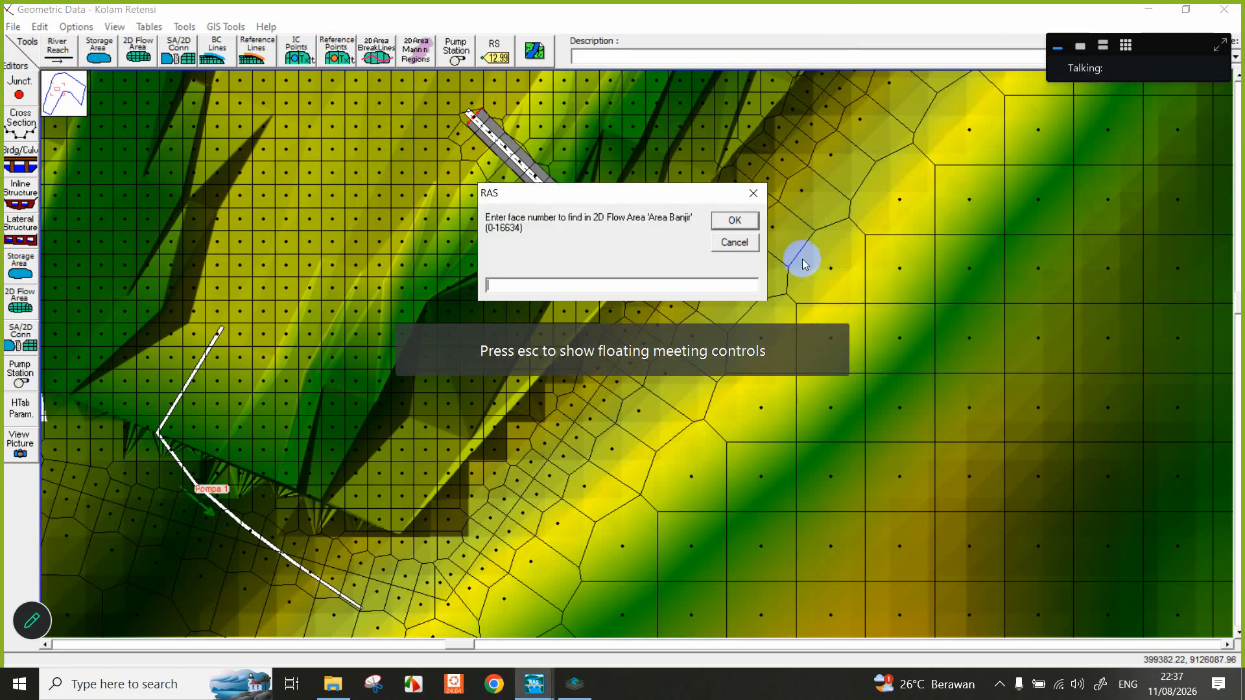
{"action": "left_click", "coordinate": [752, 193]}
{"action": "right_click", "coordinate": [769, 91]}
{"action": "left_click", "coordinate": [668, 165]}
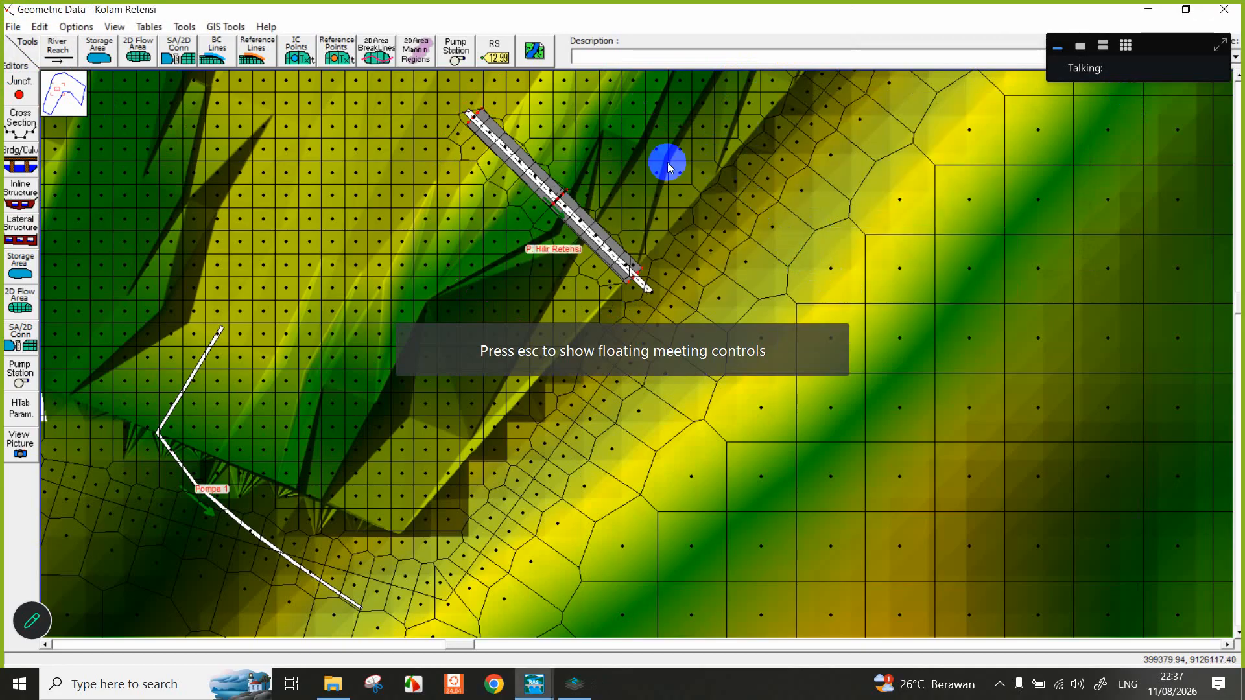
{"action": "right_click", "coordinate": [668, 163]}
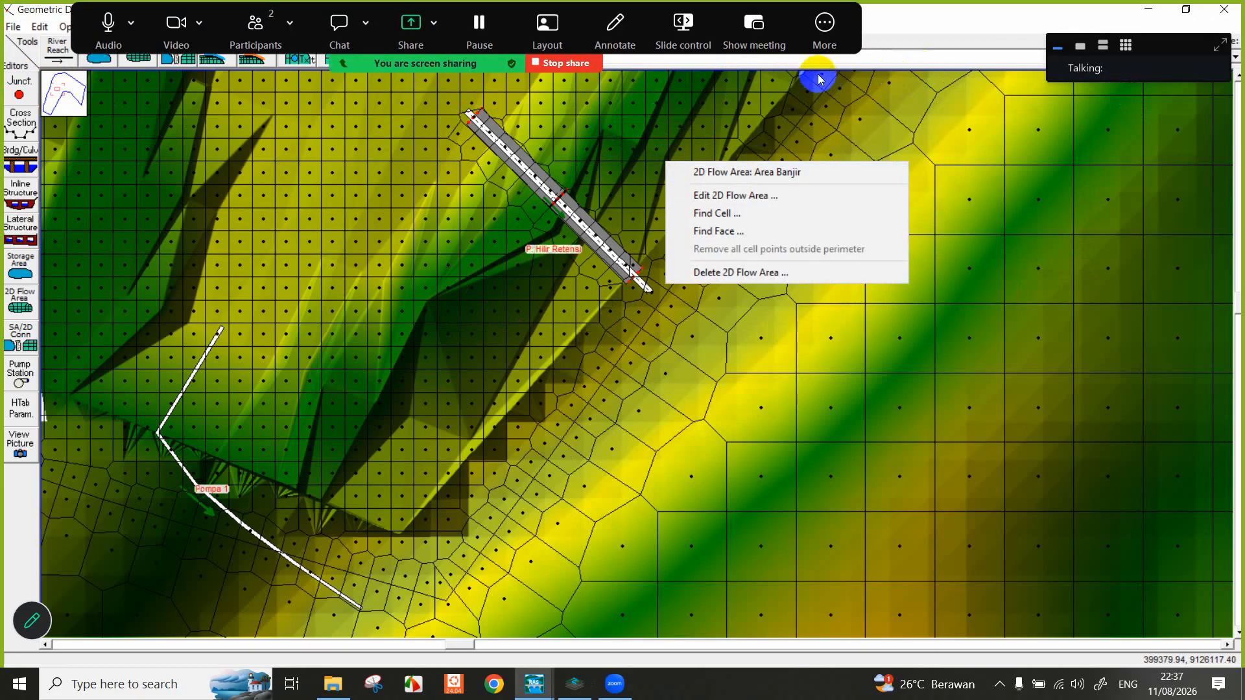
{"action": "left_click", "coordinate": [824, 26]}
{"action": "left_click", "coordinate": [870, 164]}
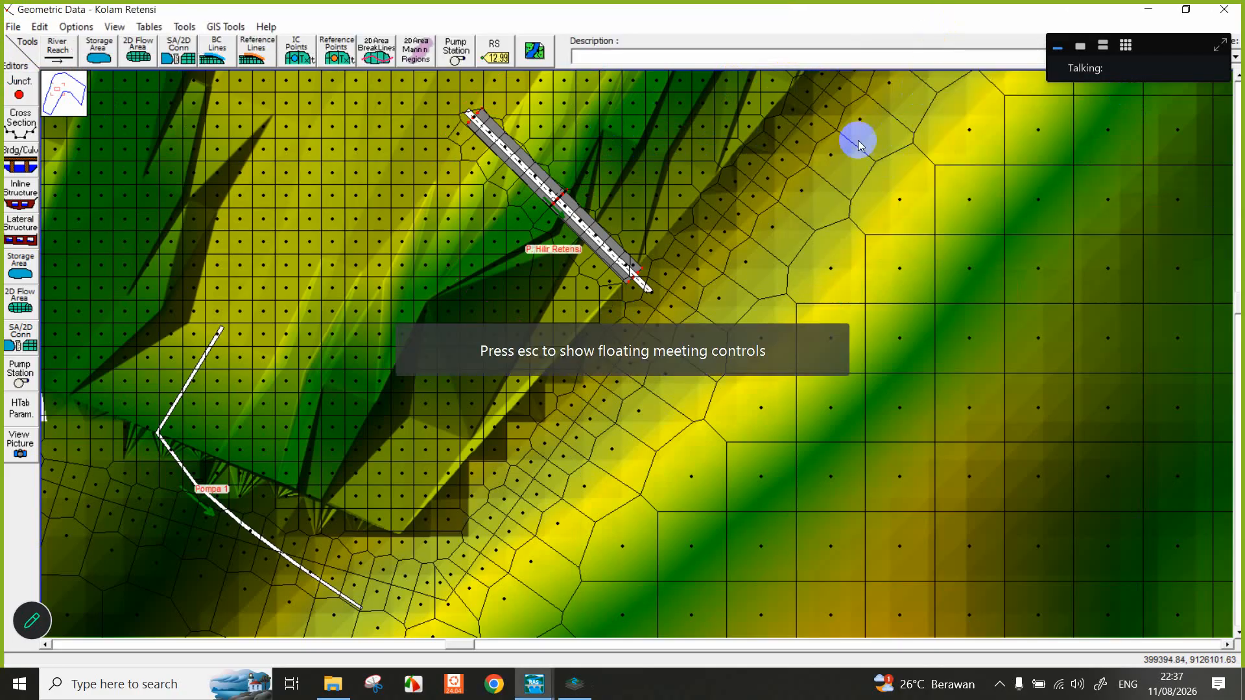
Examine the full extent of the Kolam Retensi geometry, then inspect the relocated P. Hilir Retensi connection up close.
{"action": "right_click", "coordinate": [776, 214]}
{"action": "right_click", "coordinate": [868, 453]}
{"action": "right_click", "coordinate": [782, 416]}
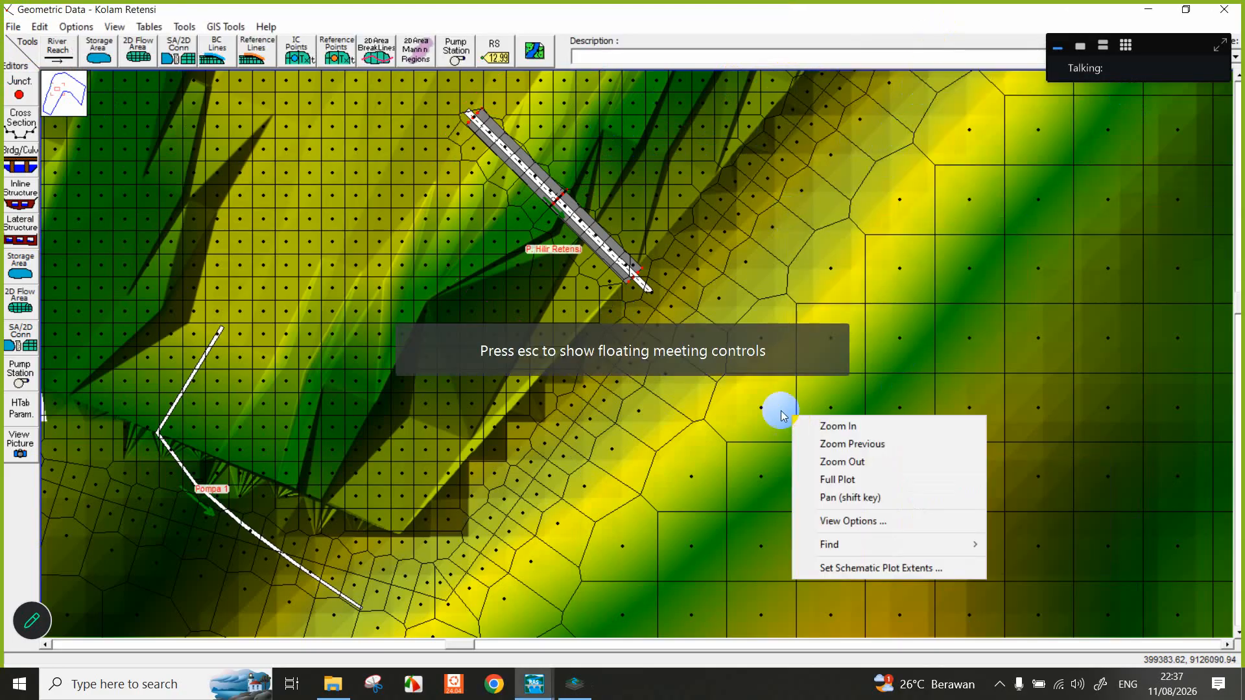
{"action": "left_click", "coordinate": [843, 479]}
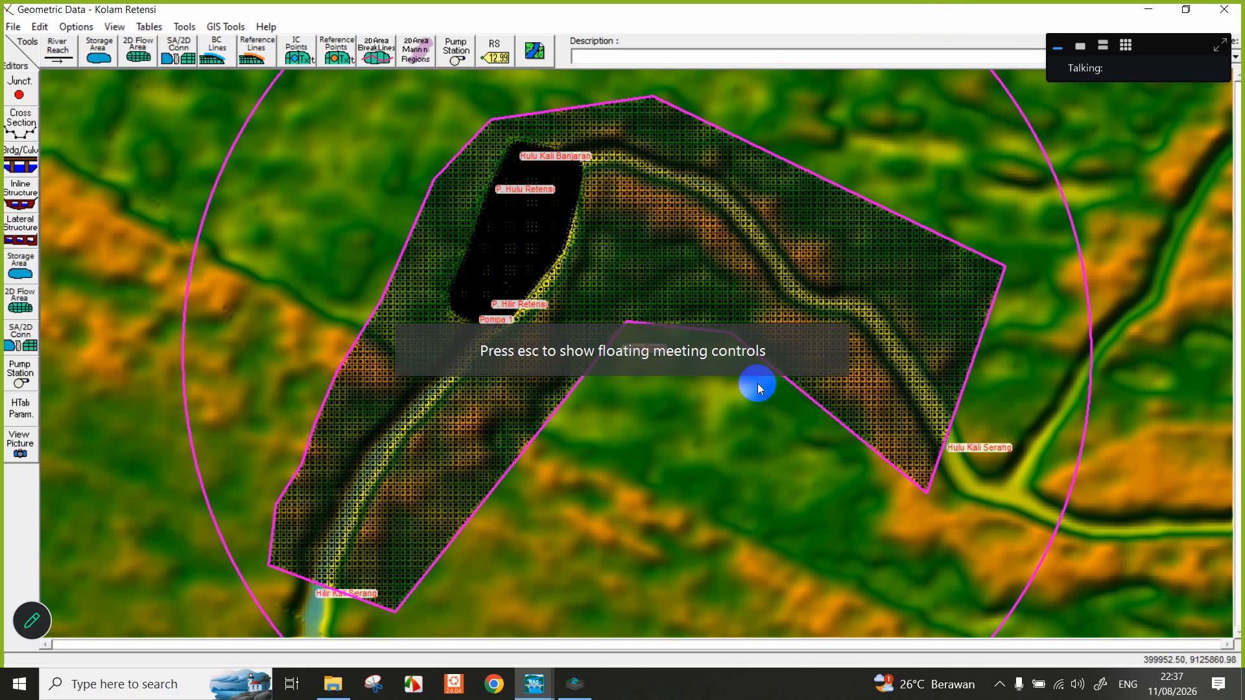
{"action": "right_click", "coordinate": [683, 424]}
{"action": "left_click", "coordinate": [774, 509]}
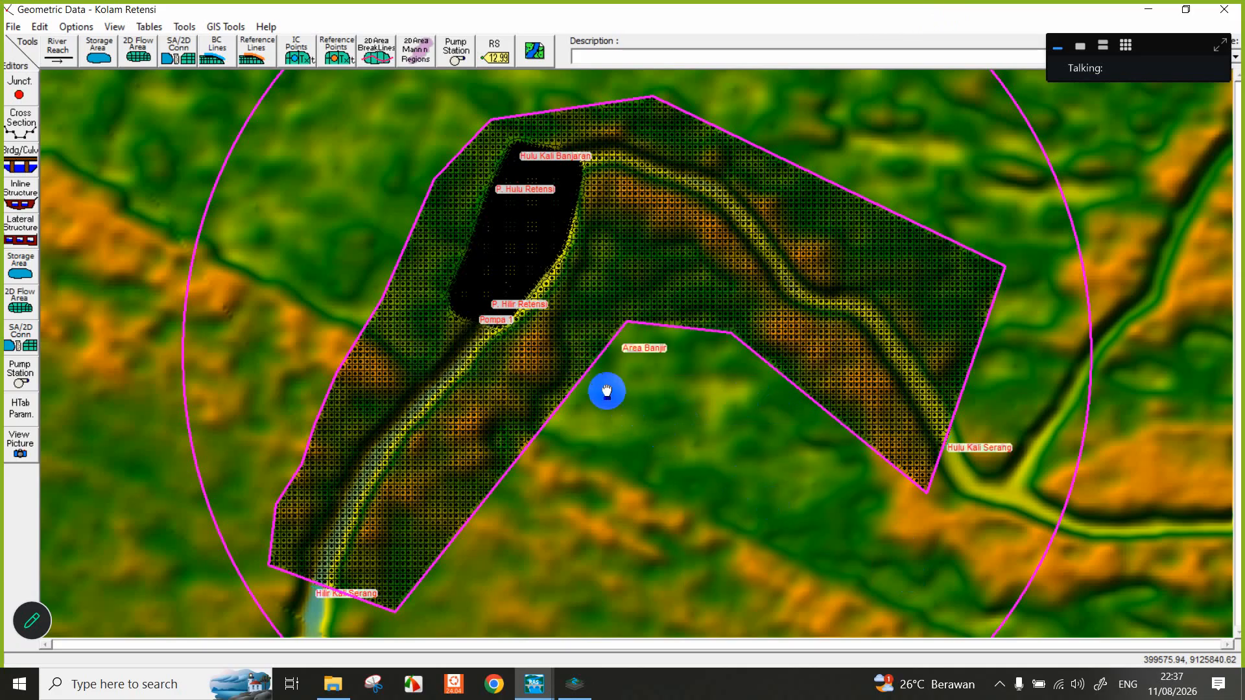
{"action": "left_click_drag", "start_coordinate": [551, 339], "coordinate": [623, 383]}
{"action": "scroll", "coordinate": [510, 279], "scroll_direction": "up", "scroll_amount": 2}
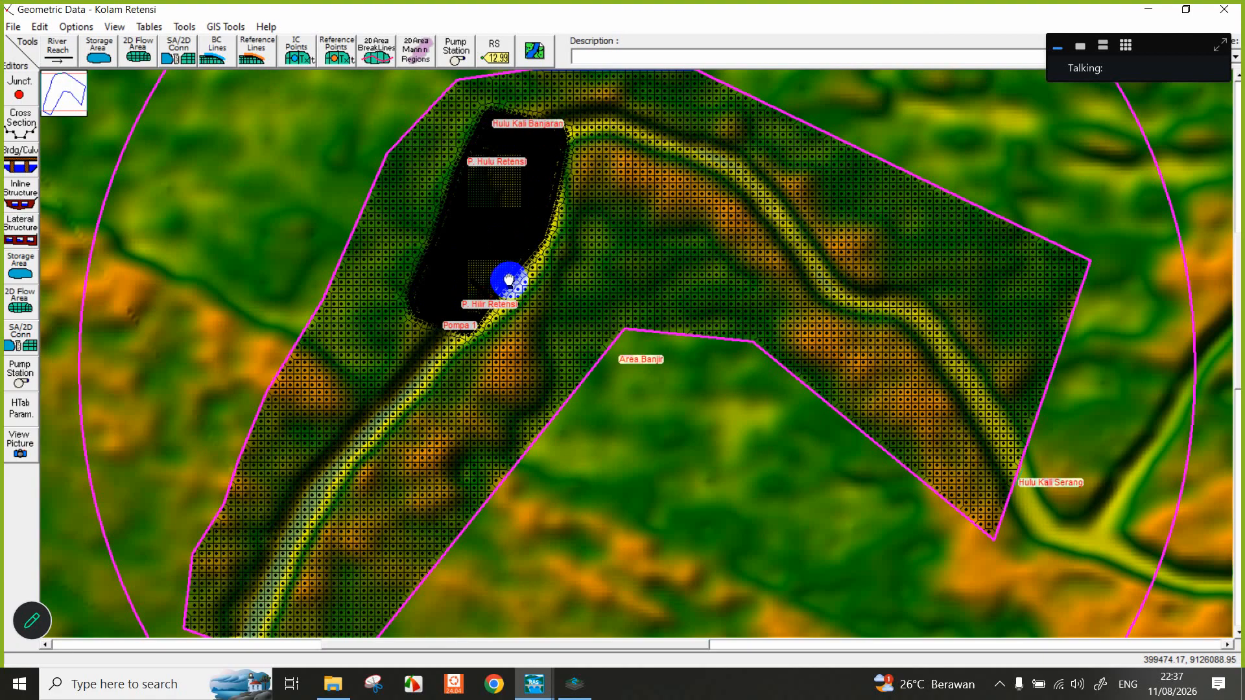
{"action": "scroll", "coordinate": [543, 283], "scroll_direction": "up", "scroll_amount": 2}
{"action": "right_click", "coordinate": [547, 286]}
{"action": "left_click", "coordinate": [578, 295]}
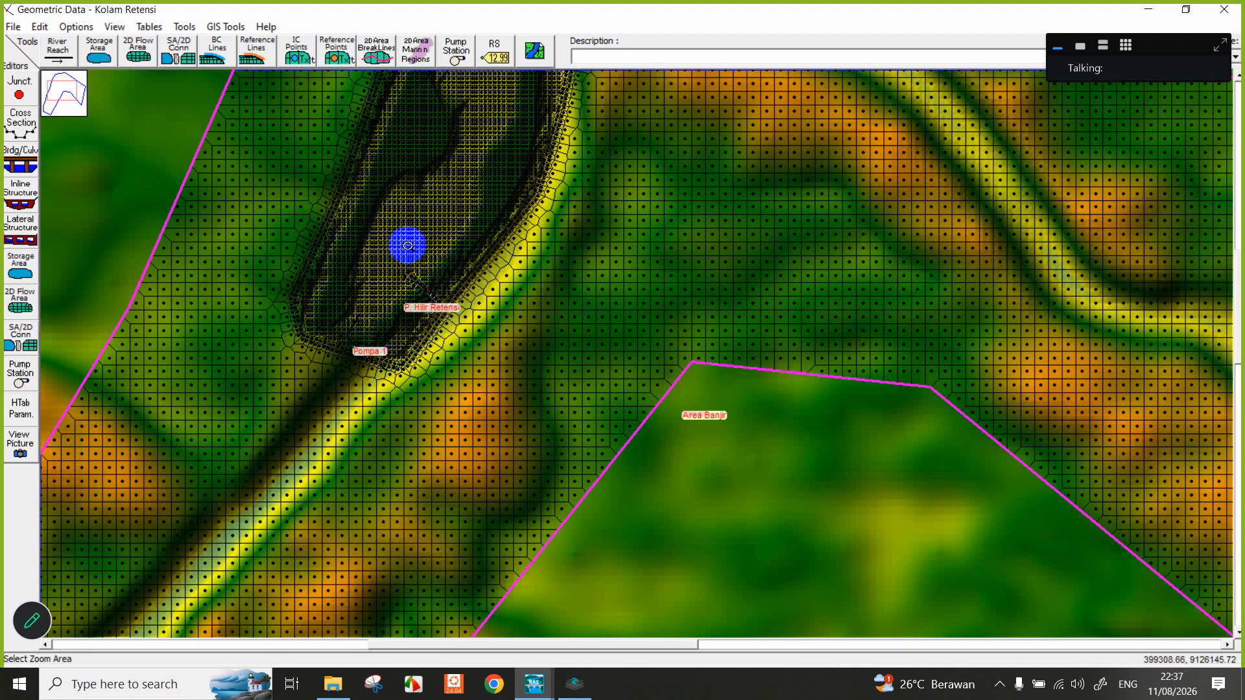
{"action": "left_click", "coordinate": [499, 356]}
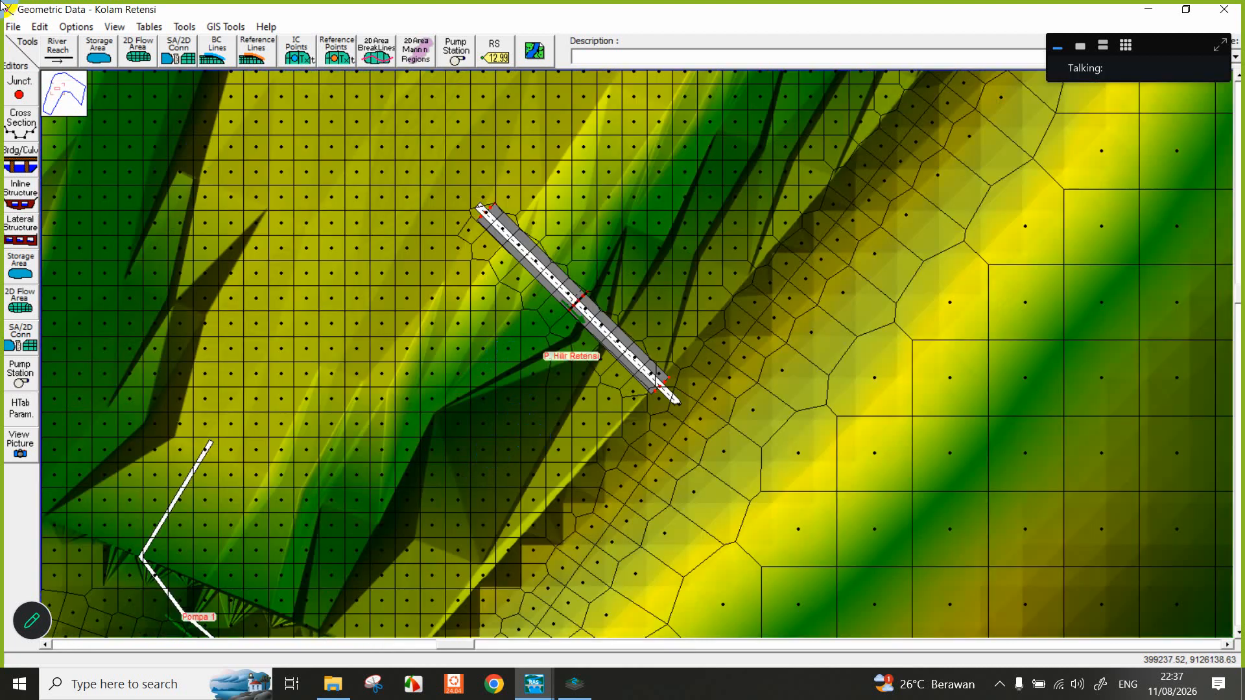
Close the geometric data editor and open Google Chrome.
{"action": "left_click", "coordinate": [20, 27]}
{"action": "left_click", "coordinate": [587, 107]}
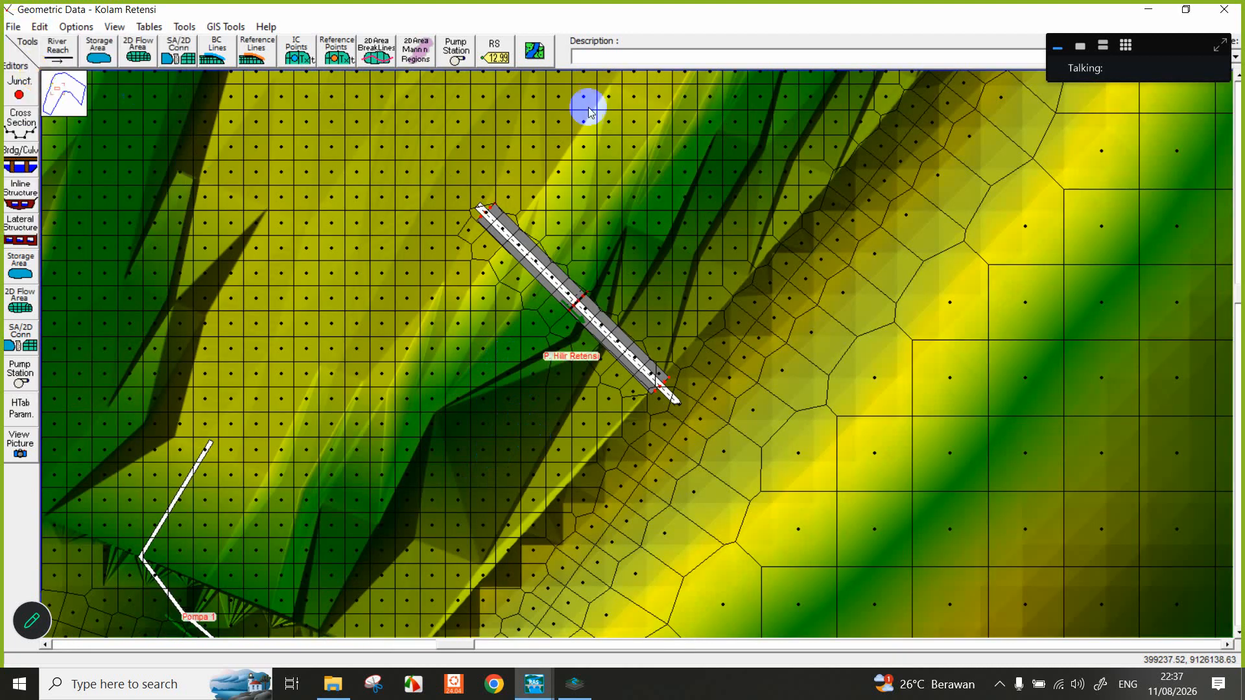
{"action": "left_click", "coordinate": [1221, 12]}
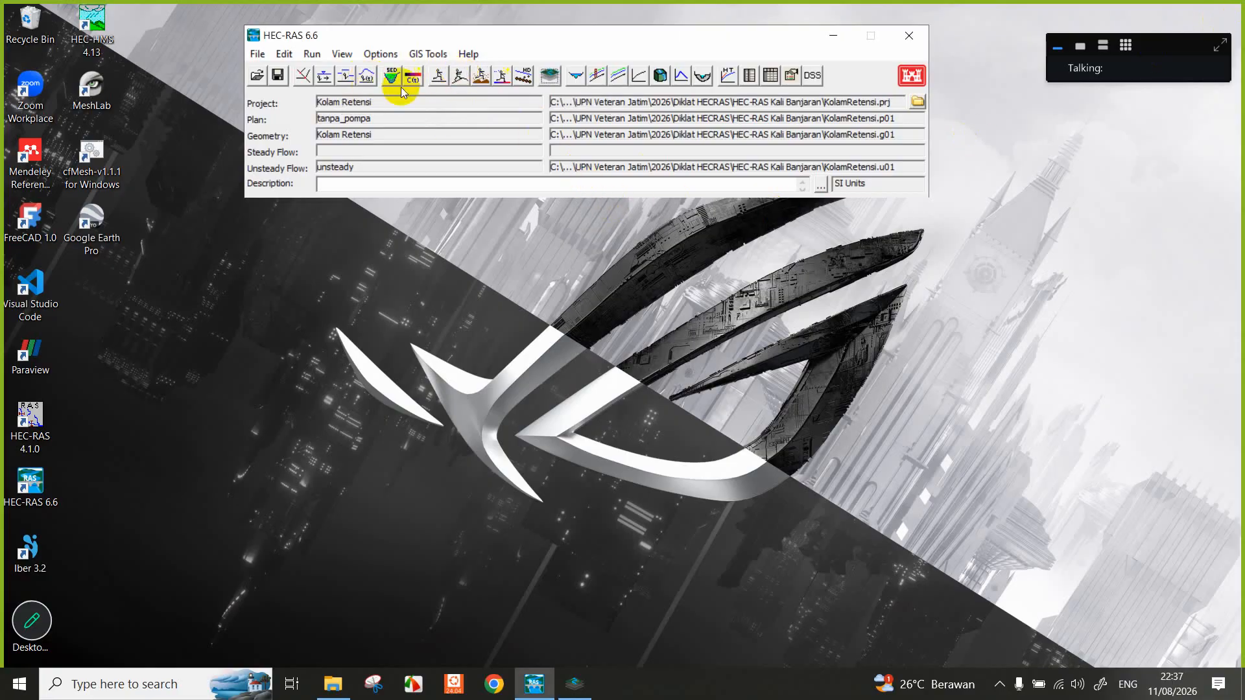
{"action": "left_click", "coordinate": [494, 684]}
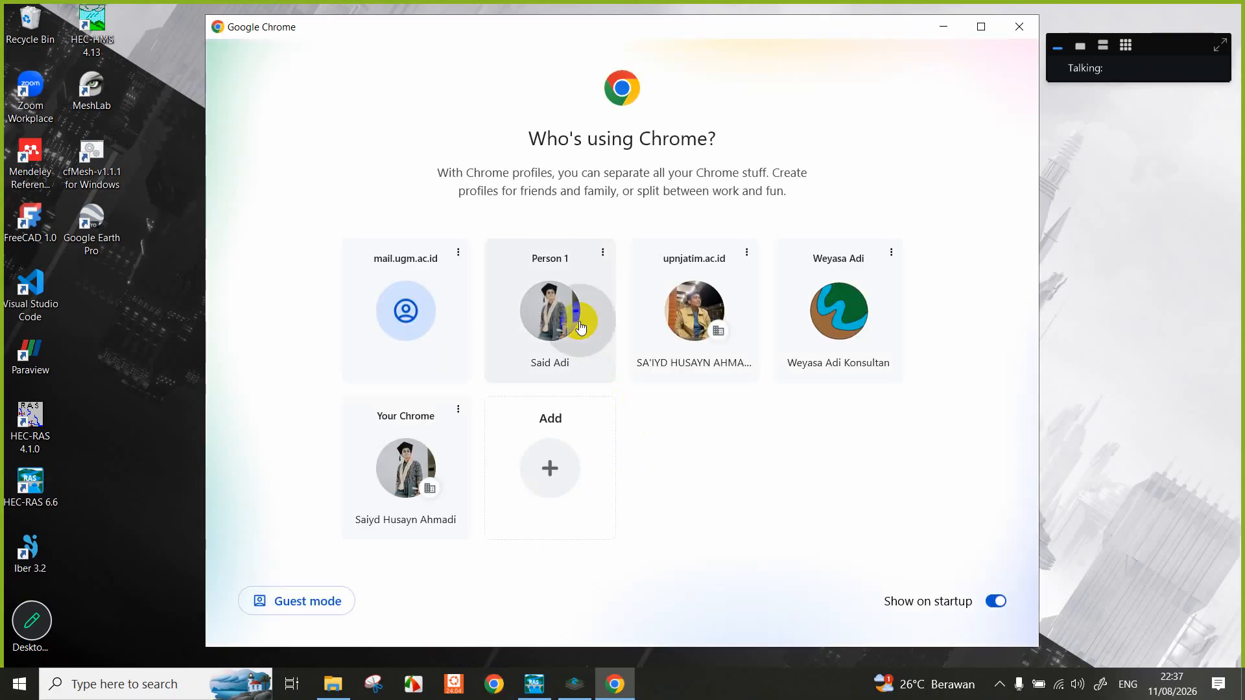
Open the personal browser profile and search Google for "head flow pump hec ras".
{"action": "left_click", "coordinate": [565, 328]}
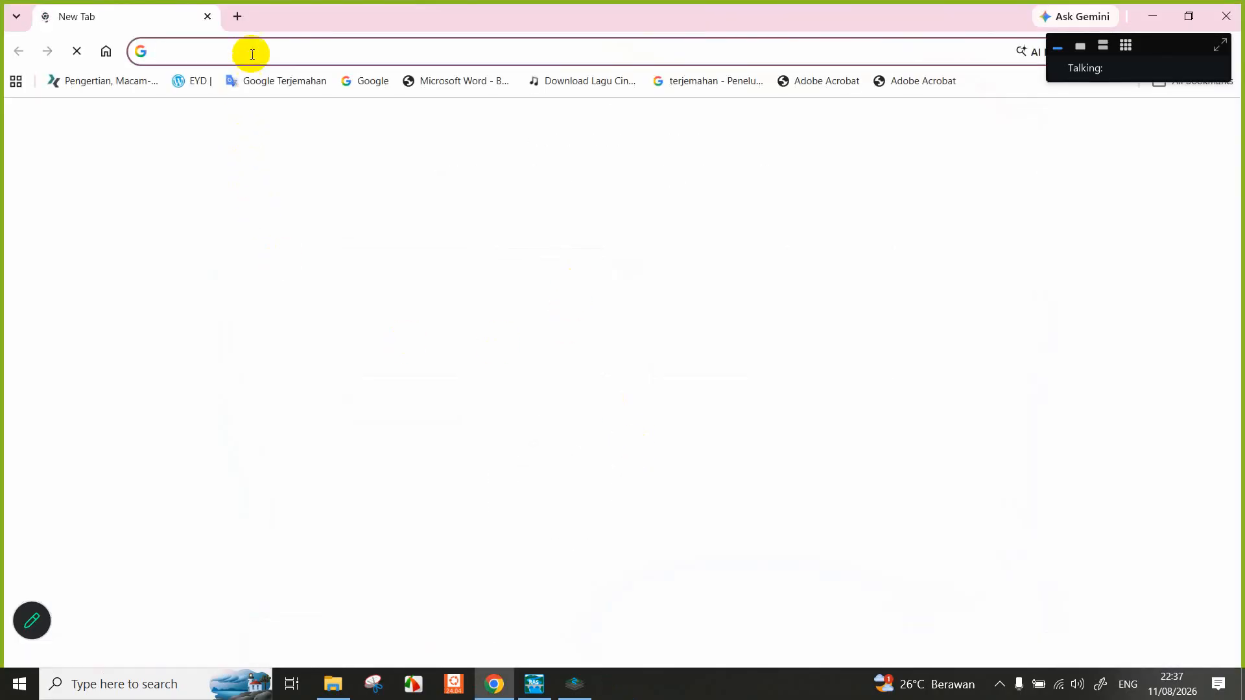
{"action": "left_click", "coordinate": [253, 53]}
{"action": "type", "text": "head"}
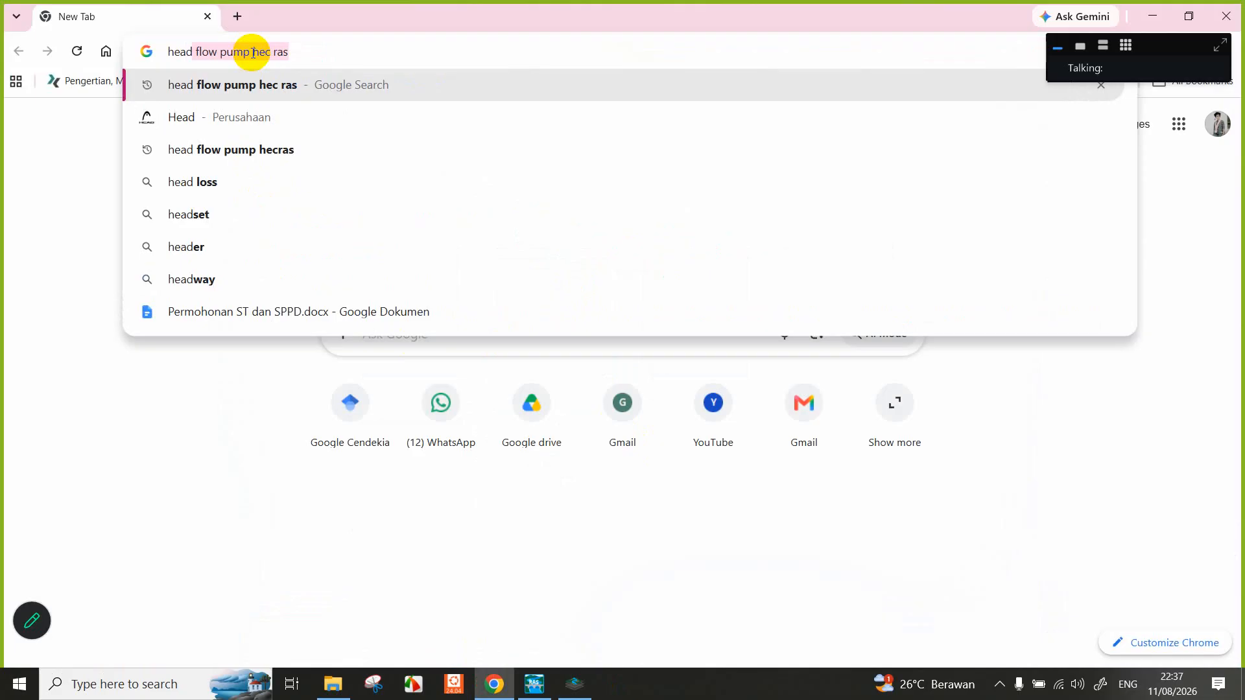
{"action": "key", "text": "Return"}
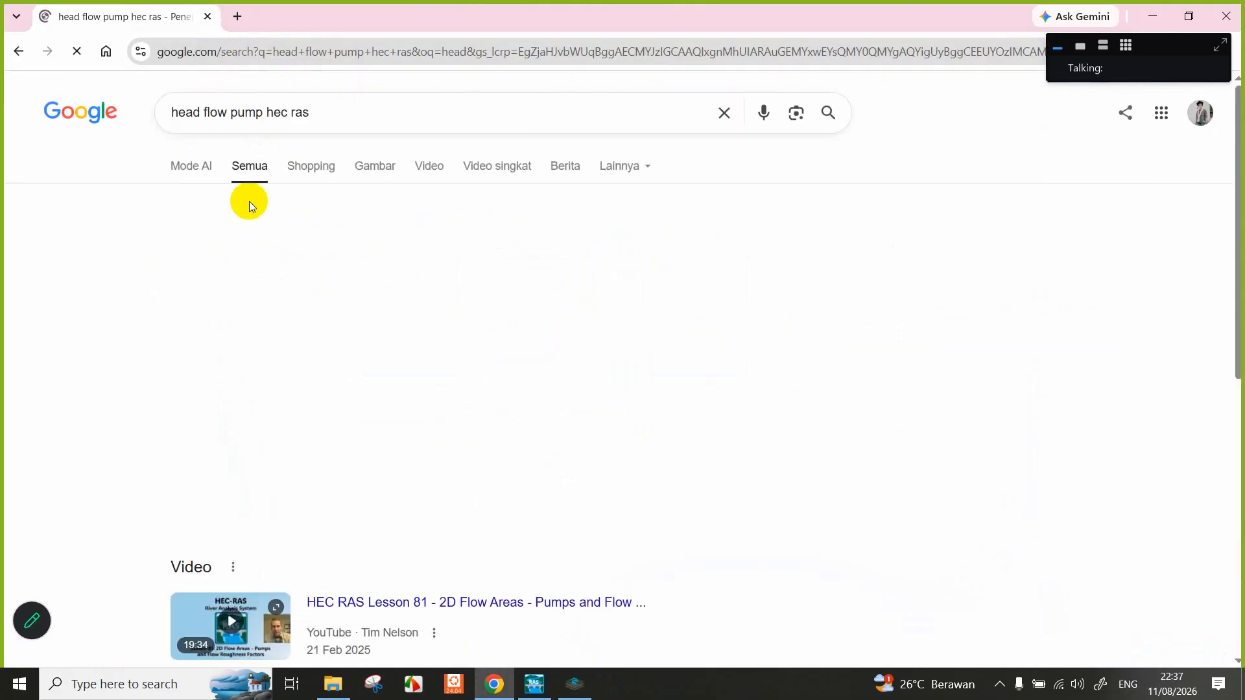
Read the search summary's explanation of head, flow and the input rules for HEC-RAS pump head-flow curves.
{"action": "left_click", "coordinate": [370, 479]}
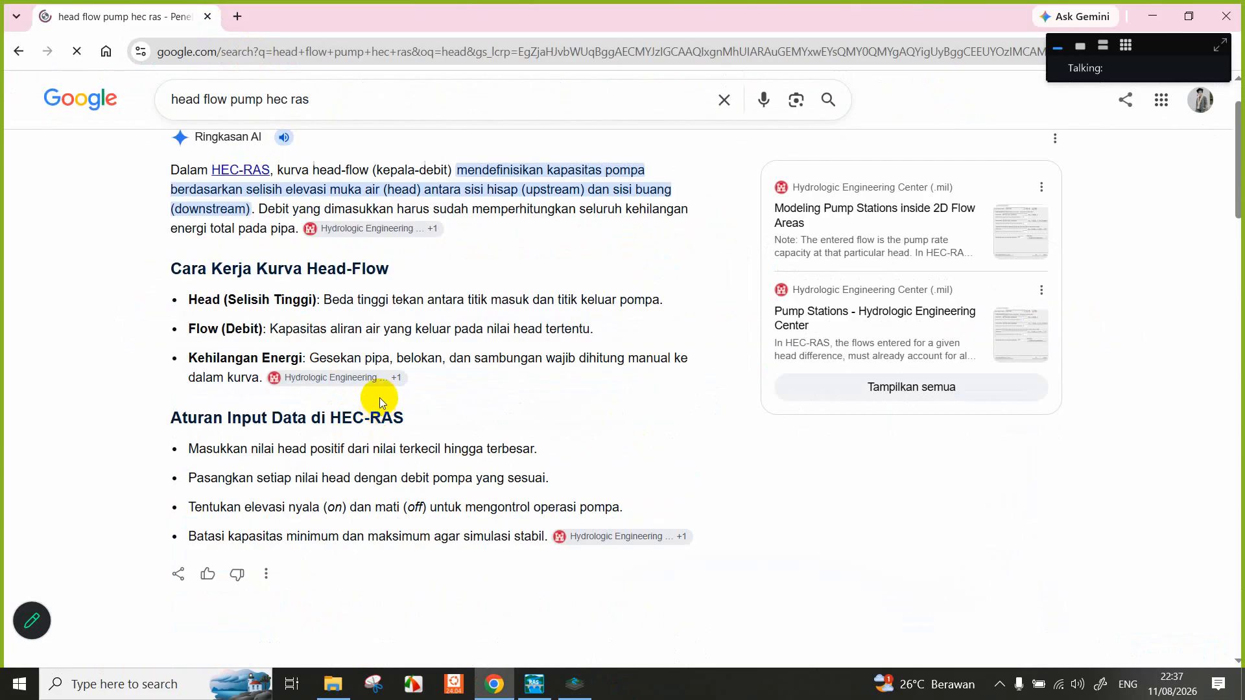
{"action": "left_click_drag", "start_coordinate": [323, 300], "coordinate": [637, 290]}
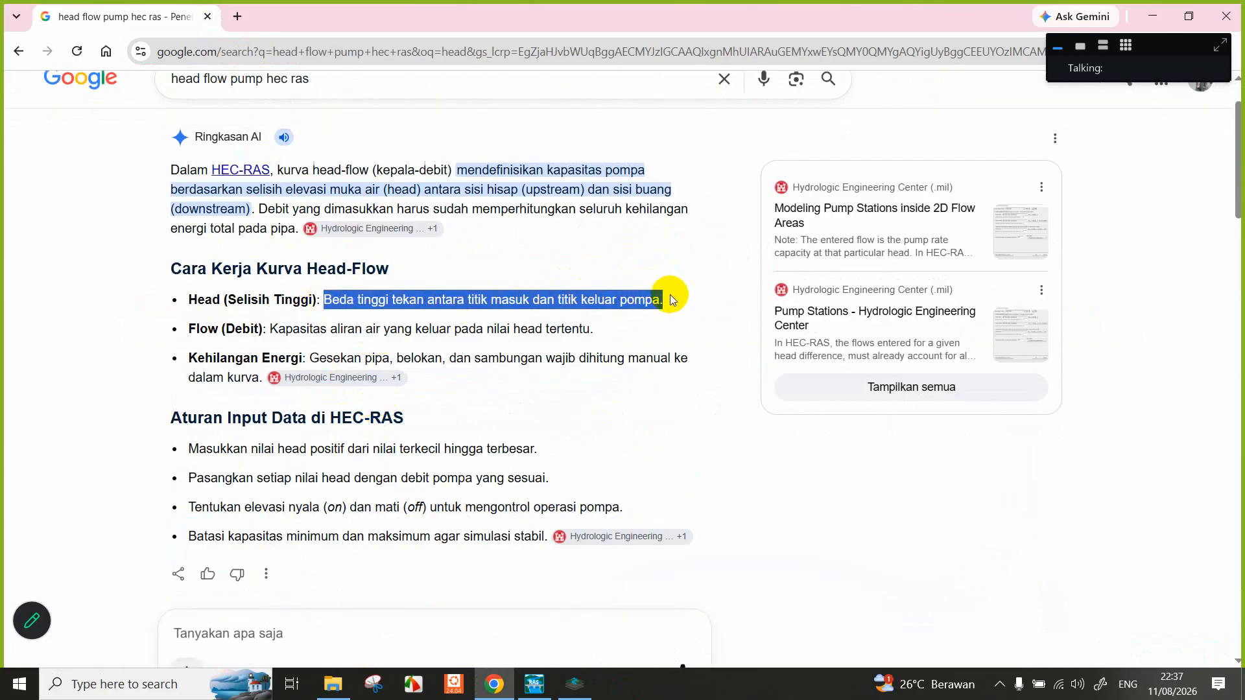
{"action": "scroll", "coordinate": [386, 349], "scroll_direction": "down", "scroll_amount": 3}
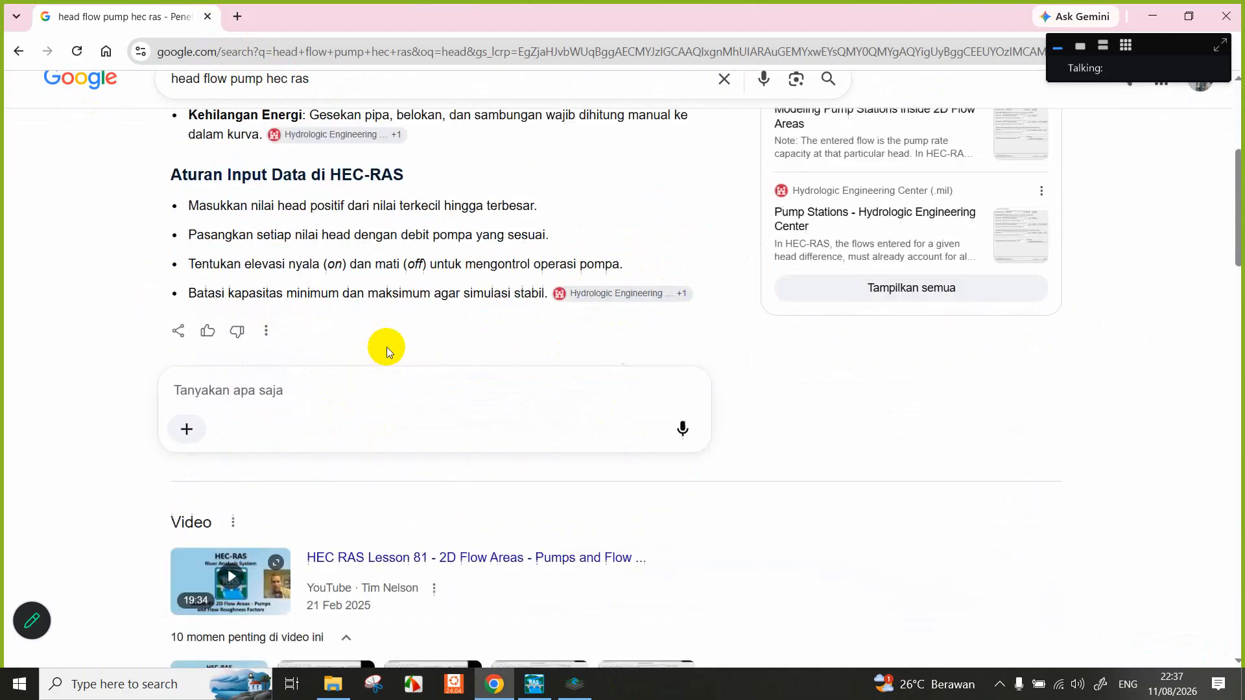
{"action": "scroll", "coordinate": [388, 349], "scroll_direction": "down", "scroll_amount": 5}
{"action": "scroll", "coordinate": [388, 350], "scroll_direction": "up", "scroll_amount": 10}
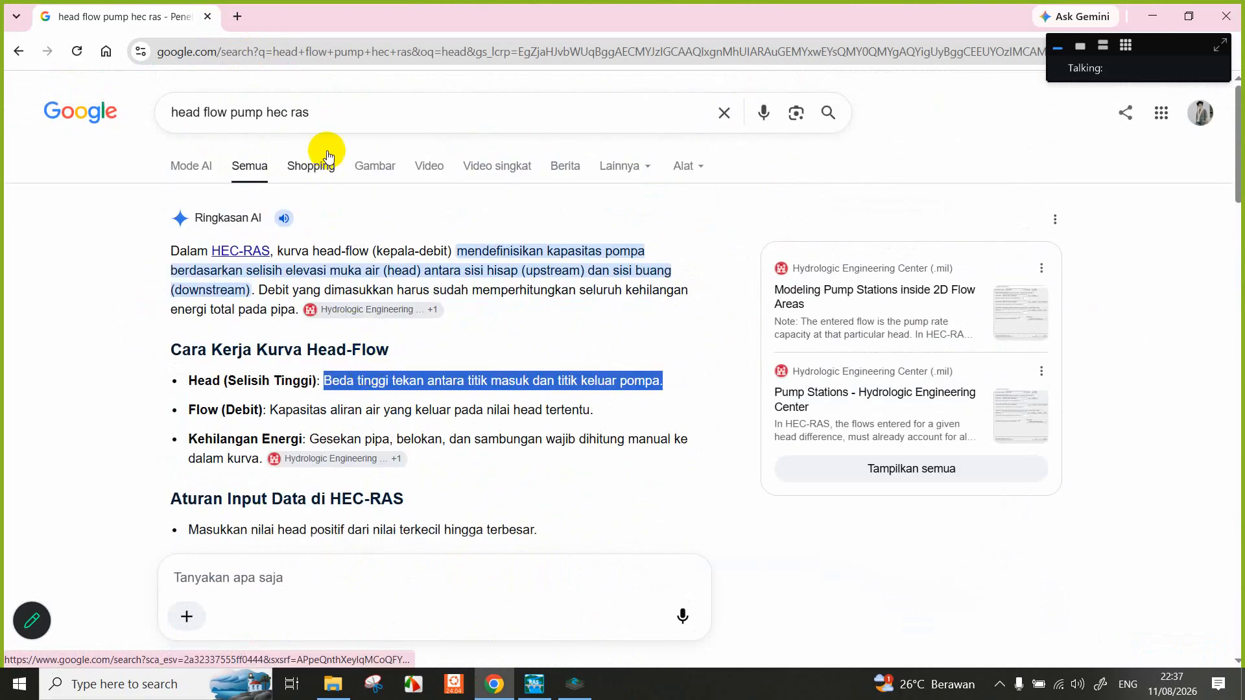
{"action": "scroll", "coordinate": [341, 419], "scroll_direction": "down", "scroll_amount": 4}
{"action": "scroll", "coordinate": [356, 245], "scroll_direction": "up", "scroll_amount": 3}
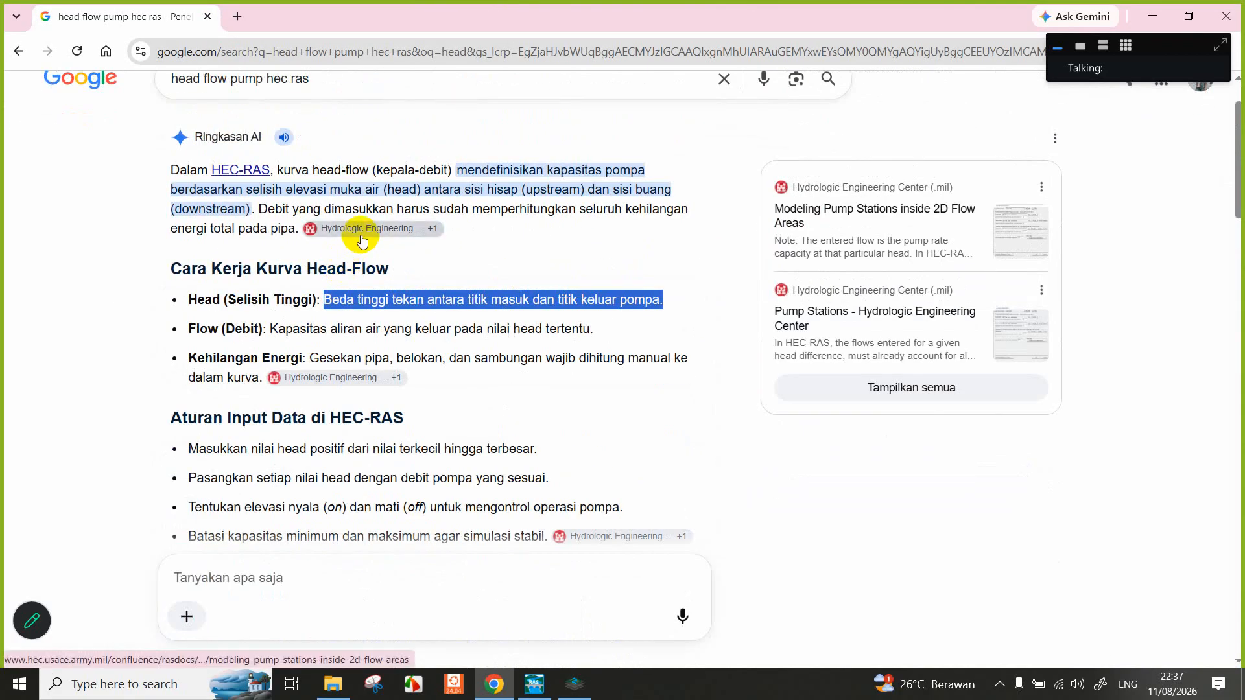
Try to open the Hydrologic Engineering Center pages on pump stations inside 2D flow areas and on pump stations, and return to the search results.
{"action": "mouse_move", "coordinate": [362, 241]}
{"action": "left_click", "coordinate": [380, 283]}
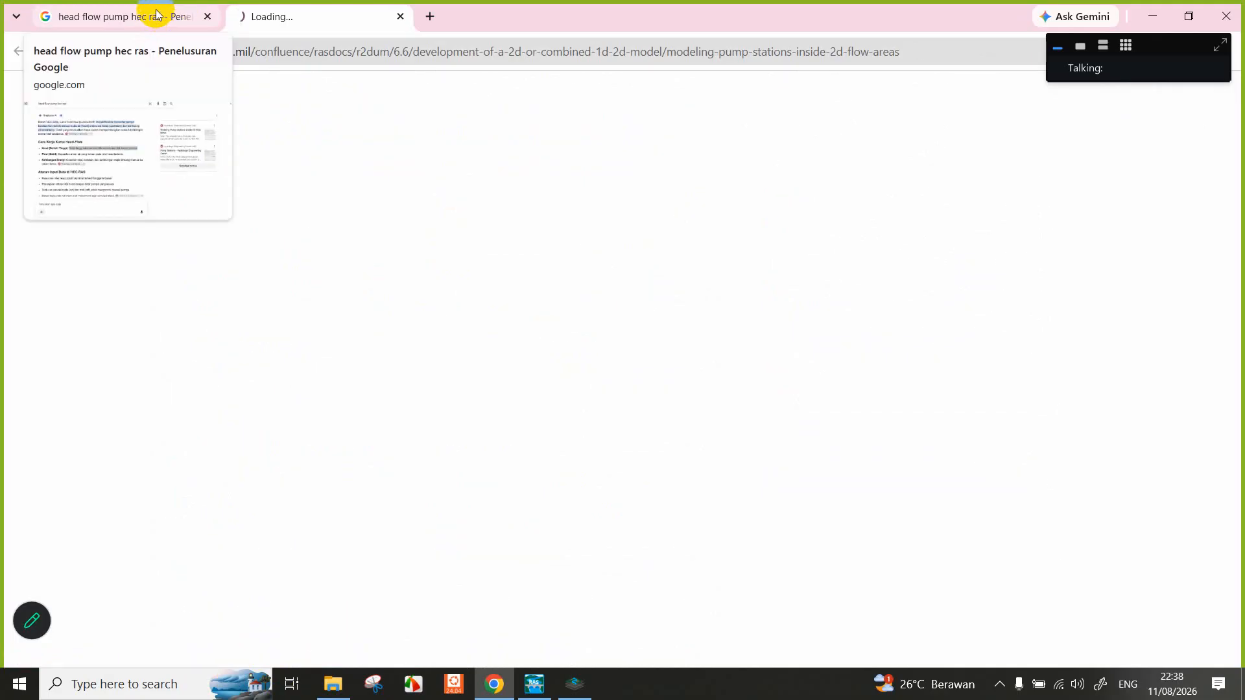
{"action": "left_click", "coordinate": [180, 21]}
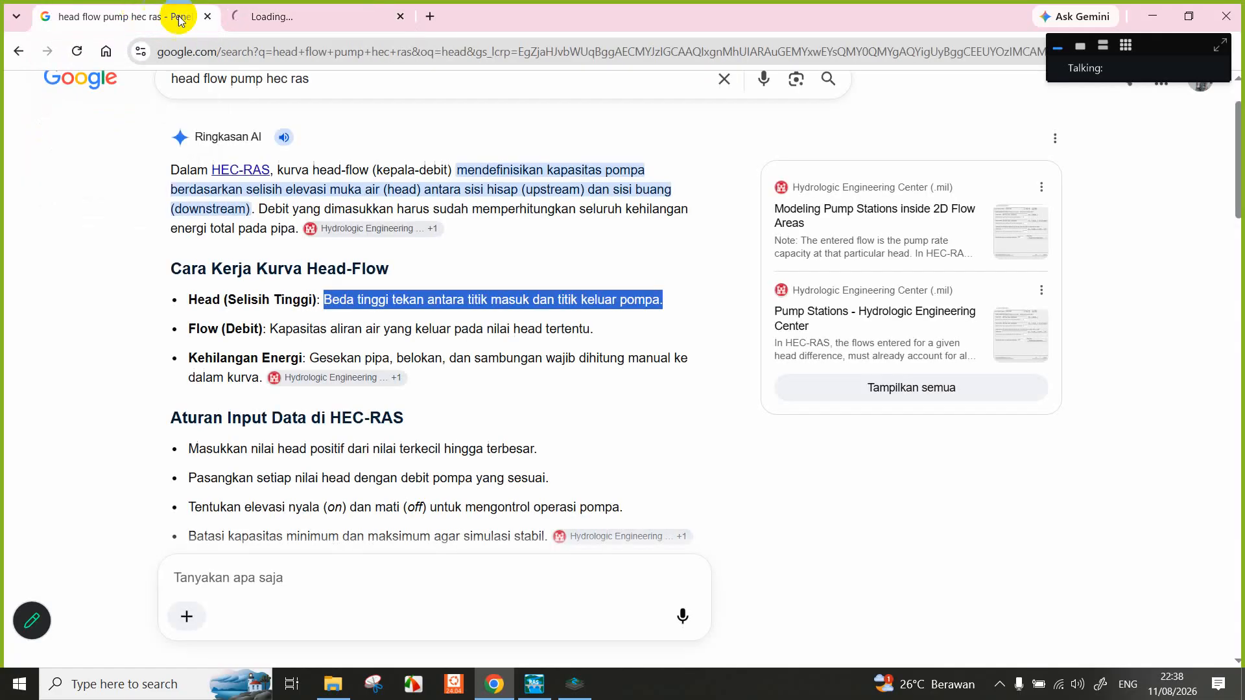
{"action": "left_click", "coordinate": [395, 223]}
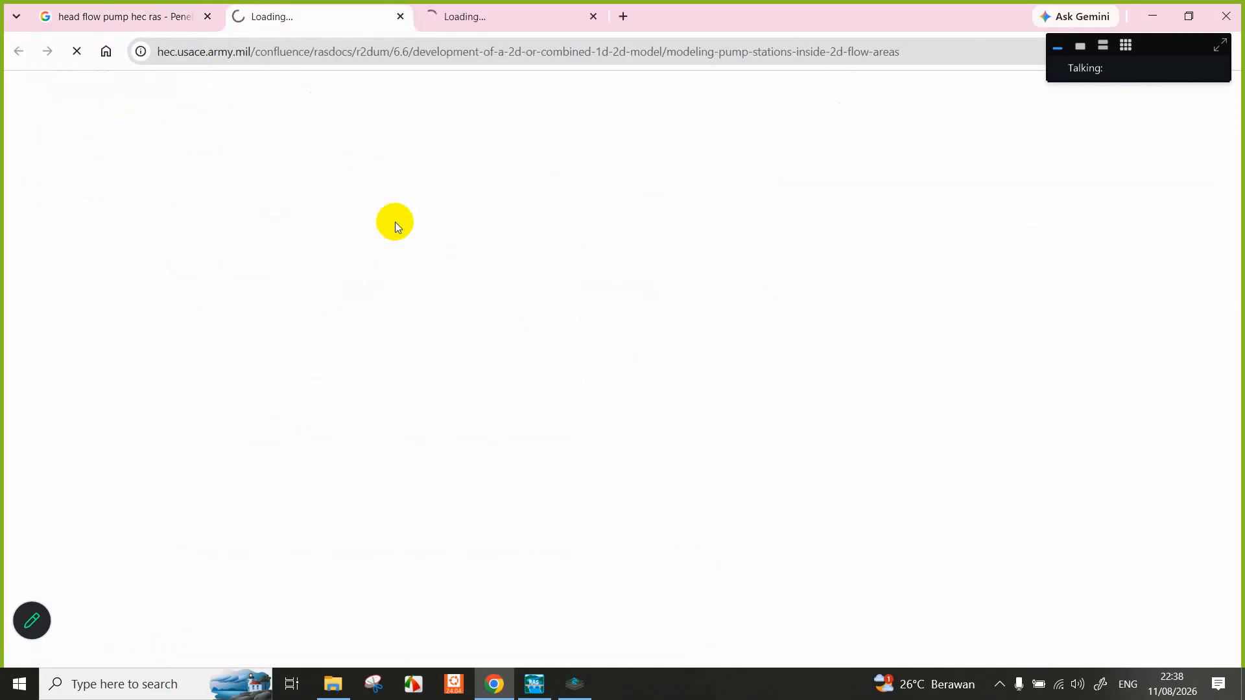
{"action": "left_click", "coordinate": [592, 18]}
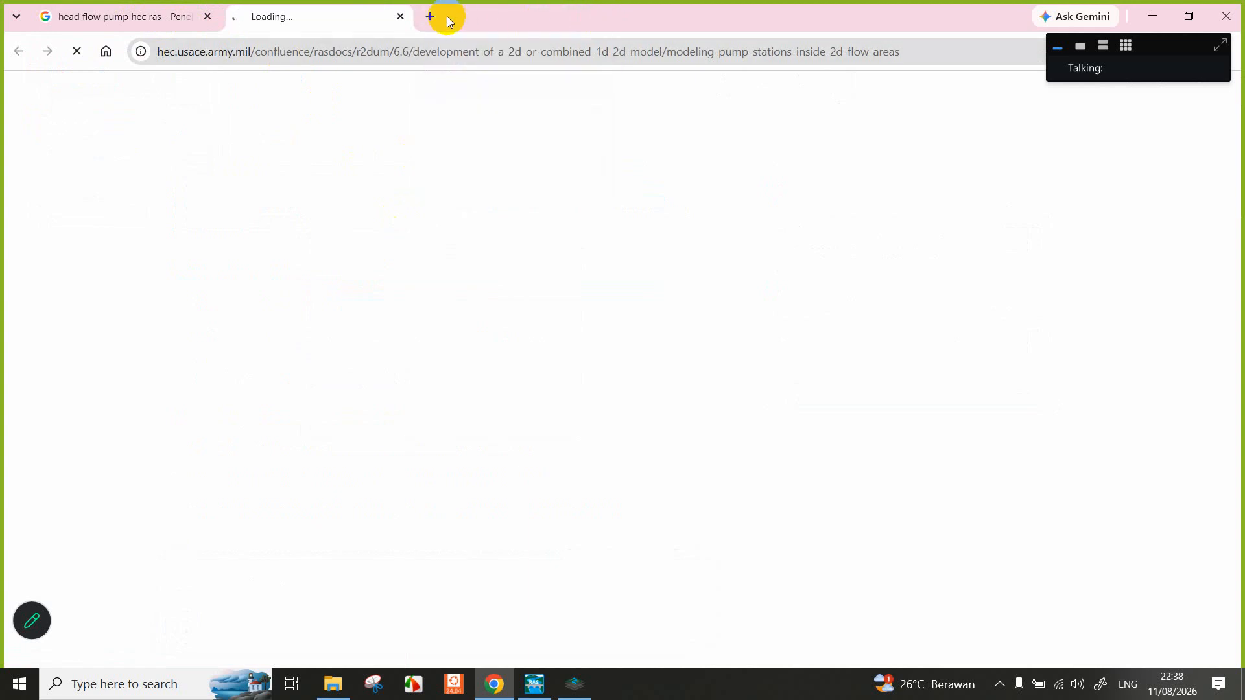
{"action": "left_click", "coordinate": [402, 18]}
{"action": "mouse_move", "coordinate": [369, 379]}
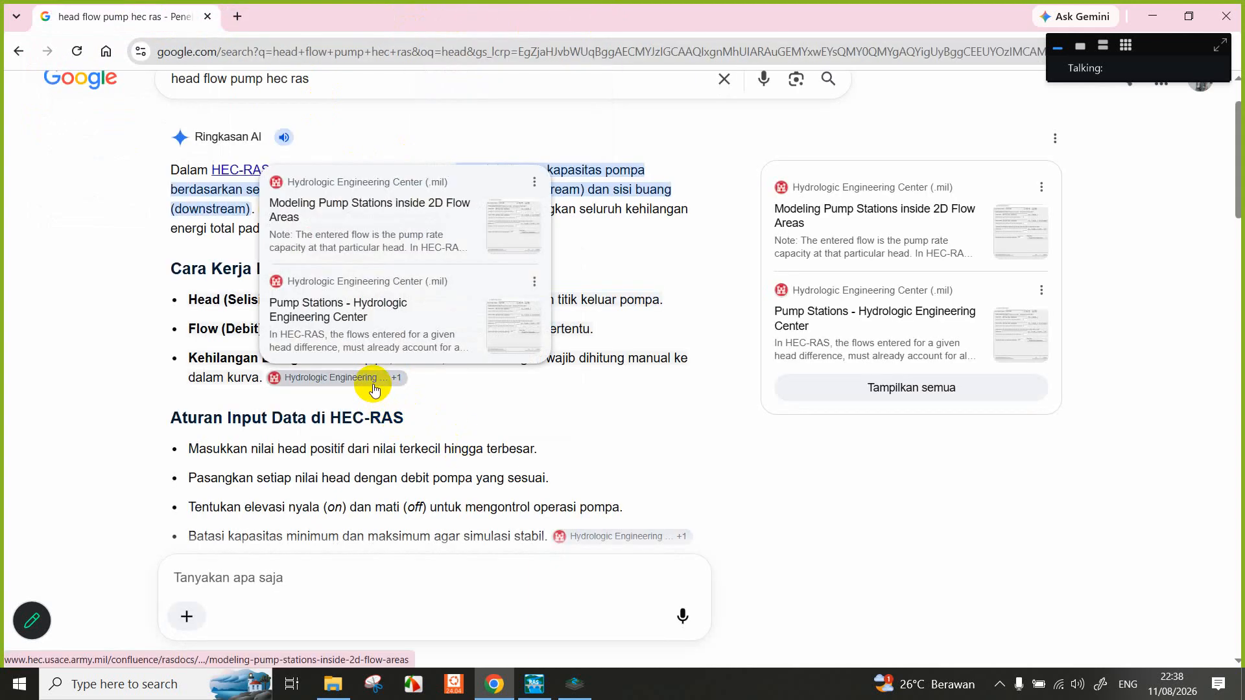
{"action": "left_click", "coordinate": [383, 304]}
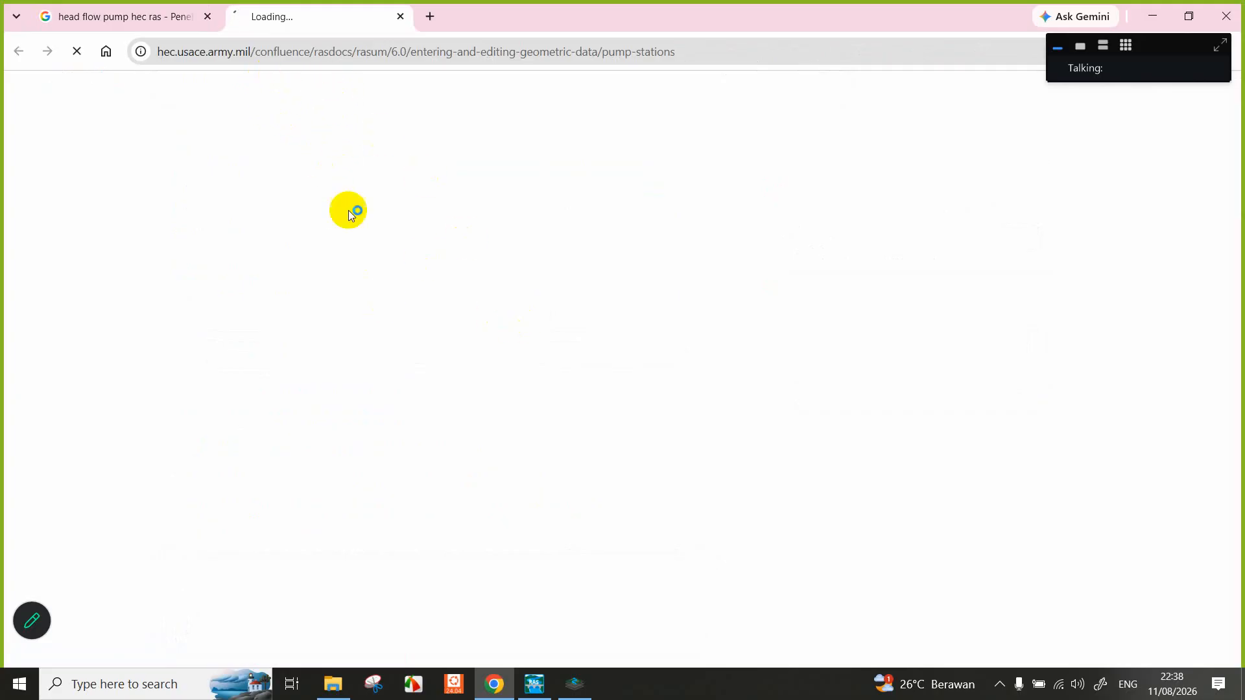
{"action": "left_click", "coordinate": [158, 28]}
Preview the Pump Station Data Editor example image from "Modeling Pump Stations inside 2D Flow Areas" in the search results.
{"action": "scroll", "coordinate": [346, 249], "scroll_direction": "down", "scroll_amount": 15}
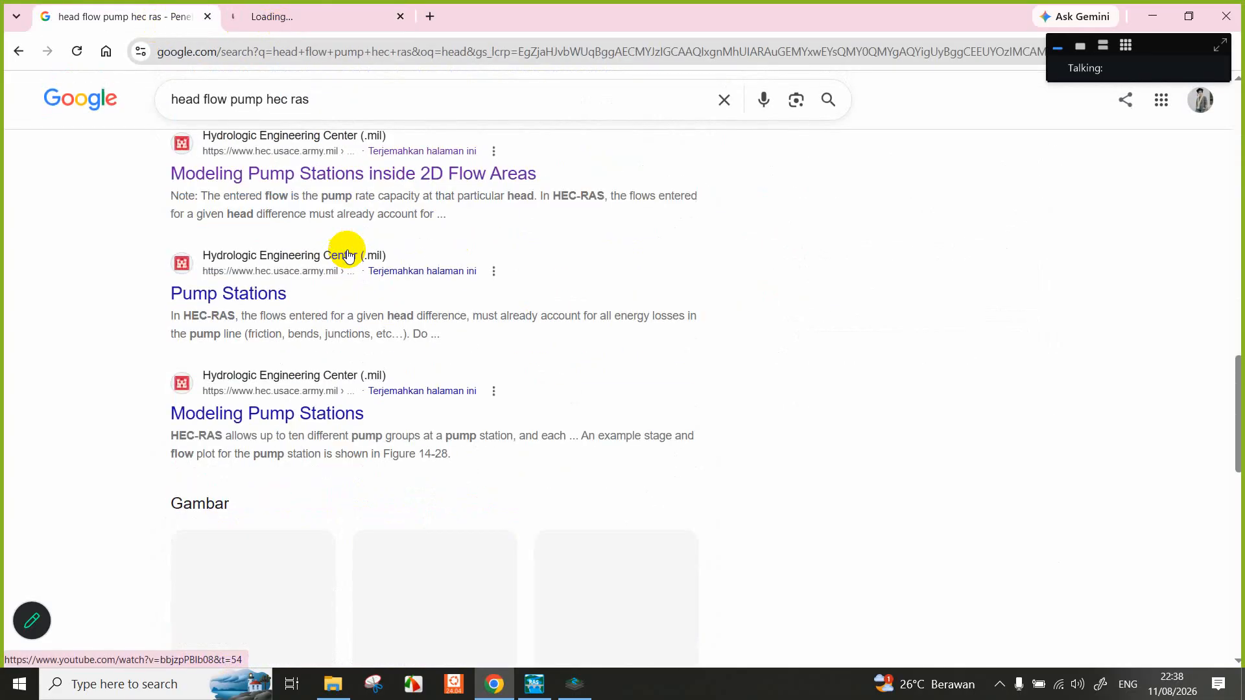
{"action": "scroll", "coordinate": [256, 298], "scroll_direction": "down", "scroll_amount": 3}
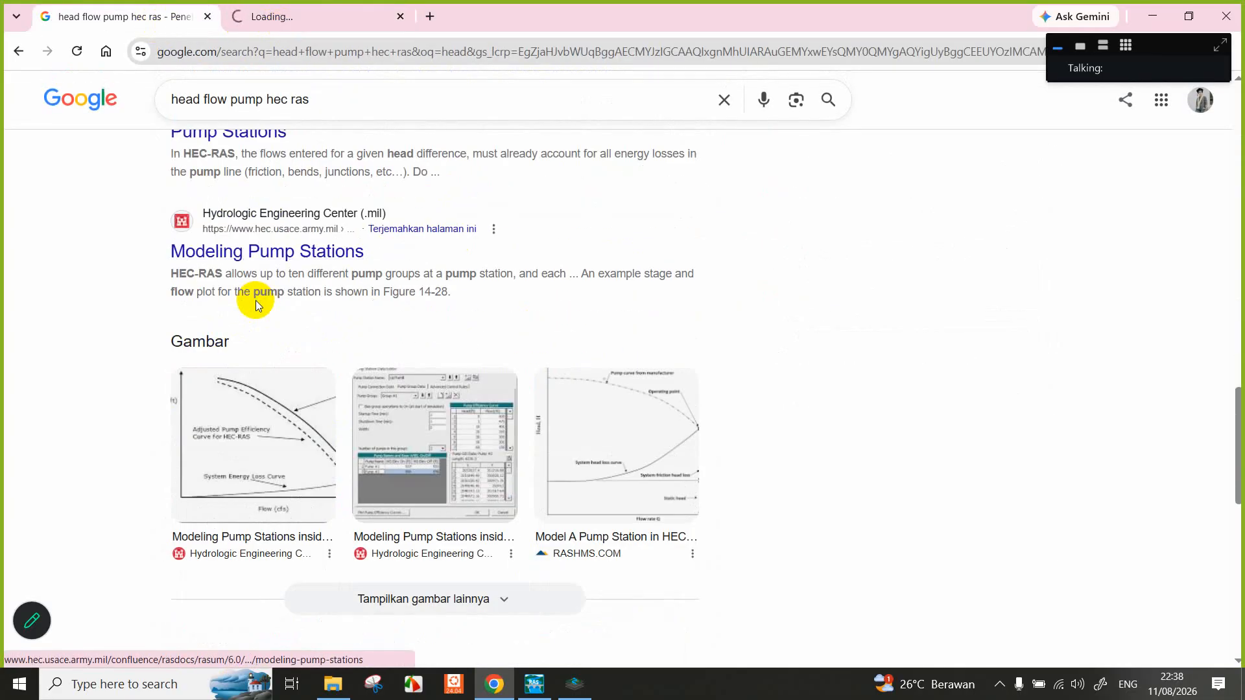
{"action": "left_click", "coordinate": [496, 452]}
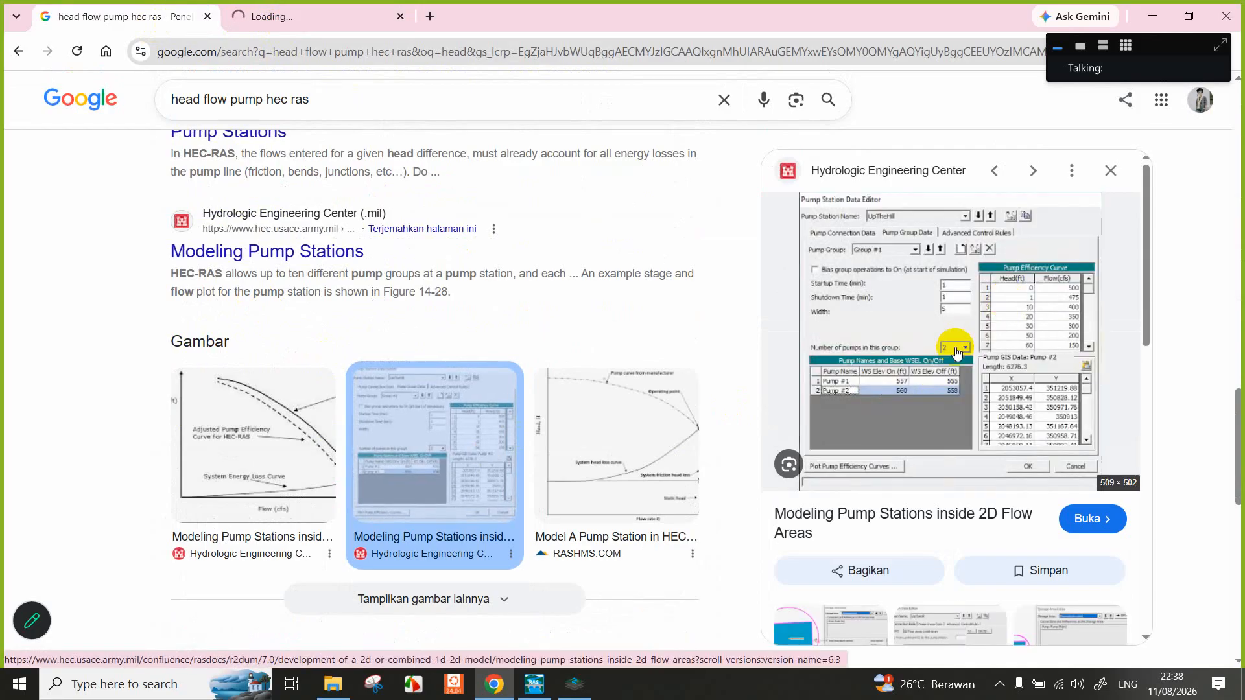
Switch to HEC-RAS, open the pump group data of Pompa 1 in the Kolam Retensi geometry, and place the editor beside the reference image.
{"action": "left_click", "coordinate": [573, 688]}
{"action": "left_click", "coordinate": [573, 690]}
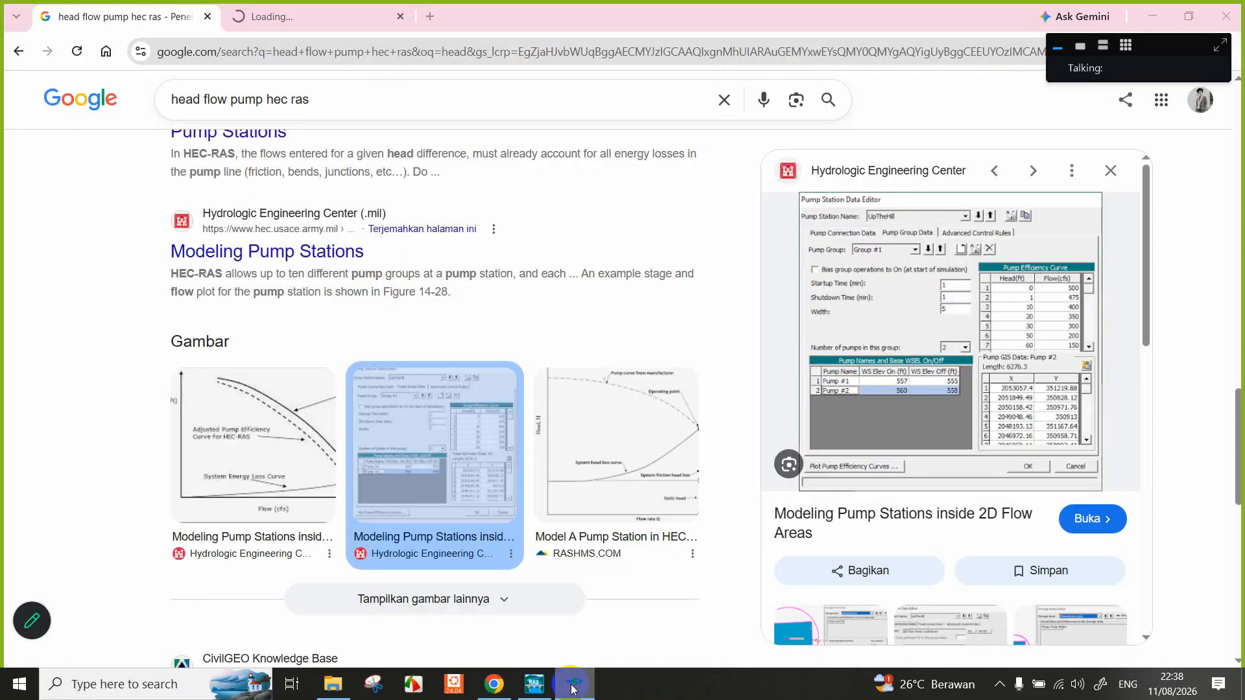
{"action": "left_click", "coordinate": [534, 684]}
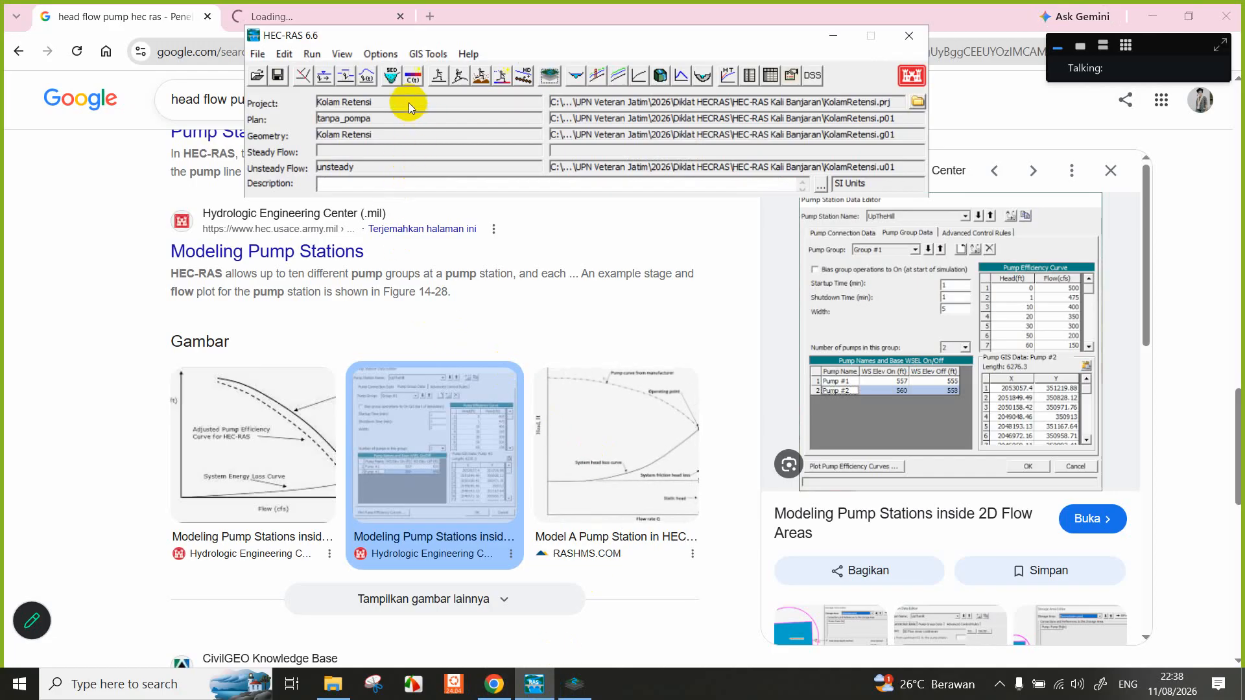
{"action": "left_click", "coordinate": [303, 75]}
{"action": "left_click", "coordinate": [19, 381]}
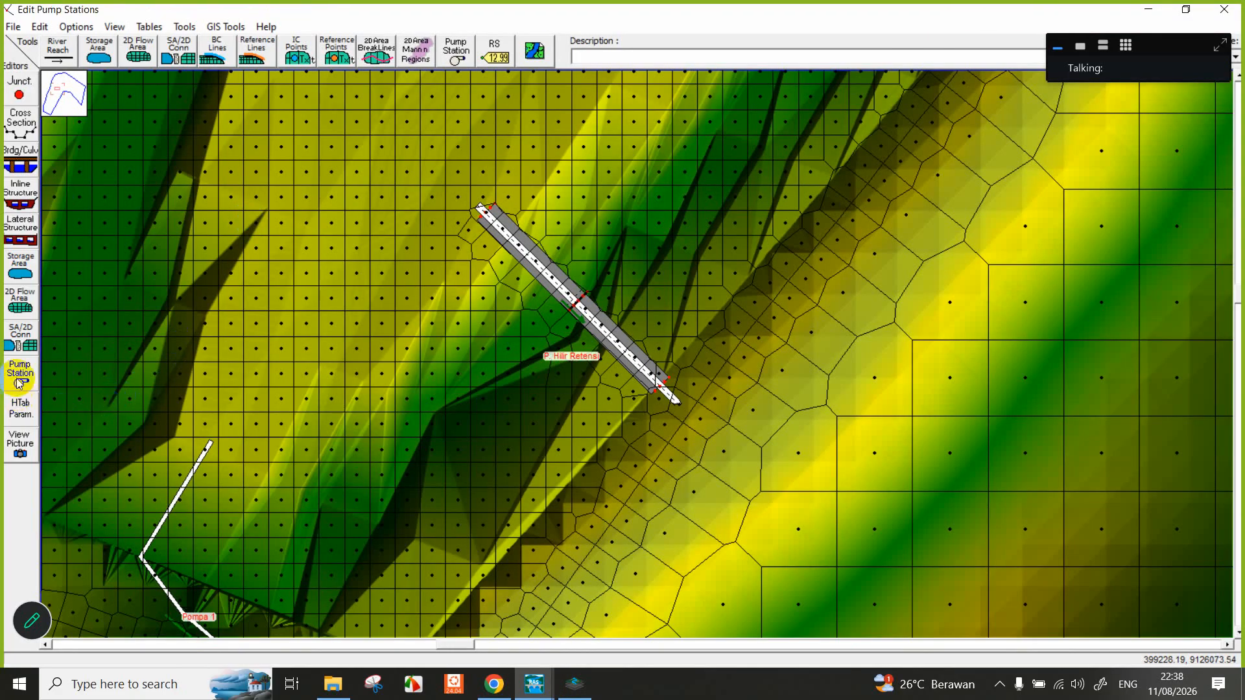
{"action": "left_click", "coordinate": [183, 610]}
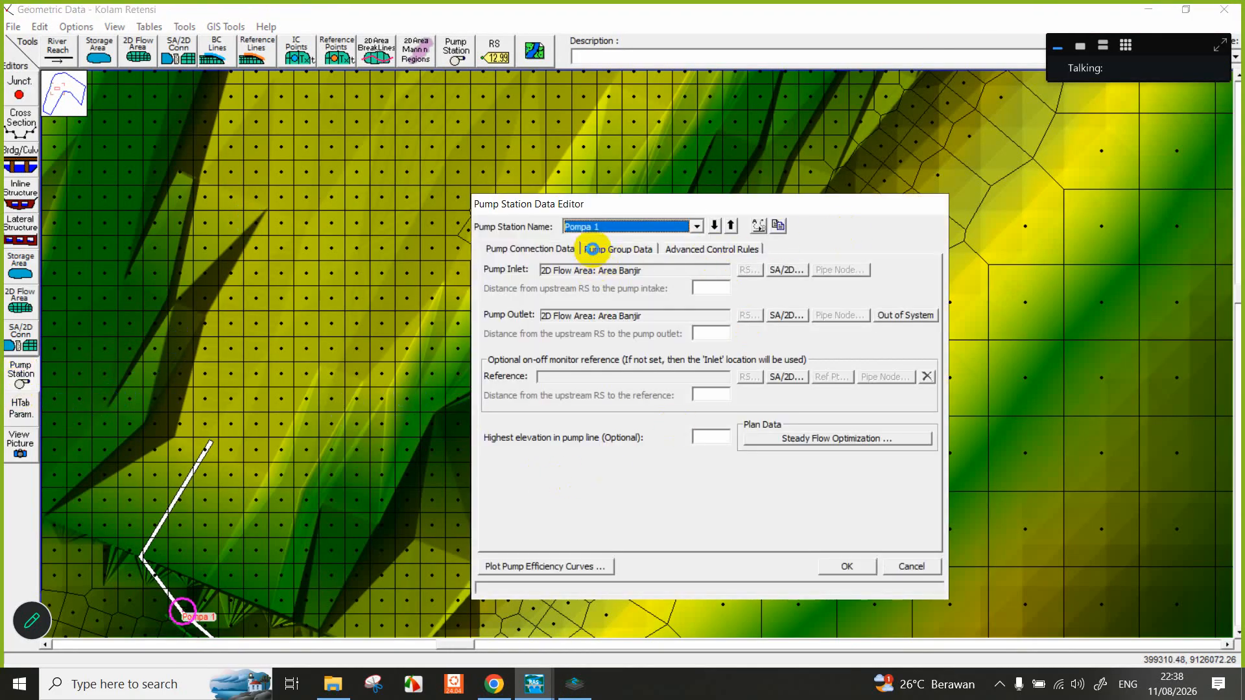
{"action": "left_click", "coordinate": [592, 249]}
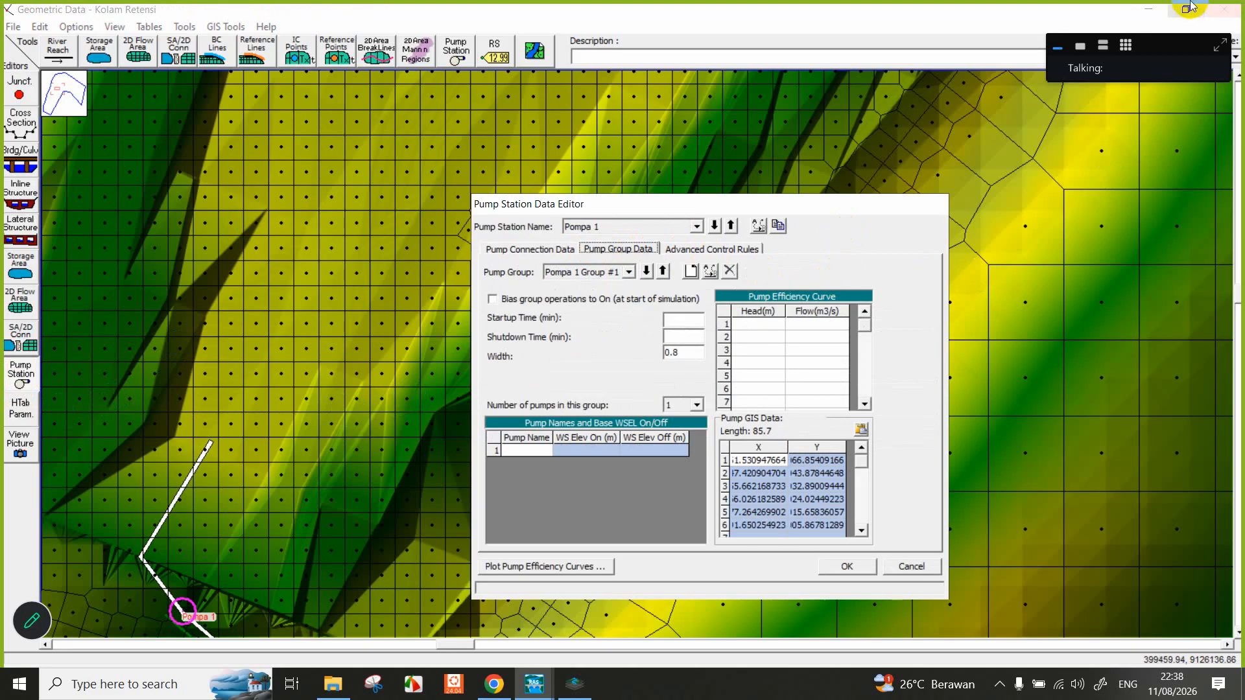
{"action": "left_click", "coordinate": [1148, 10]}
{"action": "left_click_drag", "start_coordinate": [807, 216], "coordinate": [364, 223]}
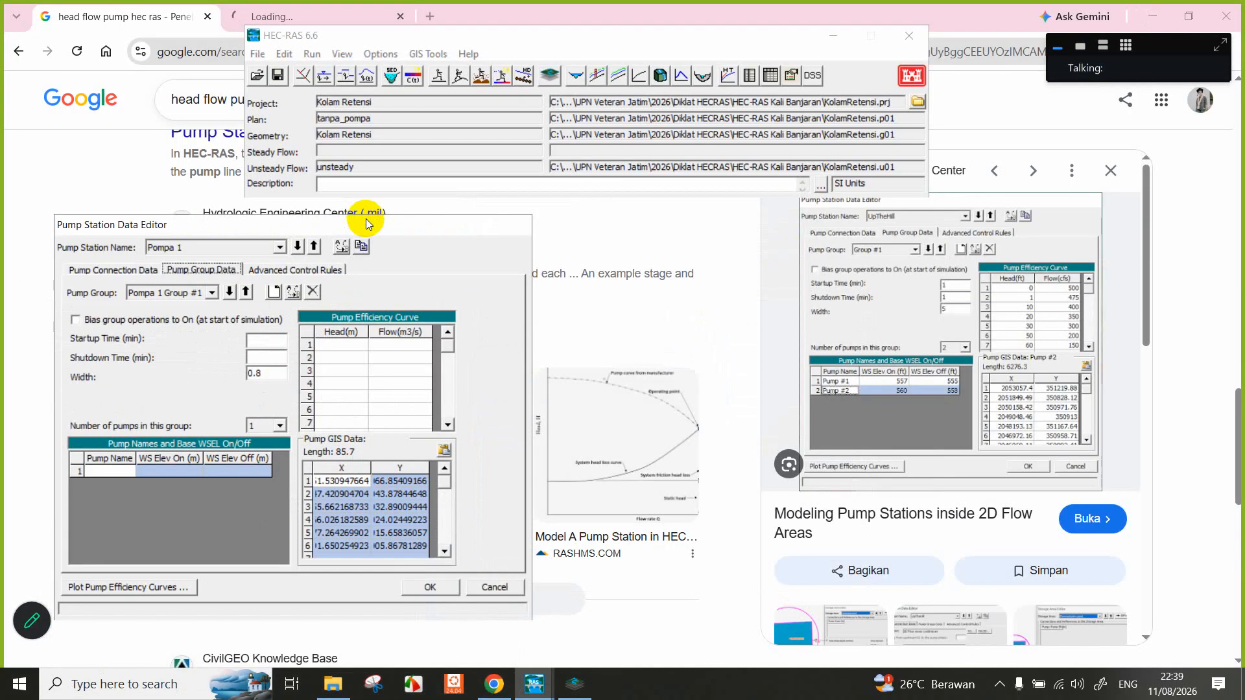
In RAS Mapper, select Terrain, hide the map layers and 2D flow areas, and read terrain elevations around the P. Hilir Retensi connection.
{"action": "left_click", "coordinate": [592, 686]}
{"action": "left_click", "coordinate": [122, 265]}
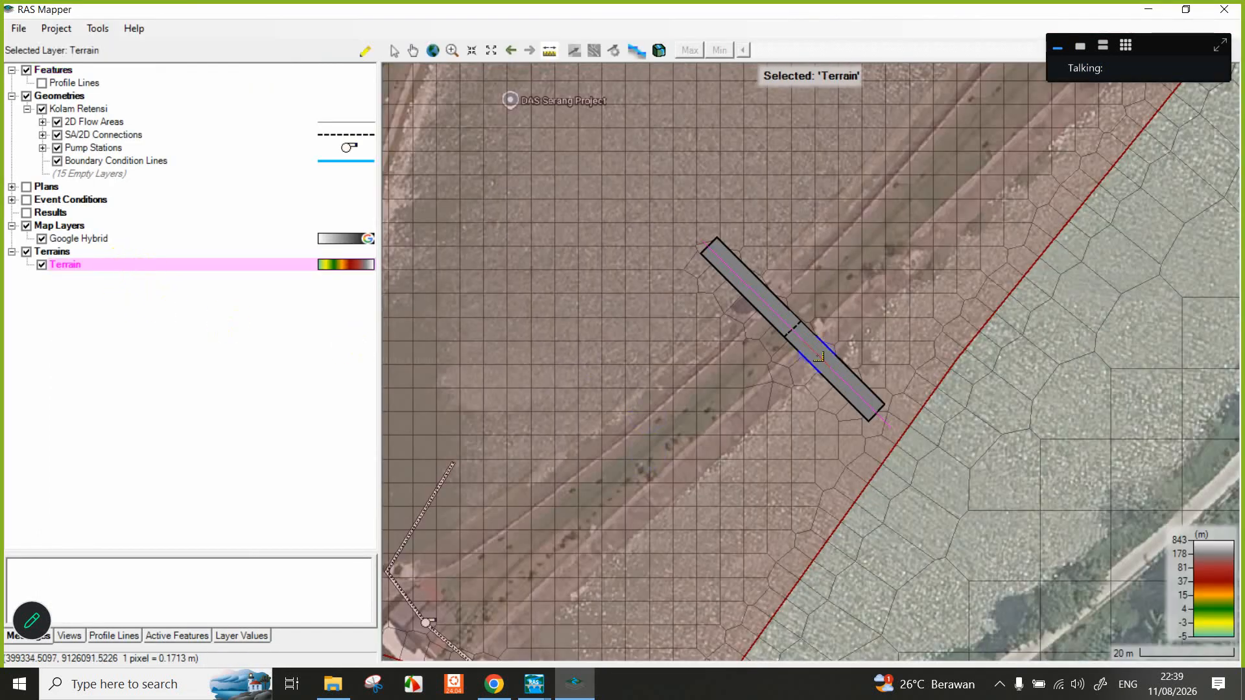
{"action": "left_click", "coordinate": [26, 225]}
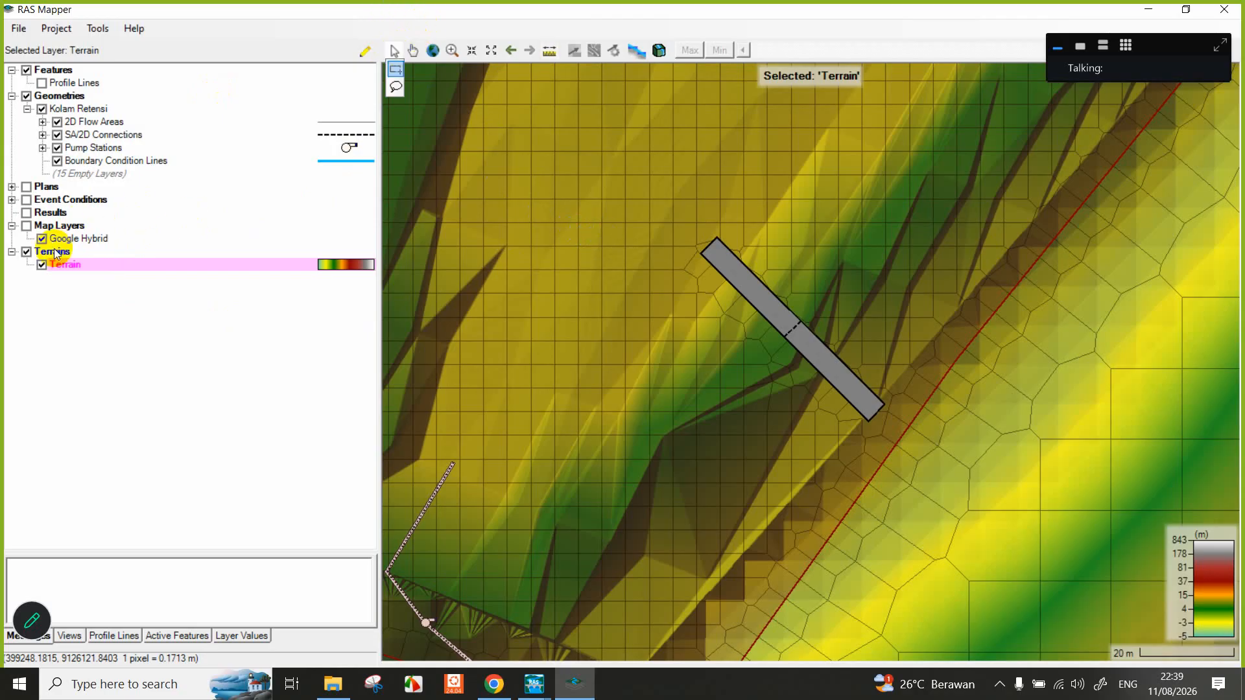
{"action": "left_click", "coordinate": [26, 97]}
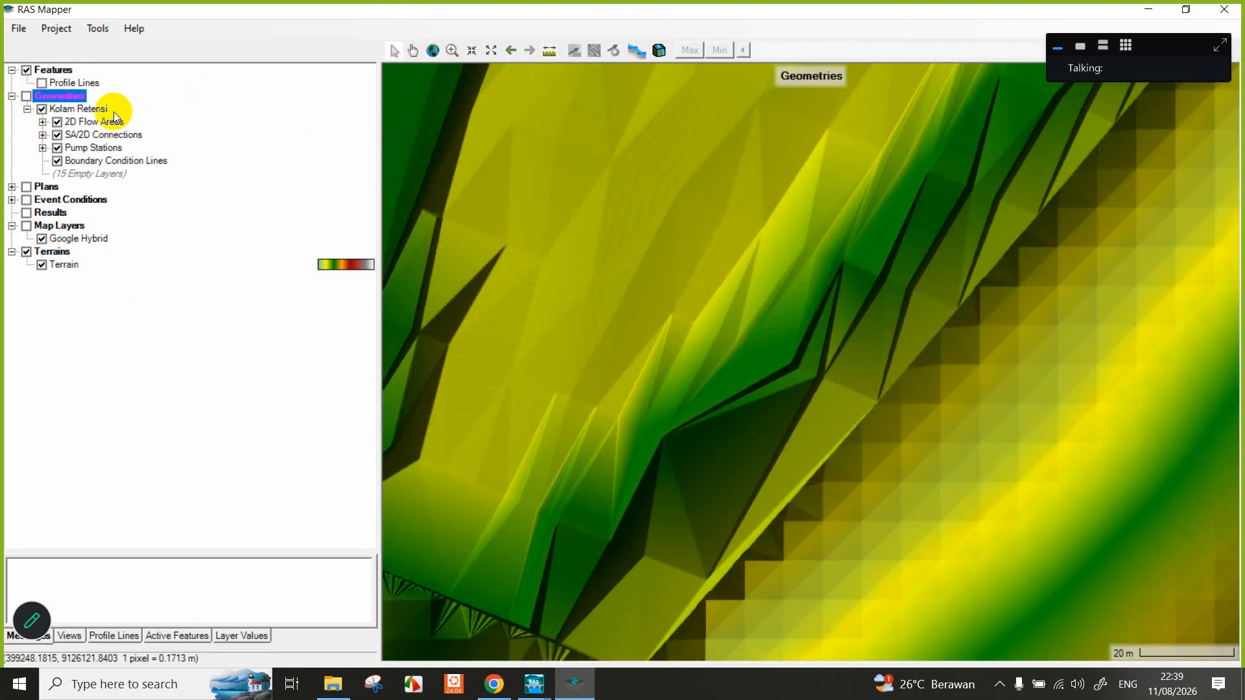
{"action": "left_click", "coordinate": [27, 96]}
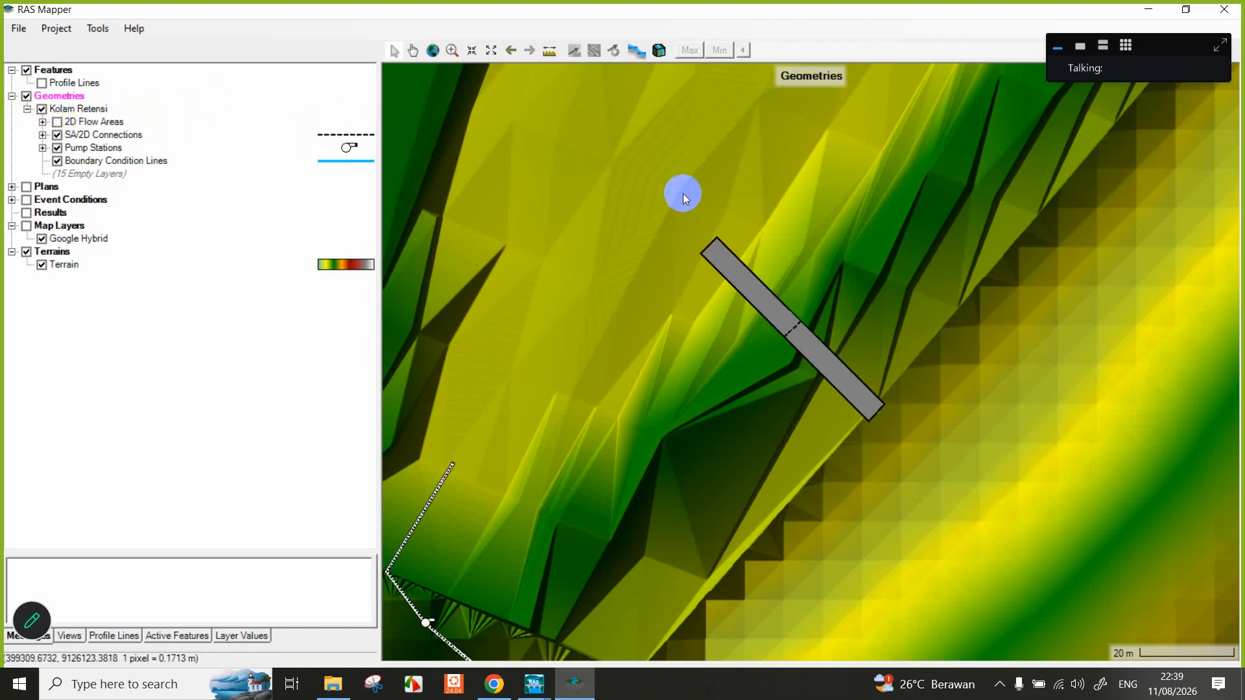
{"action": "left_click", "coordinate": [186, 267]}
{"action": "mouse_move", "coordinate": [657, 211]}
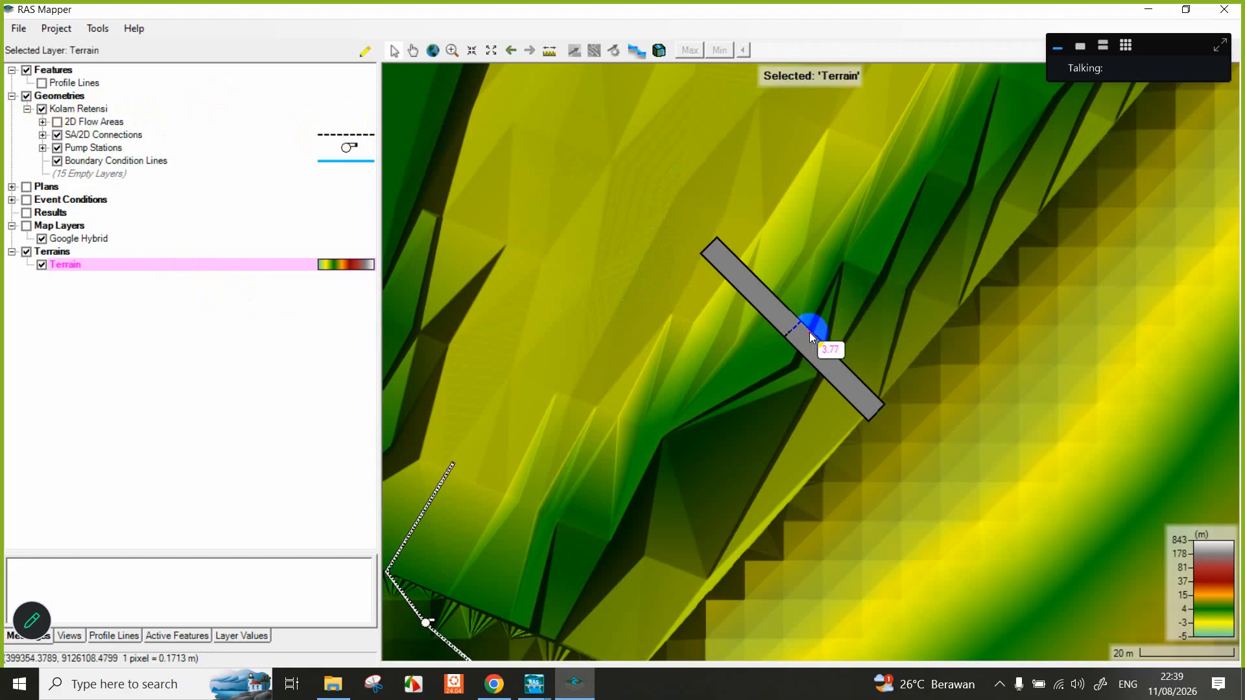
Back in Pompa 1 Group #1, name the pump R.P. 1 and set its water surface elevations to 2 m on and 1 m off.
{"action": "left_click", "coordinate": [561, 678]}
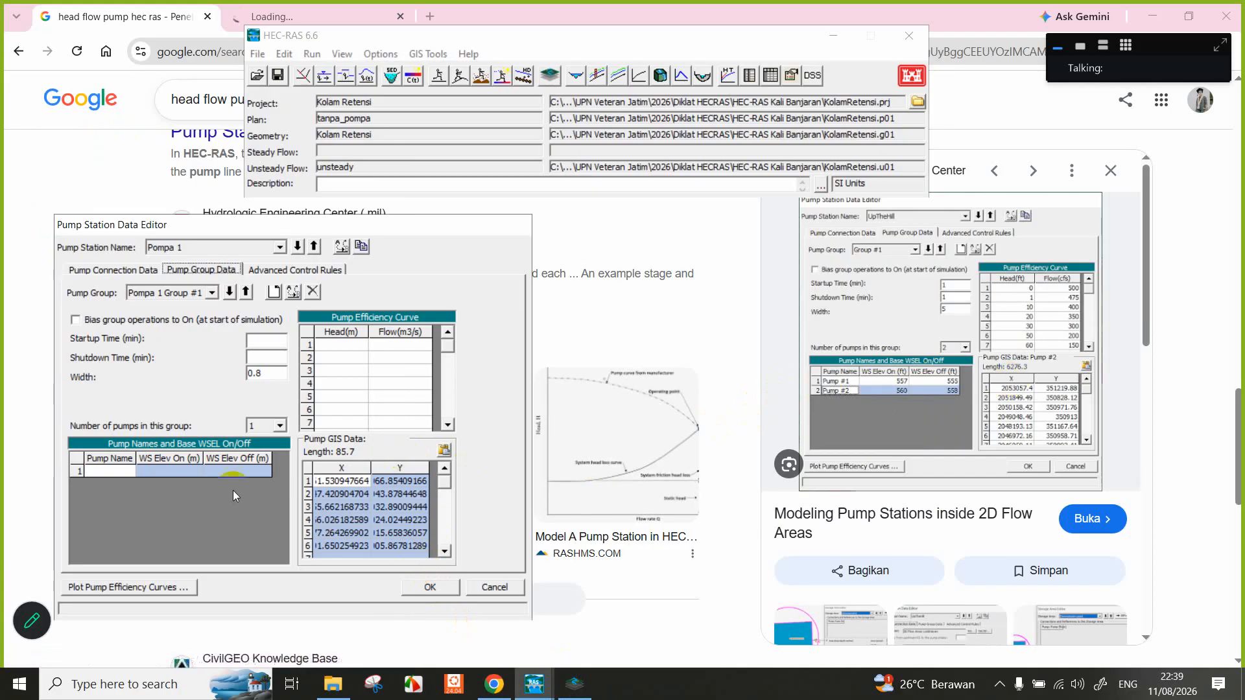
{"action": "left_click", "coordinate": [110, 471]}
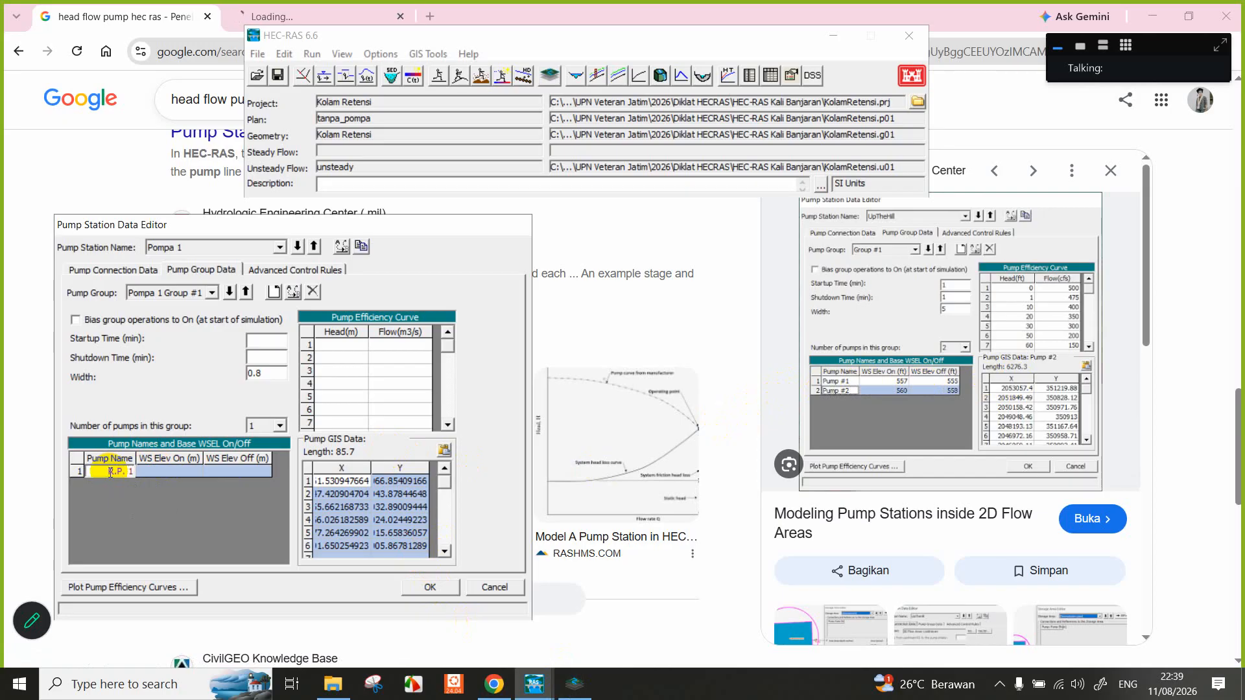
{"action": "left_click", "coordinate": [172, 471]}
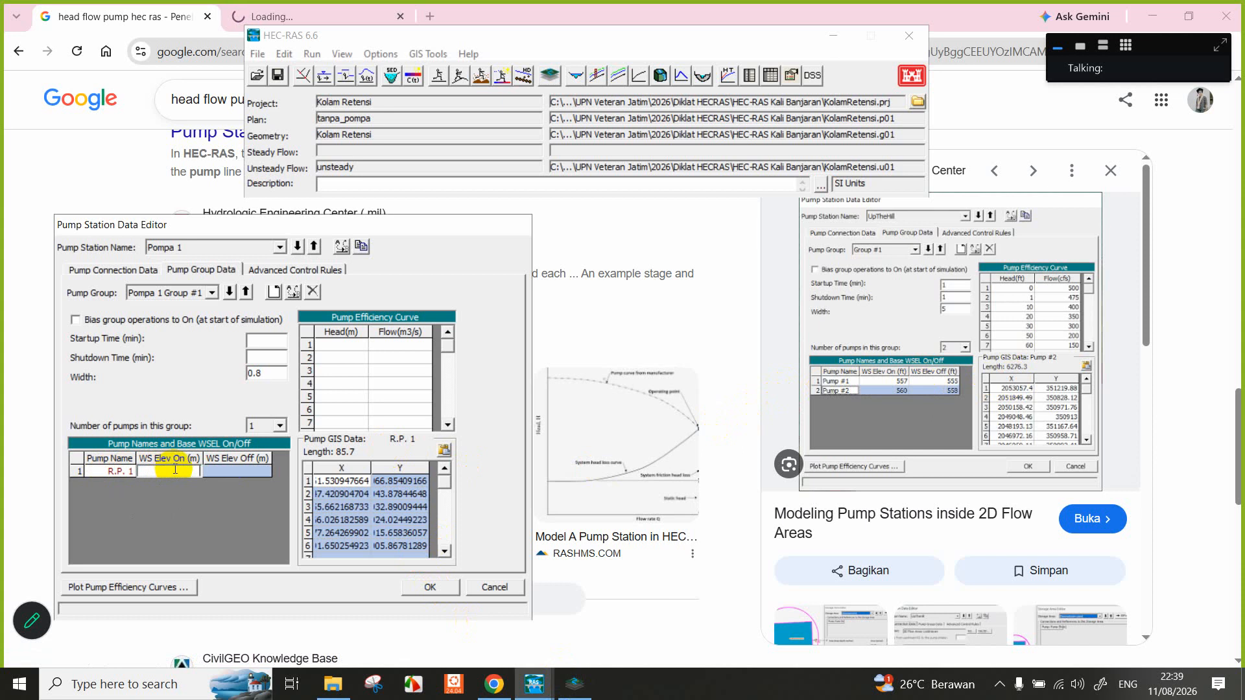
{"action": "type", "text": "2"}
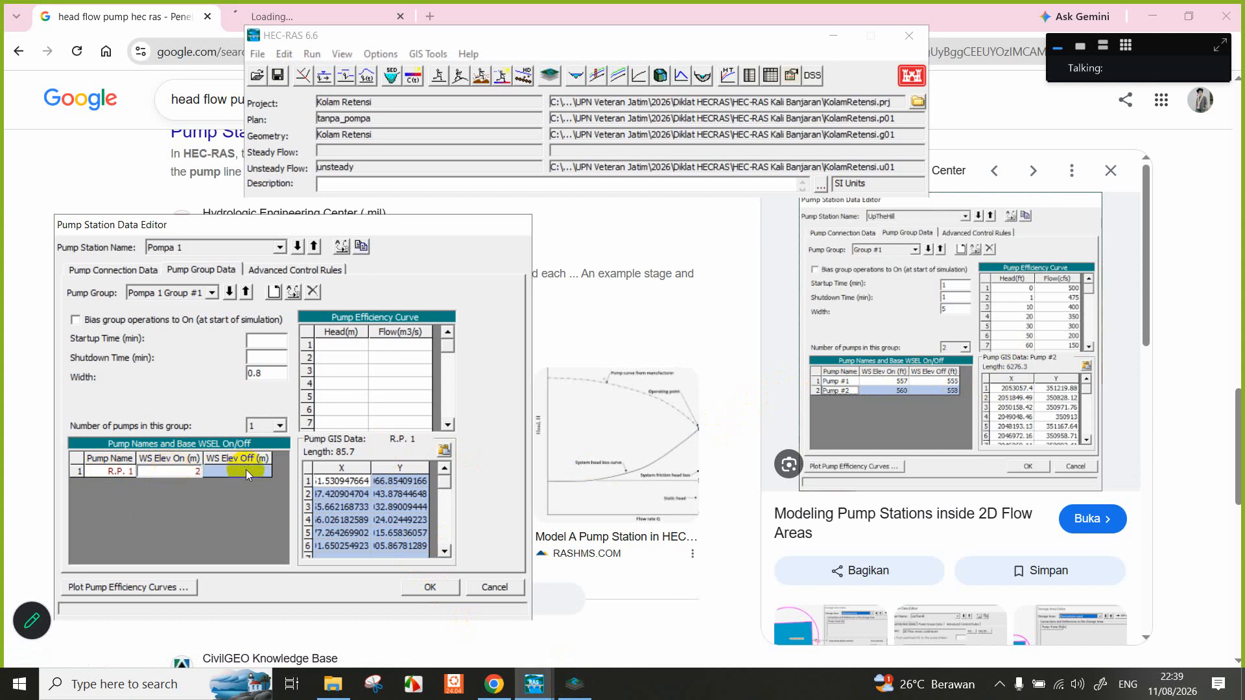
{"action": "left_click", "coordinate": [247, 470]}
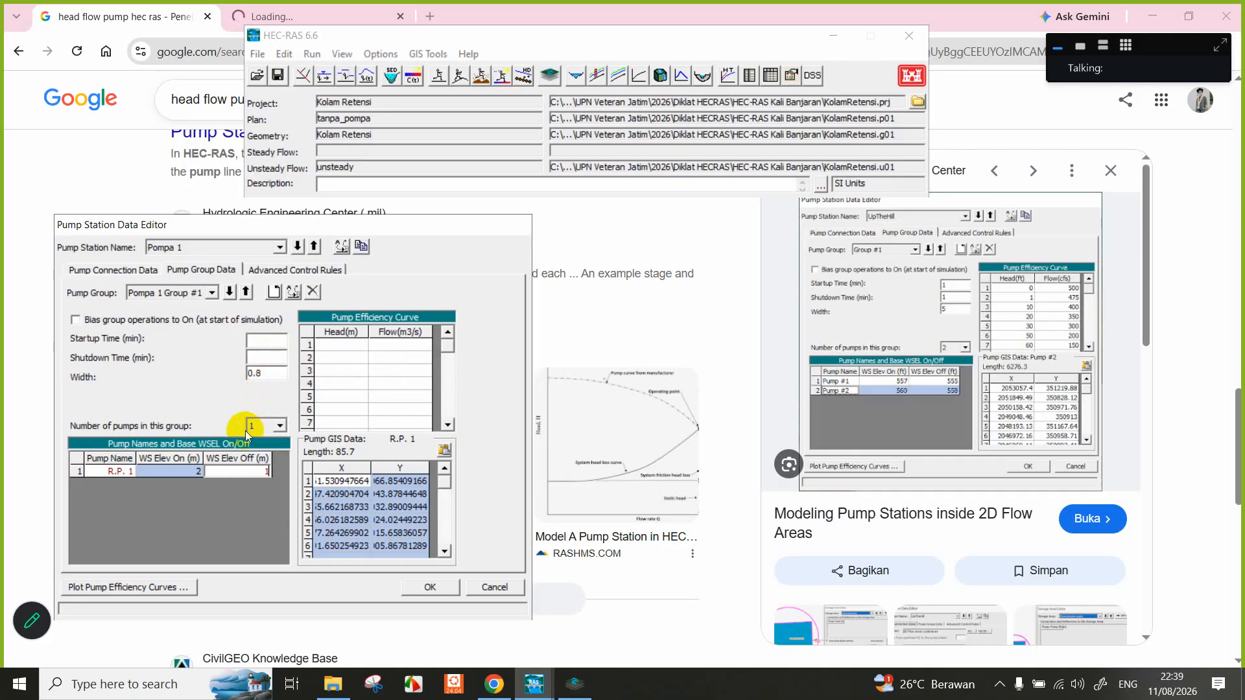
{"action": "left_click", "coordinate": [280, 426]}
{"action": "left_click", "coordinate": [281, 426]}
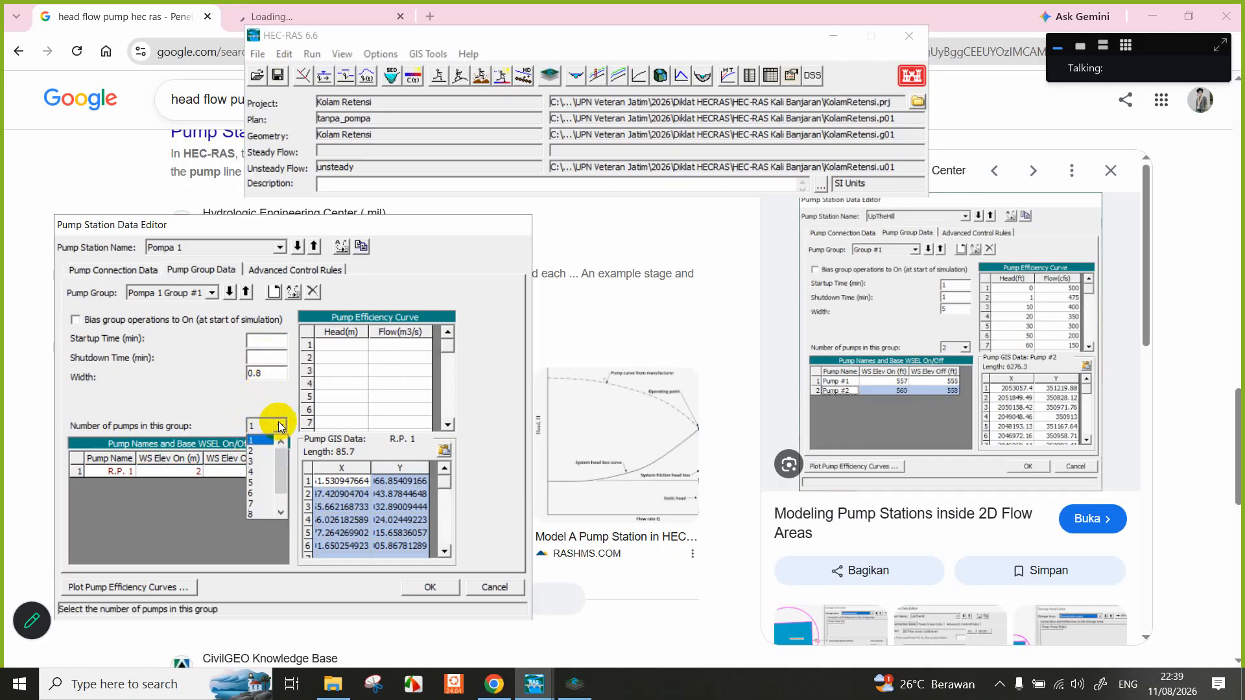
{"action": "left_click", "coordinate": [281, 426]}
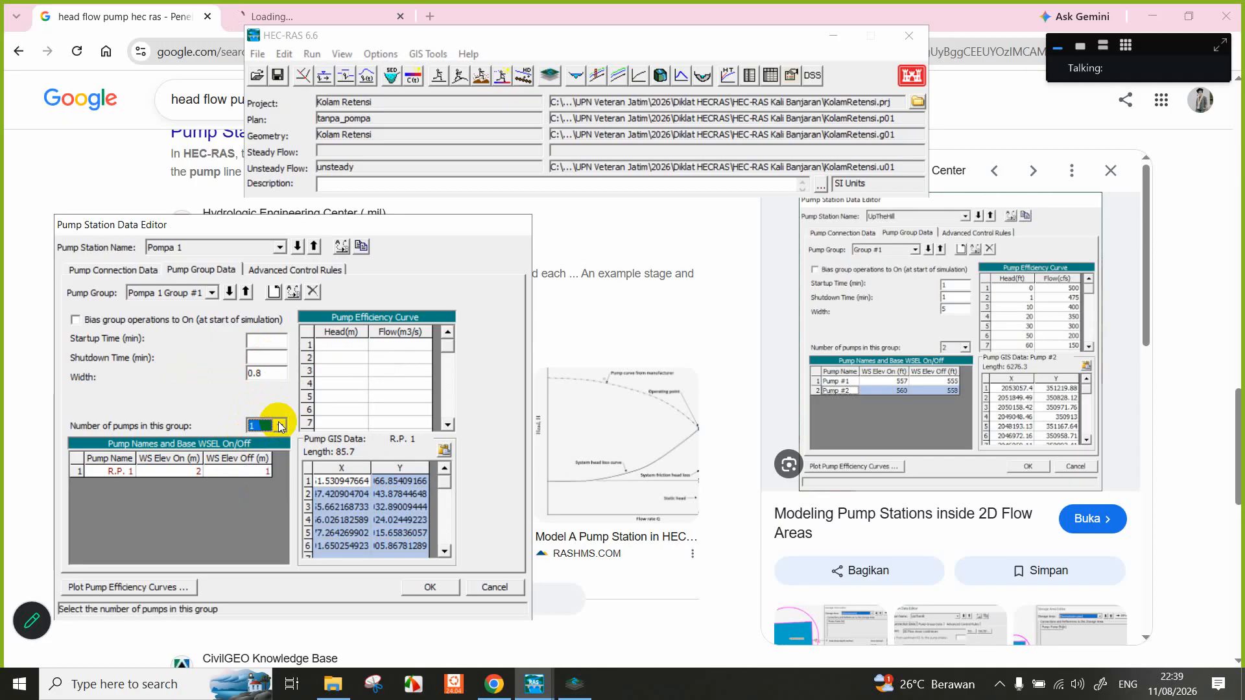
{"action": "left_click", "coordinate": [280, 427]}
{"action": "left_click", "coordinate": [265, 450]}
{"action": "left_click", "coordinate": [278, 427]}
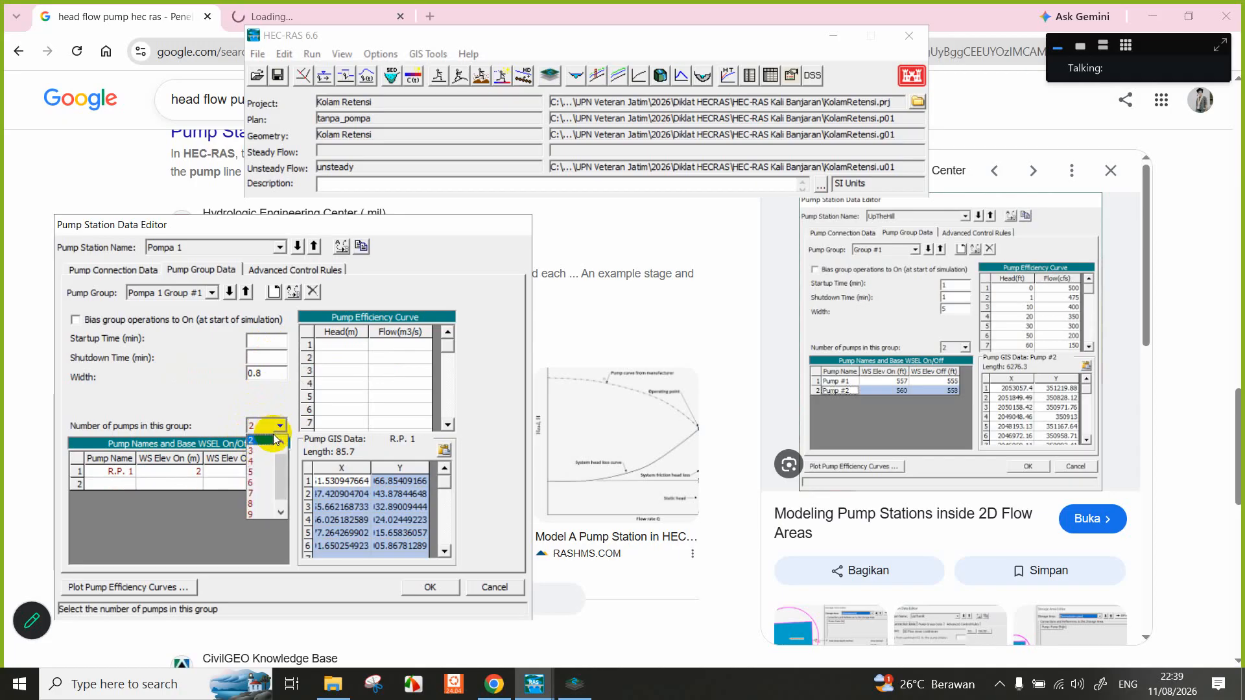
{"action": "scroll", "coordinate": [272, 441], "scroll_direction": "up", "scroll_amount": 1}
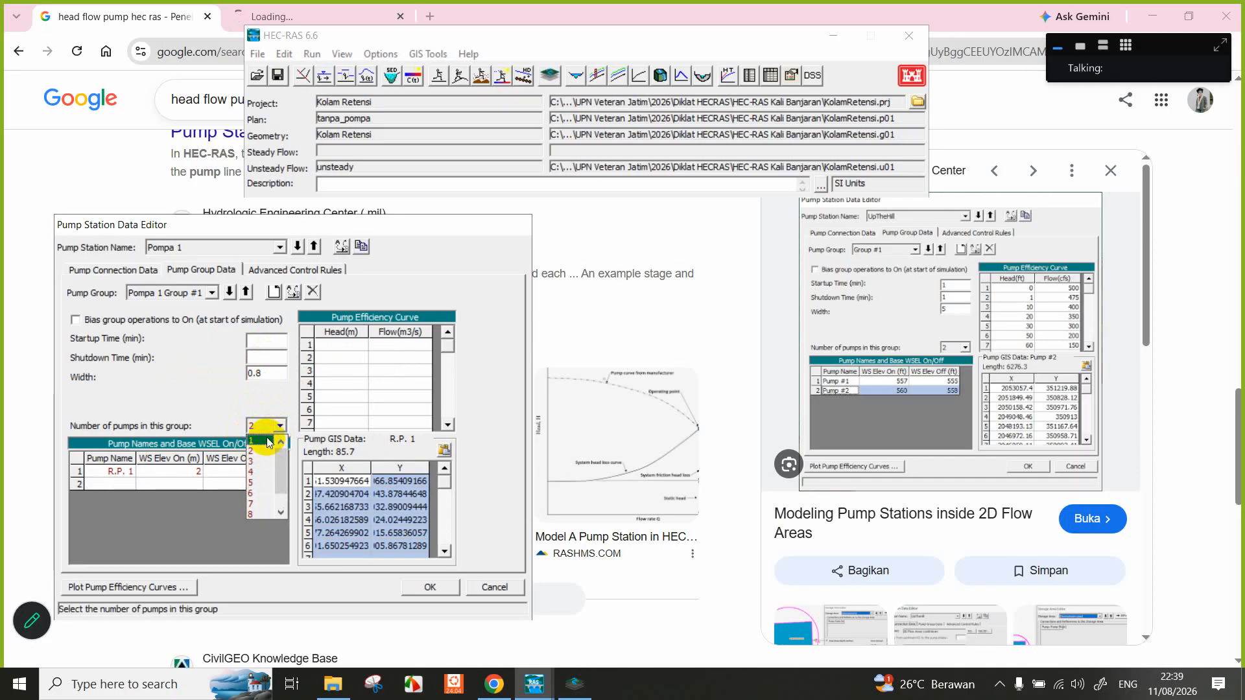
{"action": "left_click", "coordinate": [268, 441]}
Enter a head of 0 m for the first point of the Pump Efficiency Curve in Pompa 1 Group #1.
{"action": "left_click", "coordinate": [349, 350]}
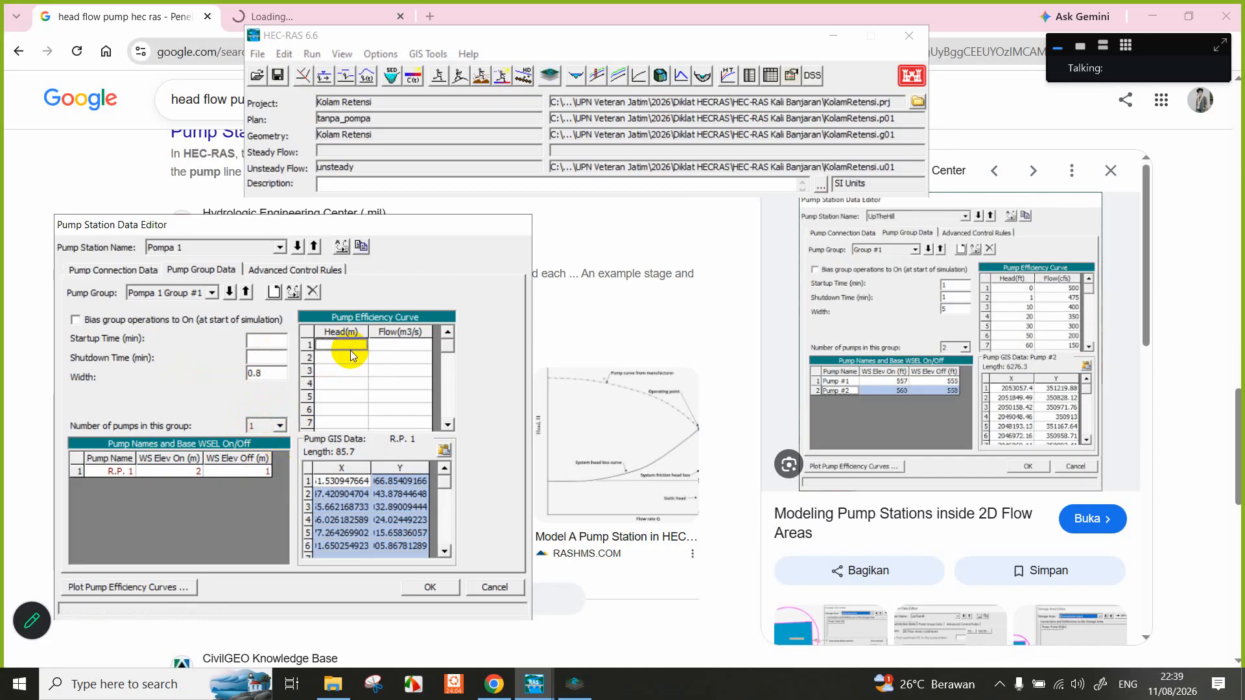
{"action": "type", "text": "0"}
{"action": "key", "text": "Tab"}
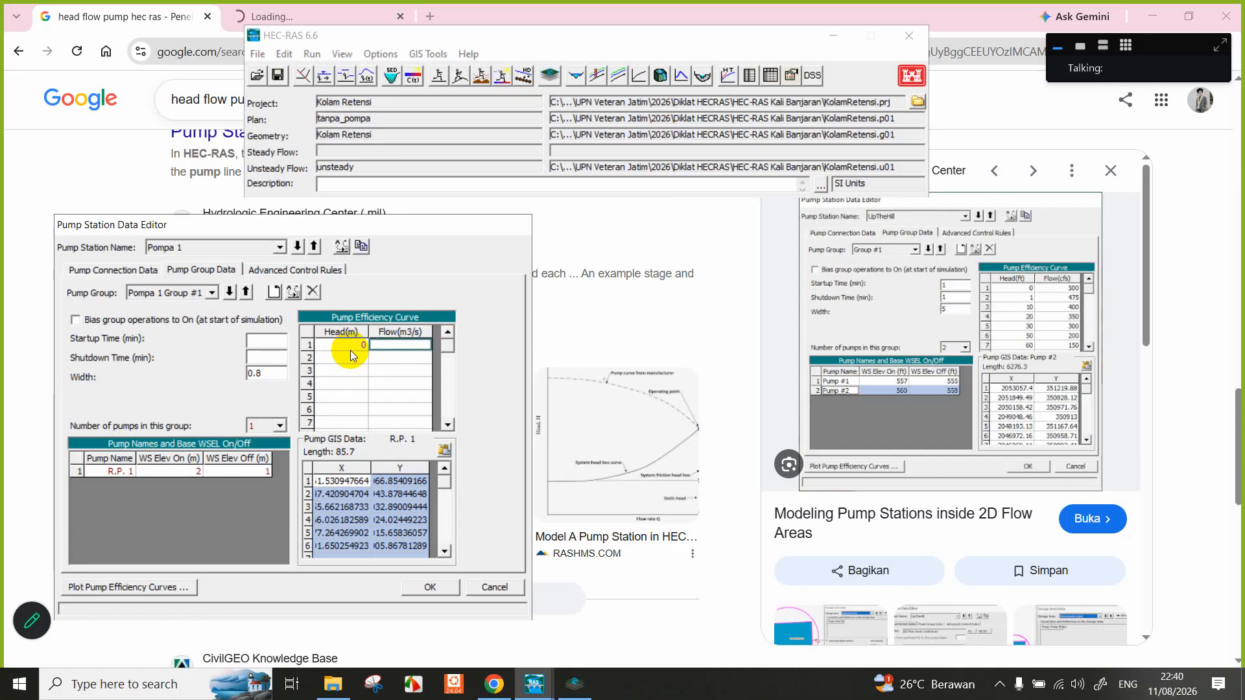
Switch to Chrome and search in a new tab for "cfs to m3/s" to get the flow unit conversion.
{"action": "left_click", "coordinate": [450, 12]}
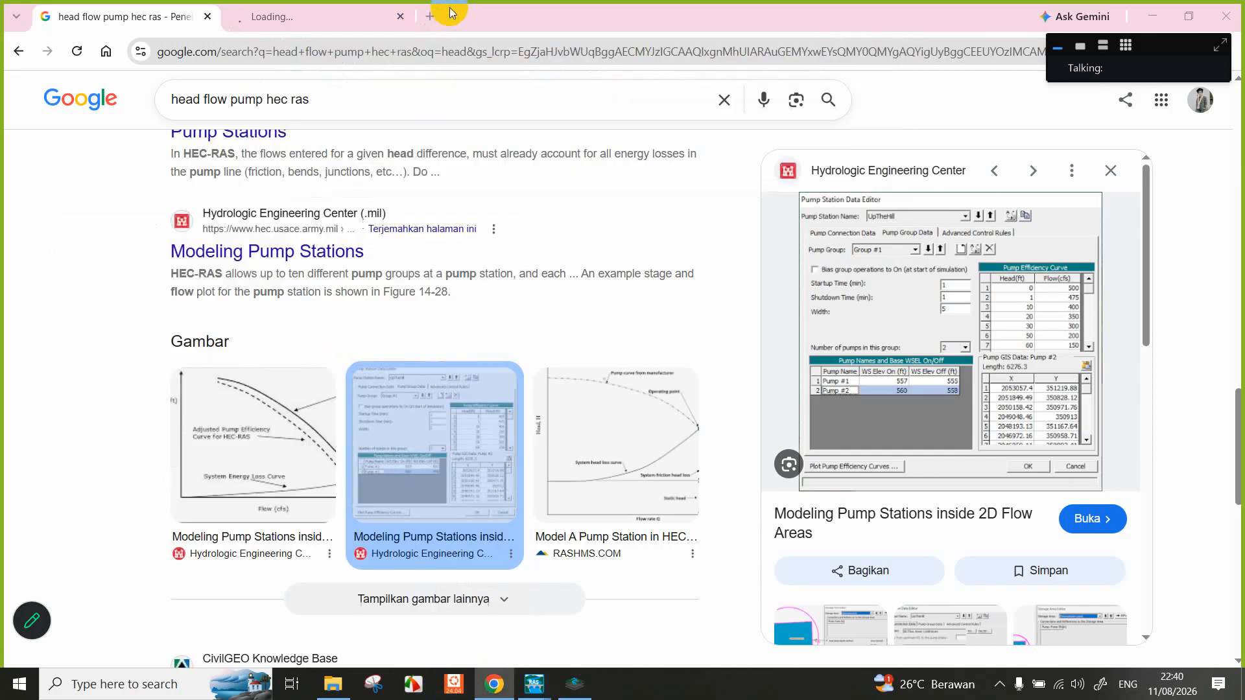
{"action": "left_click", "coordinate": [430, 17]}
{"action": "type", "text": "cfs"}
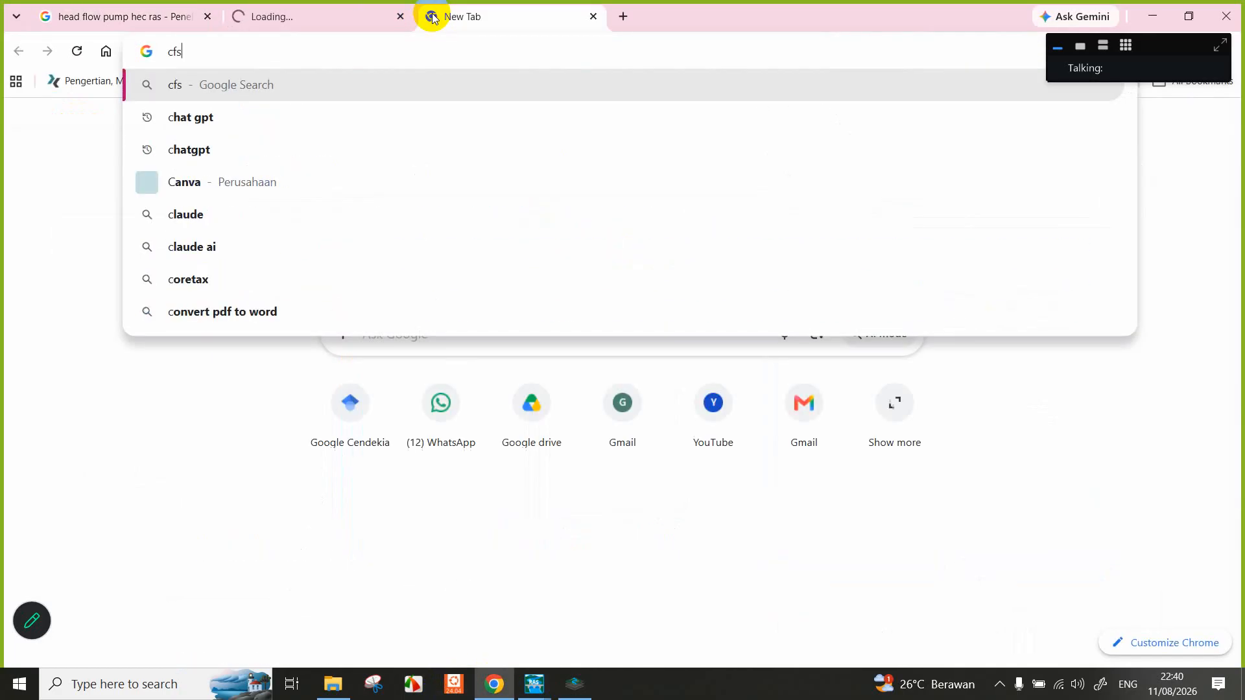
{"action": "type", "text": " to"}
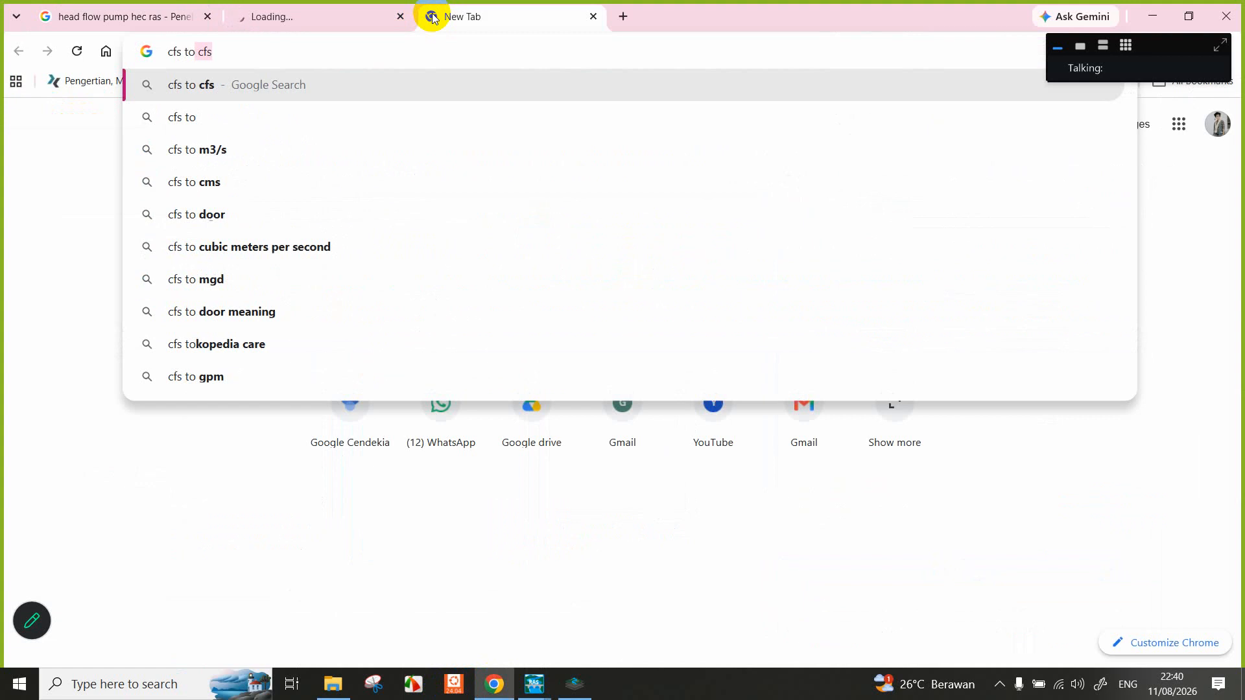
{"action": "key", "text": "Down"}
{"action": "key", "text": "Down"}
{"action": "key", "text": "Return"}
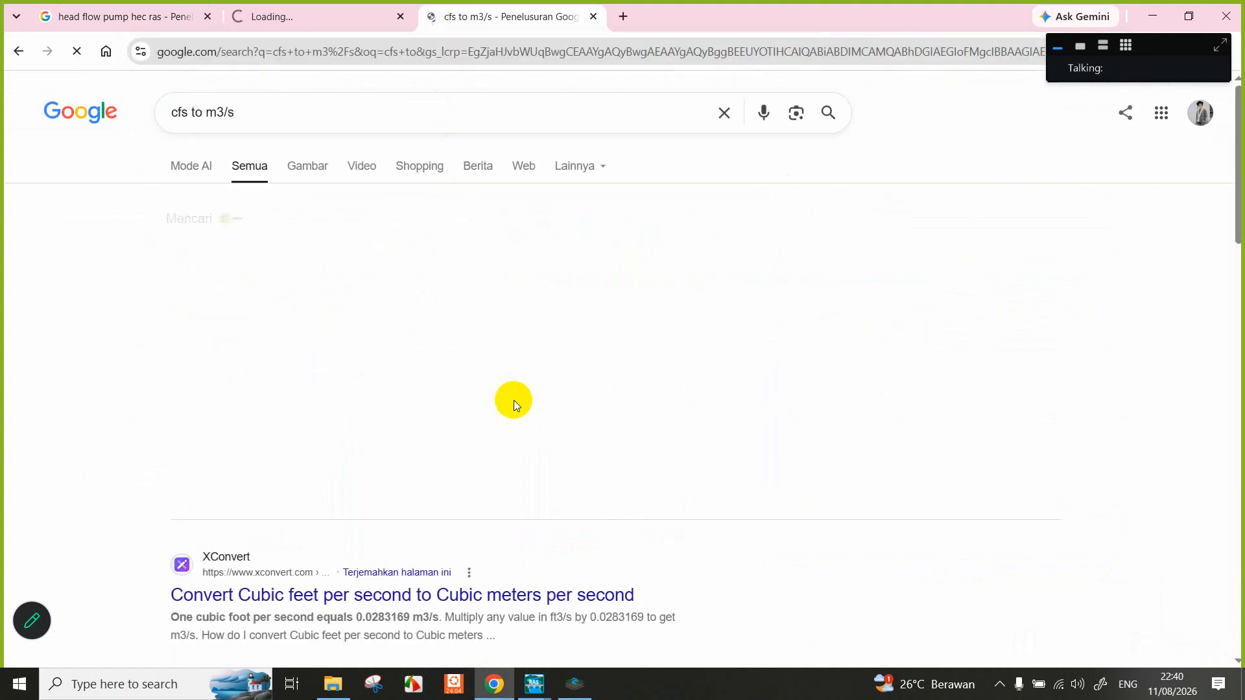
Check the cfs to m3/s conversion against the pump editor and return to the pump example in the "head flow pump hec ras" results.
{"action": "left_click", "coordinate": [1136, 24]}
{"action": "left_click", "coordinate": [571, 680]}
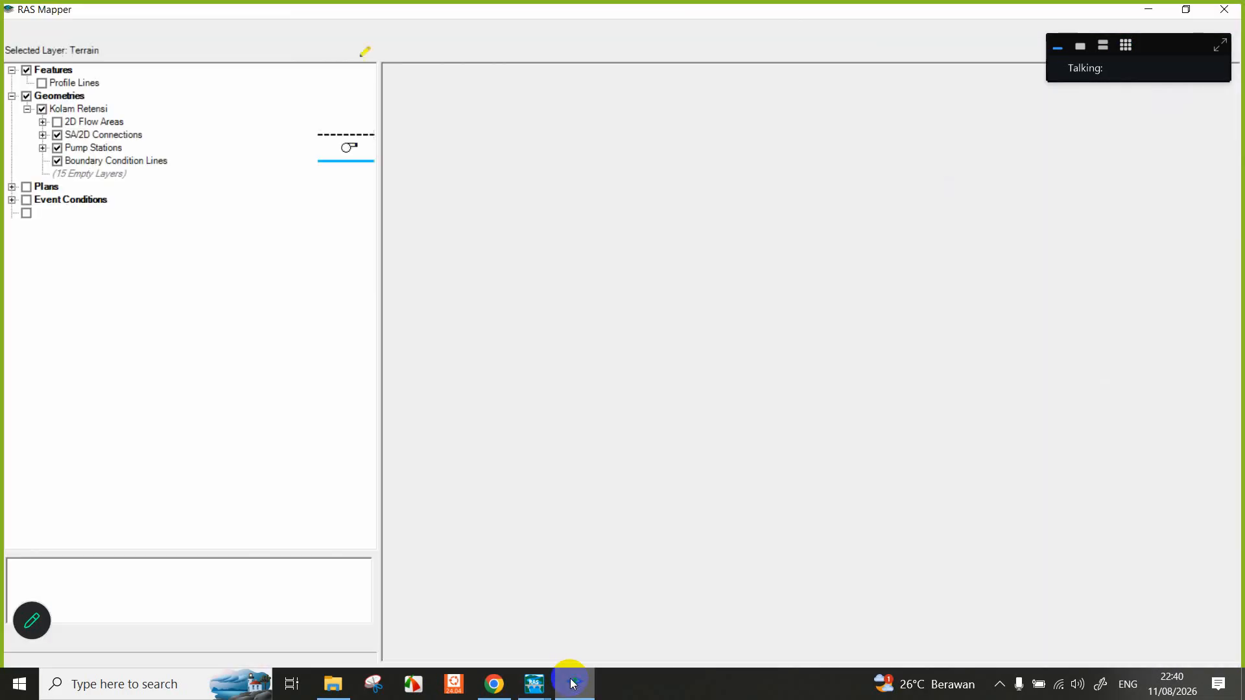
{"action": "left_click", "coordinate": [570, 682]}
{"action": "left_click", "coordinate": [543, 682]}
{"action": "left_click", "coordinate": [715, 608]}
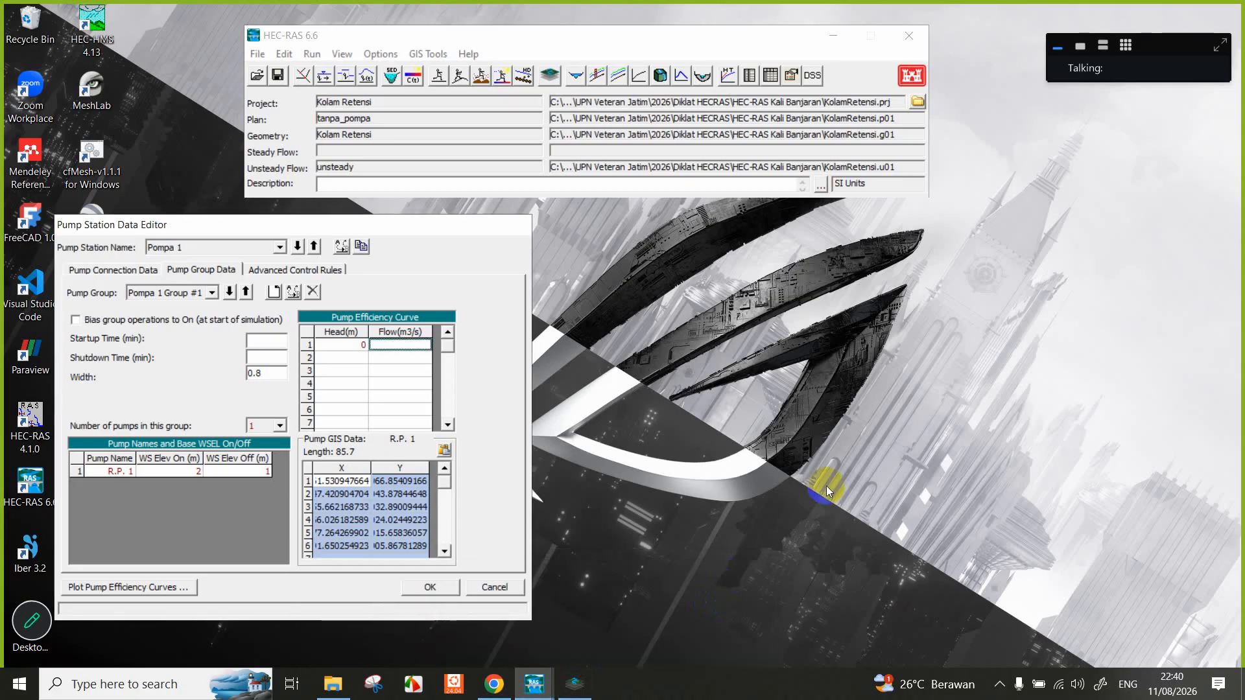
{"action": "left_click", "coordinate": [496, 682]}
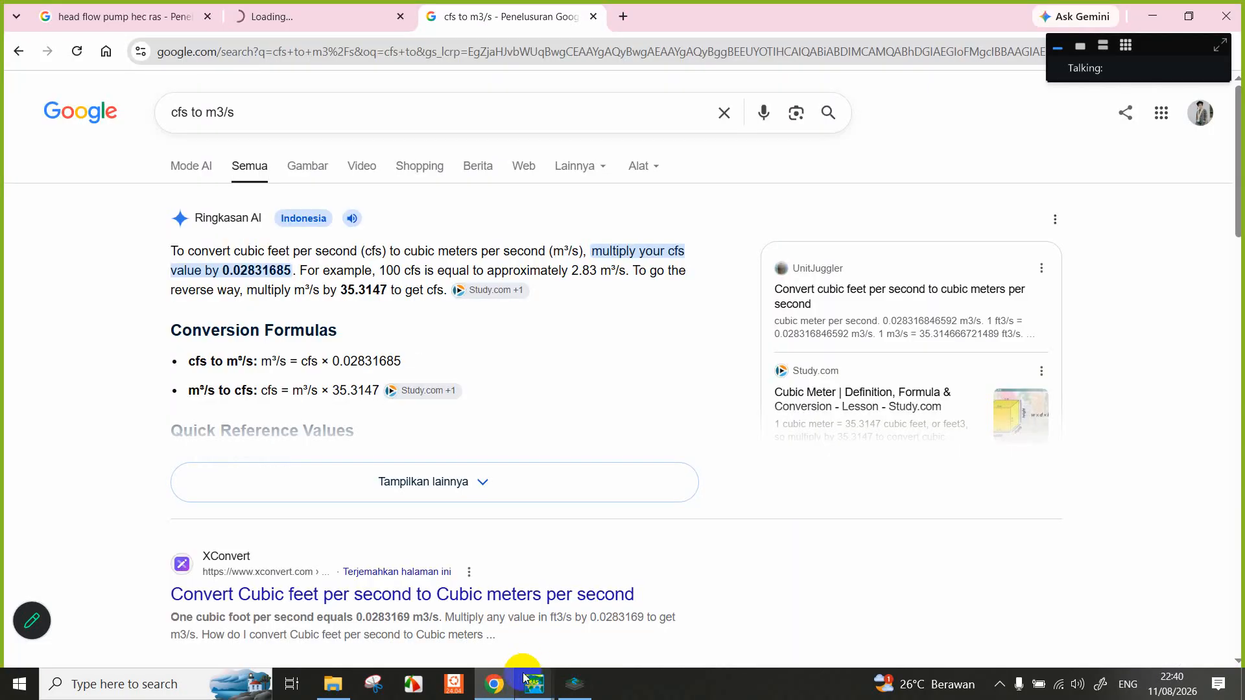
{"action": "left_click", "coordinate": [294, 18]}
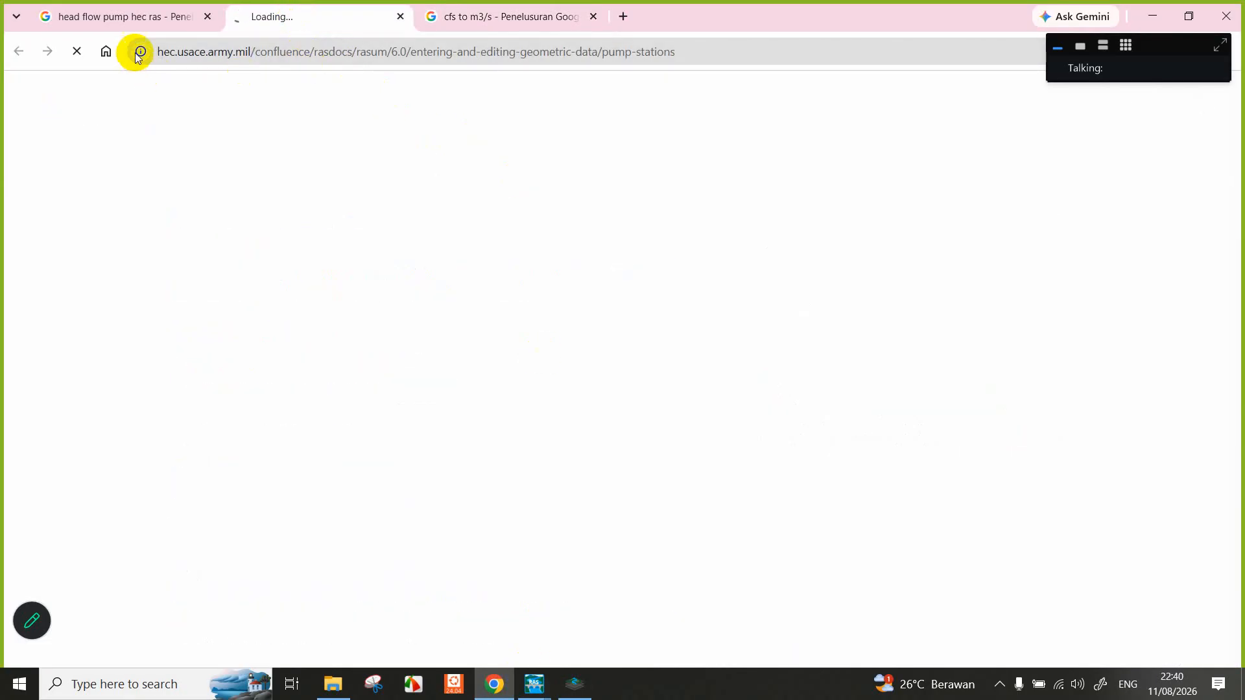
{"action": "left_click", "coordinate": [139, 18]}
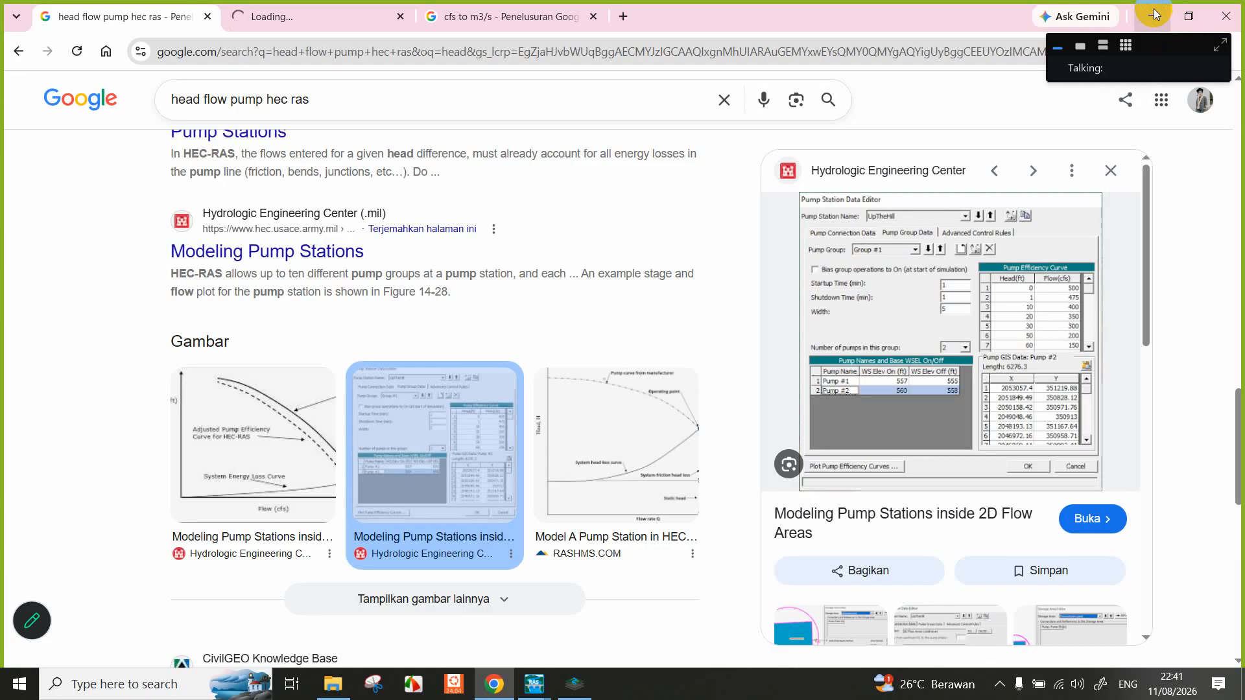
Back in HEC-RAS, set the flow of the first efficiency curve point to 14 m3/s.
{"action": "left_click", "coordinate": [1155, 15]}
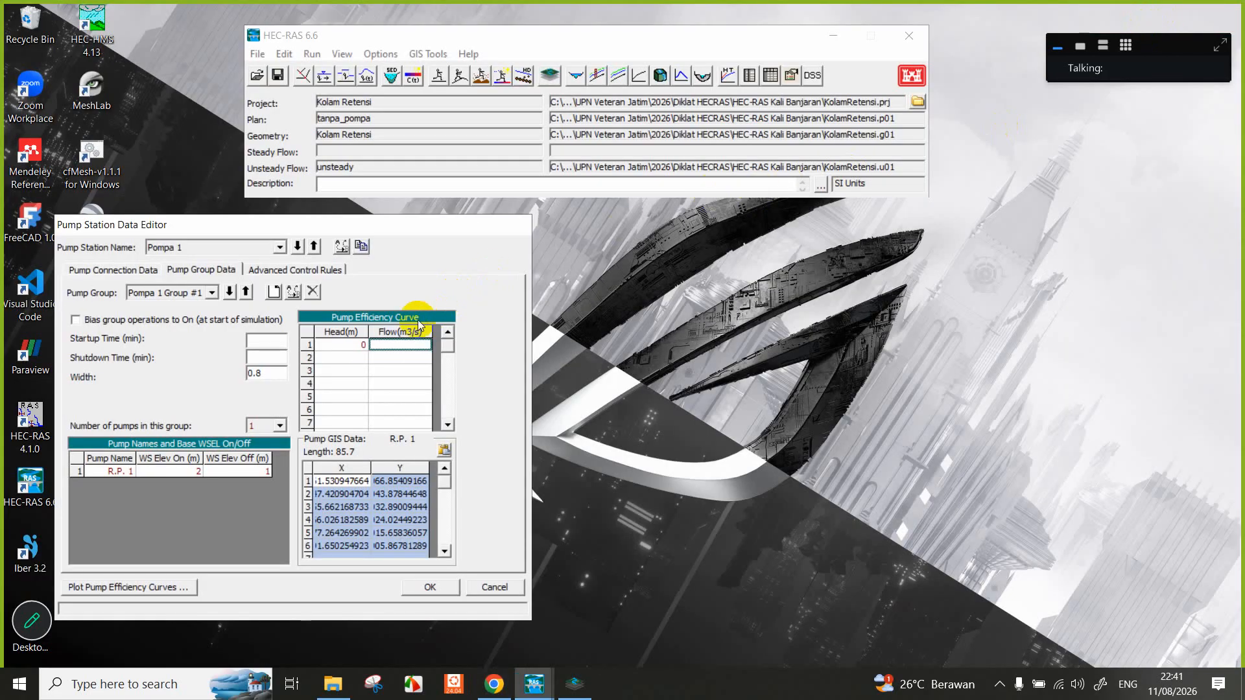
{"action": "left_click", "coordinate": [407, 345]}
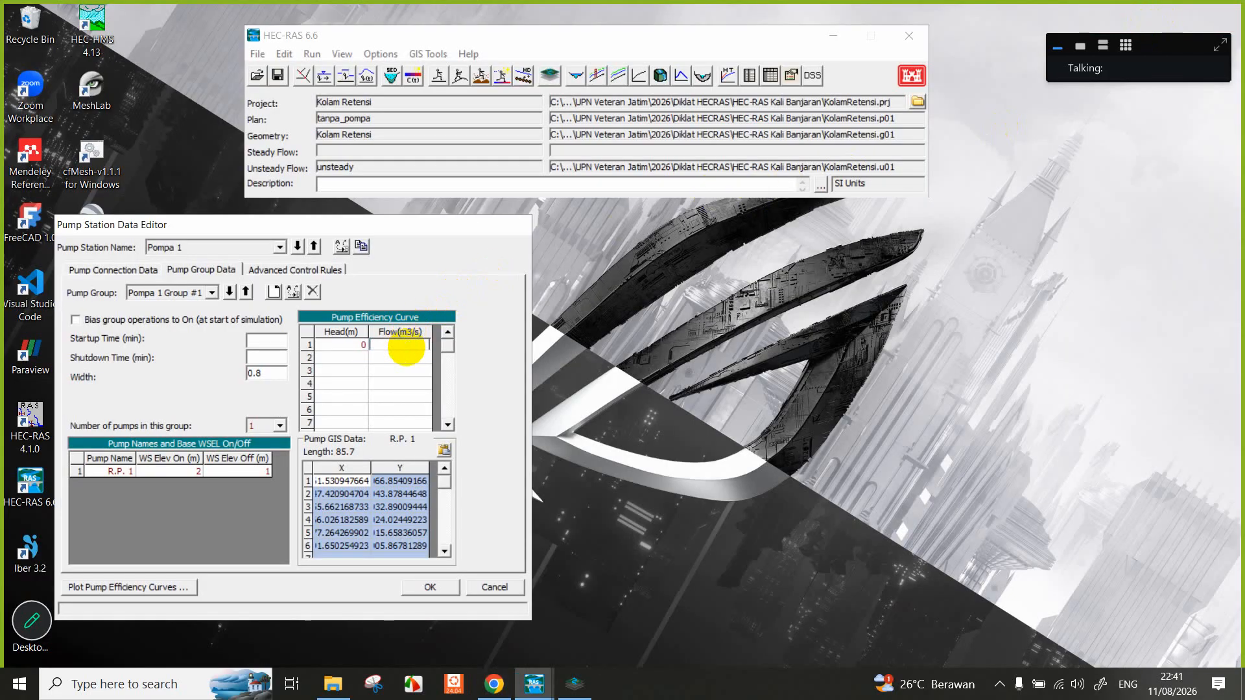
{"action": "type", "text": "14"}
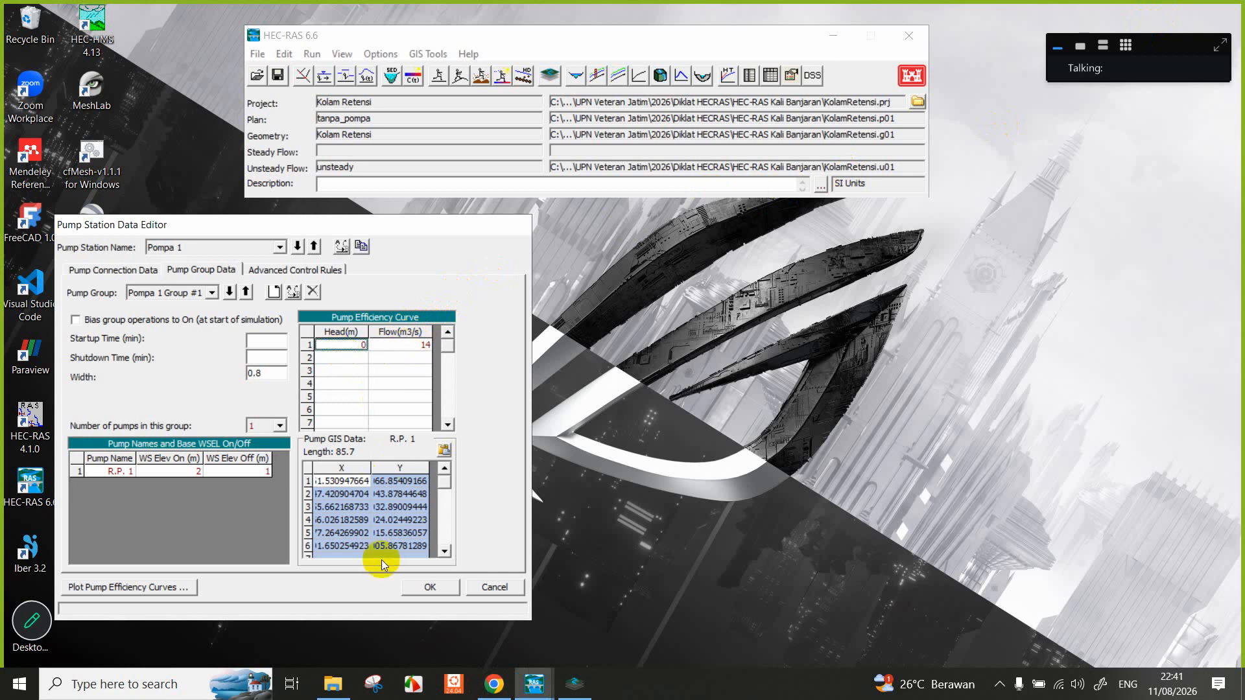
Arrange the Chrome window with the example image beside the Pump Station Data Editor and select the second curve point's head.
{"action": "left_click", "coordinate": [494, 684]}
{"action": "key", "text": "super+Right"}
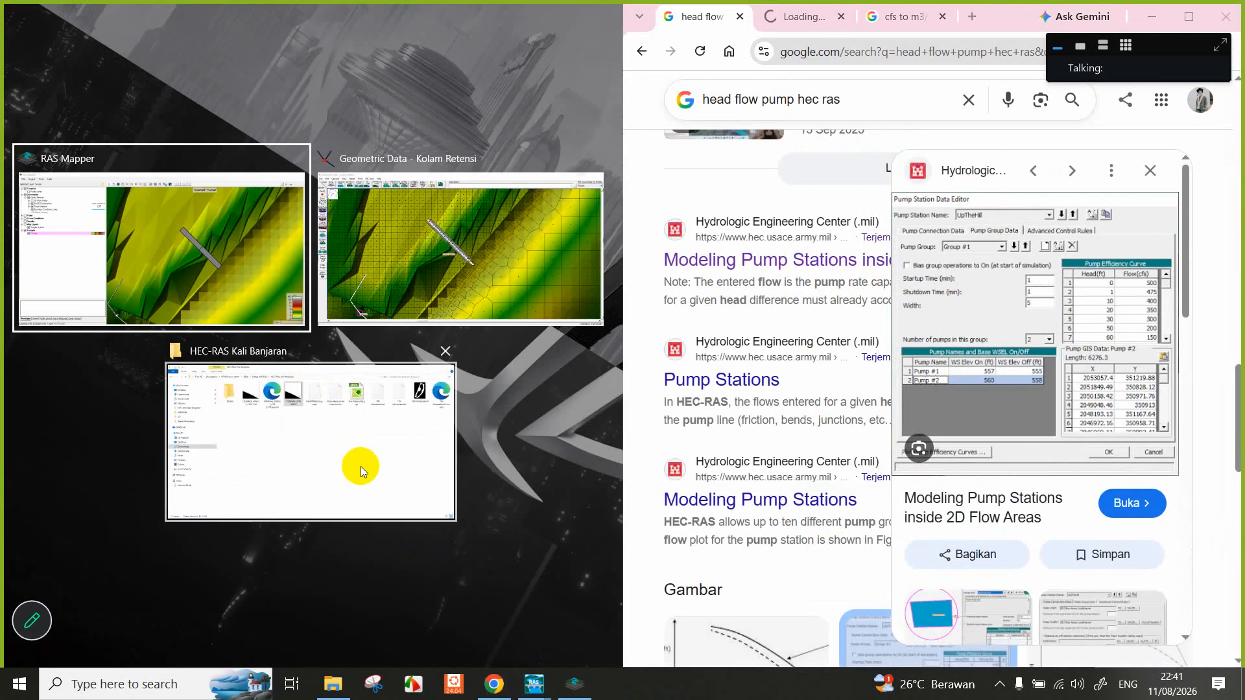
{"action": "left_click", "coordinate": [535, 579]}
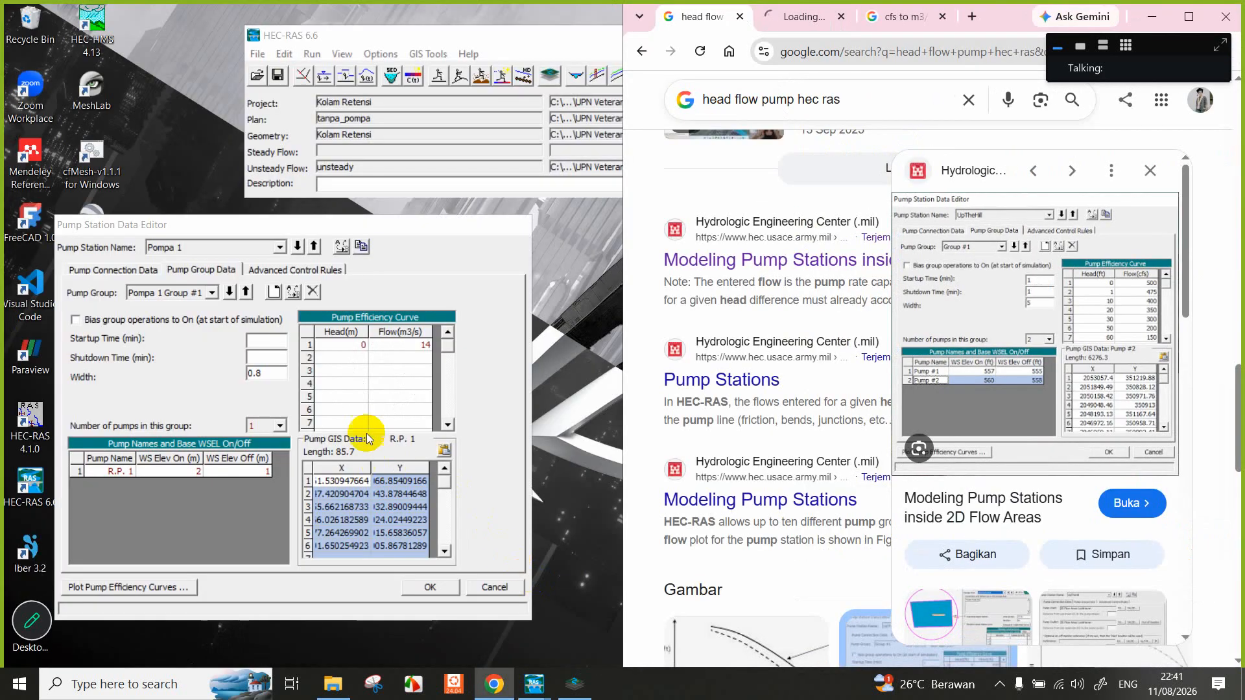
{"action": "left_click", "coordinate": [358, 357]}
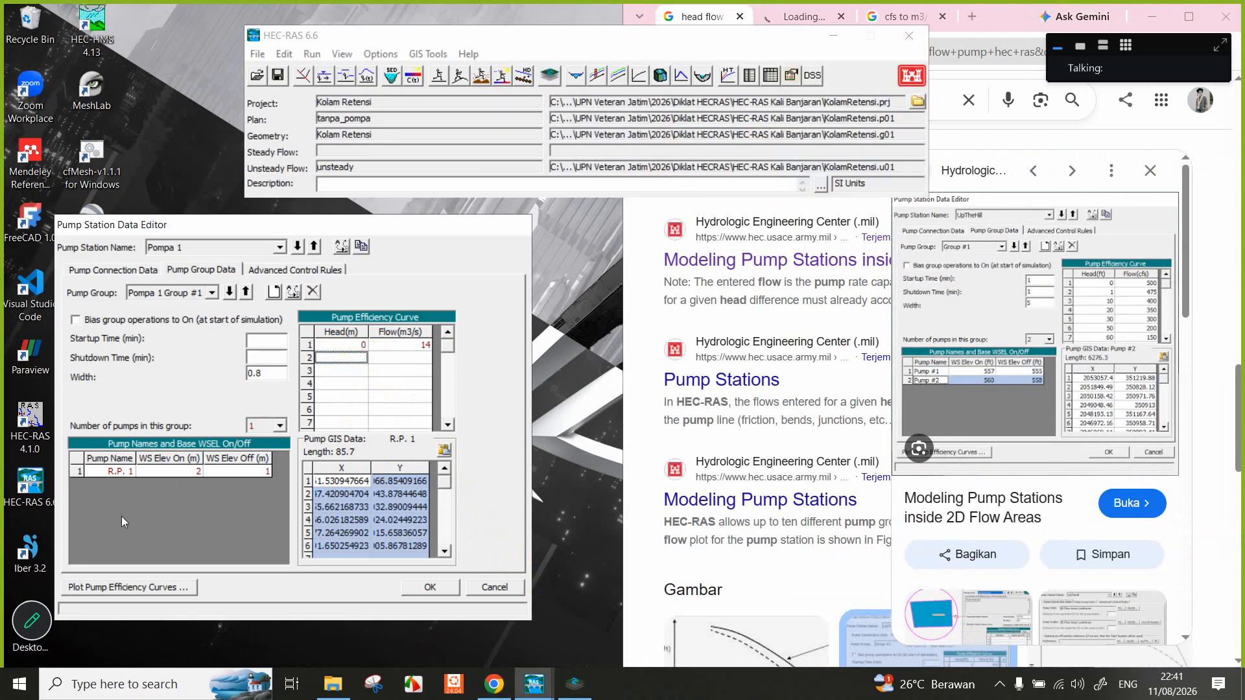
In Chrome, replace the cfs conversion search with a search for "feet to meter".
{"action": "left_click", "coordinate": [494, 685]}
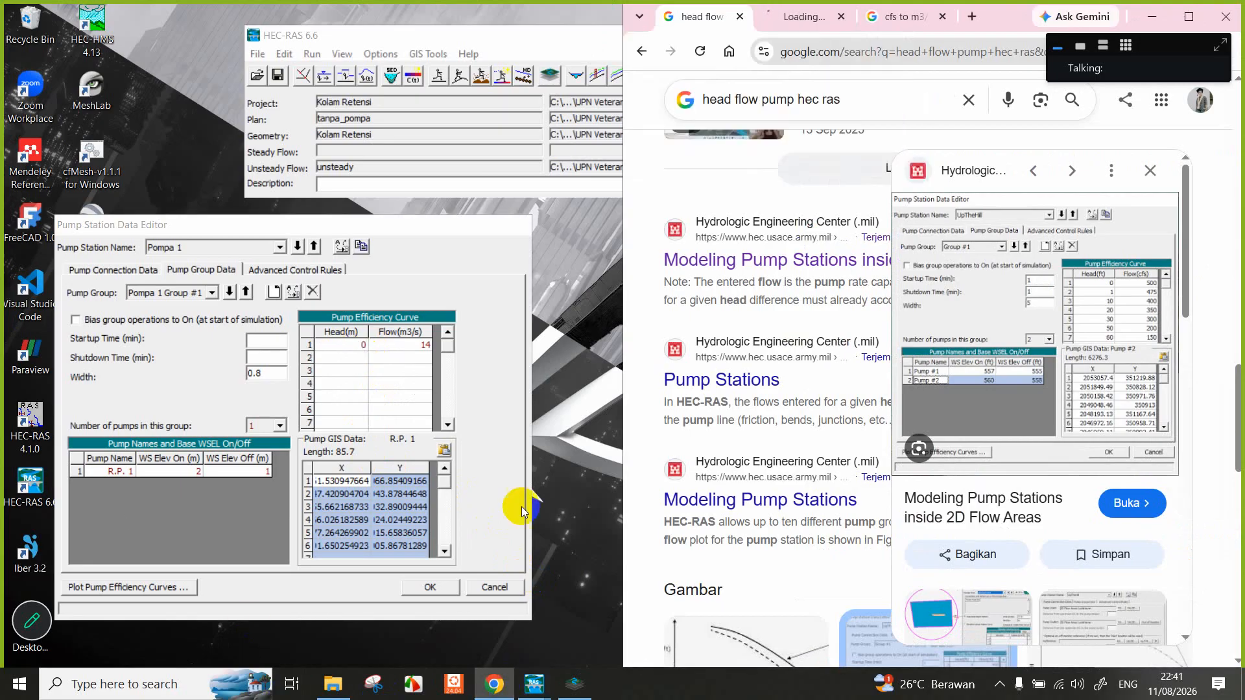
{"action": "left_click", "coordinate": [898, 17]}
{"action": "left_click", "coordinate": [846, 121]}
{"action": "key", "text": "ctrl+a"}
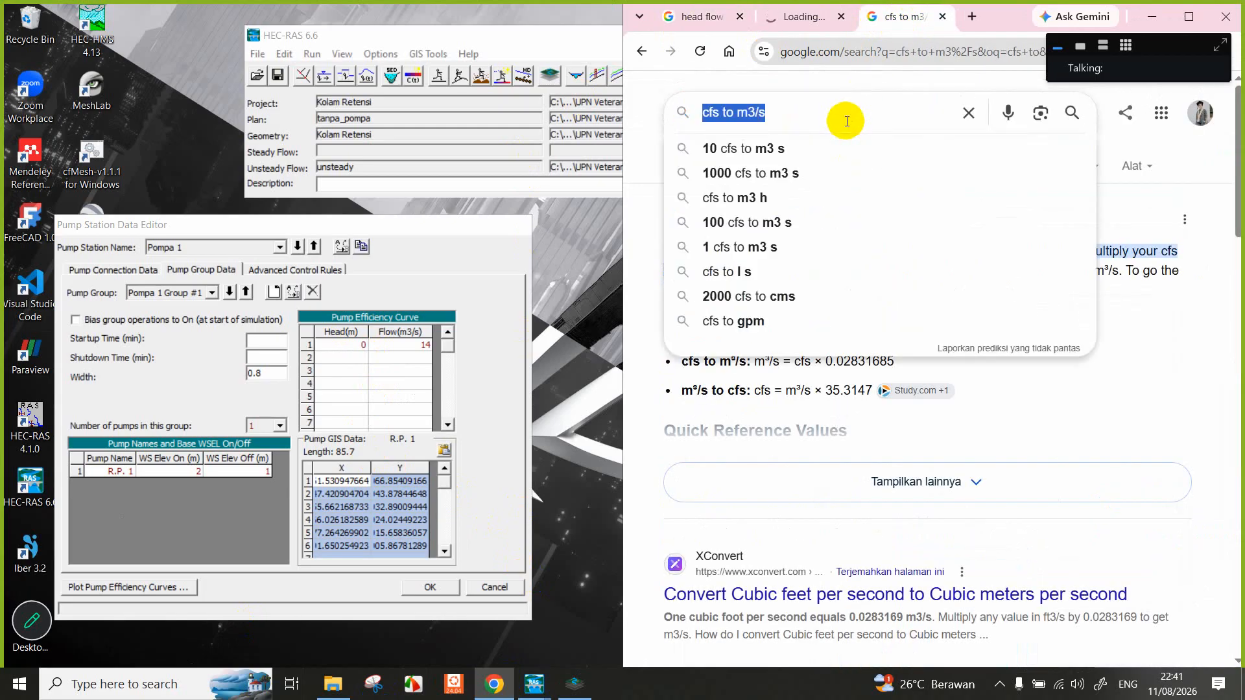
{"action": "type", "text": "feet to meter"}
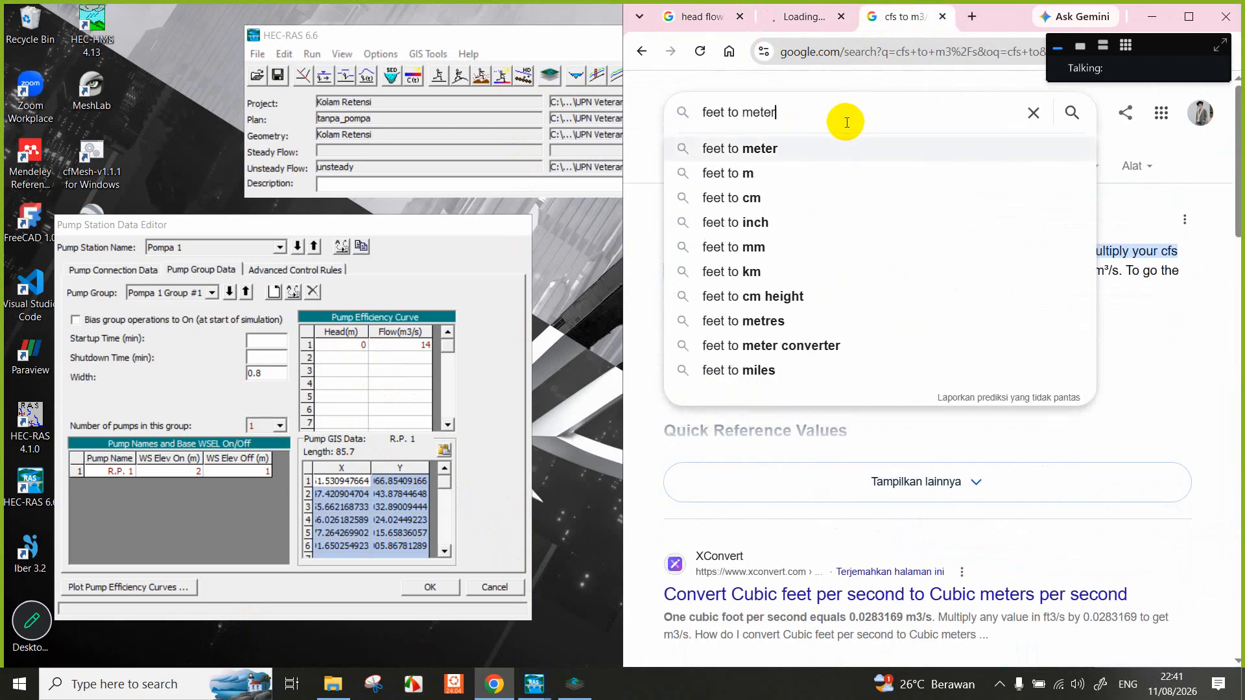
{"action": "key", "text": "Return"}
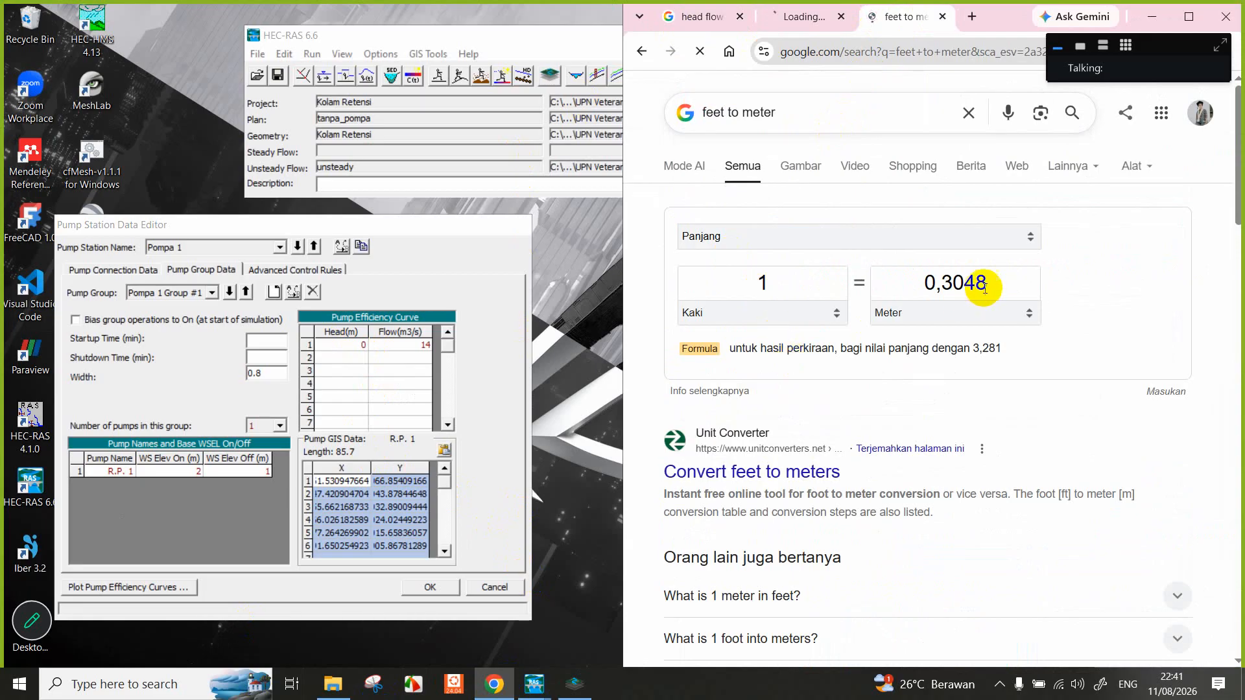
Set the second curve point's head to 0.3 m, and bring back the pump example in Chrome after closing the loading page.
{"action": "left_click", "coordinate": [1155, 19]}
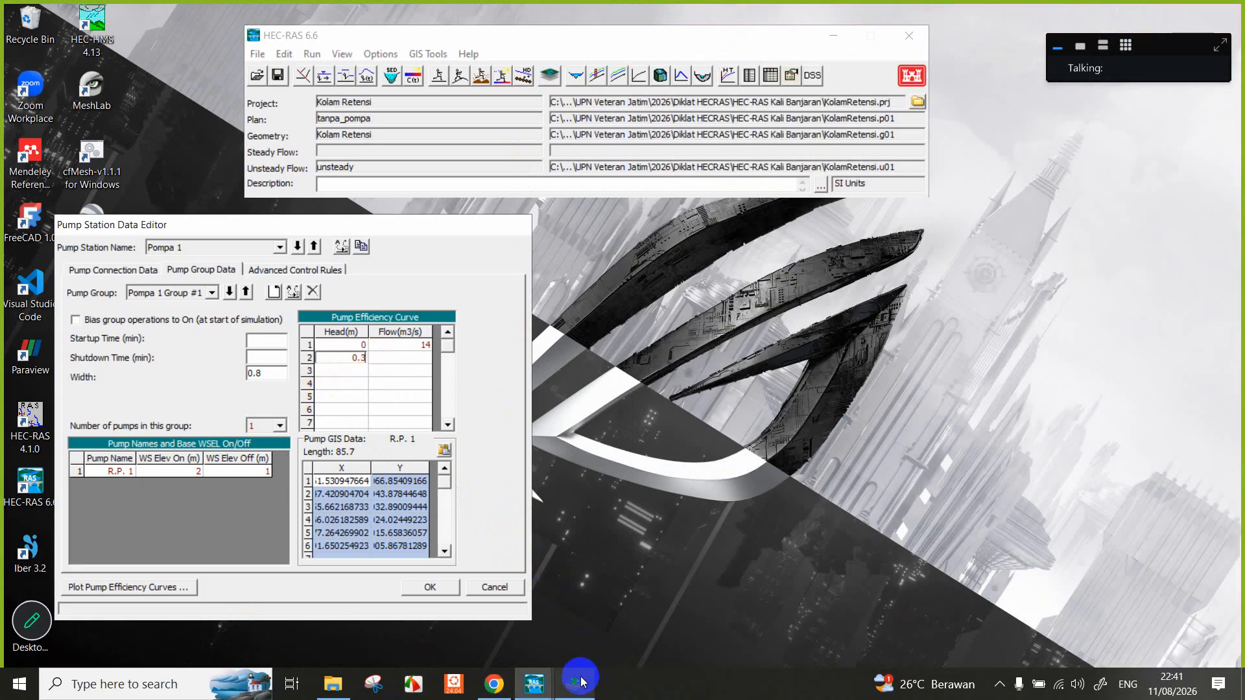
{"action": "left_click", "coordinate": [494, 685]}
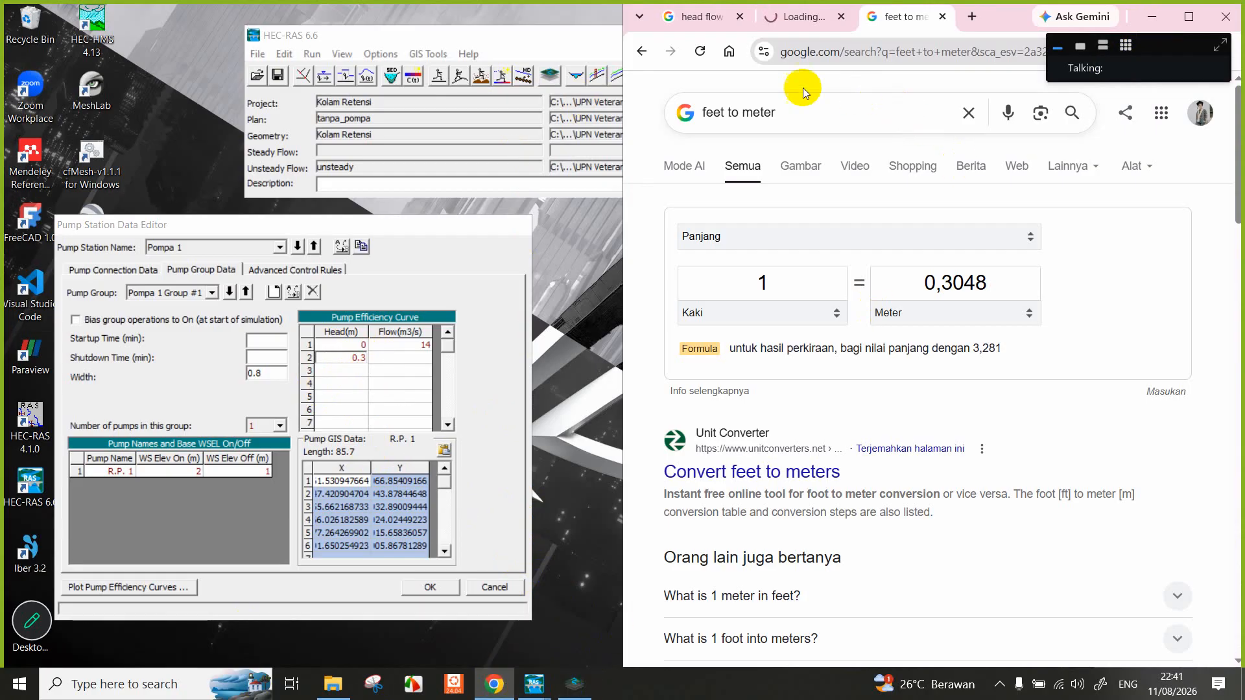
{"action": "left_click", "coordinate": [806, 18]}
{"action": "left_click", "coordinate": [840, 17]}
{"action": "left_click", "coordinate": [713, 18]}
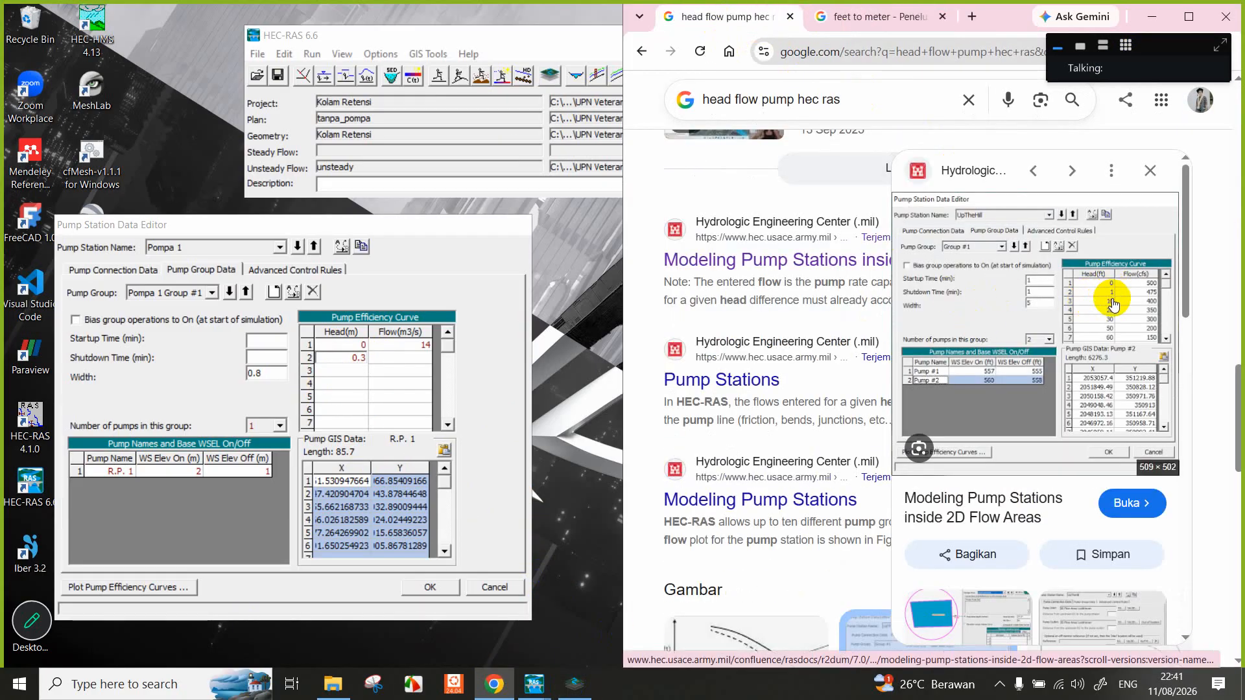
Set the second curve point's flow to 13 m3/s and add a third point with head 3 m and flow 11 m3/s.
{"action": "left_click", "coordinate": [410, 359]}
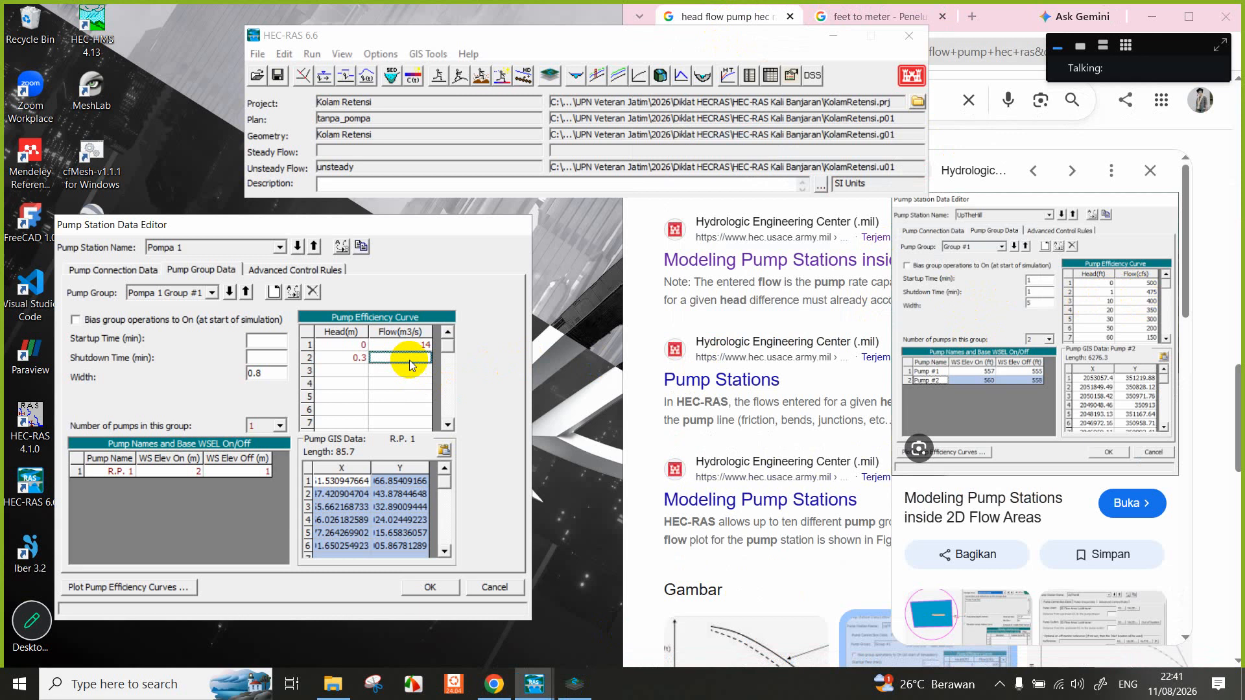
{"action": "left_click", "coordinate": [341, 371]}
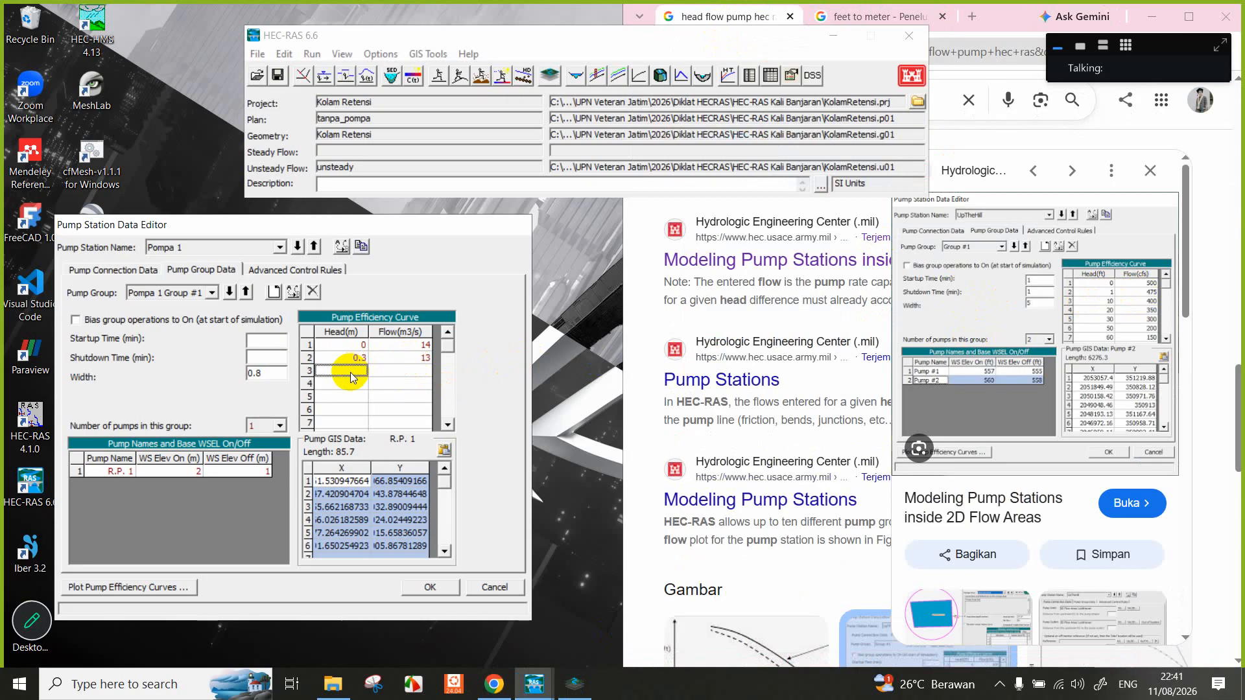
{"action": "type", "text": "0.33"}
{"action": "key", "text": "BackSpace"}
{"action": "key", "text": "BackSpace"}
{"action": "key", "text": "BackSpace"}
{"action": "key", "text": "BackSpace"}
{"action": "type", "text": "3"}
{"action": "left_click", "coordinate": [406, 371]}
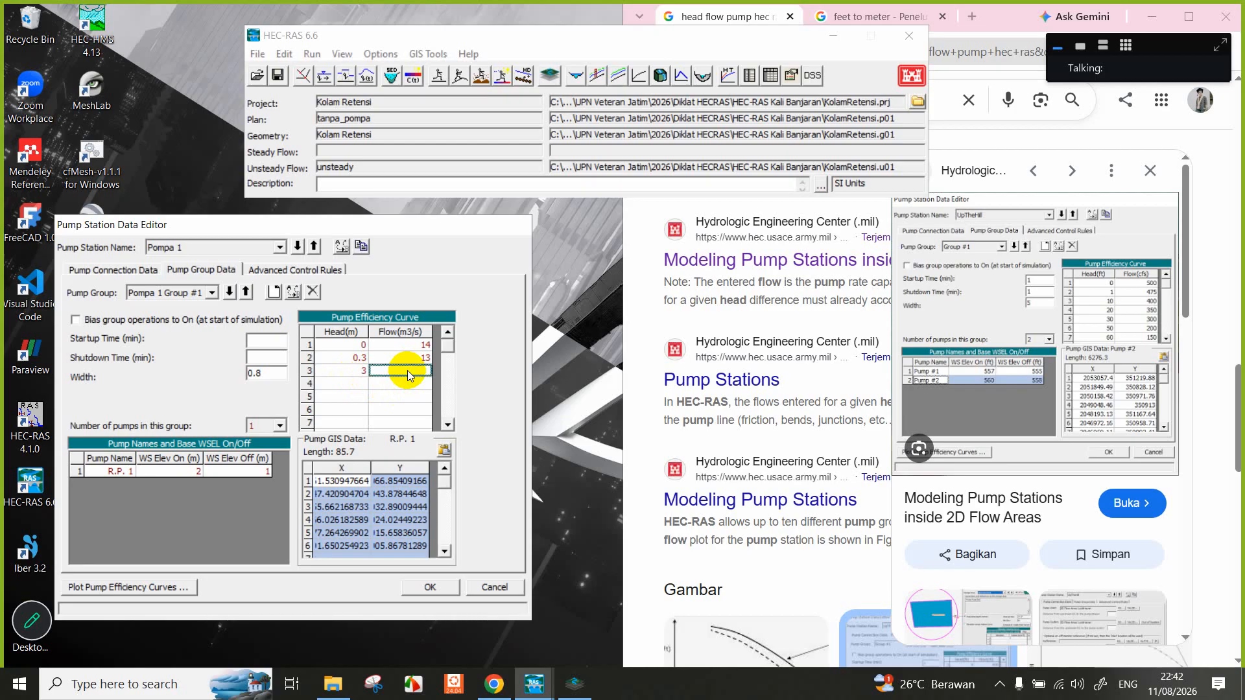
Add a fourth efficiency curve point with head 6 m and flow 9.5 m3/s.
{"action": "left_click", "coordinate": [334, 382]}
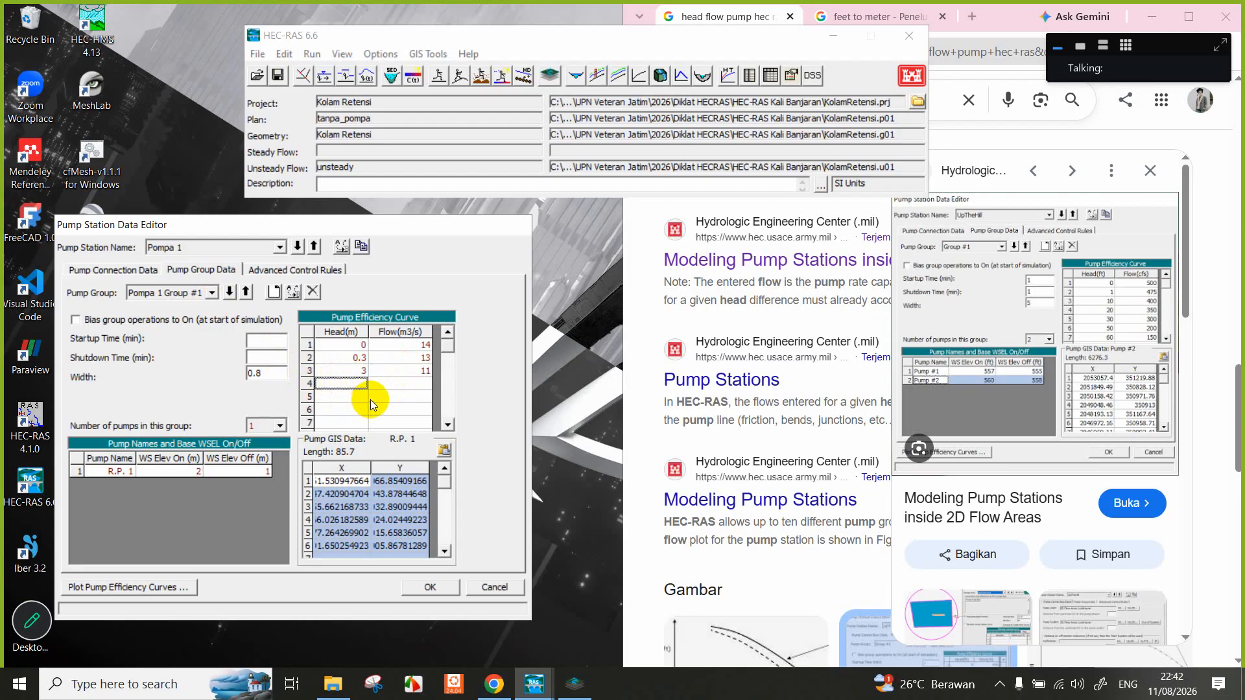
{"action": "type", "text": "6"}
{"action": "left_click", "coordinate": [384, 383]}
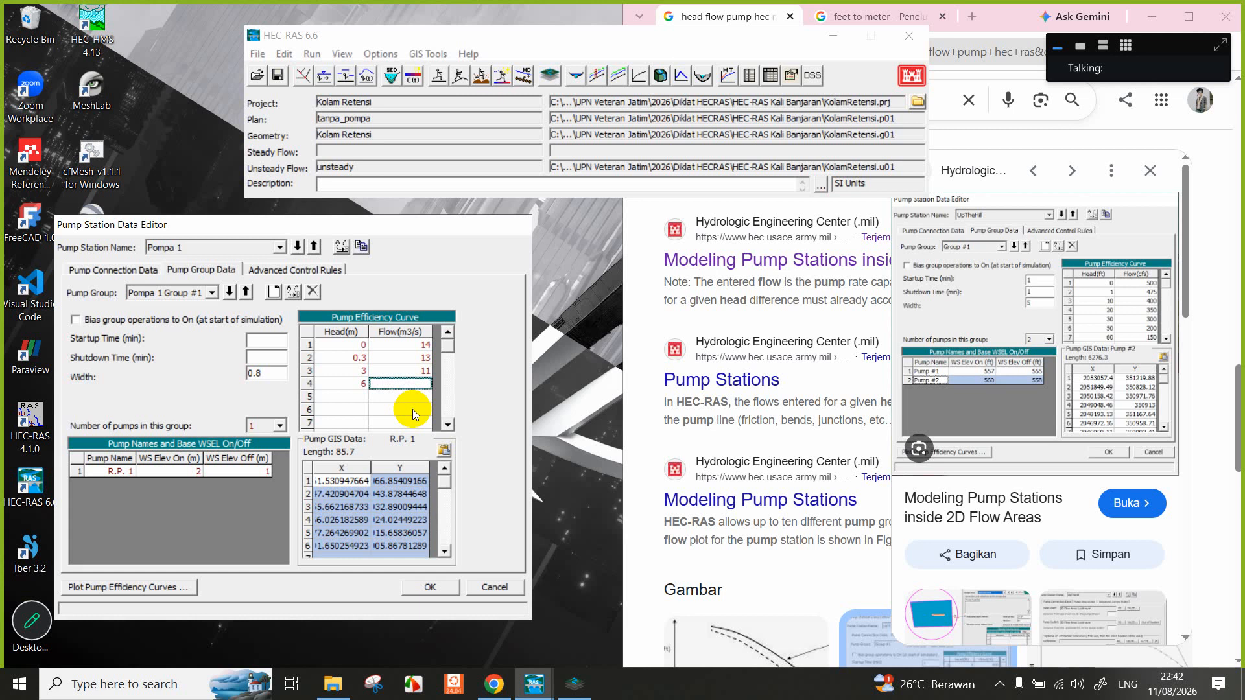
{"action": "type", "text": "10"}
{"action": "key", "text": "BackSpace"}
{"action": "key", "text": "BackSpace"}
{"action": "type", "text": "9."}
Add a fifth efficiency curve point with head 9 m and flow 8.4 m3/s.
{"action": "left_click", "coordinate": [362, 395]}
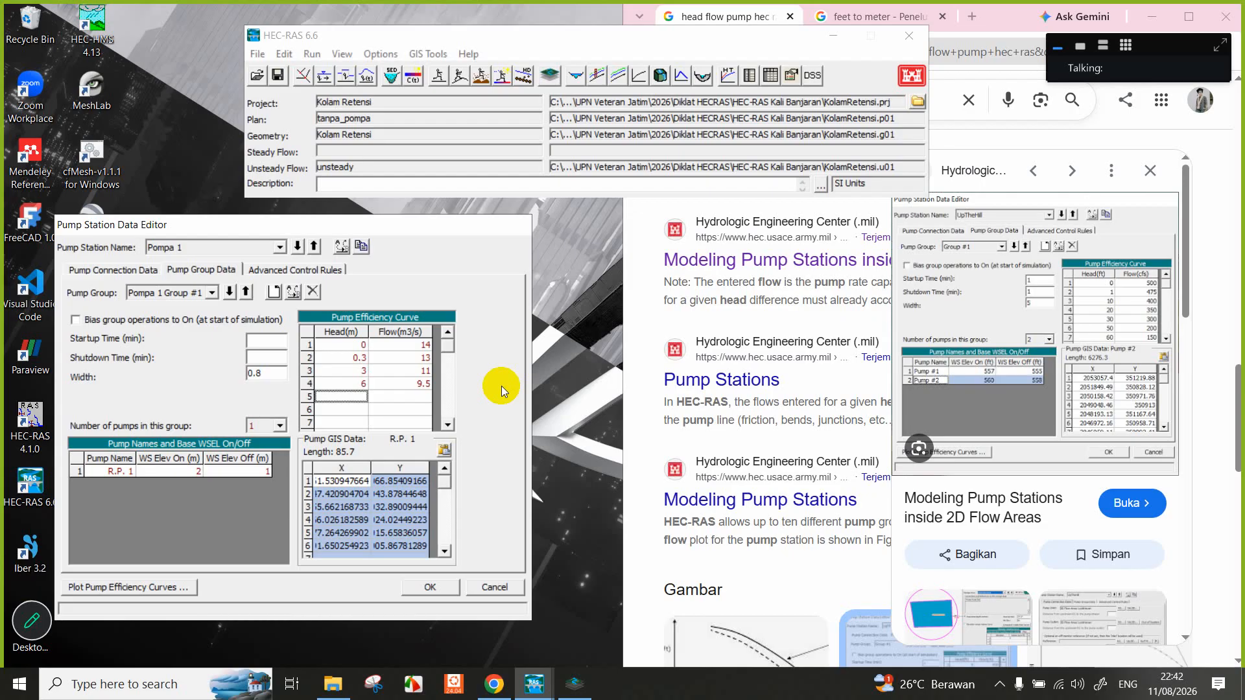
{"action": "type", "text": "9"}
{"action": "key", "text": "Tab"}
{"action": "type", "text": "8.4"}
{"action": "key", "text": "Tab"}
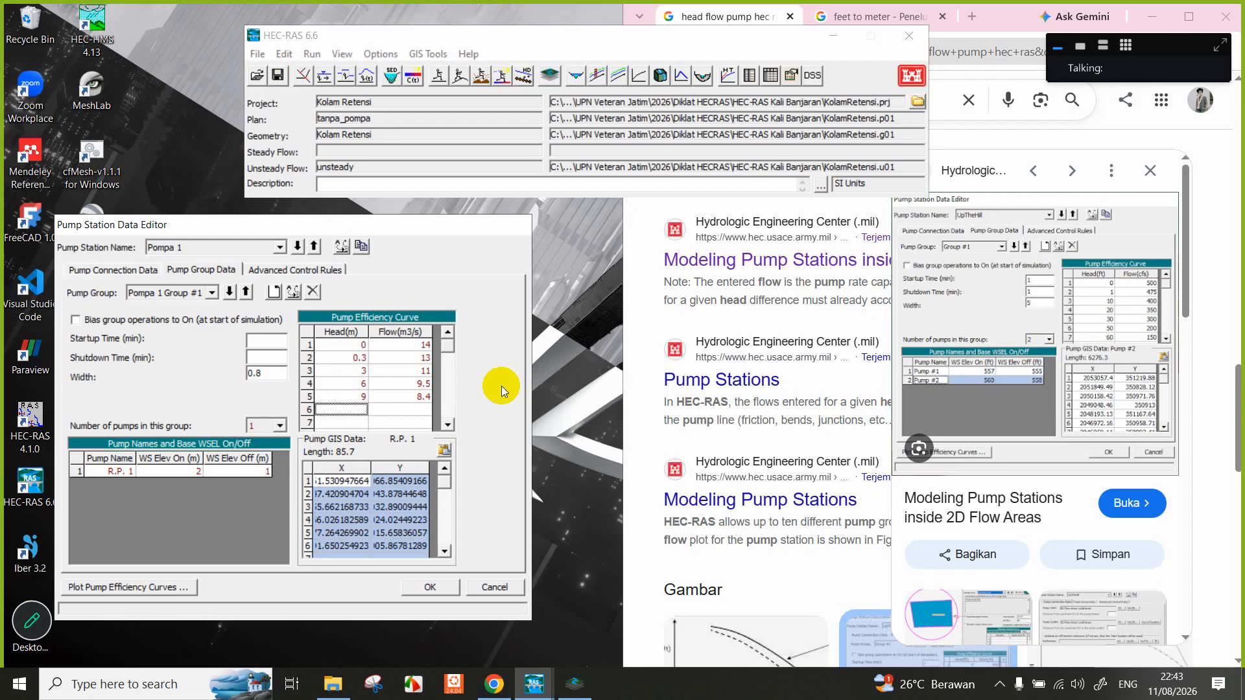
Add a sixth efficiency curve point with head 11 m and flow 5.6 m3/s.
{"action": "type", "text": "11"}
{"action": "key", "text": "Tab"}
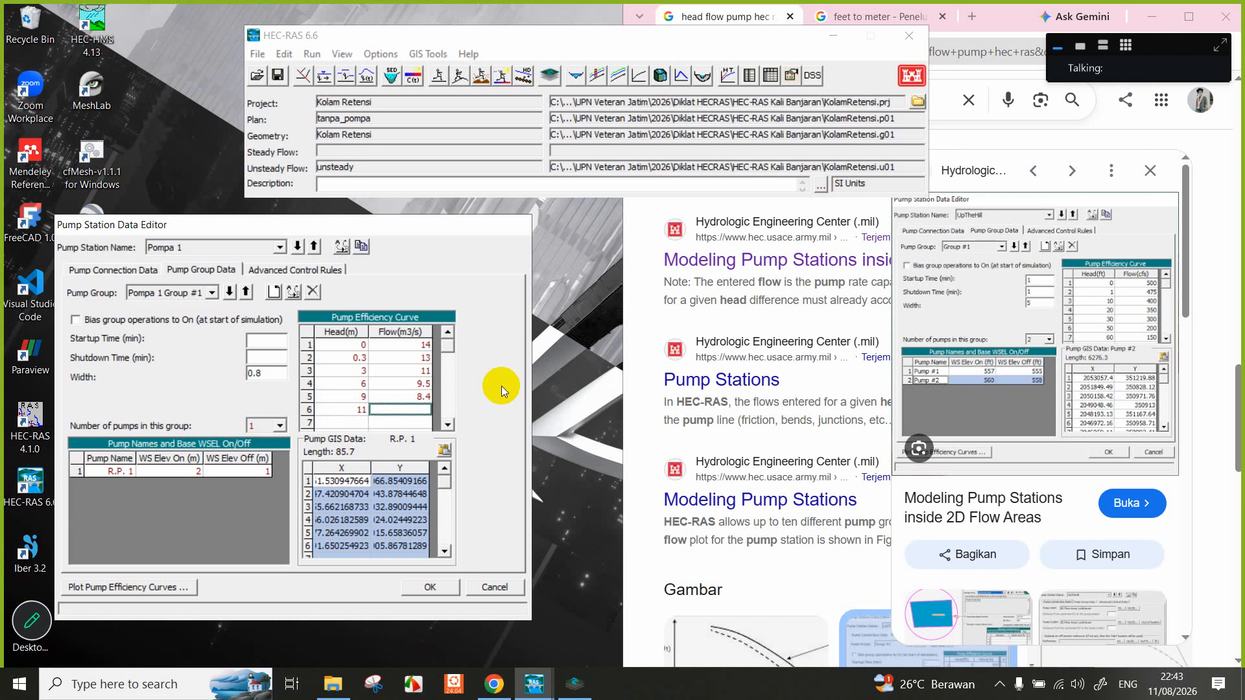
{"action": "type", "text": "5.6"}
{"action": "key", "text": "Return"}
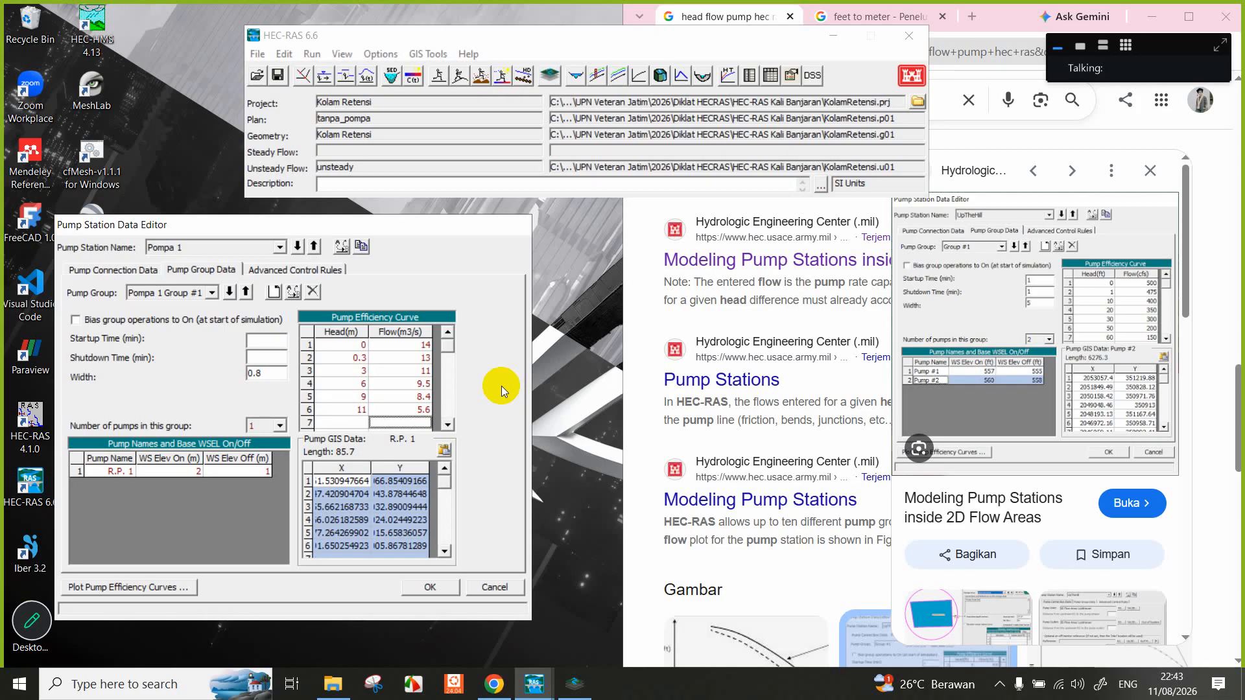
Add a seventh efficiency curve point with head 12 m and flow 4.2 m3/s.
{"action": "type", "text": "4.2"}
{"action": "key", "text": "shift+Tab"}
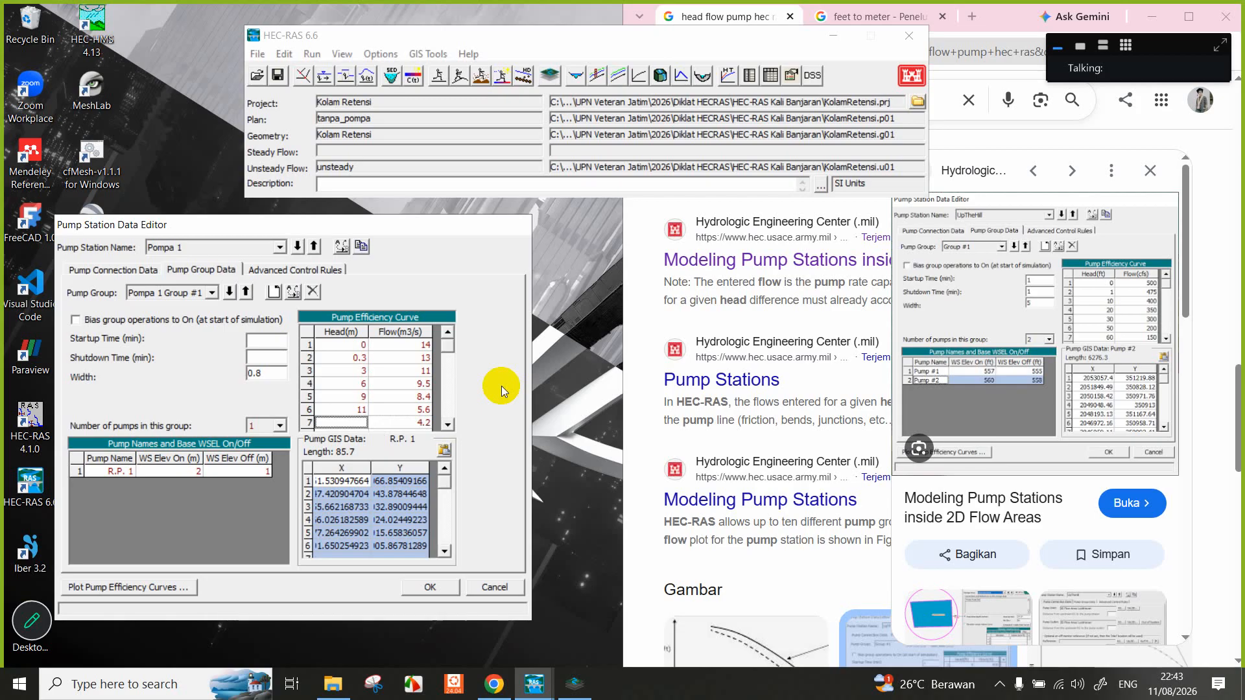
{"action": "type", "text": "12"}
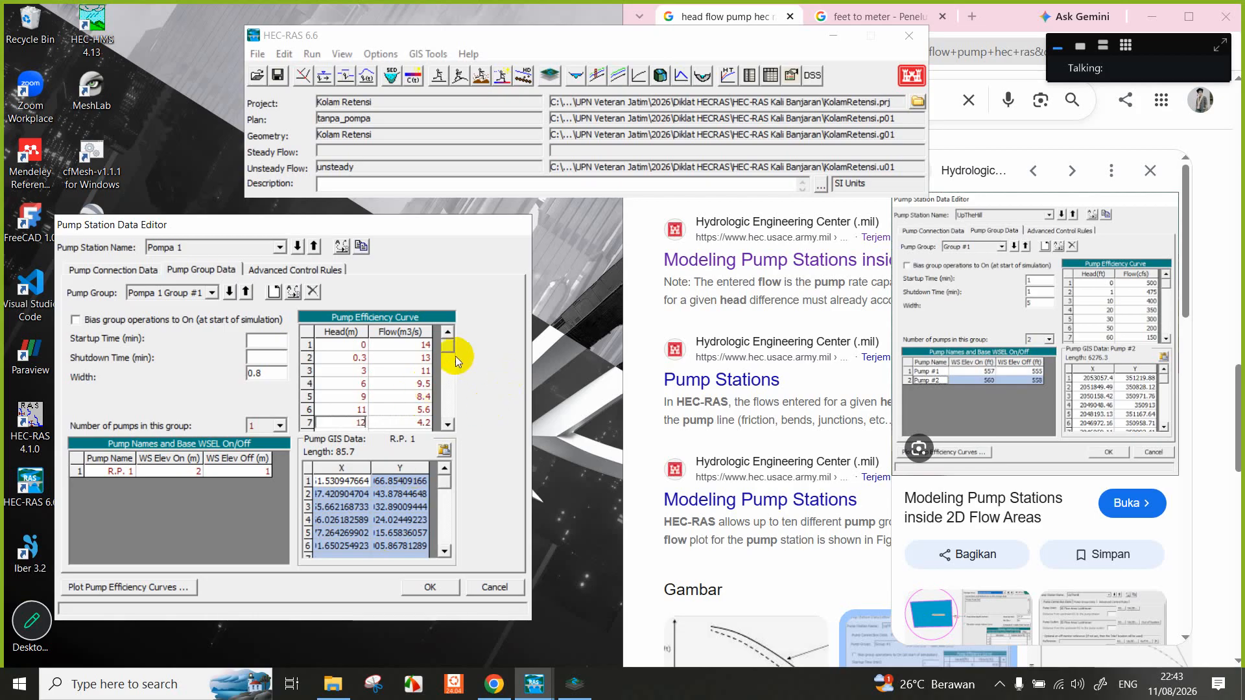
Add an eighth efficiency curve point with head 13 m and flow 2.8 m3/s.
{"action": "scroll", "coordinate": [449, 351], "scroll_direction": "down", "scroll_amount": 1}
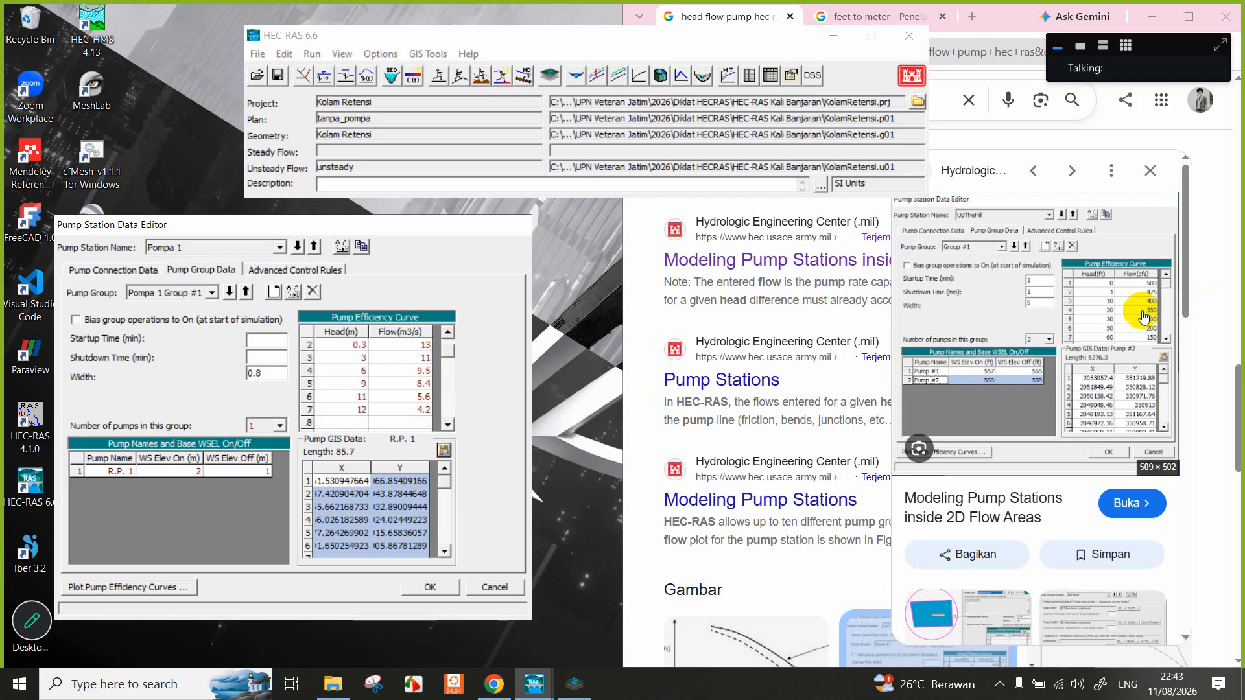
{"action": "left_click", "coordinate": [407, 422]}
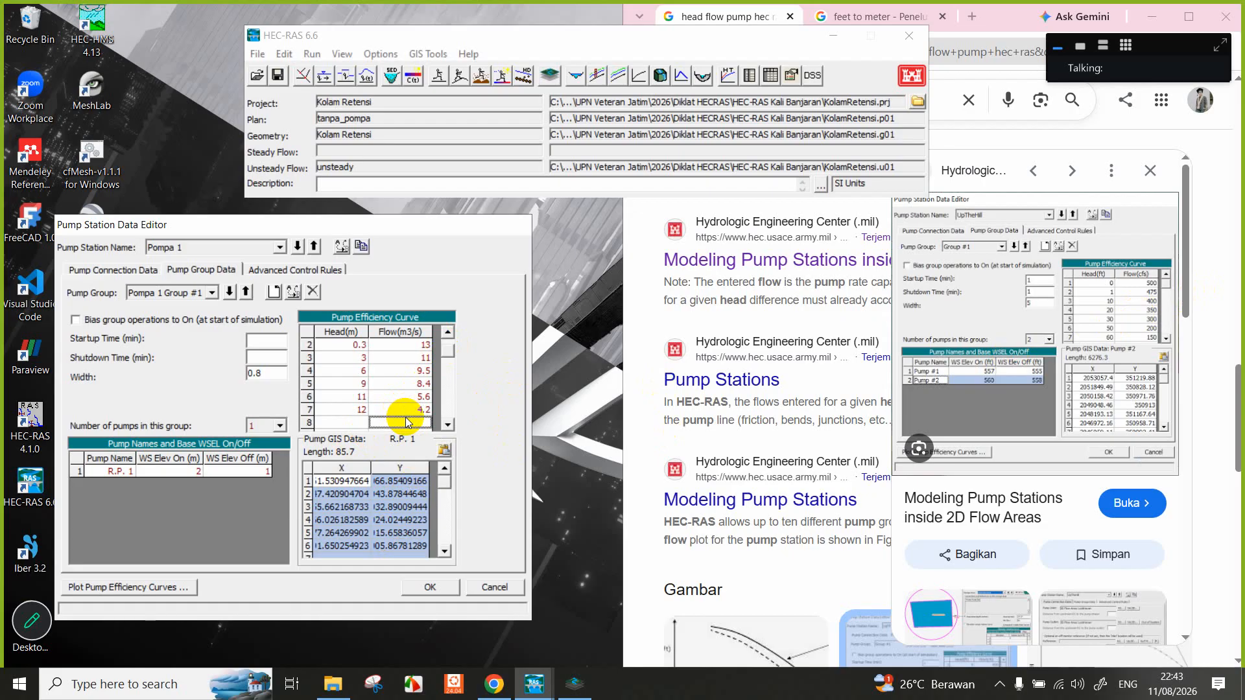
{"action": "key", "text": "Left"}
{"action": "type", "text": "13"}
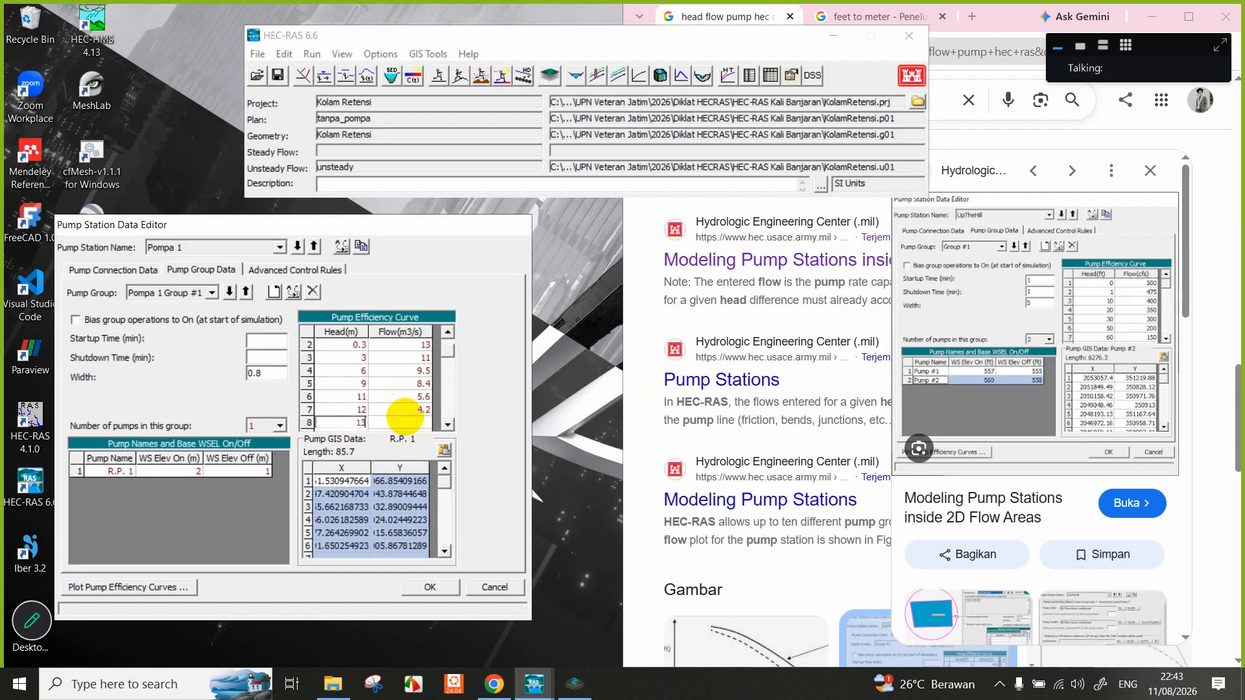
{"action": "key", "text": "Right"}
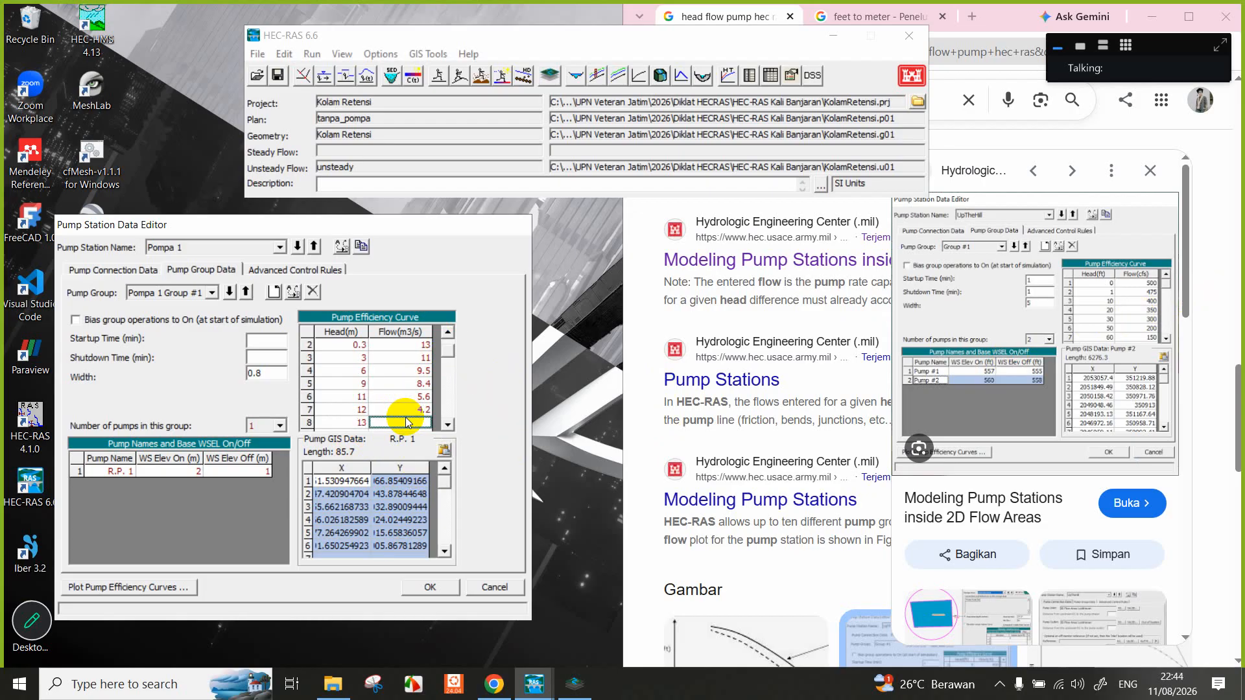
{"action": "type", "text": "2.8"}
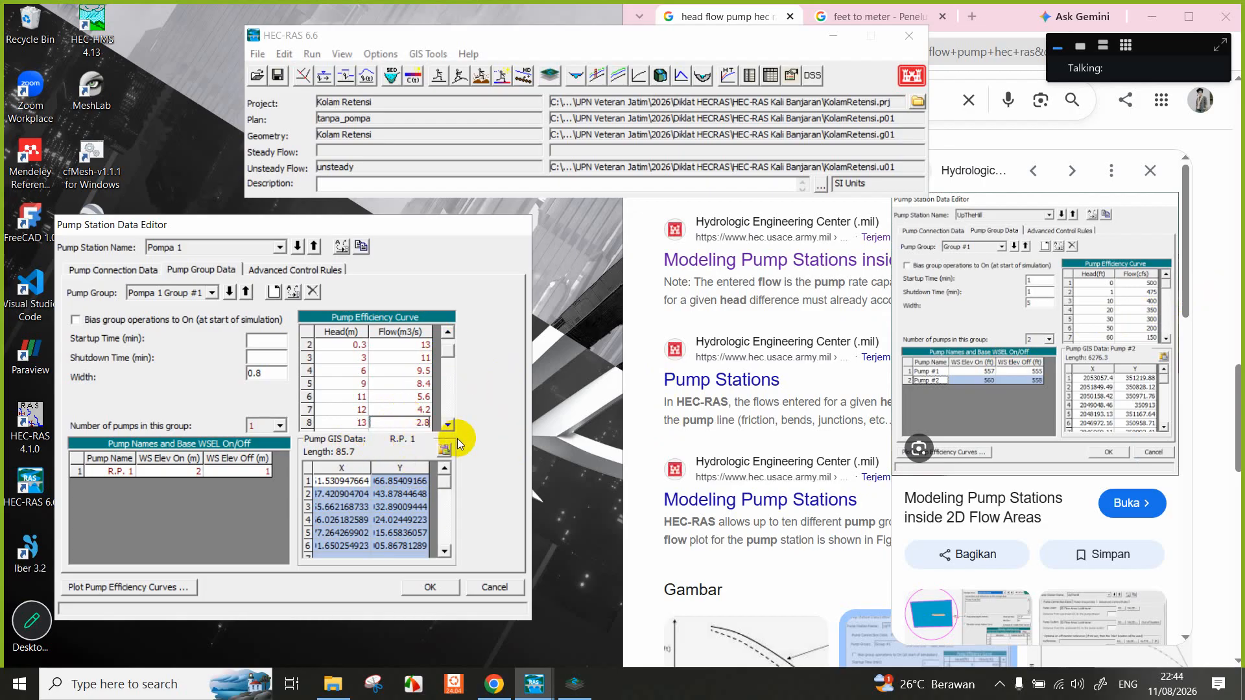
Add a ninth efficiency curve point with head 14 m and flow 2 m3/s.
{"action": "left_click", "coordinate": [448, 424]}
{"action": "left_click", "coordinate": [448, 425]}
{"action": "left_click", "coordinate": [358, 410]}
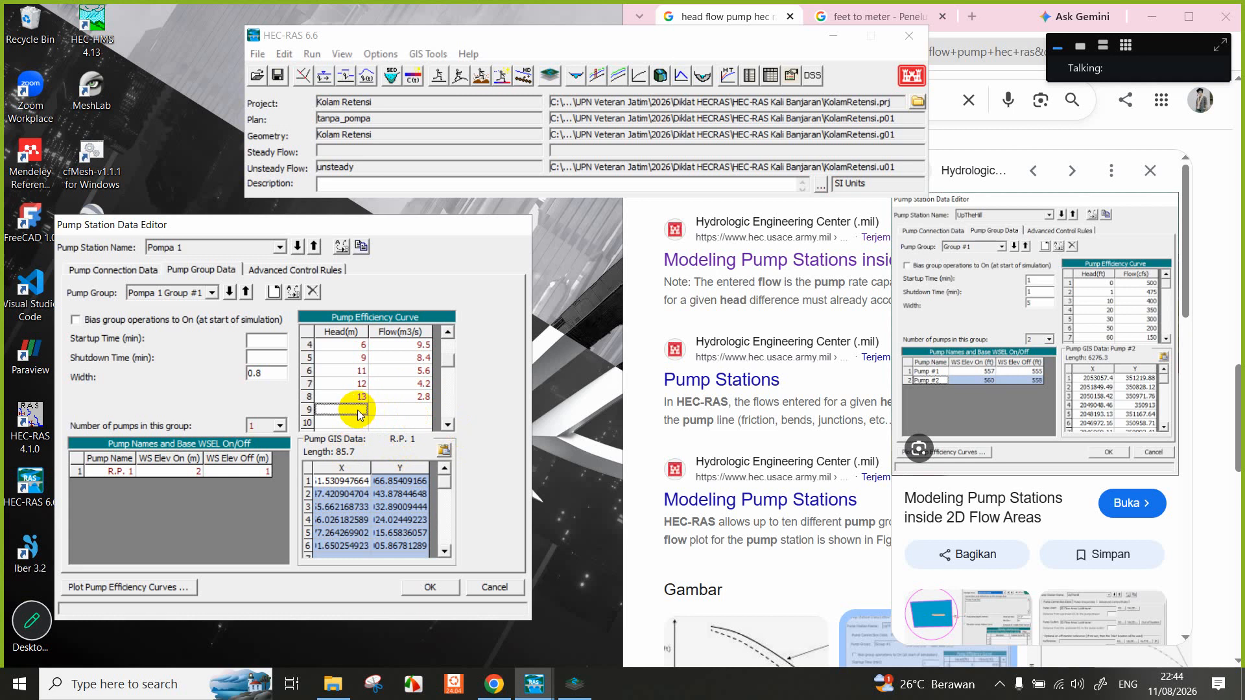
{"action": "type", "text": "14"}
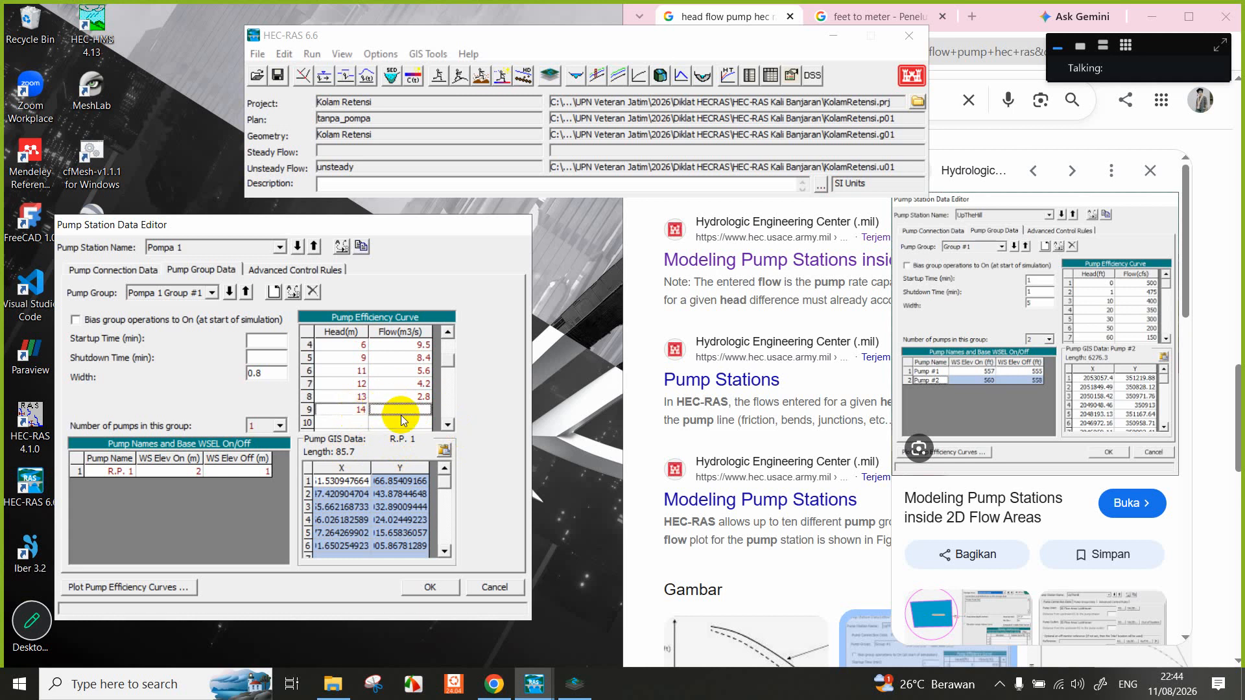
Add a tenth efficiency curve point with head 15 m and flow 1 m3/s, and accept the pump station data.
{"action": "left_click", "coordinate": [354, 422]}
{"action": "type", "text": "11"}
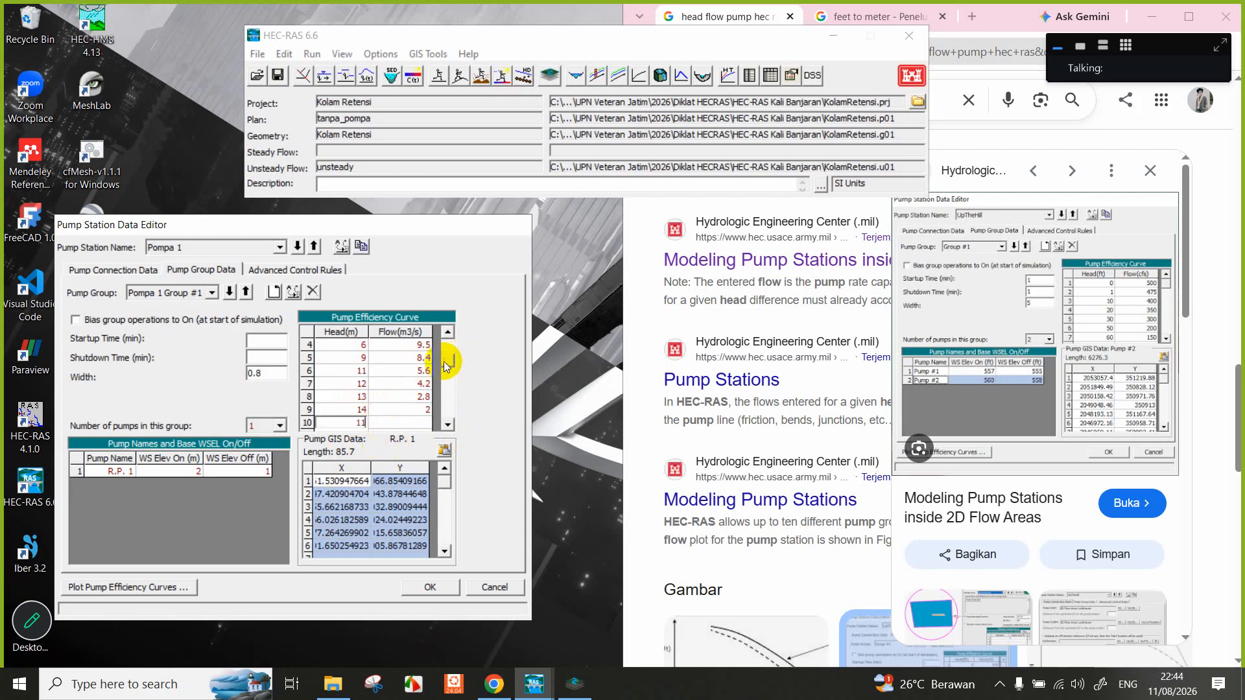
{"action": "scroll", "coordinate": [456, 339], "scroll_direction": "up", "scroll_amount": 1}
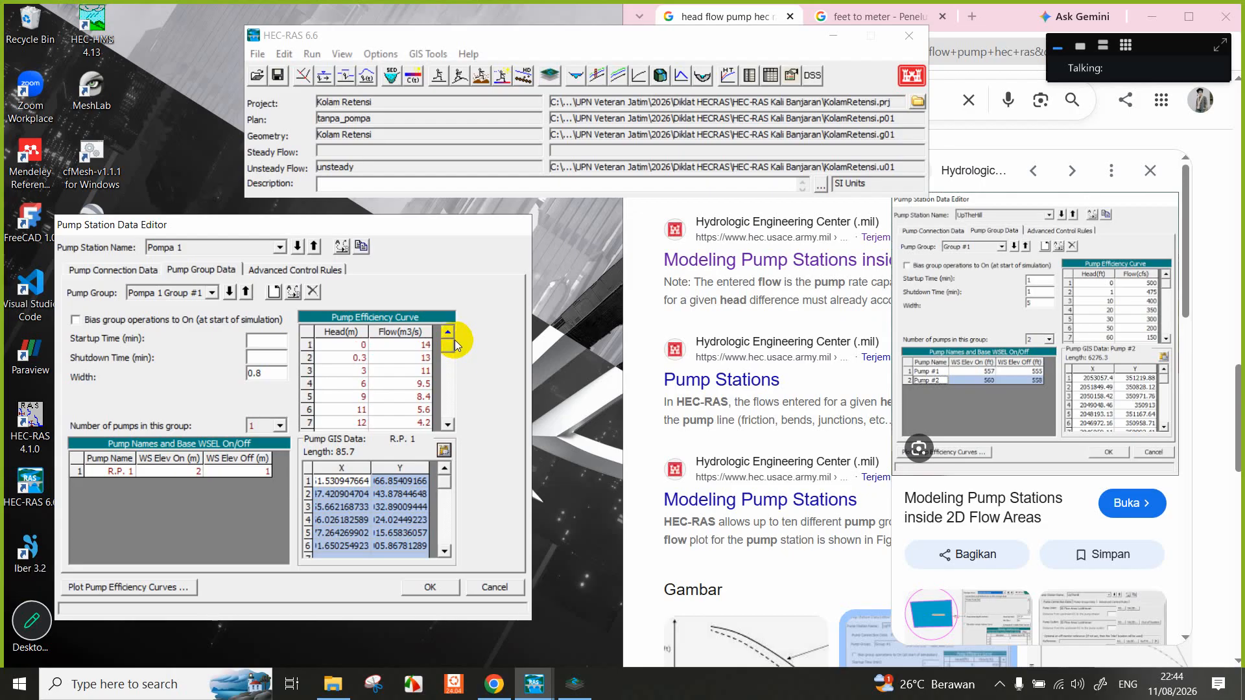
{"action": "left_click_drag", "start_coordinate": [454, 340], "coordinate": [458, 370]}
{"action": "left_click", "coordinate": [425, 398]}
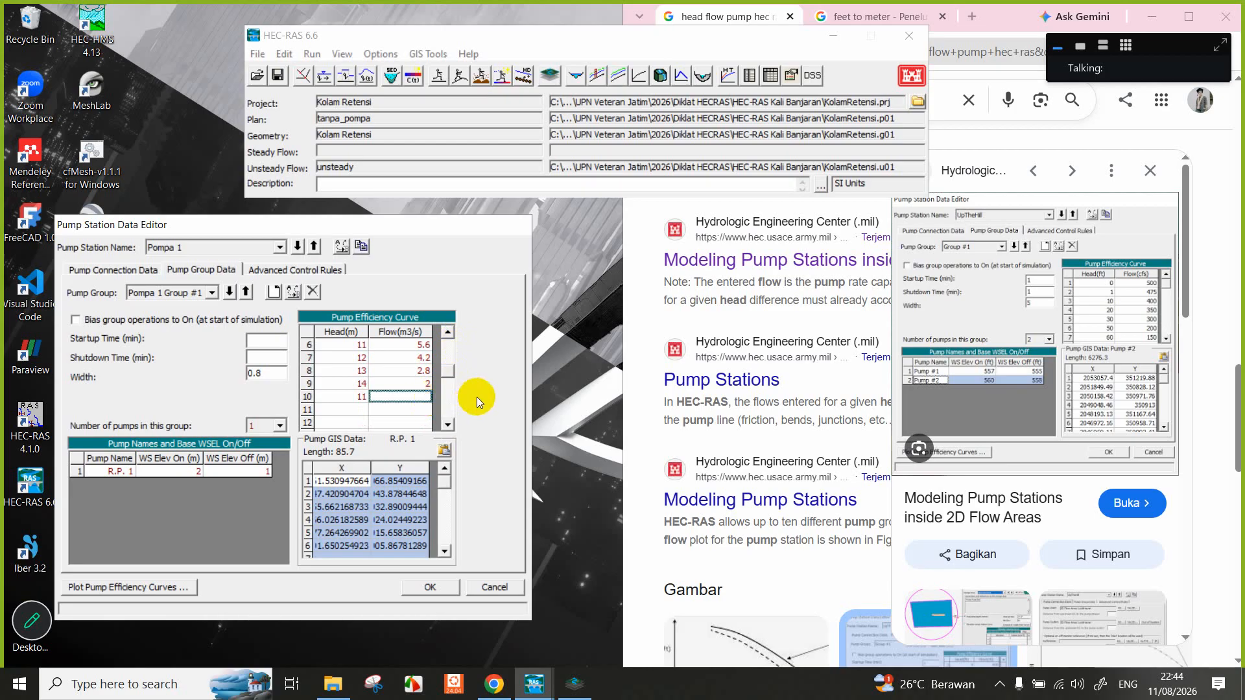
{"action": "type", "text": "1"}
{"action": "mouse_move", "coordinate": [450, 374]}
{"action": "left_mouse_down"}
{"action": "mouse_move", "coordinate": [459, 344]}
{"action": "mouse_move", "coordinate": [461, 374]}
{"action": "left_mouse_up"}
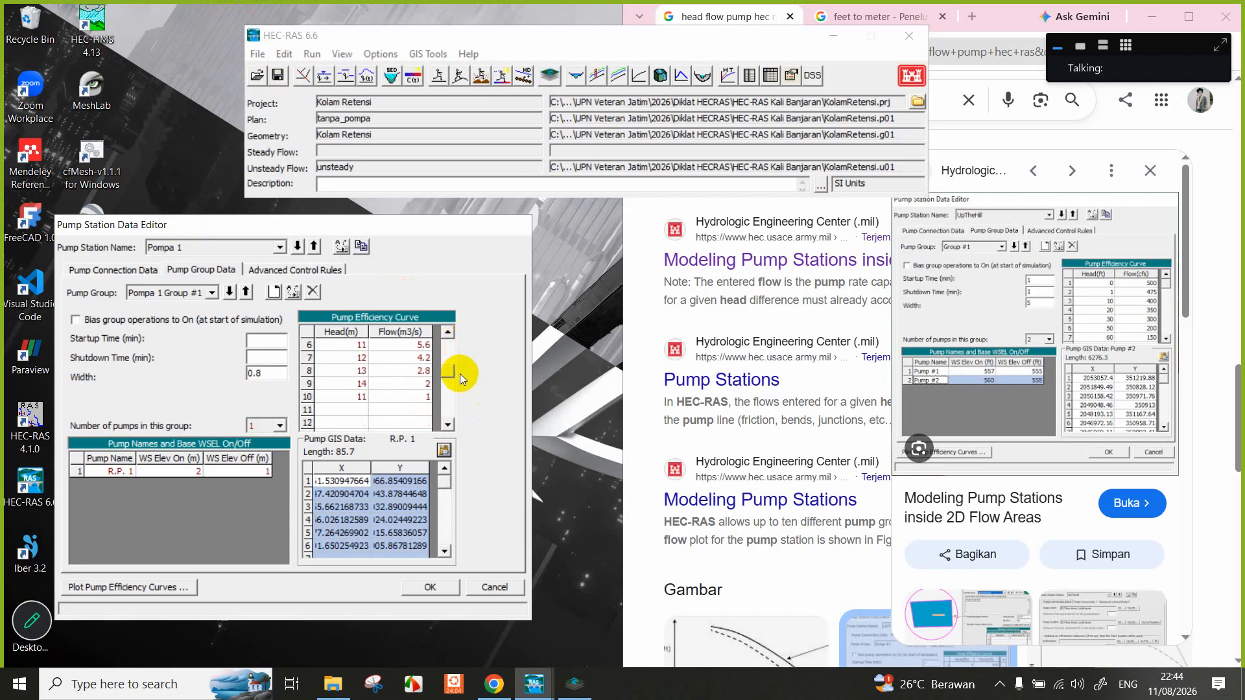
{"action": "left_click", "coordinate": [344, 397]}
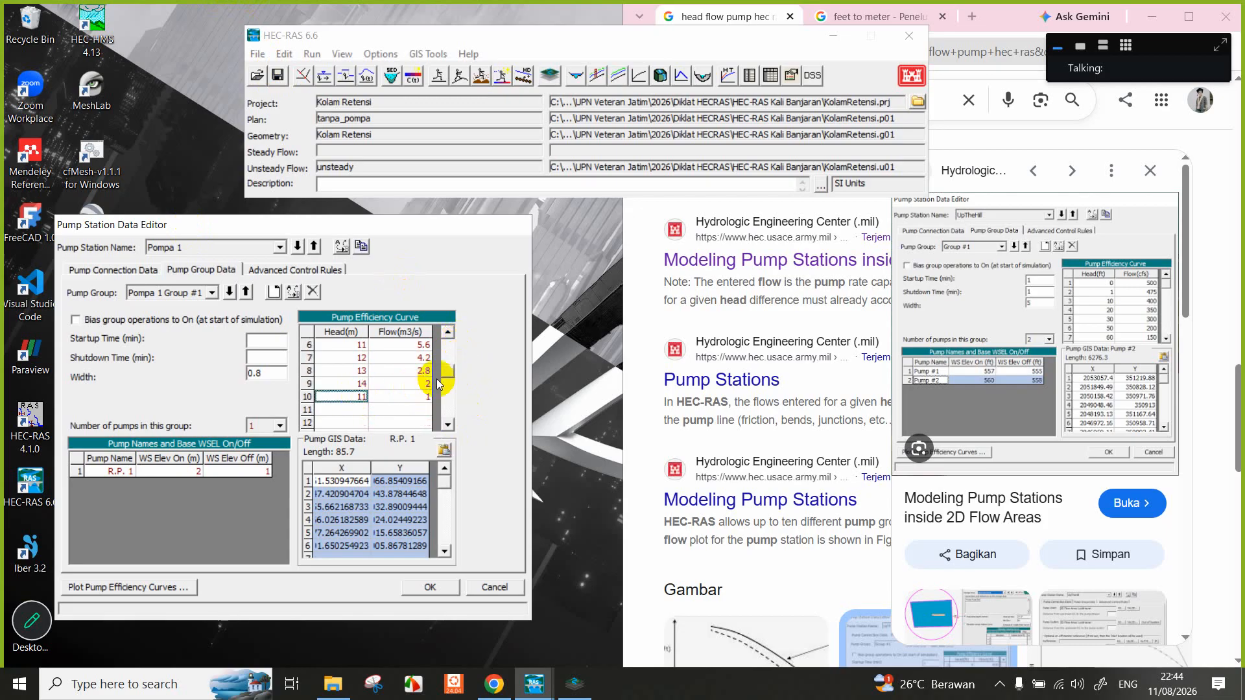
{"action": "type", "text": "1"}
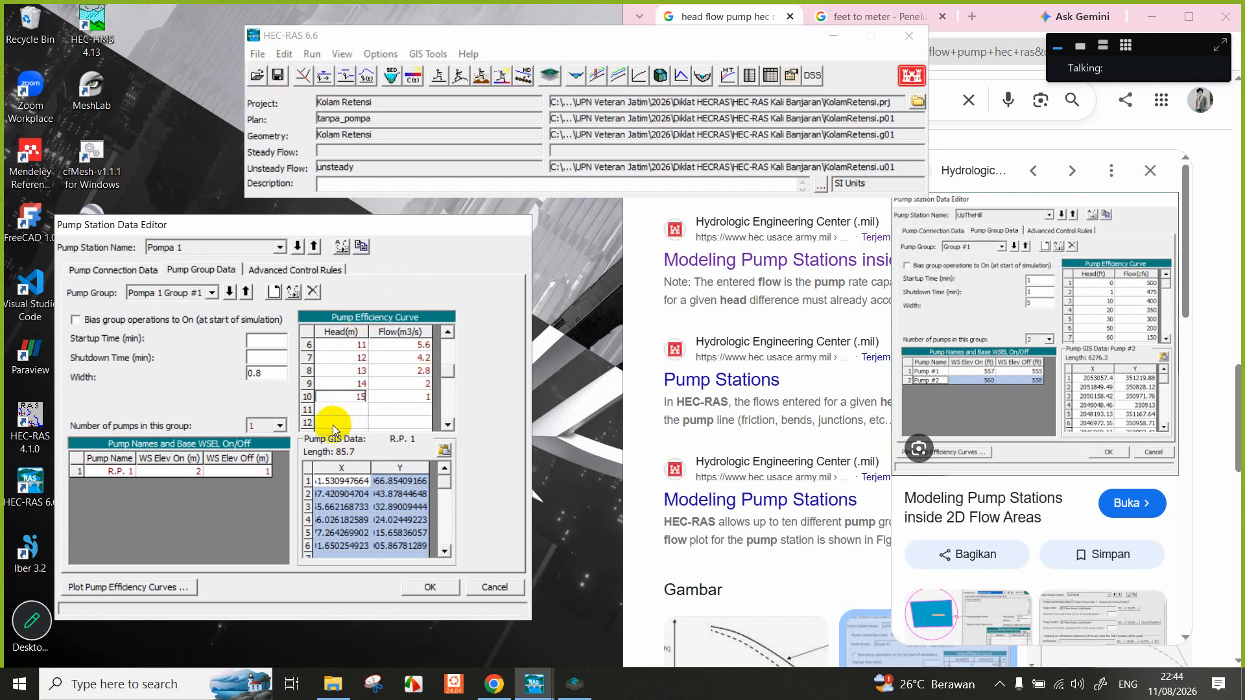
{"action": "left_click", "coordinate": [431, 586]}
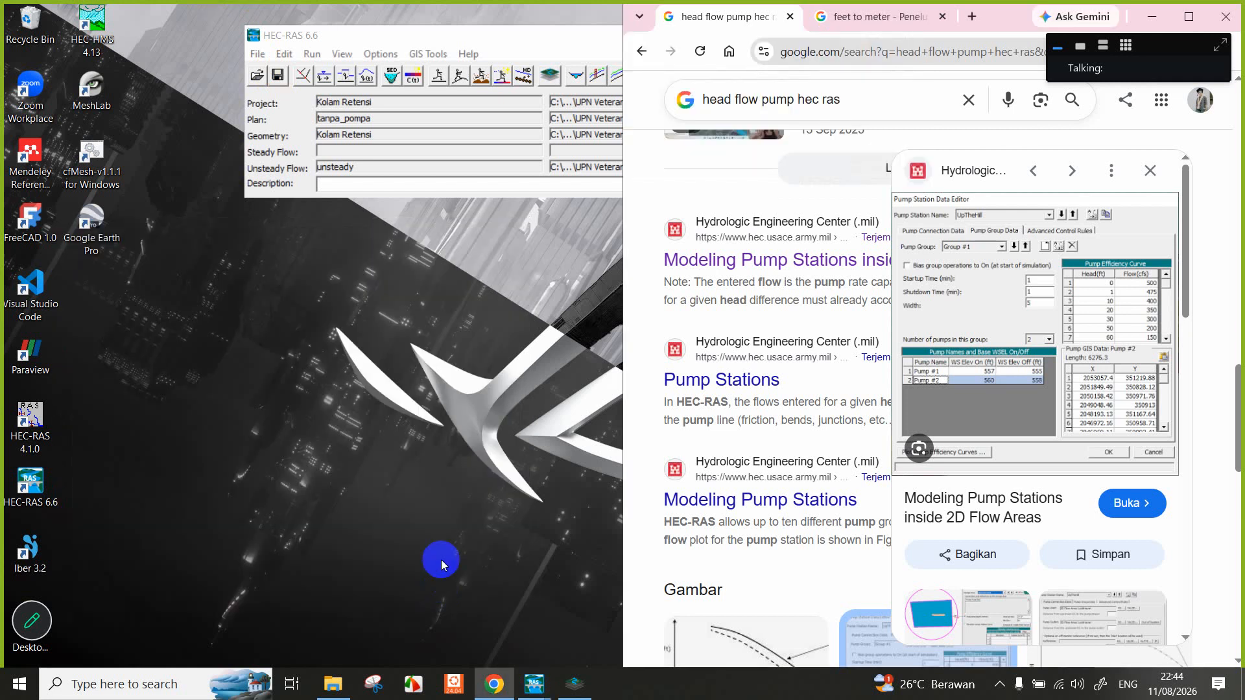
Save the Kolam Retensi geometry data and close the geometry editor.
{"action": "left_click", "coordinate": [557, 52]}
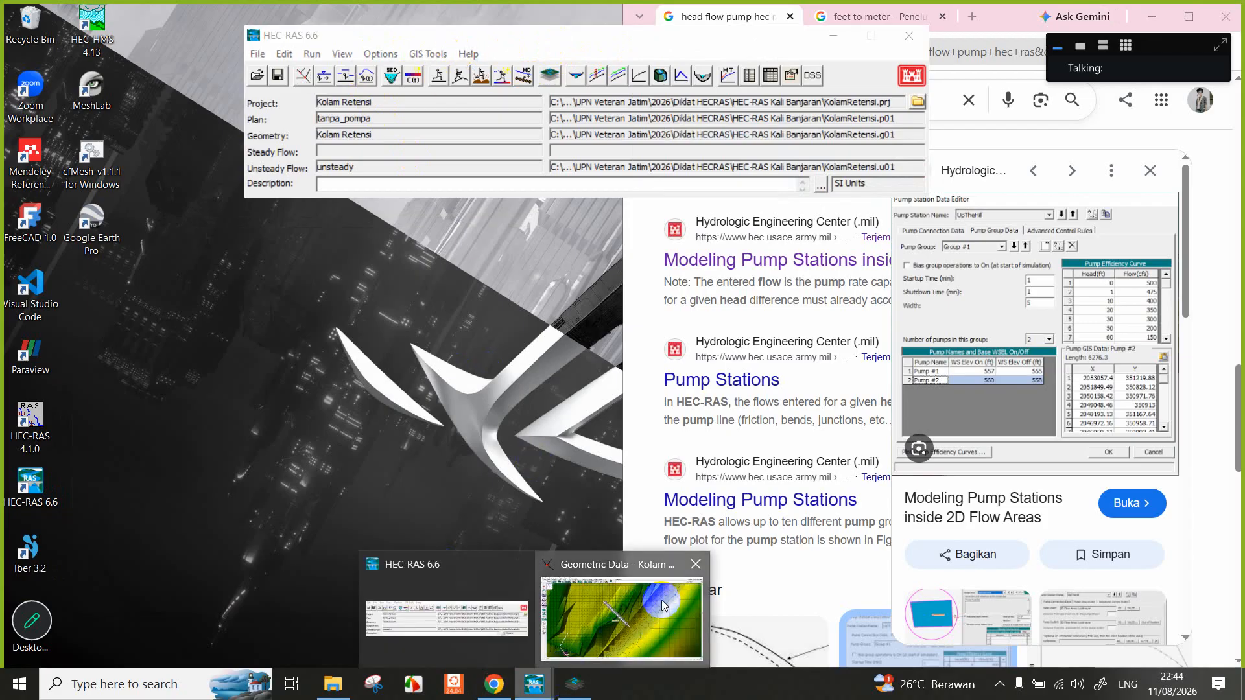
{"action": "left_click", "coordinate": [668, 609]}
{"action": "left_click", "coordinate": [14, 21]}
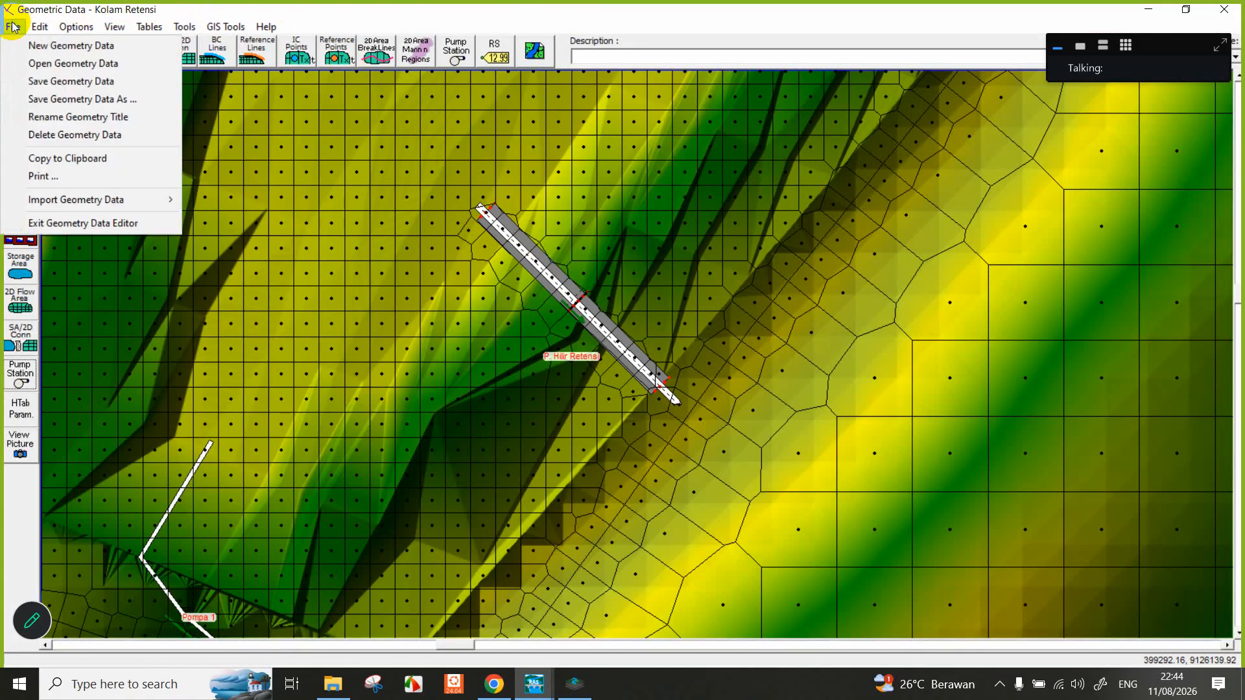
{"action": "left_click", "coordinate": [58, 82]}
{"action": "left_click", "coordinate": [1223, 9]}
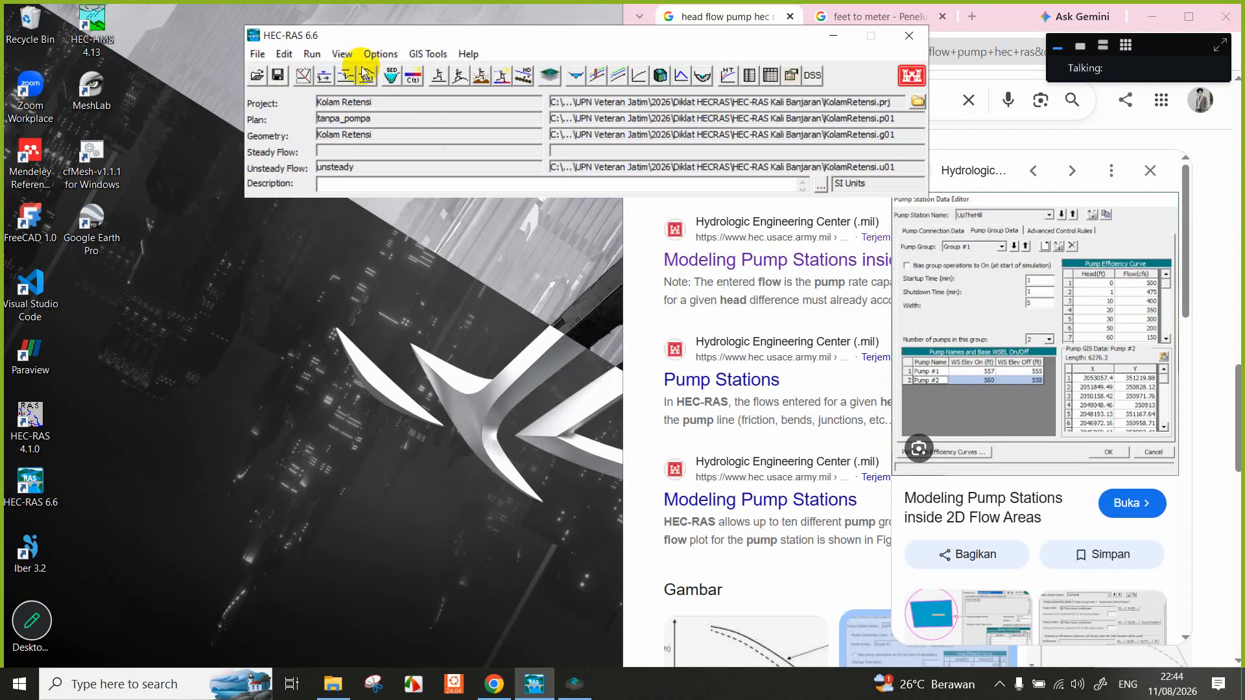
Compute the unsteady flow simulation for the tanpa_pompa plan and review its computation messages.
{"action": "left_click", "coordinate": [459, 75]}
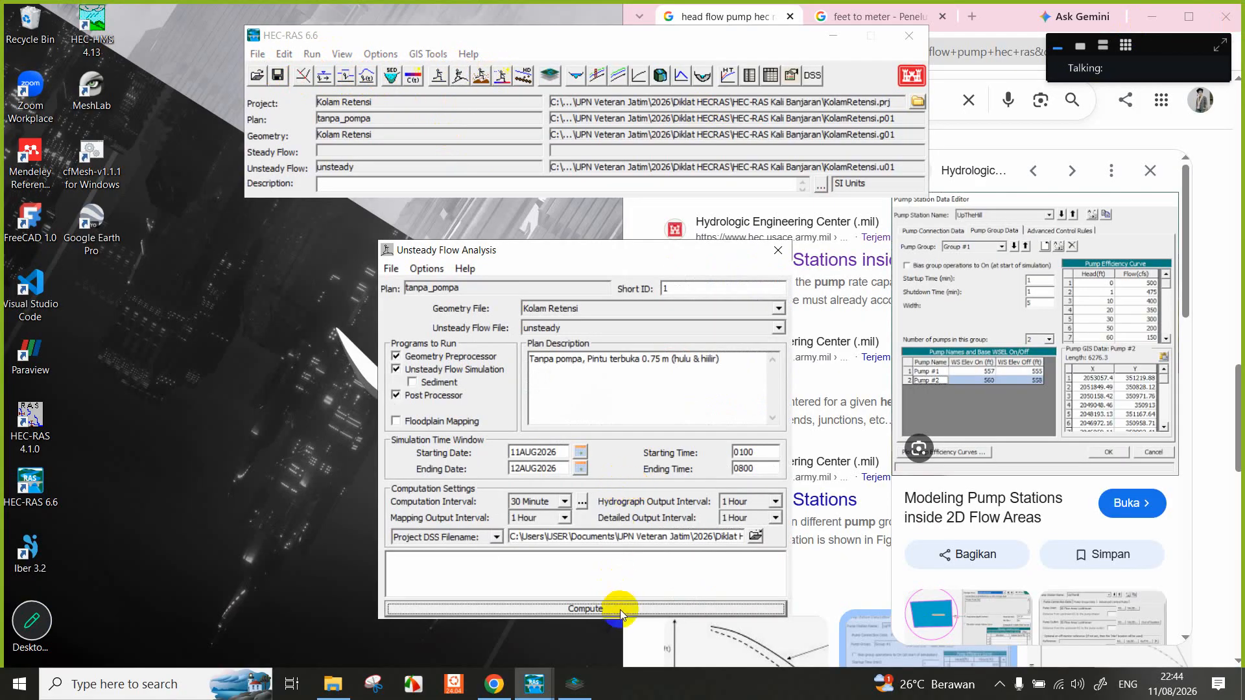
{"action": "left_click", "coordinate": [620, 610]}
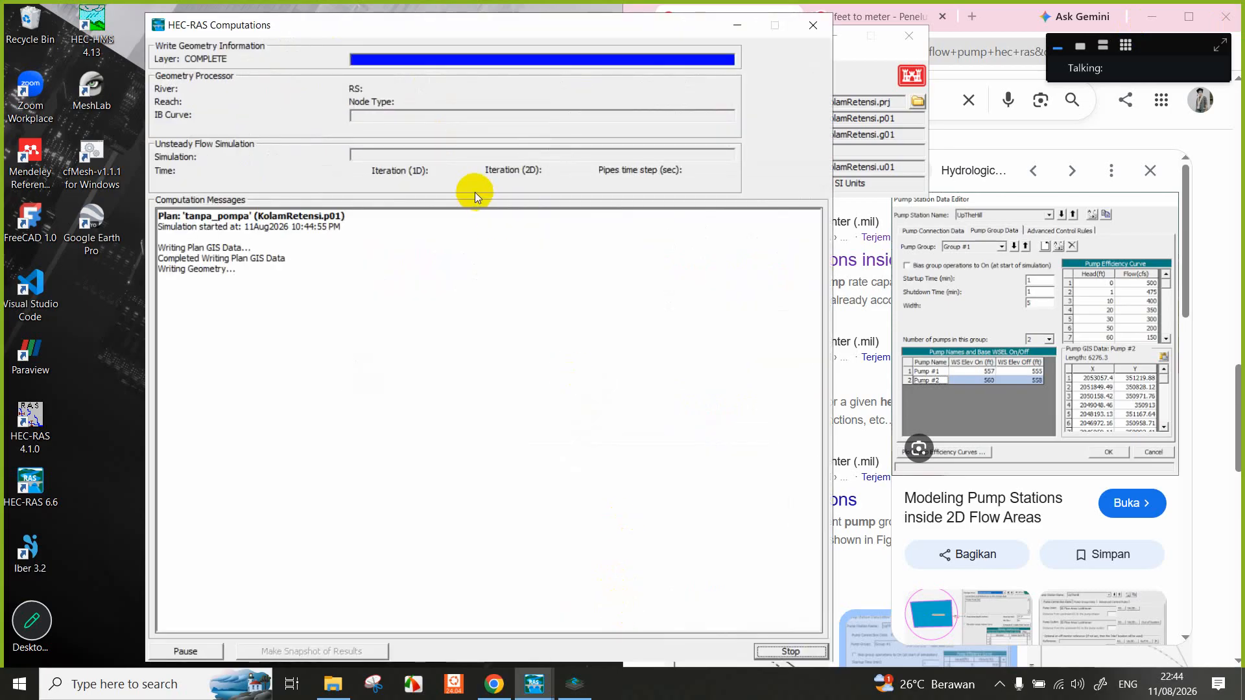
{"action": "left_click", "coordinate": [1163, 16]}
{"action": "left_click", "coordinate": [1163, 16]}
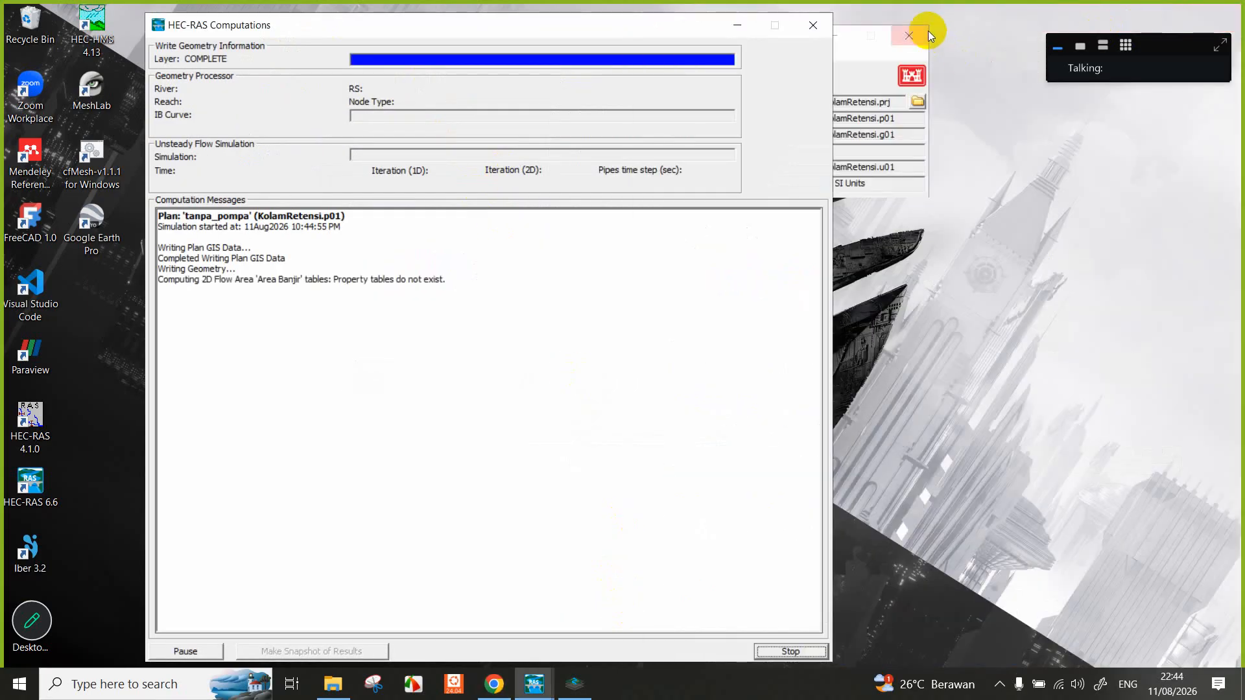
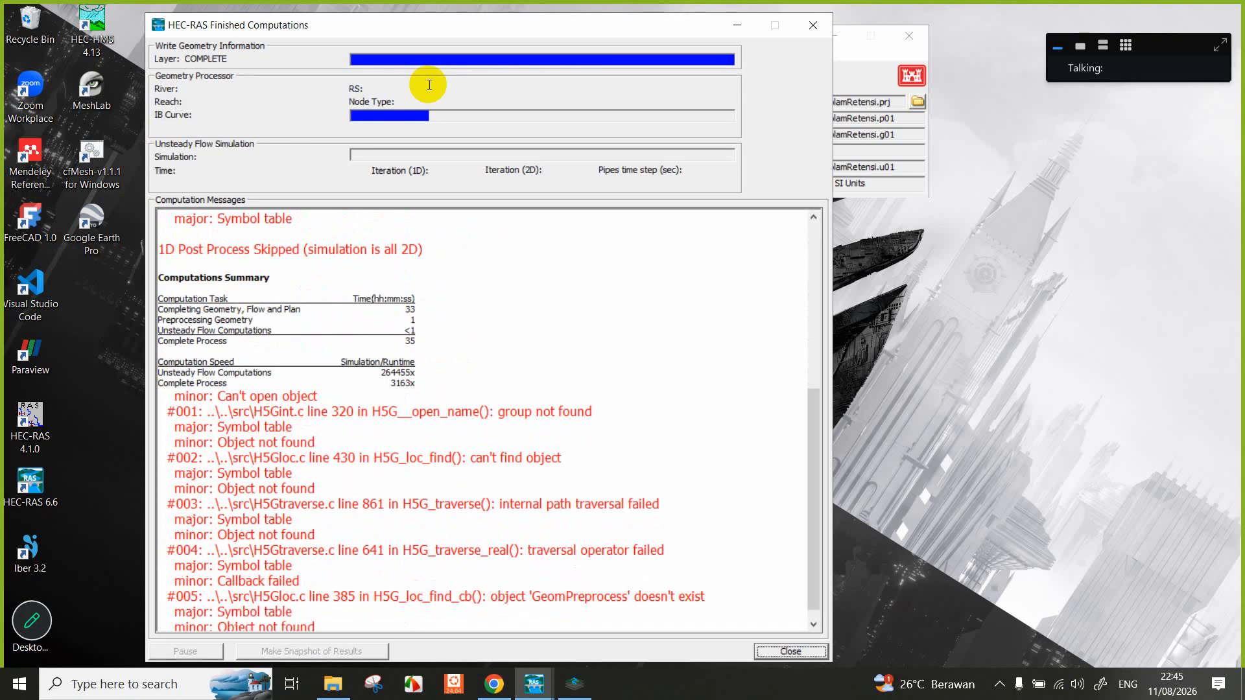
{"action": "scroll", "coordinate": [450, 421], "scroll_direction": "up", "scroll_amount": 10}
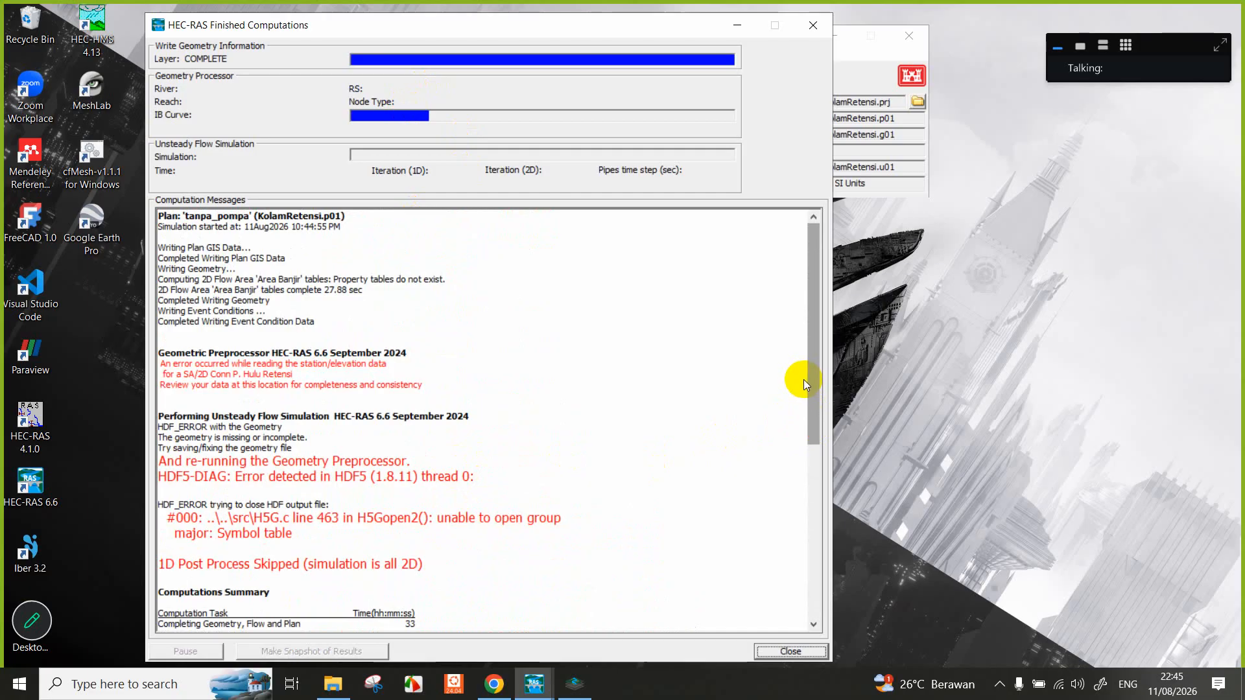
{"action": "scroll", "coordinate": [803, 415], "scroll_direction": "down", "scroll_amount": 4}
{"action": "left_click_drag", "start_coordinate": [788, 487], "coordinate": [803, 375]}
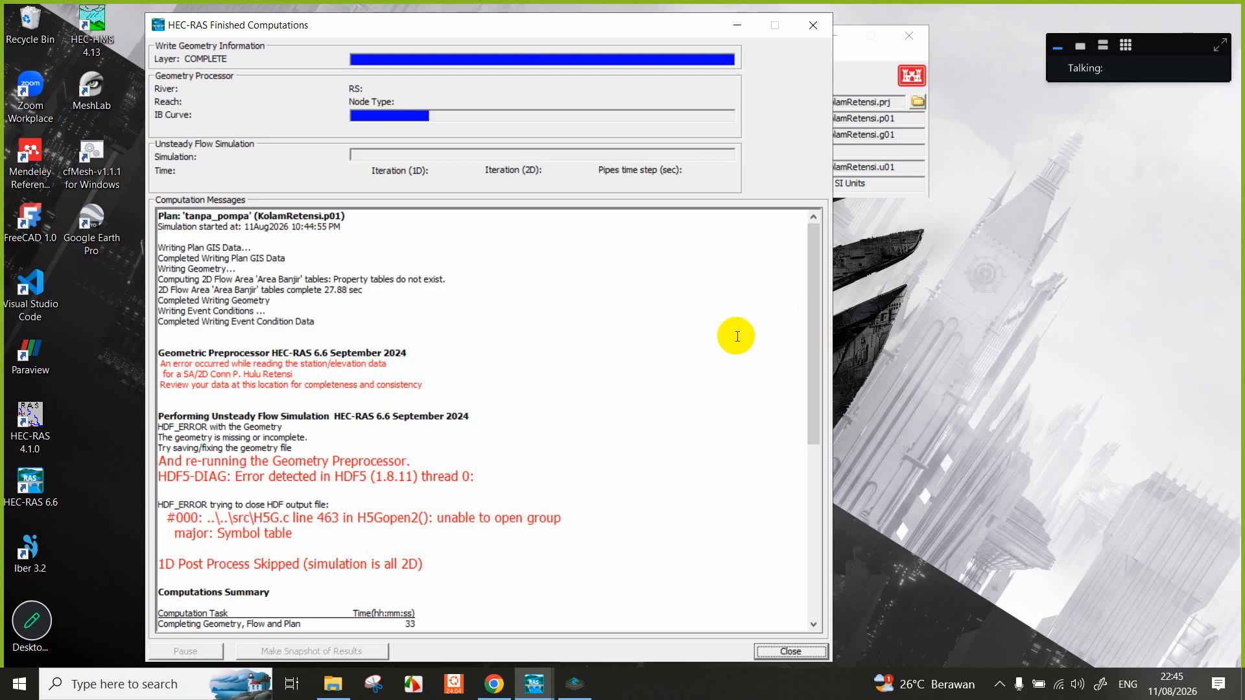
Search the Downloads, Jurnal Medkons and Diklat HECRAS folders in File Explorer for the HEC-RAS 2D flood mitigation article.
{"action": "left_click", "coordinate": [332, 688]}
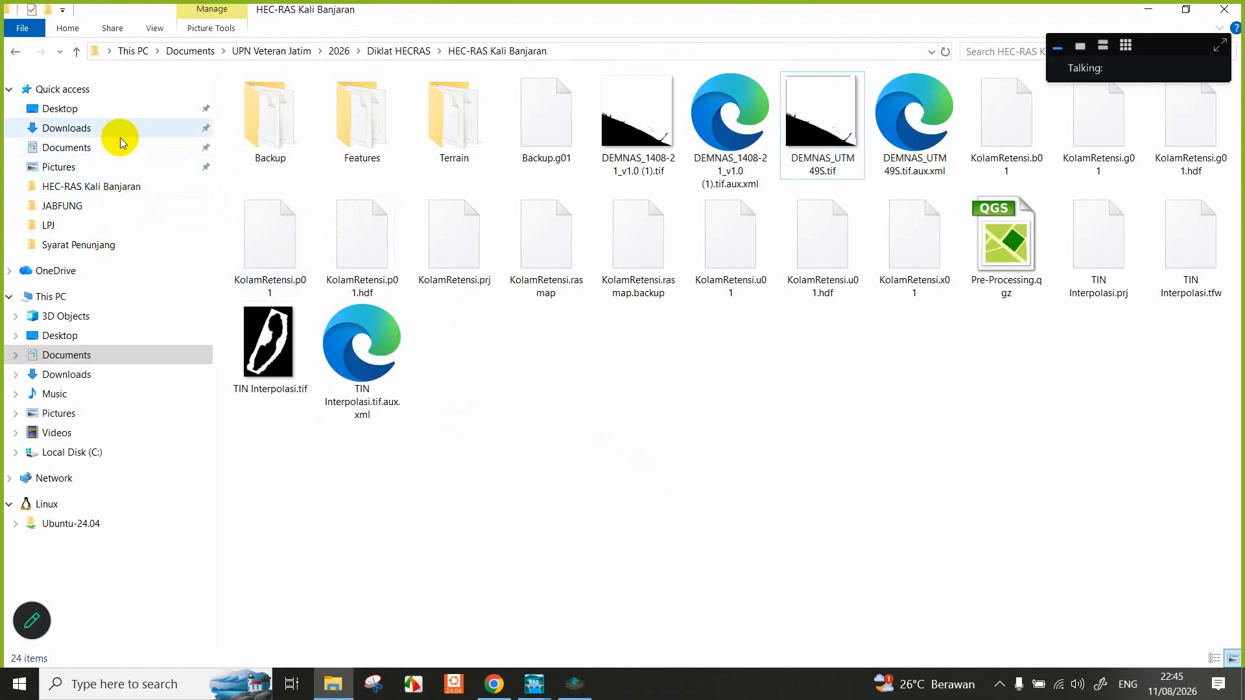
{"action": "left_click", "coordinate": [119, 130]}
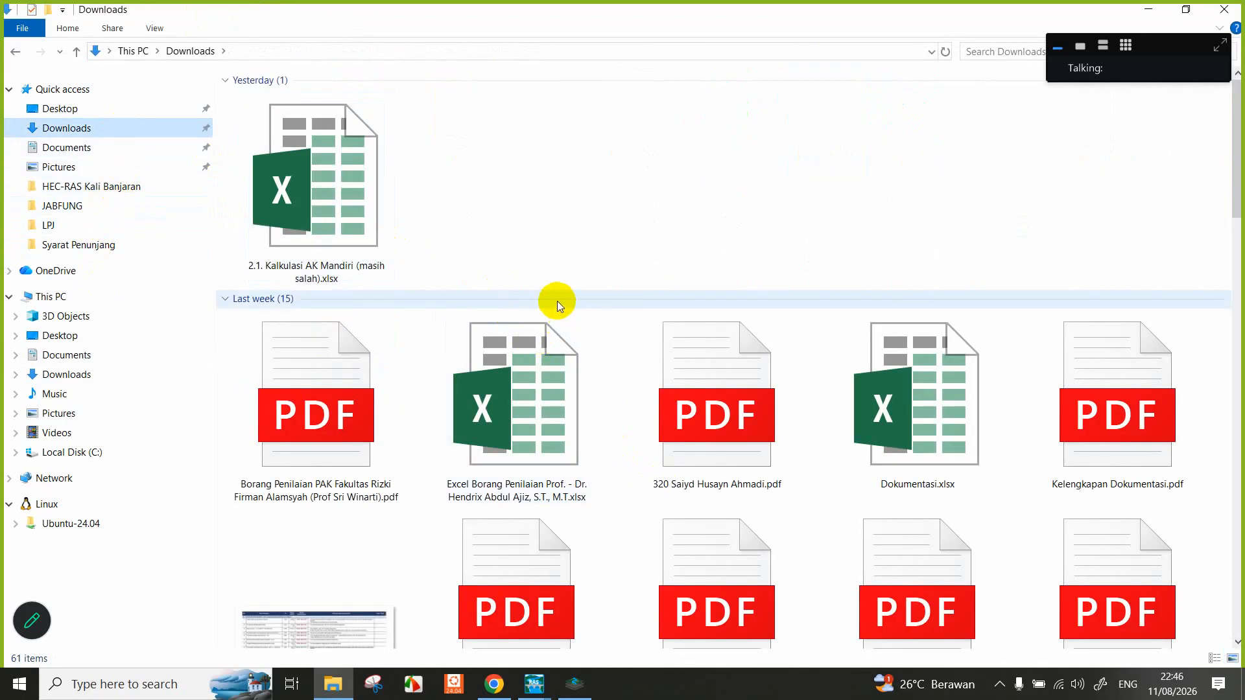
{"action": "scroll", "coordinate": [556, 301], "scroll_direction": "down", "scroll_amount": 10}
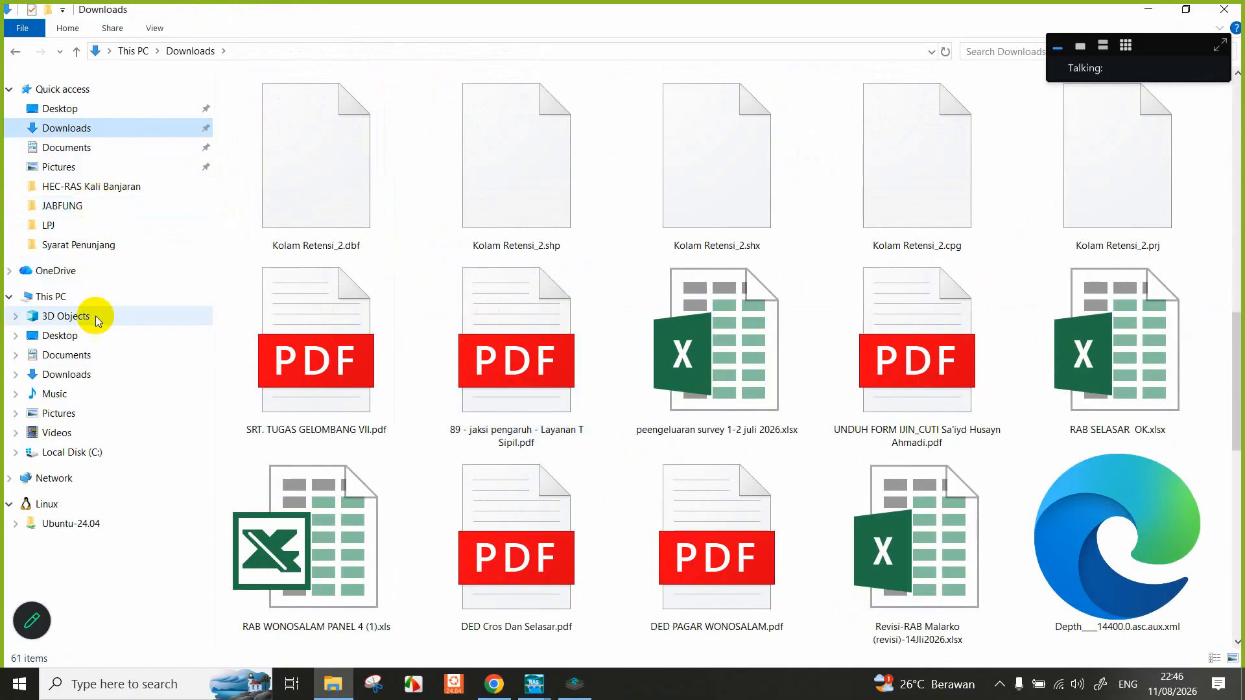
{"action": "left_click", "coordinate": [115, 358]}
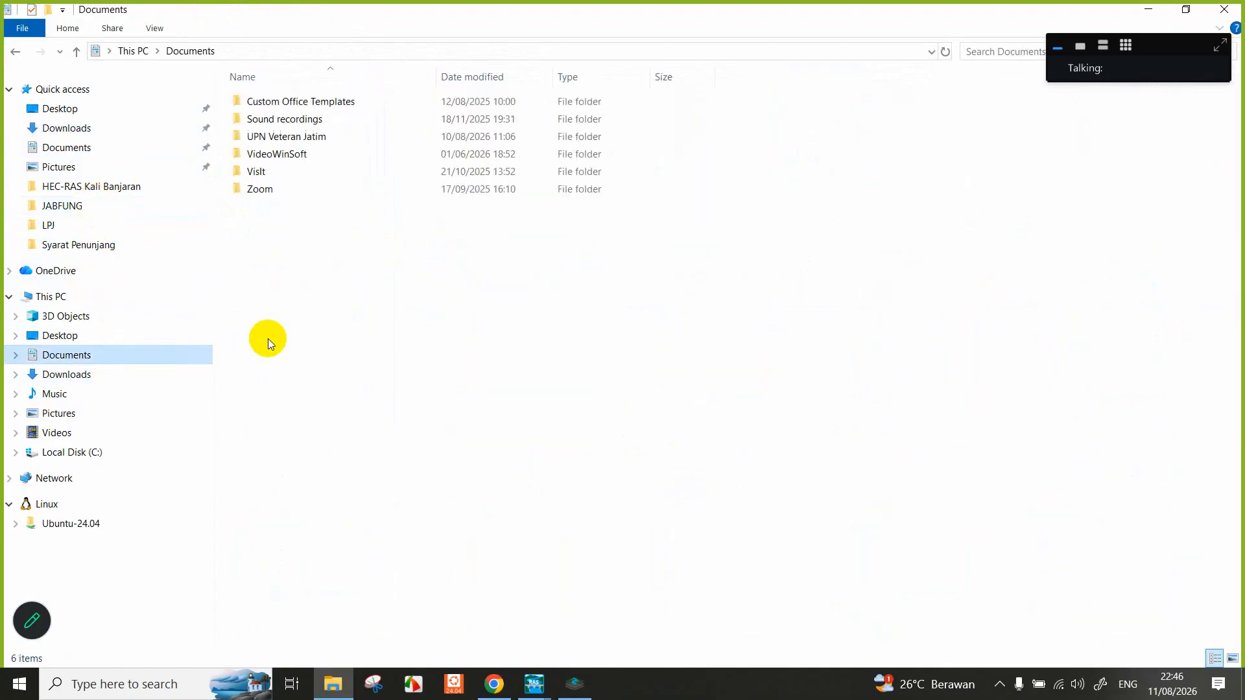
{"action": "double_click", "coordinate": [326, 142]}
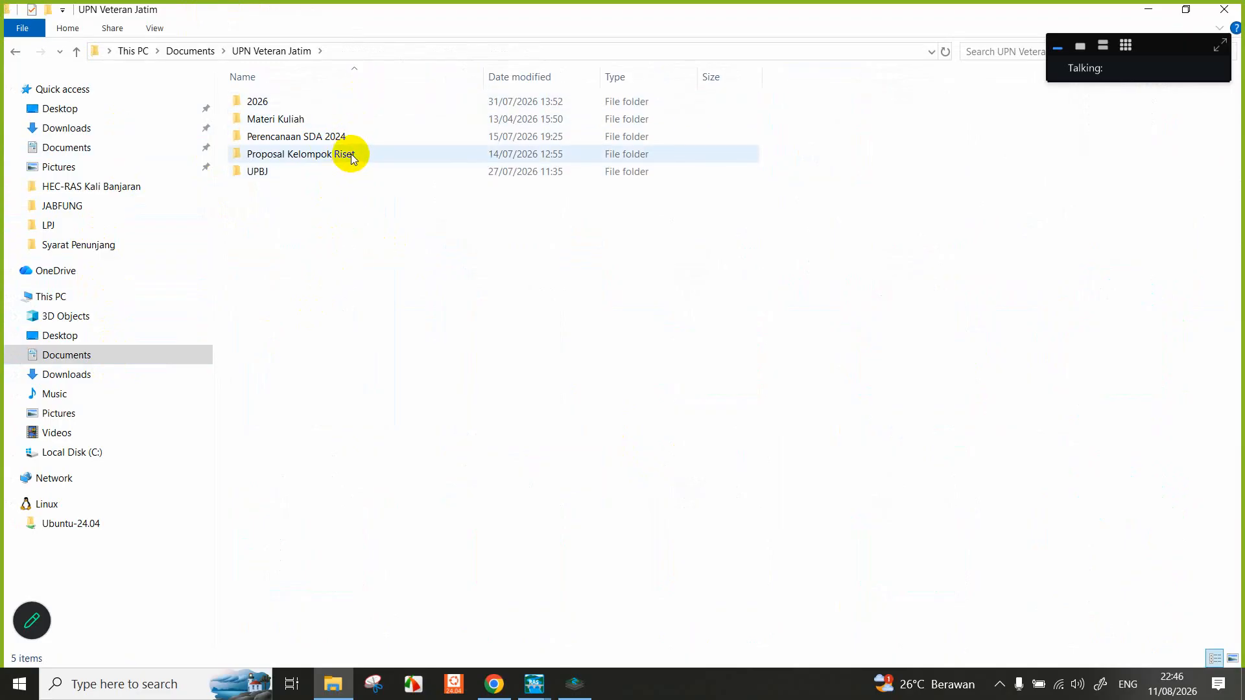
{"action": "double_click", "coordinate": [355, 107]}
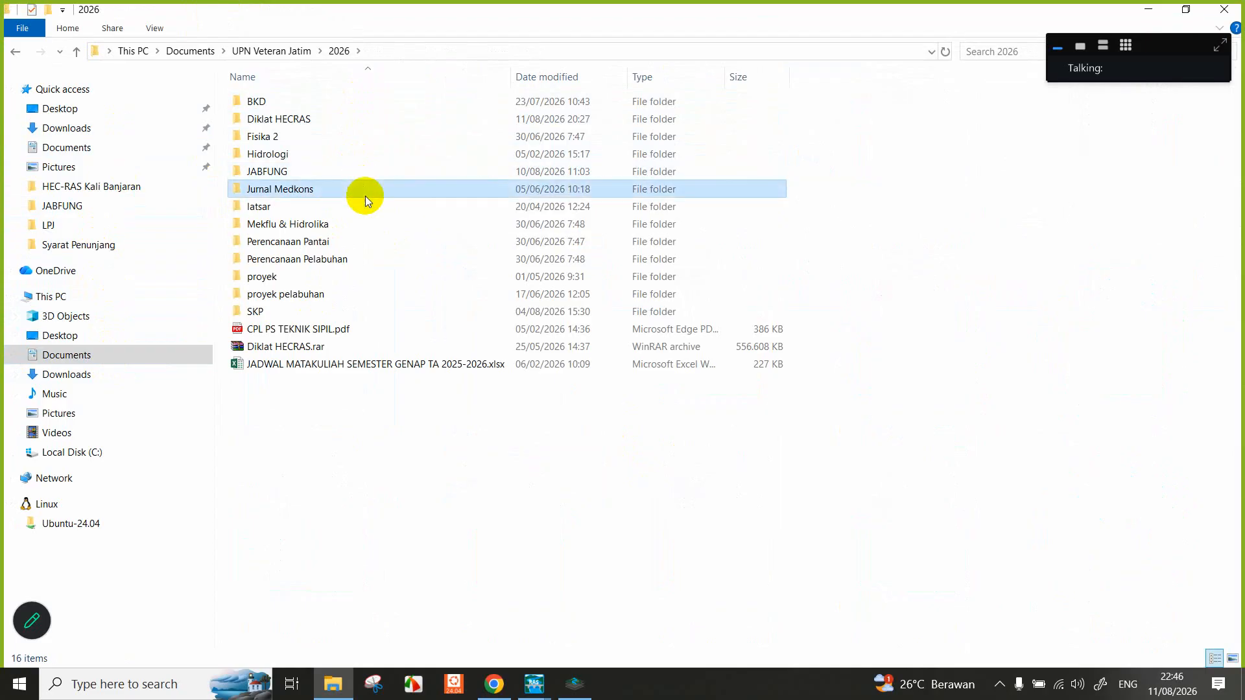
{"action": "double_click", "coordinate": [365, 193]}
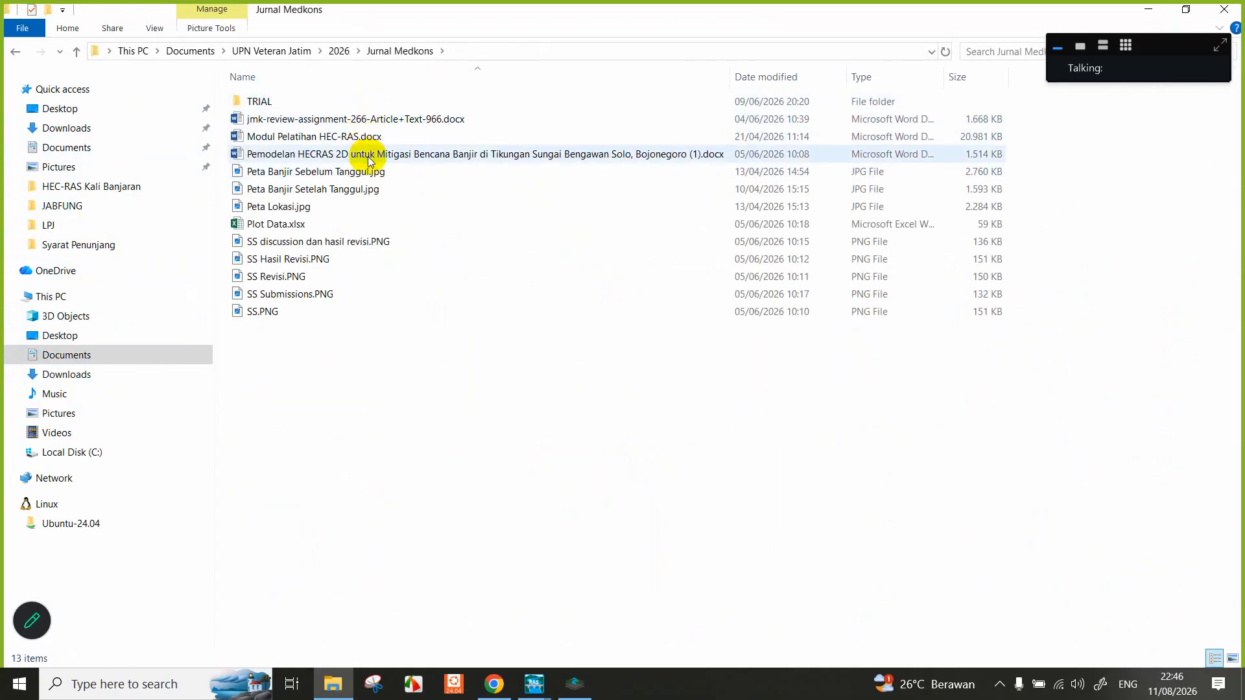
{"action": "left_click", "coordinate": [340, 51]}
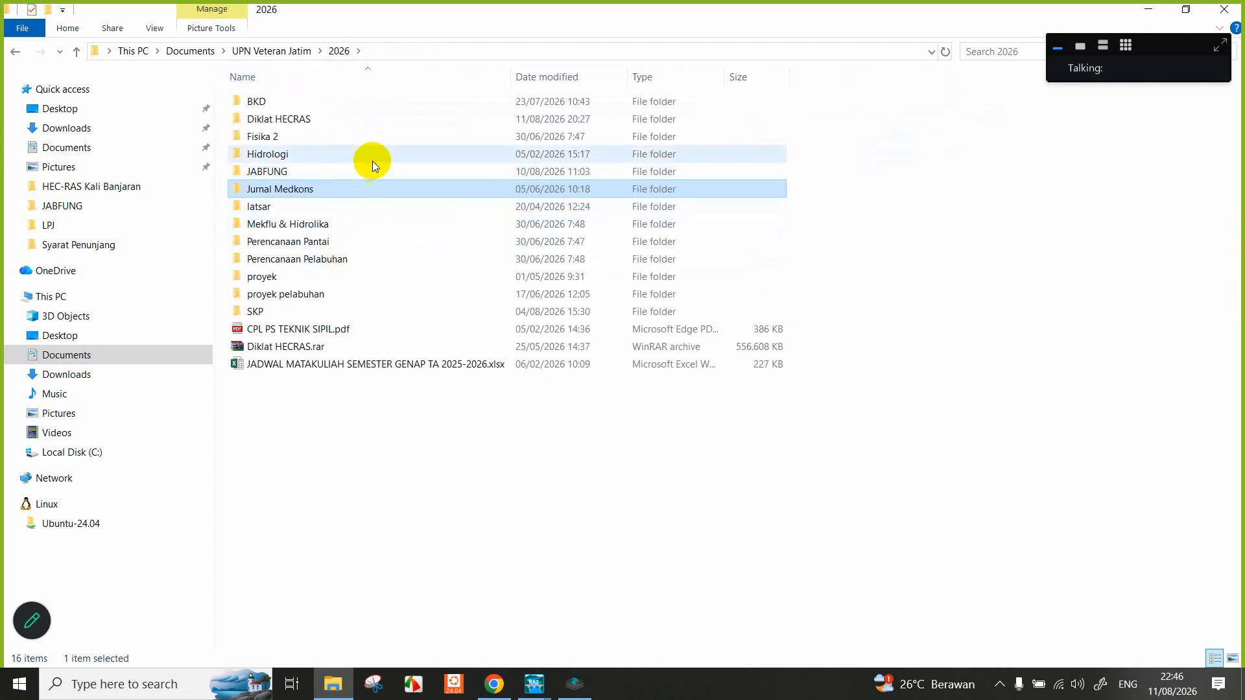
{"action": "double_click", "coordinate": [387, 122]}
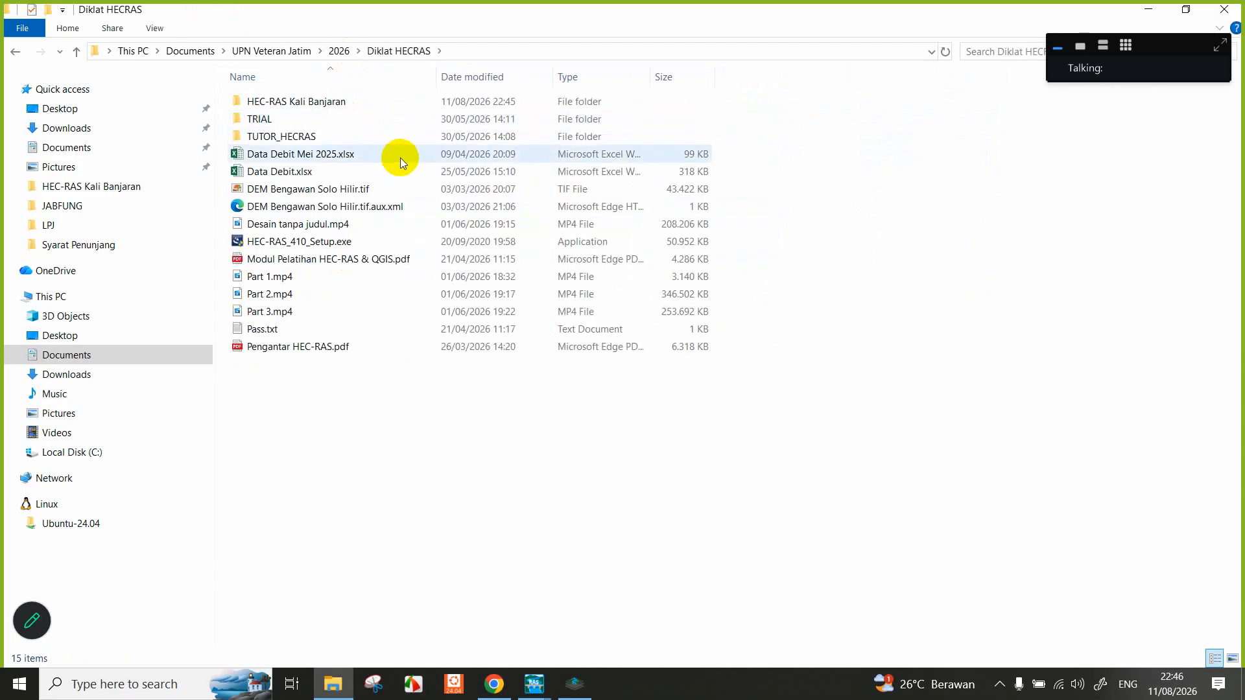
{"action": "left_click", "coordinate": [340, 52]}
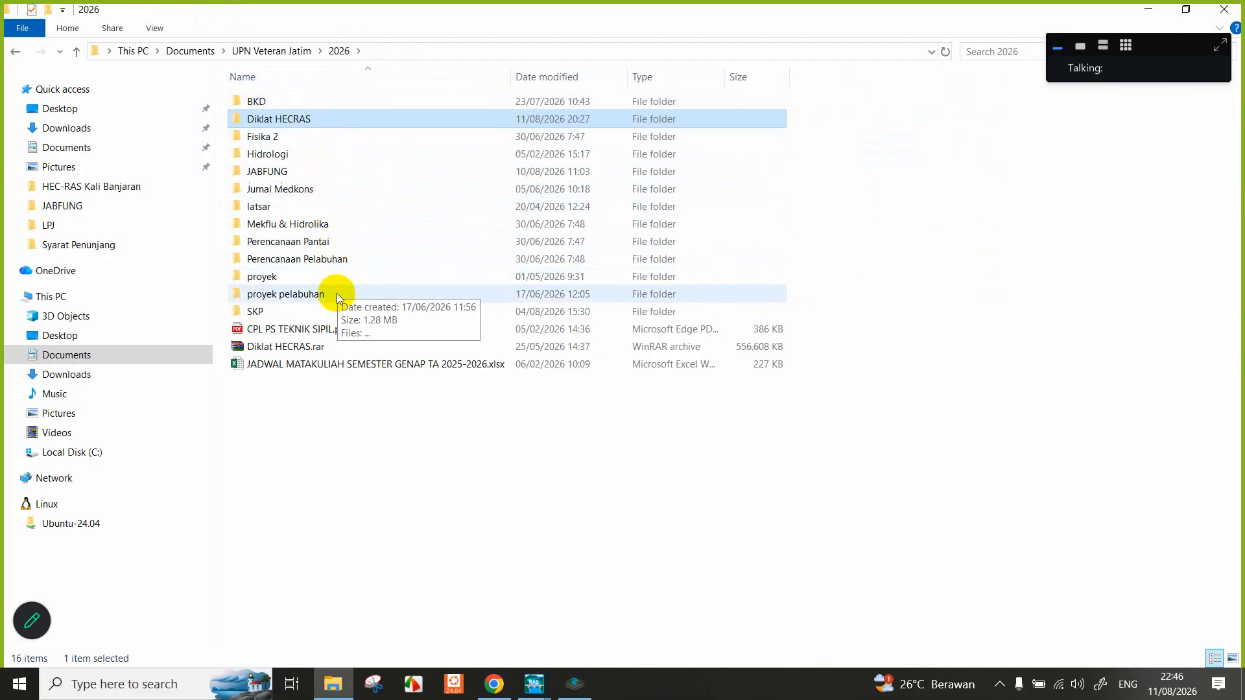
Open the 144-152 article PDF from the Syarat Penunjang folder inside JABFUNG and close the spare blank browser tab.
{"action": "double_click", "coordinate": [323, 169]}
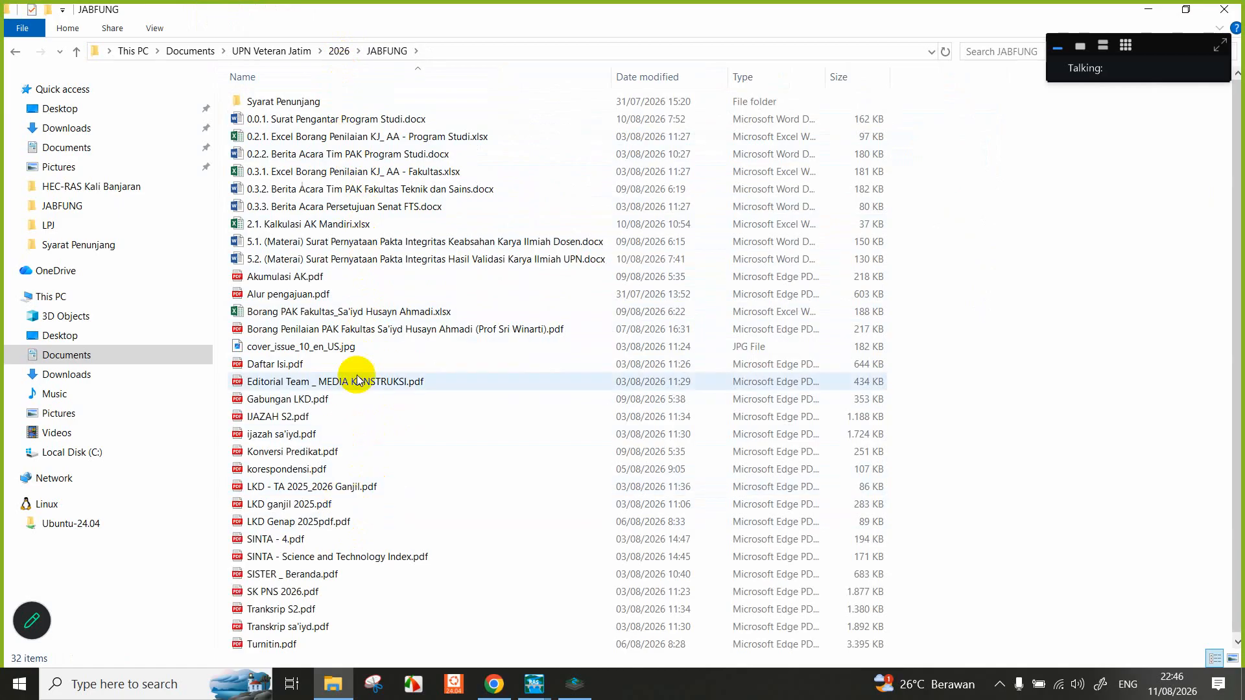
{"action": "double_click", "coordinate": [373, 100]}
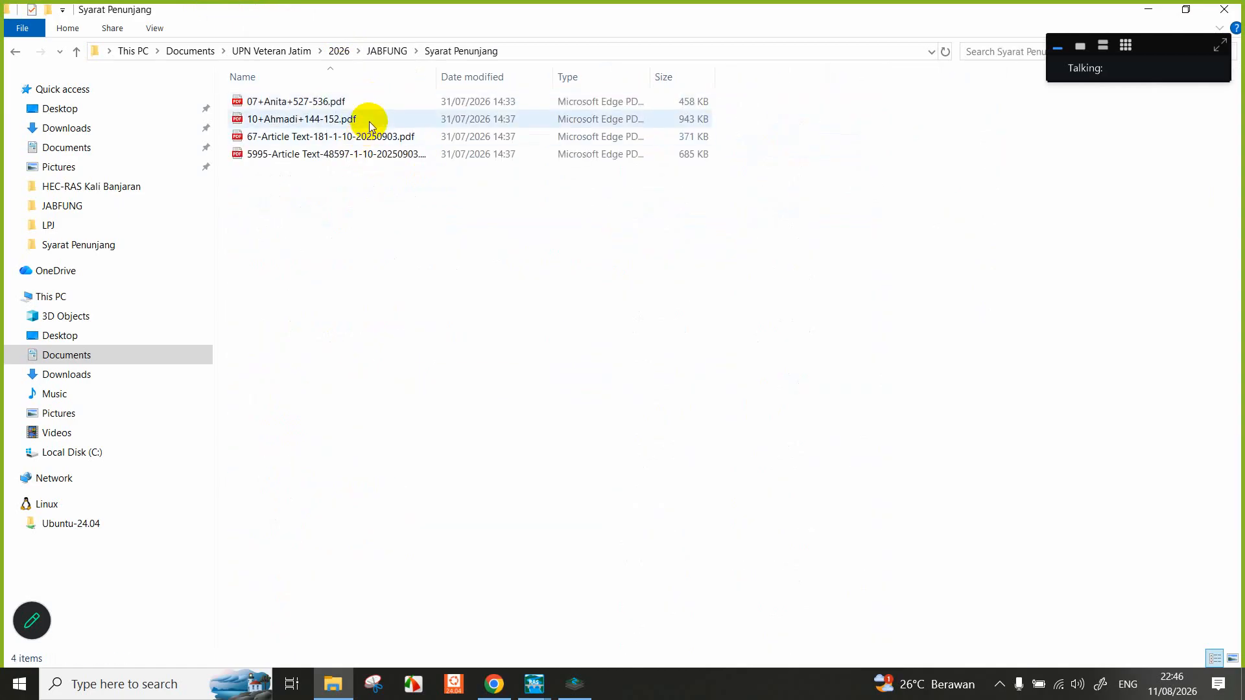
{"action": "left_click", "coordinate": [369, 122]}
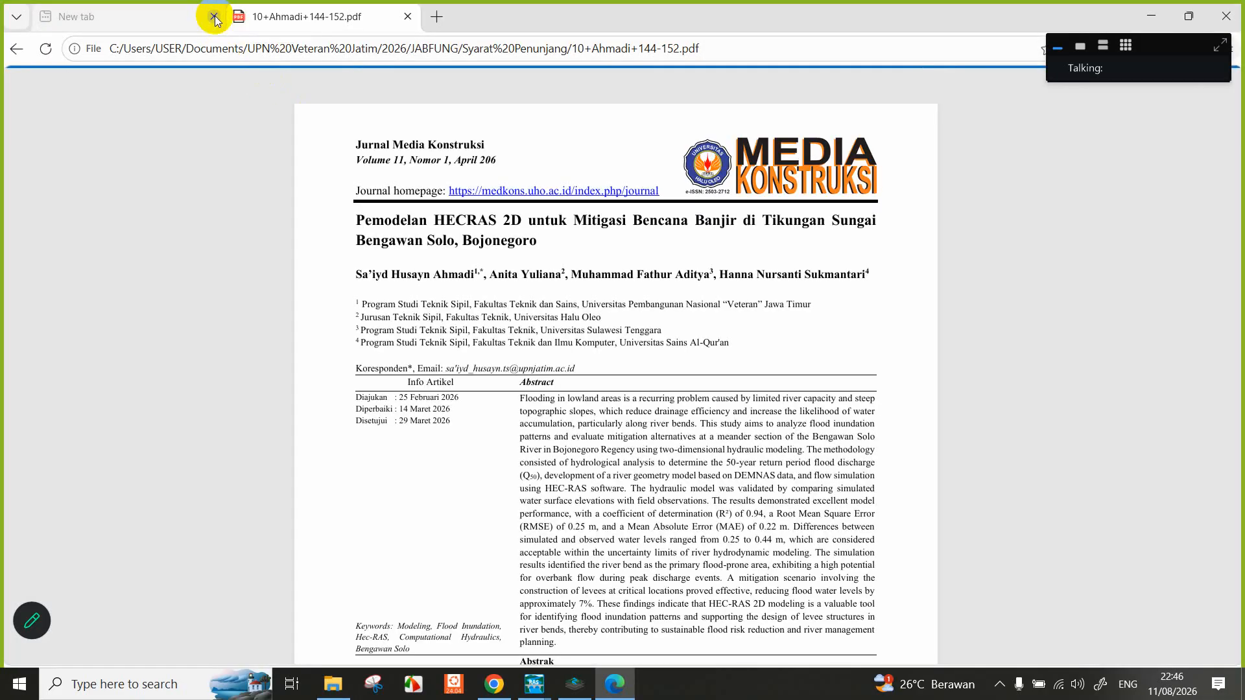
{"action": "left_click", "coordinate": [215, 17]}
Skim the article's methodology and results up to the Gambar 3 flood hydrograph and the Gambar 4 pre-mitigation inundation map.
{"action": "scroll", "coordinate": [639, 401], "scroll_direction": "down", "scroll_amount": 10}
{"action": "scroll", "coordinate": [639, 400], "scroll_direction": "down", "scroll_amount": 20}
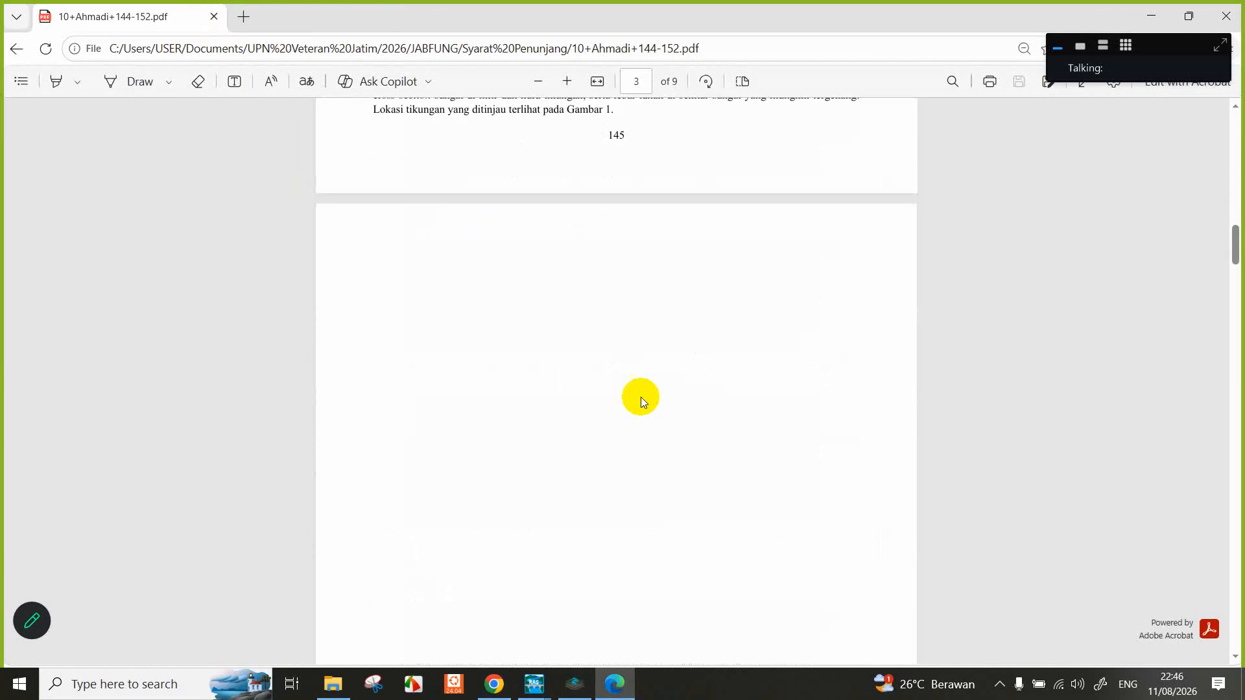
{"action": "scroll", "coordinate": [656, 350], "scroll_direction": "down", "scroll_amount": 5}
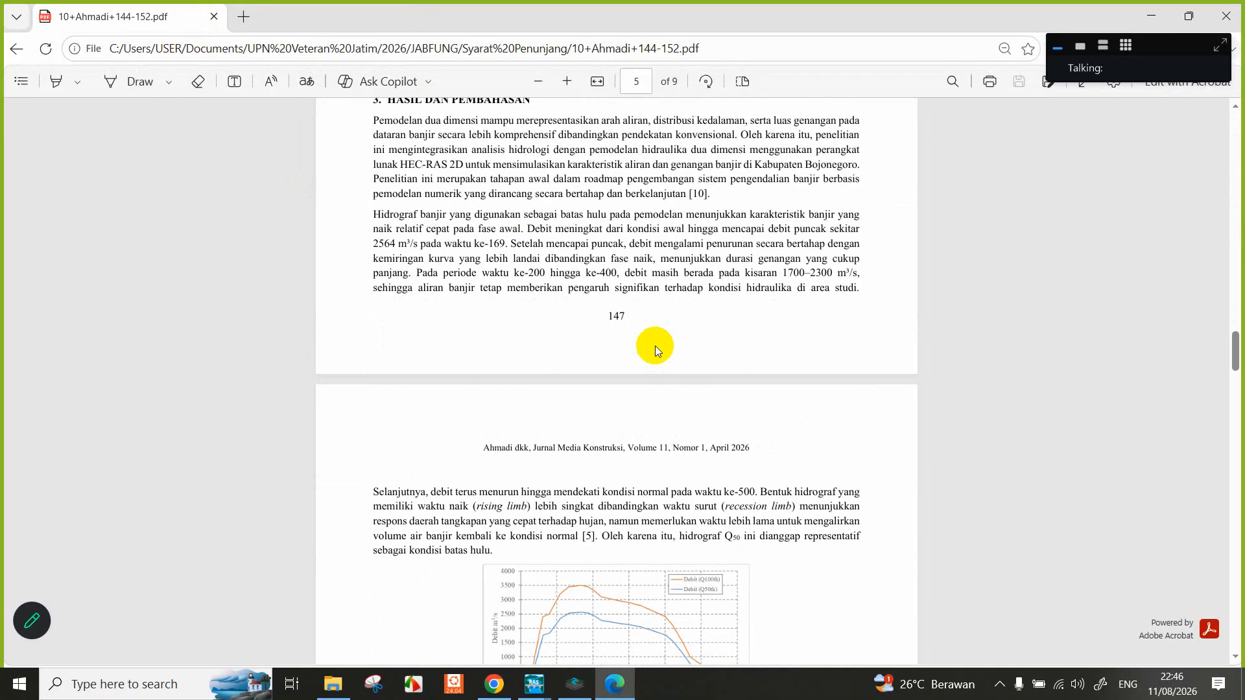
{"action": "scroll", "coordinate": [656, 350], "scroll_direction": "up", "scroll_amount": 20}
{"action": "scroll", "coordinate": [653, 352], "scroll_direction": "down", "scroll_amount": 3}
{"action": "scroll", "coordinate": [654, 352], "scroll_direction": "down", "scroll_amount": 20}
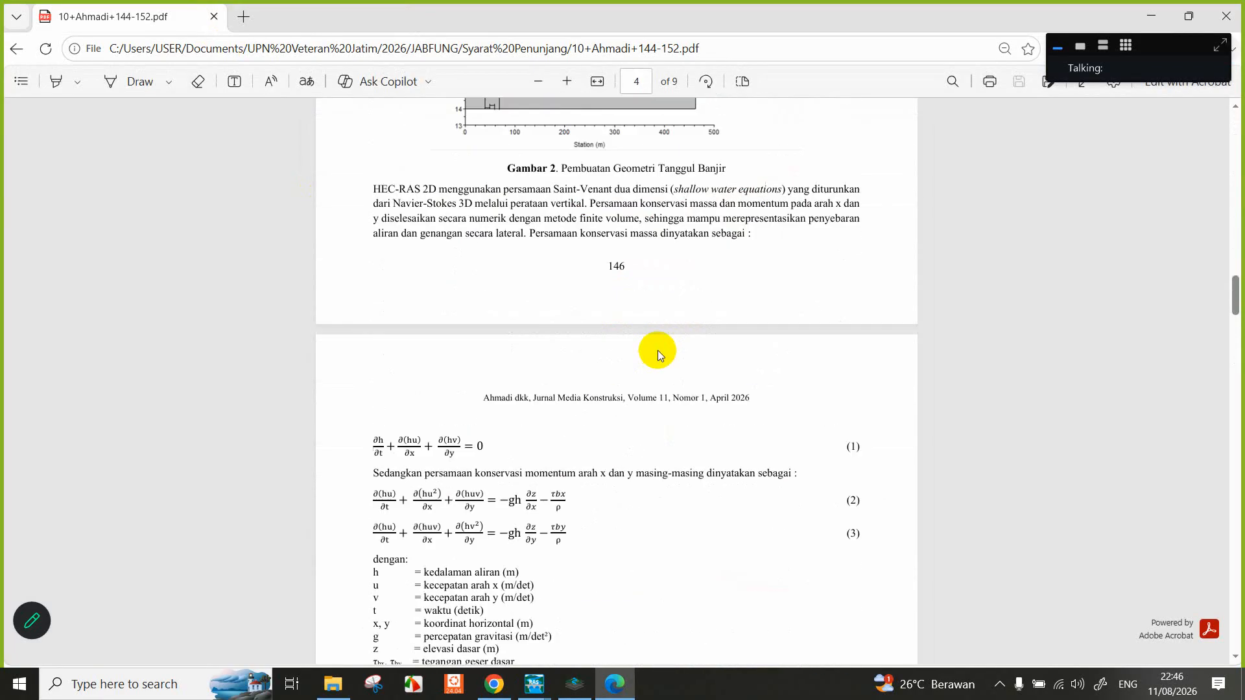
{"action": "scroll", "coordinate": [656, 350], "scroll_direction": "up", "scroll_amount": 8}
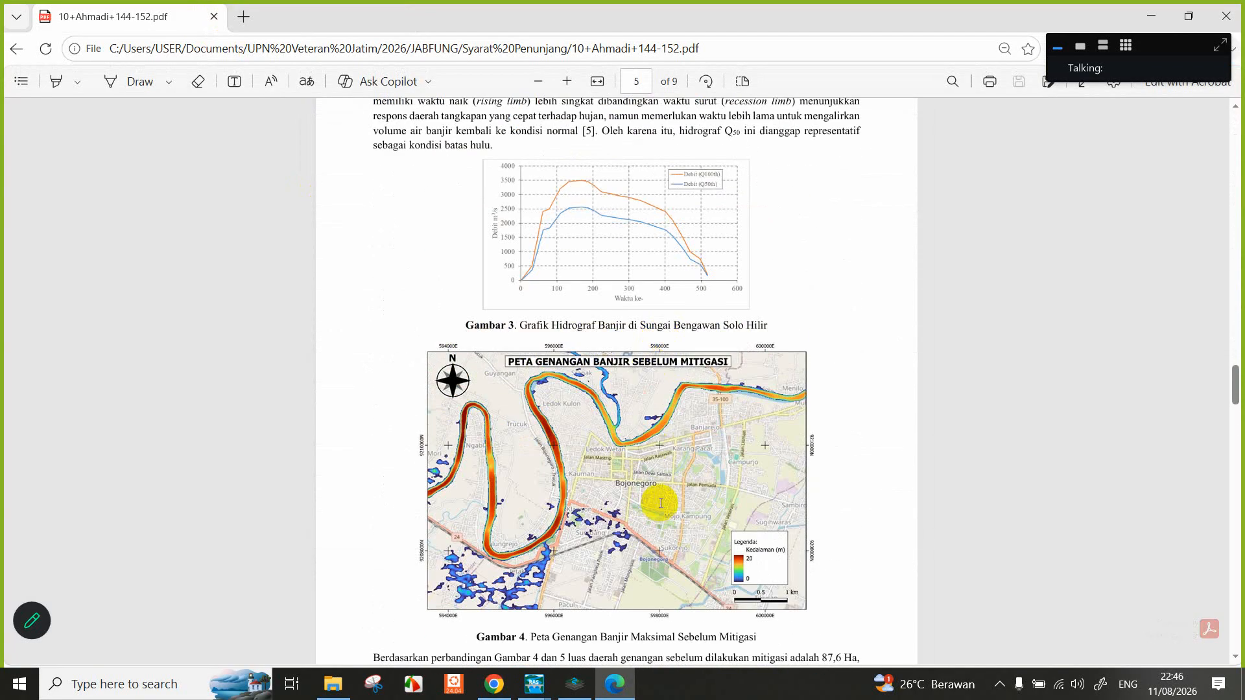
{"action": "scroll", "coordinate": [623, 402], "scroll_direction": "down", "scroll_amount": 3}
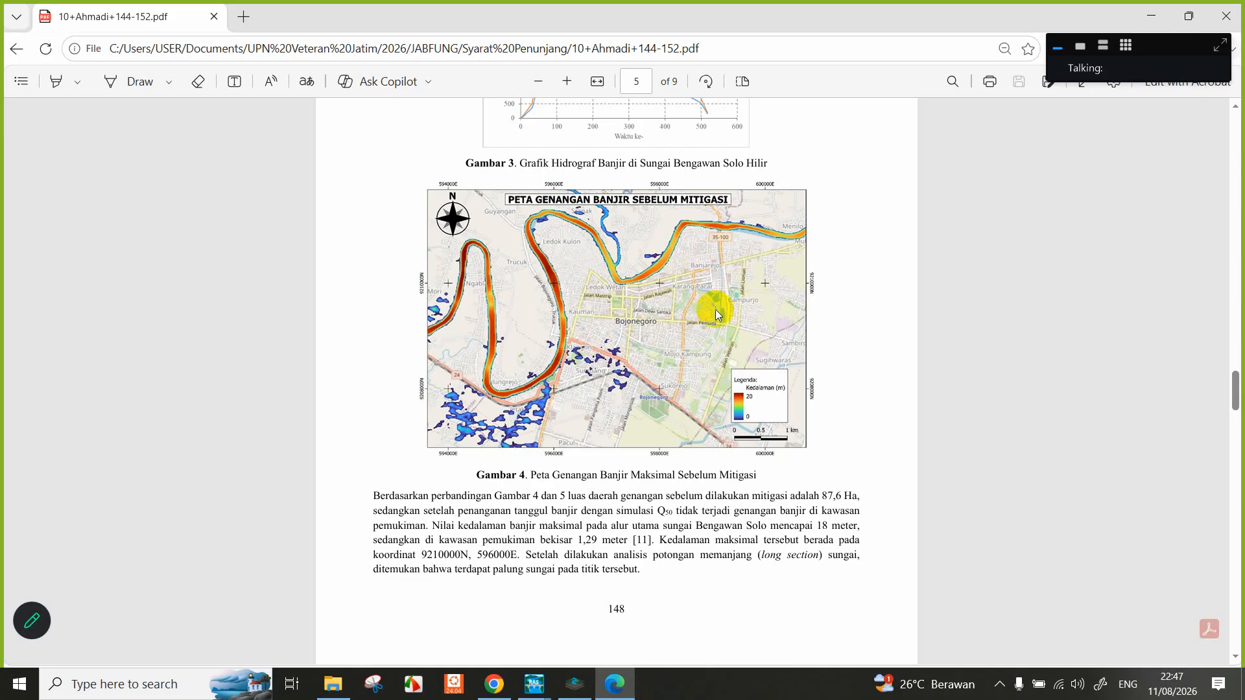
Examine the article's Gambar 5 post-mitigation inundation map and the enlarged Gambar 6 cross-section at the recommended levee.
{"action": "scroll", "coordinate": [719, 384], "scroll_direction": "down", "scroll_amount": 20}
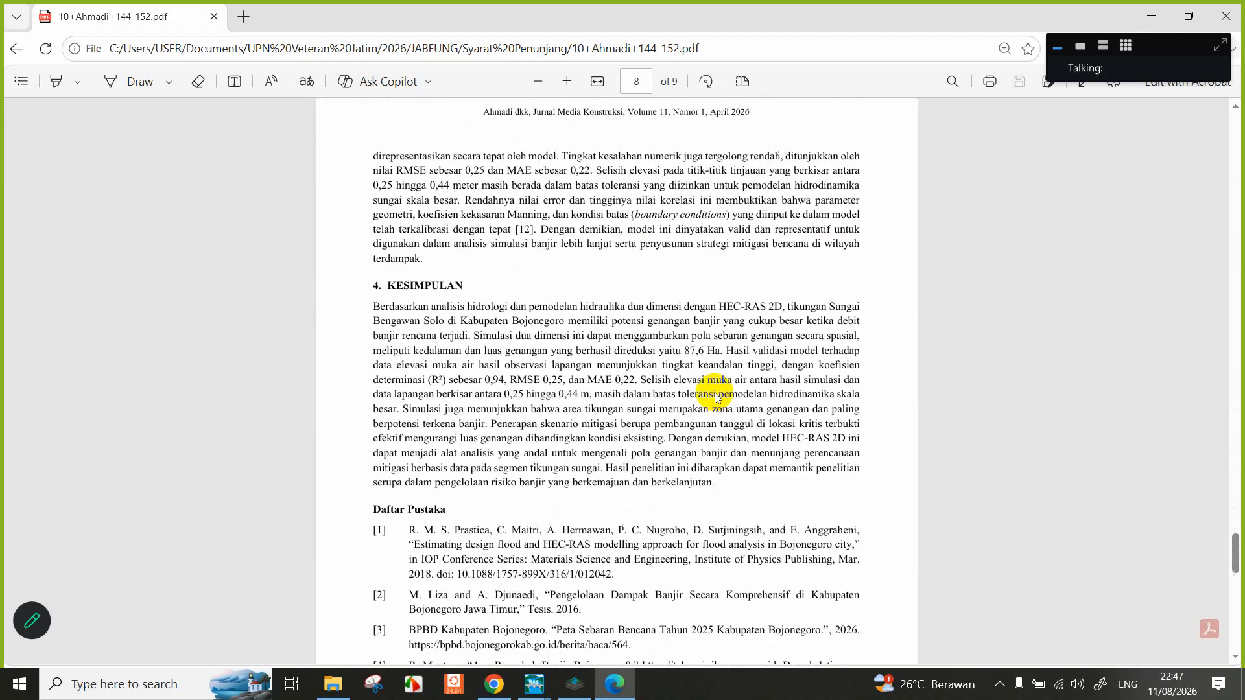
{"action": "scroll", "coordinate": [718, 387], "scroll_direction": "up", "scroll_amount": 20}
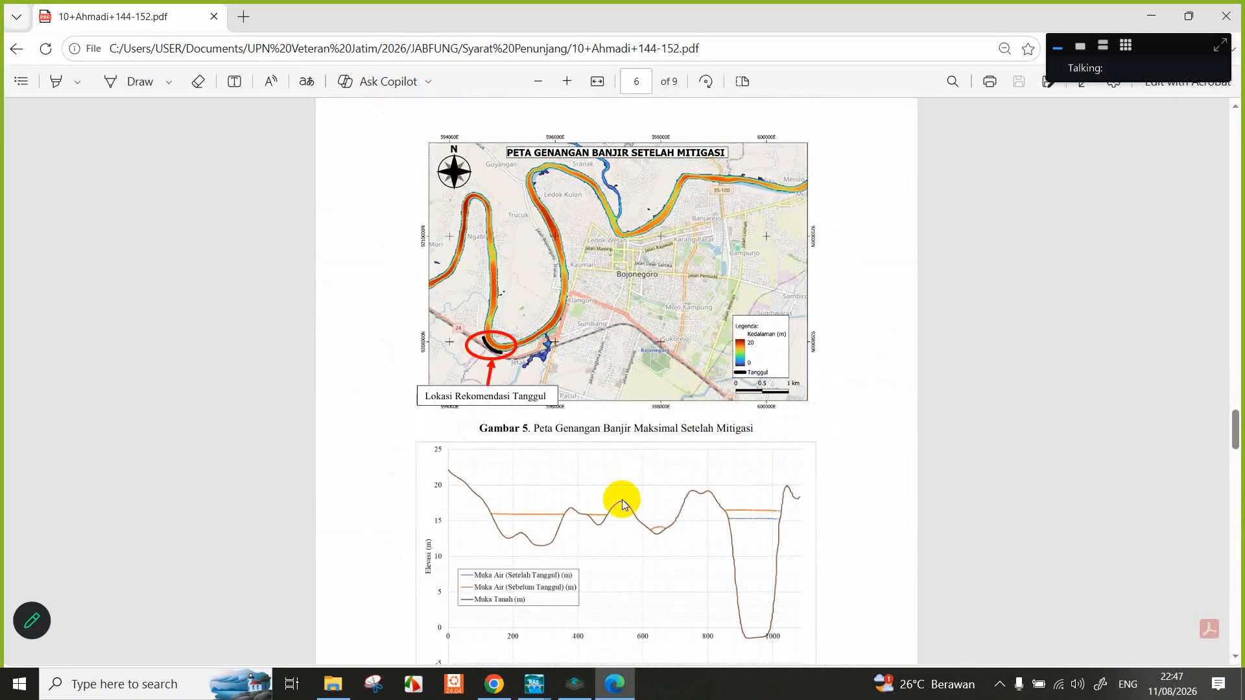
{"action": "scroll", "coordinate": [660, 414], "scroll_direction": "down", "scroll_amount": 3}
{"action": "scroll", "coordinate": [608, 387], "scroll_direction": "up", "scroll_amount": 4}
{"action": "scroll", "coordinate": [586, 356], "scroll_direction": "down", "scroll_amount": 3}
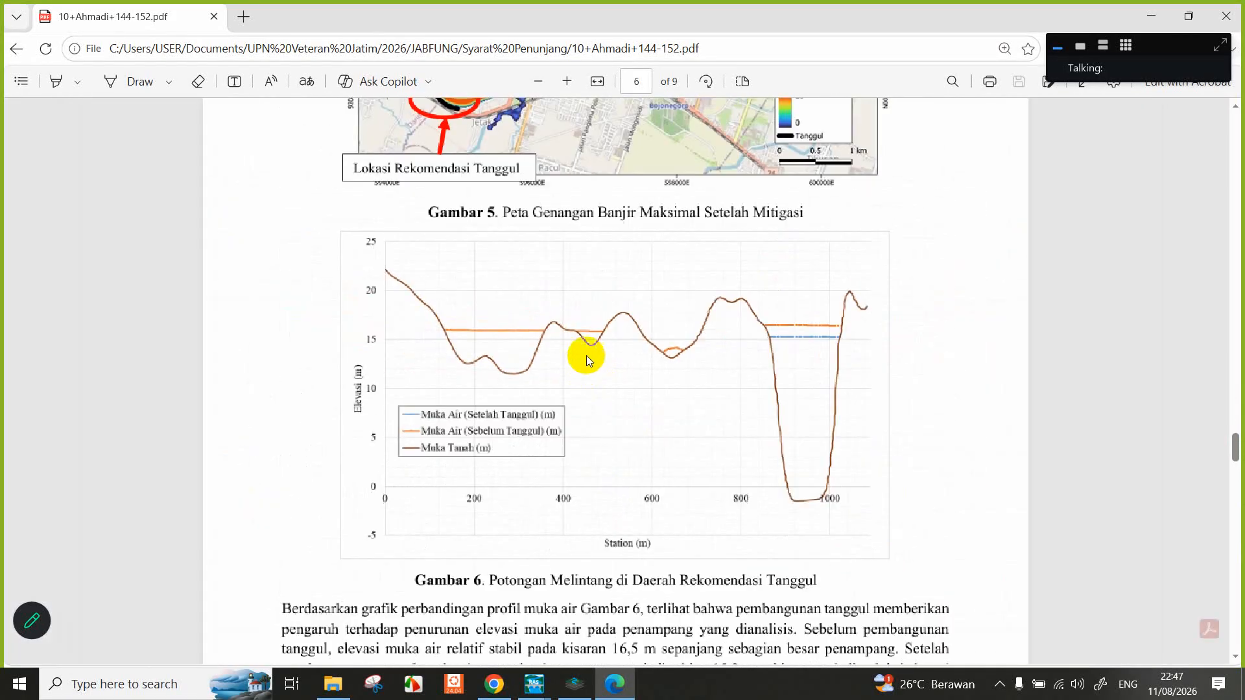
{"action": "scroll", "coordinate": [632, 423], "scroll_direction": "up", "scroll_amount": 1}
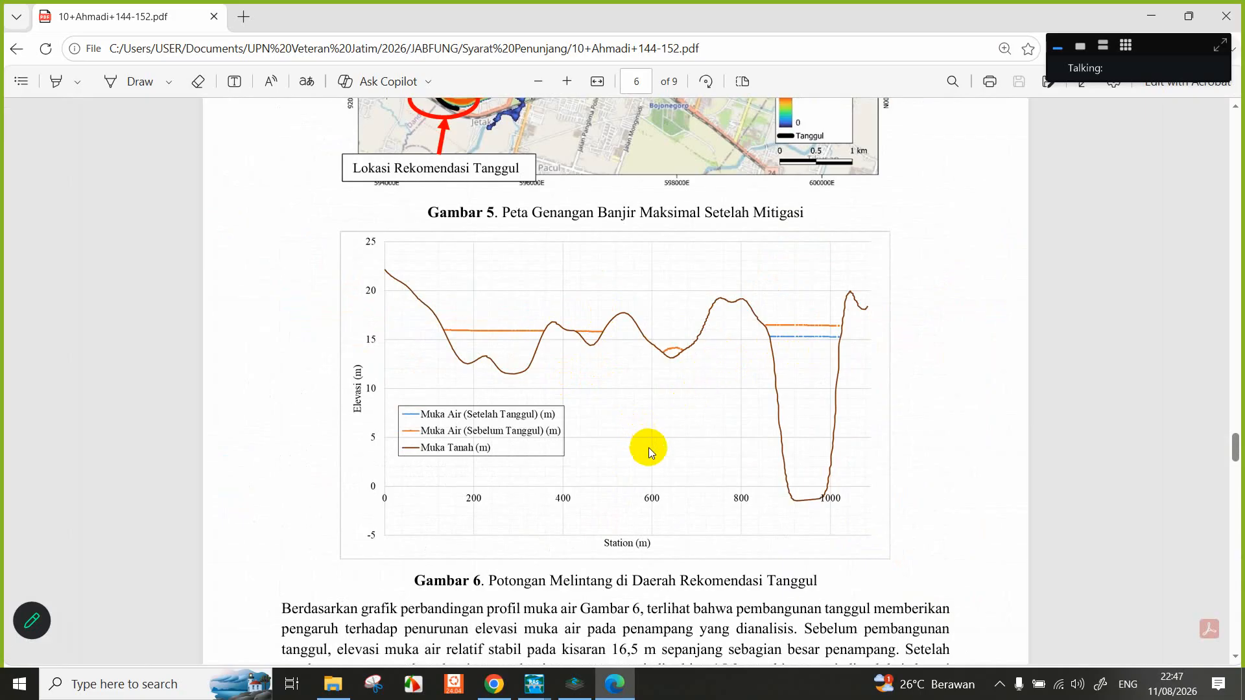
Go back through the article to review the Gambar 2 levee geometry and the Gambar 1 study location map.
{"action": "scroll", "coordinate": [649, 449], "scroll_direction": "up", "scroll_amount": 15}
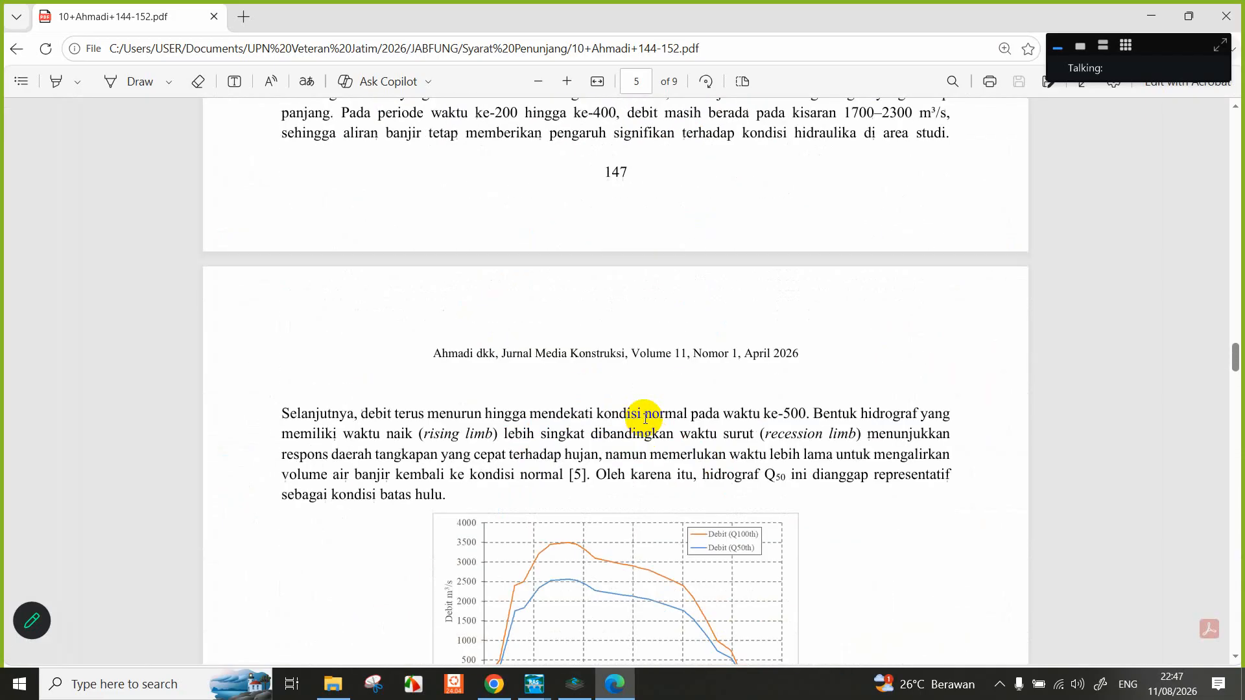
{"action": "scroll", "coordinate": [668, 571], "scroll_direction": "down", "scroll_amount": 3}
{"action": "scroll", "coordinate": [672, 562], "scroll_direction": "up", "scroll_amount": 20}
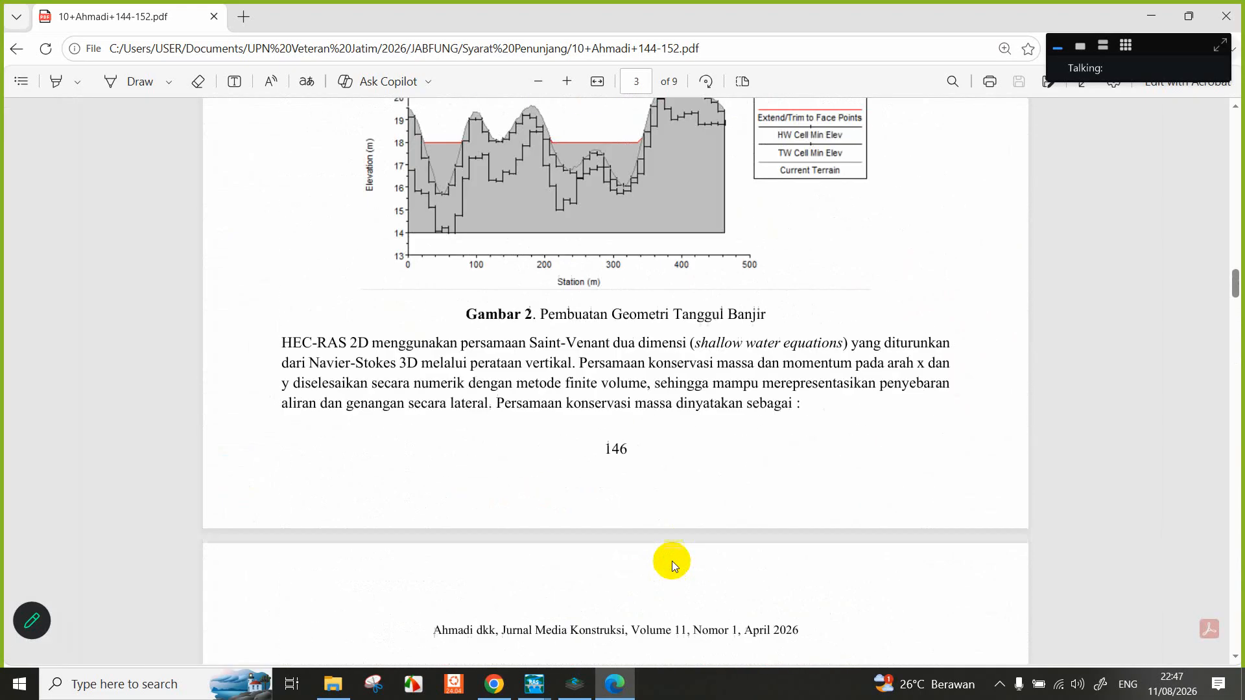
{"action": "scroll", "coordinate": [672, 561], "scroll_direction": "up", "scroll_amount": 20}
{"action": "scroll", "coordinate": [672, 557], "scroll_direction": "down", "scroll_amount": 10}
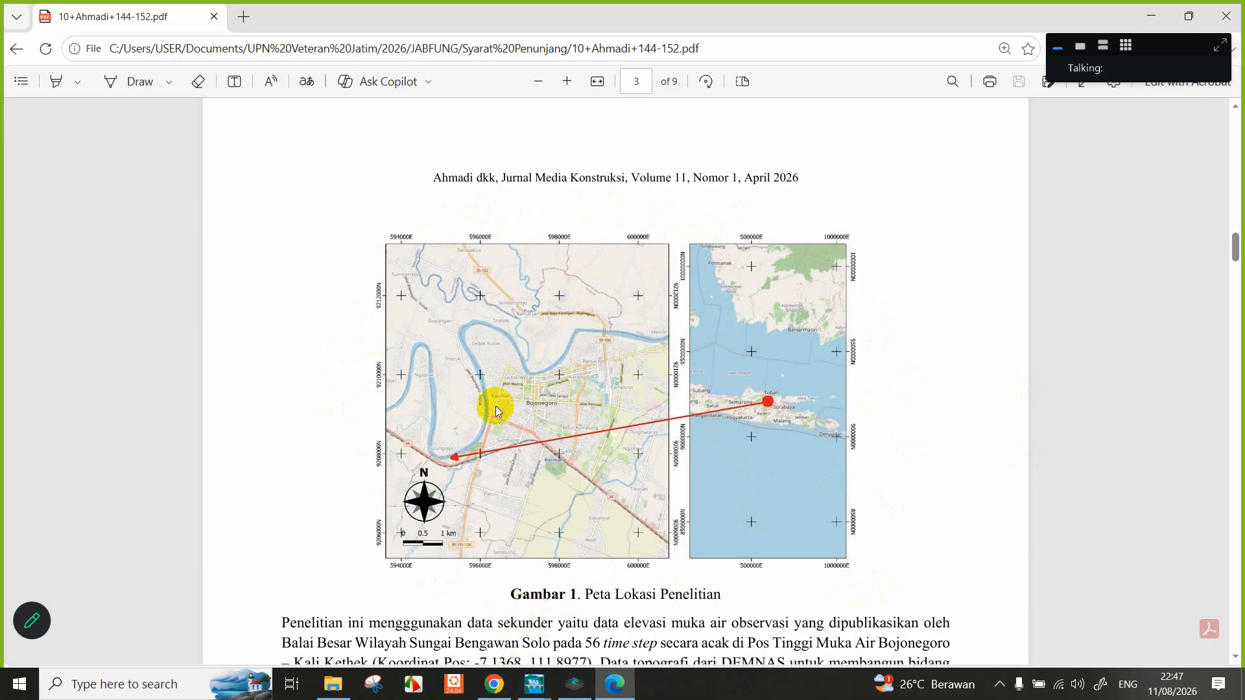
Switch to RAS Mapper and examine the retention pond's surroundings, SA/2D connections and pump station over the terrain and satellite imagery.
{"action": "left_click", "coordinate": [533, 684]}
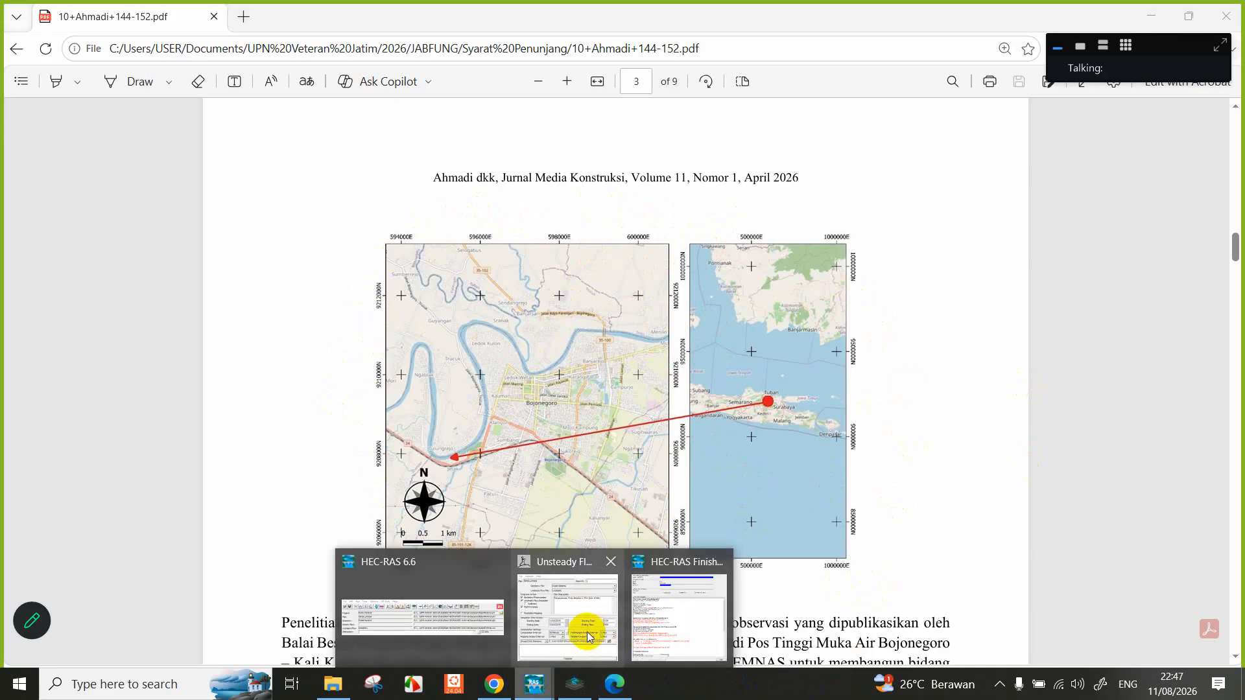
{"action": "left_click", "coordinate": [478, 616]}
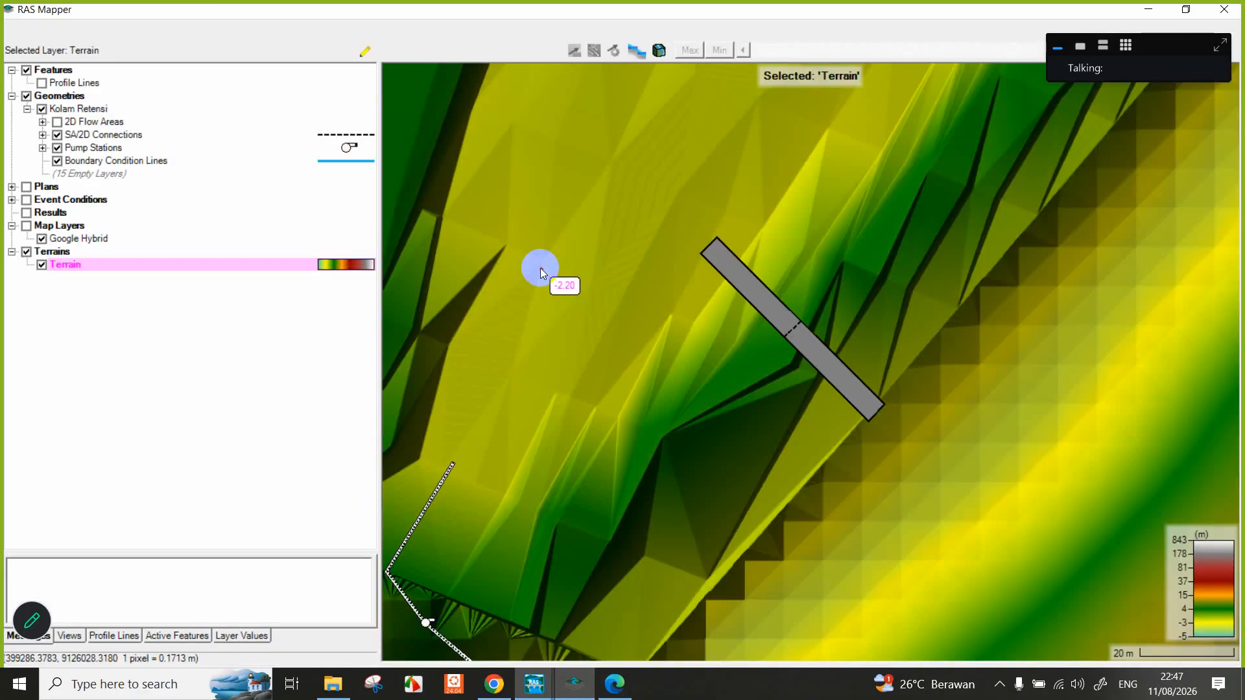
{"action": "scroll", "coordinate": [512, 318], "scroll_direction": "down", "scroll_amount": 3}
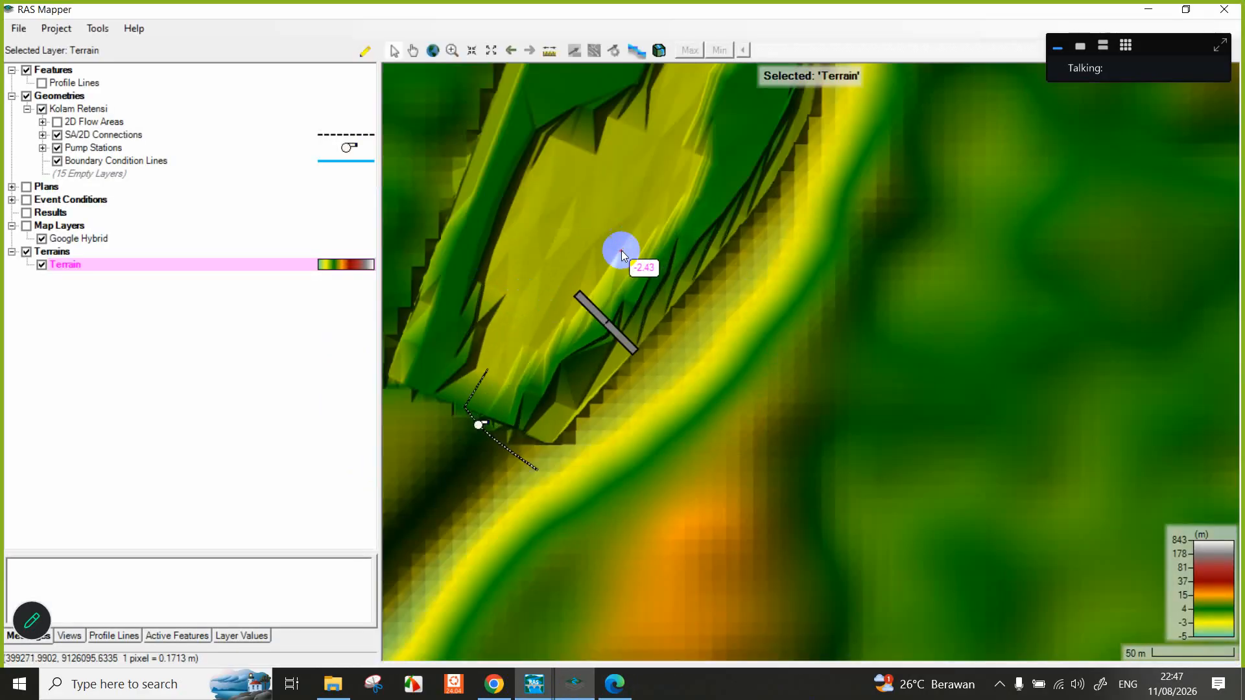
{"action": "scroll", "coordinate": [675, 328], "scroll_direction": "down", "scroll_amount": 3}
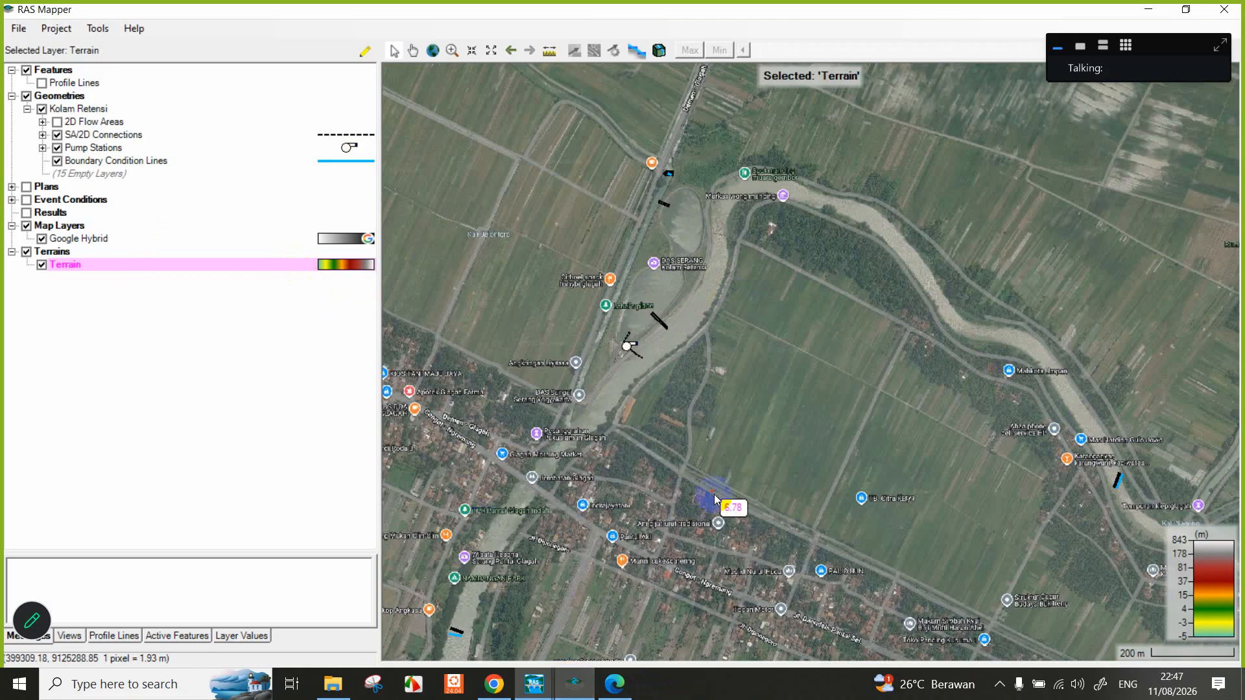
{"action": "scroll", "coordinate": [662, 206], "scroll_direction": "up", "scroll_amount": 3}
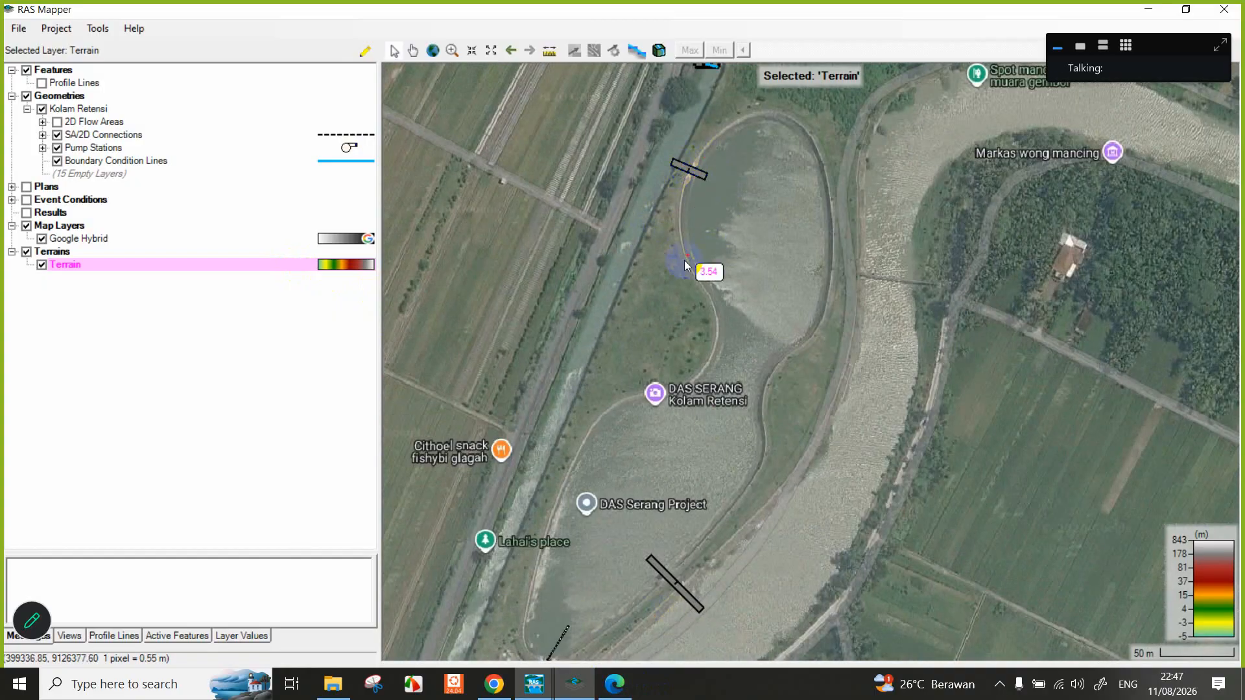
Review the article's Gambar 2 levee geometry and Gambar 4 inundation map in Edge again, and return to RAS Mapper.
{"action": "left_click", "coordinate": [617, 686]}
{"action": "scroll", "coordinate": [652, 325], "scroll_direction": "down", "scroll_amount": 20}
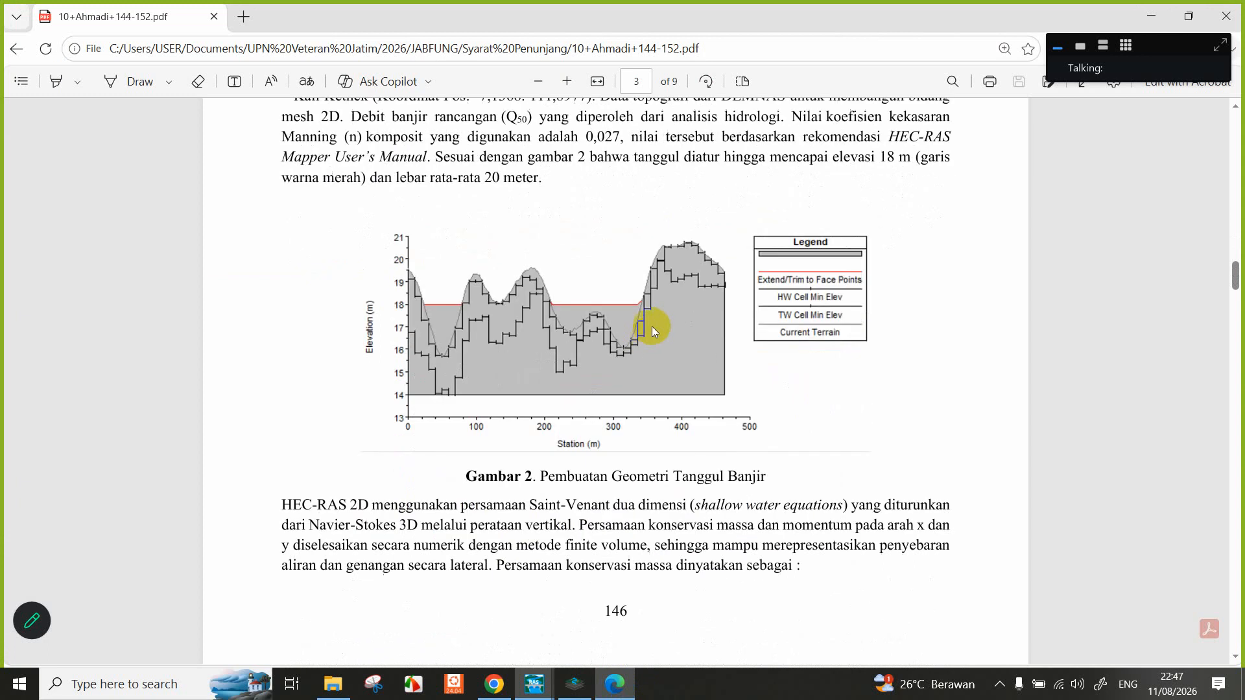
{"action": "scroll", "coordinate": [655, 305], "scroll_direction": "up", "scroll_amount": 6}
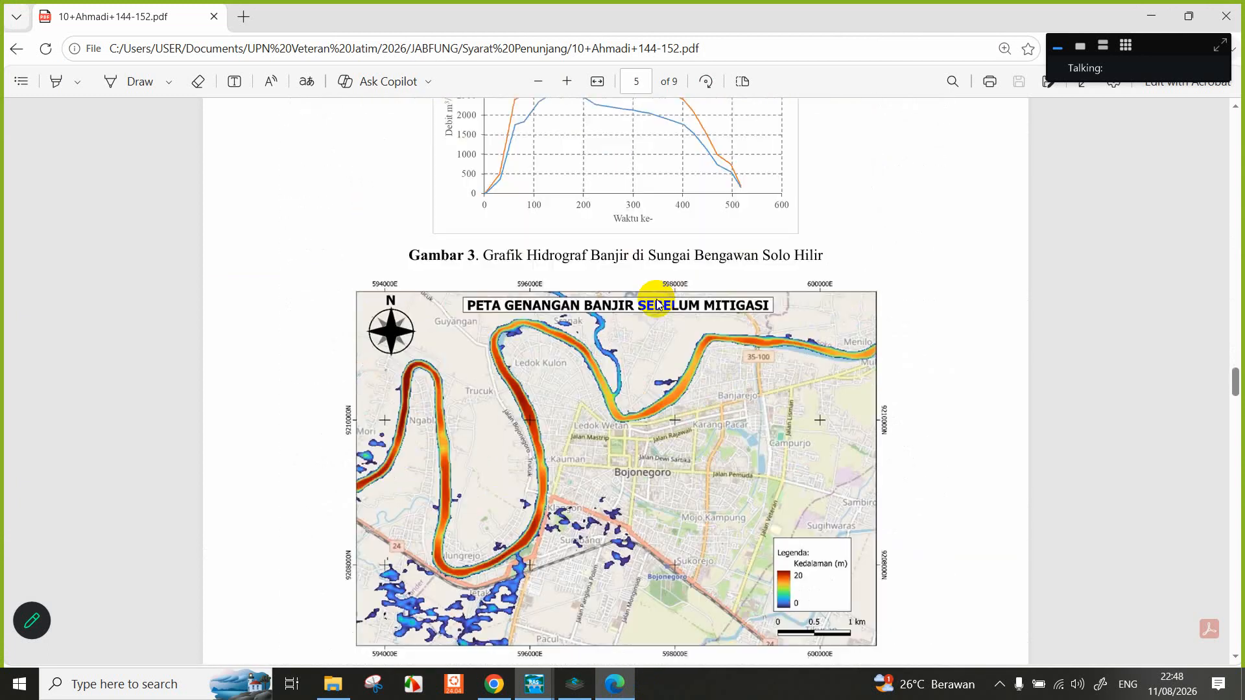
{"action": "scroll", "coordinate": [564, 363], "scroll_direction": "down", "scroll_amount": 1}
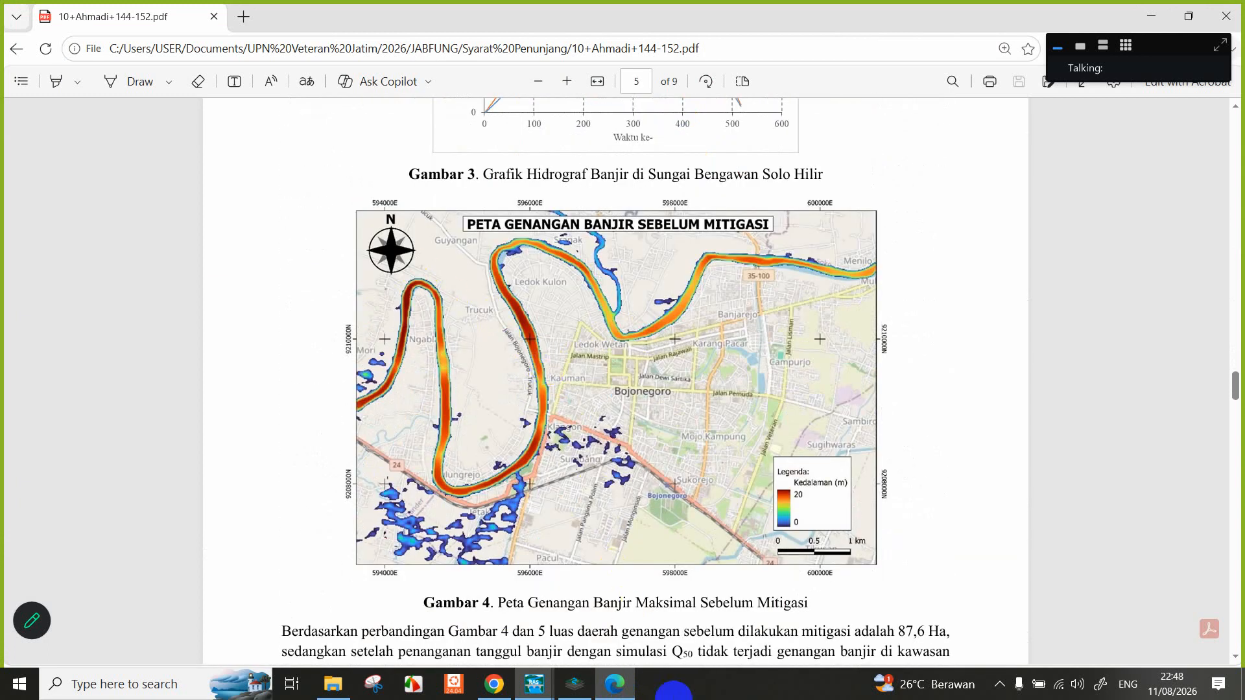
{"action": "left_click", "coordinate": [621, 685]}
{"action": "left_click", "coordinate": [621, 686]}
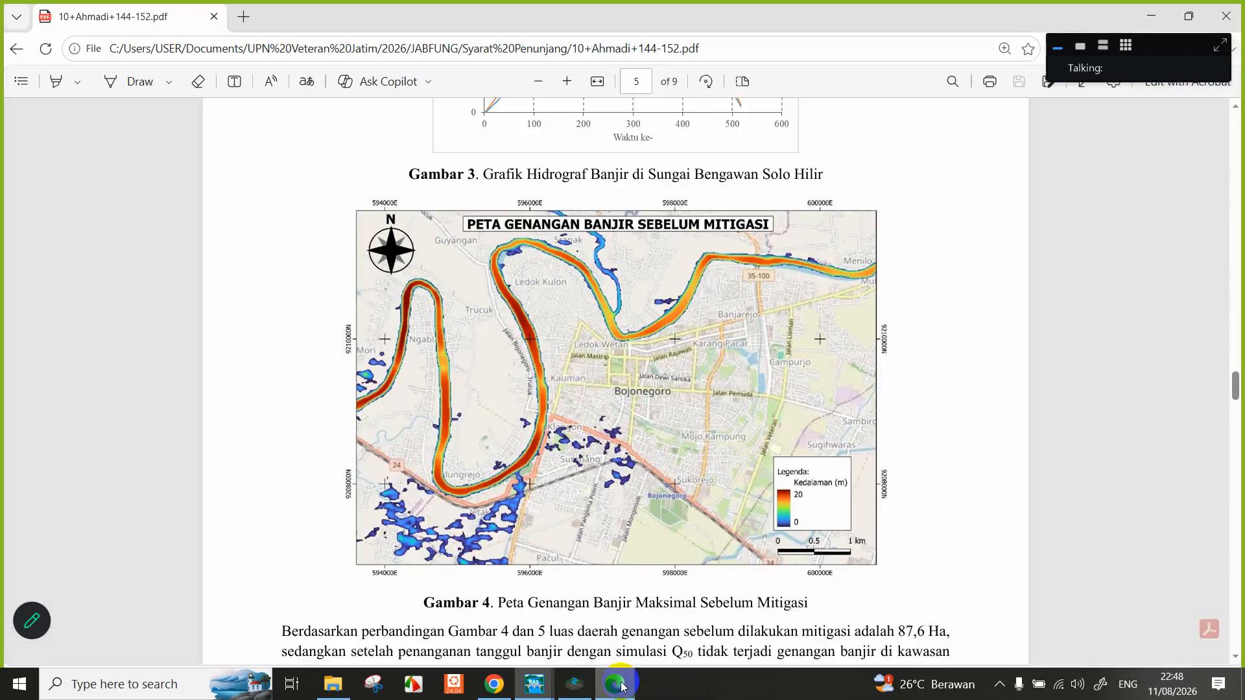
{"action": "left_click", "coordinate": [621, 685]}
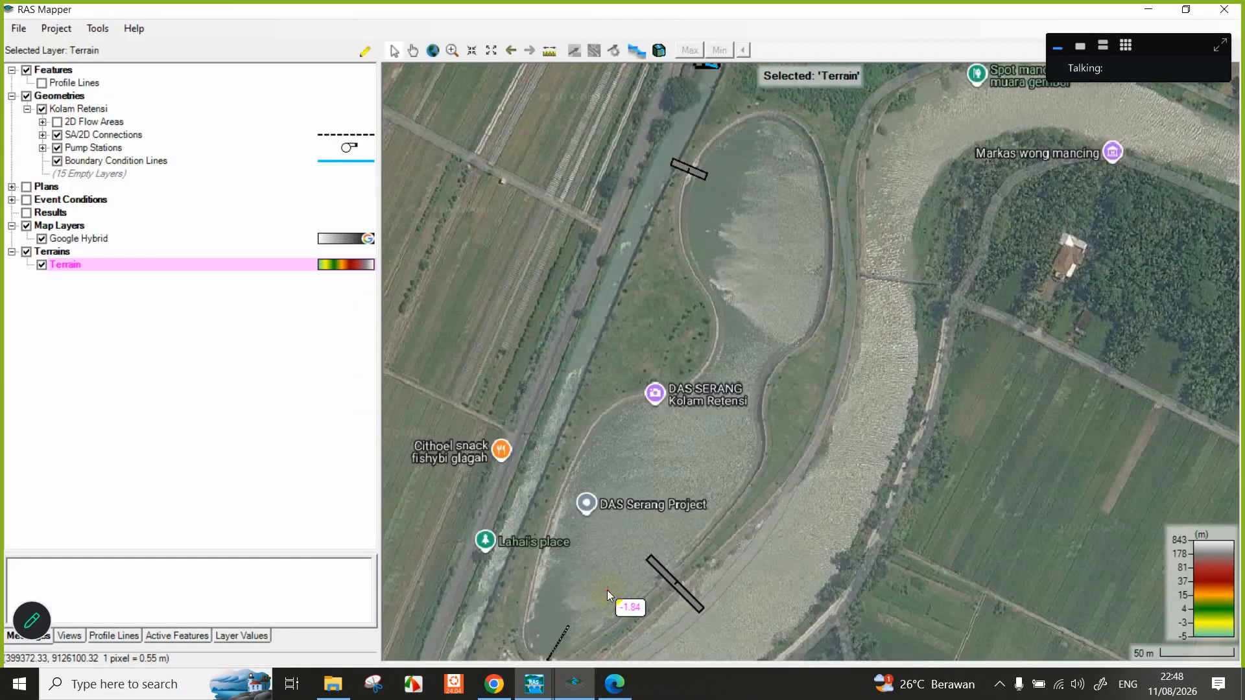
Review the article's Gambar 4 pre-mitigation inundation map in Edge along the river bends, and return to RAS Mapper.
{"action": "key", "text": "alt+Tab"}
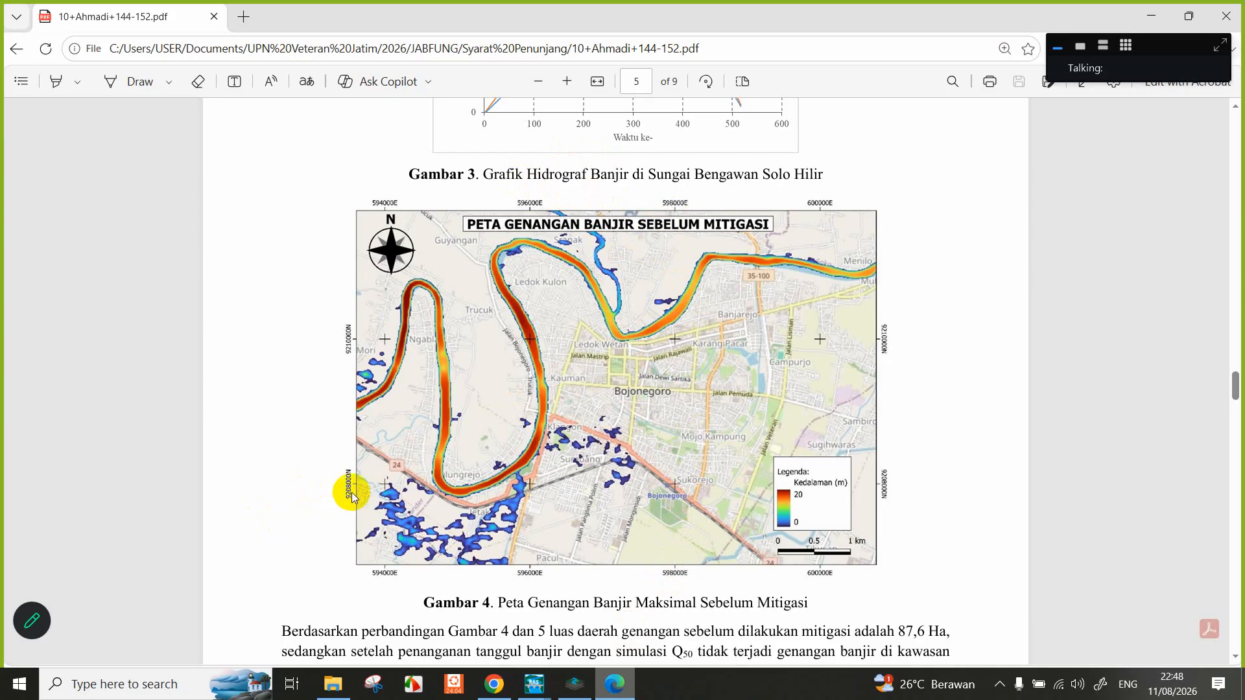
{"action": "left_click_drag", "start_coordinate": [448, 489], "coordinate": [466, 497]}
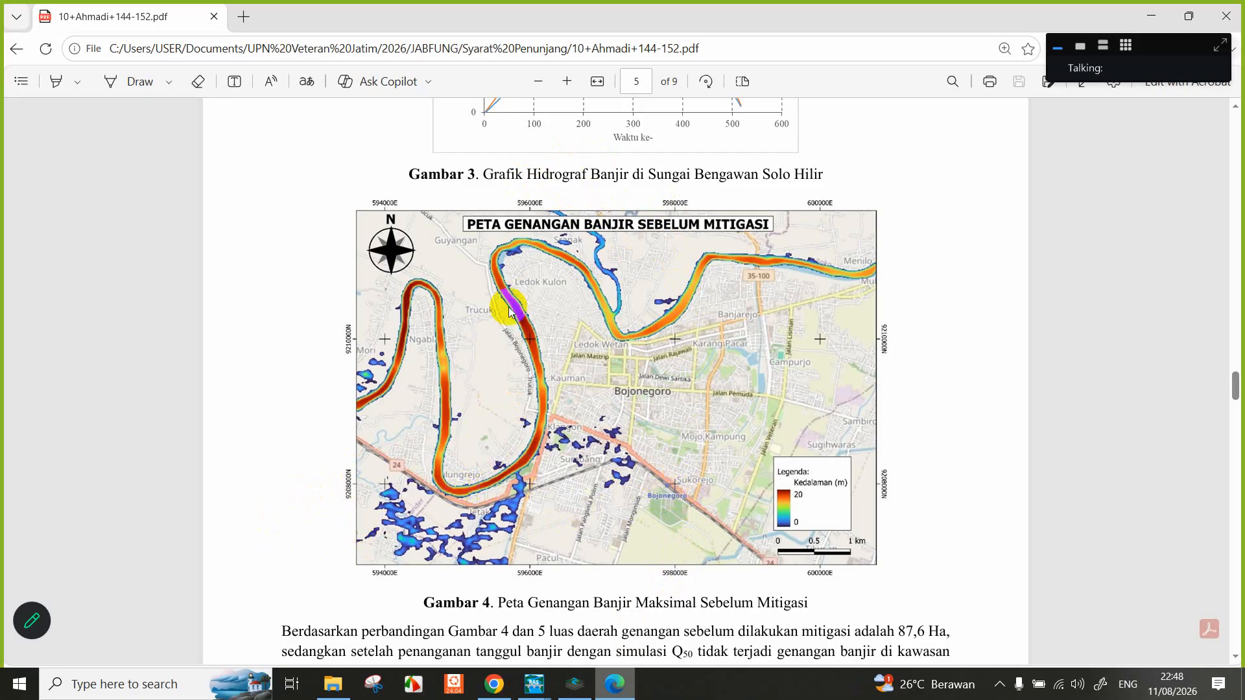
{"action": "left_click", "coordinate": [620, 693]}
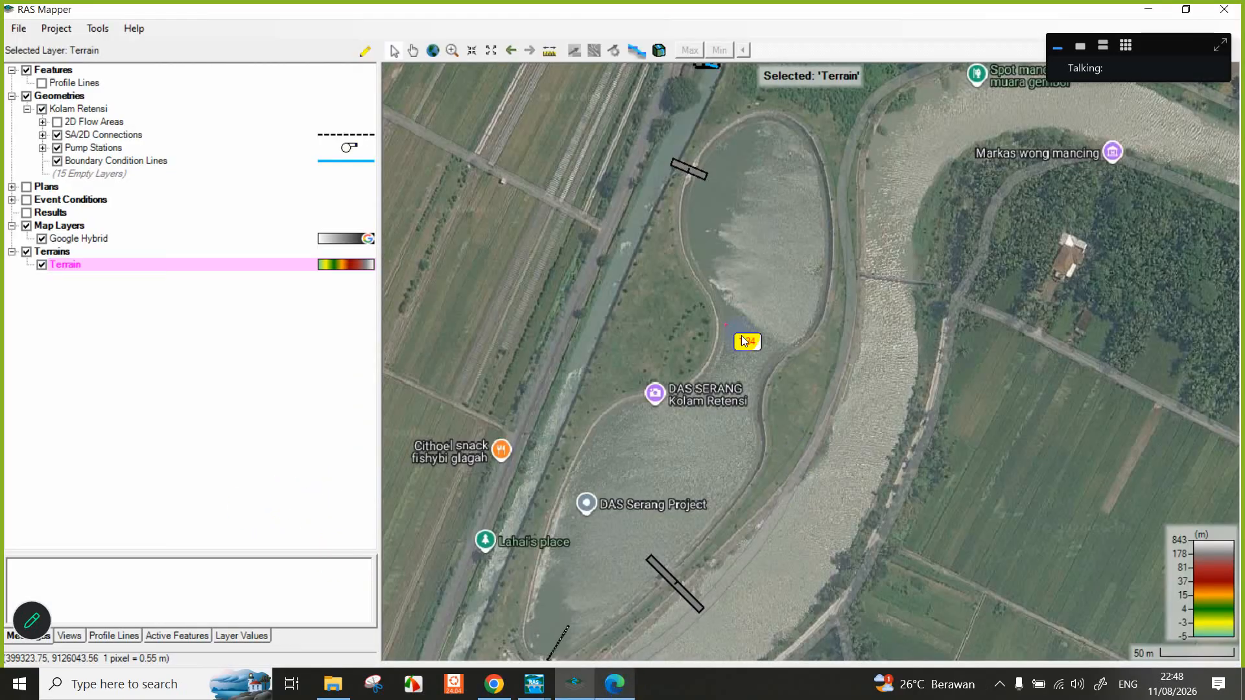
Review the finished computation messages for the tanpa_pompa run, marking the SA/2D connection named in the geometry error, and close them.
{"action": "mouse_move", "coordinate": [575, 684]}
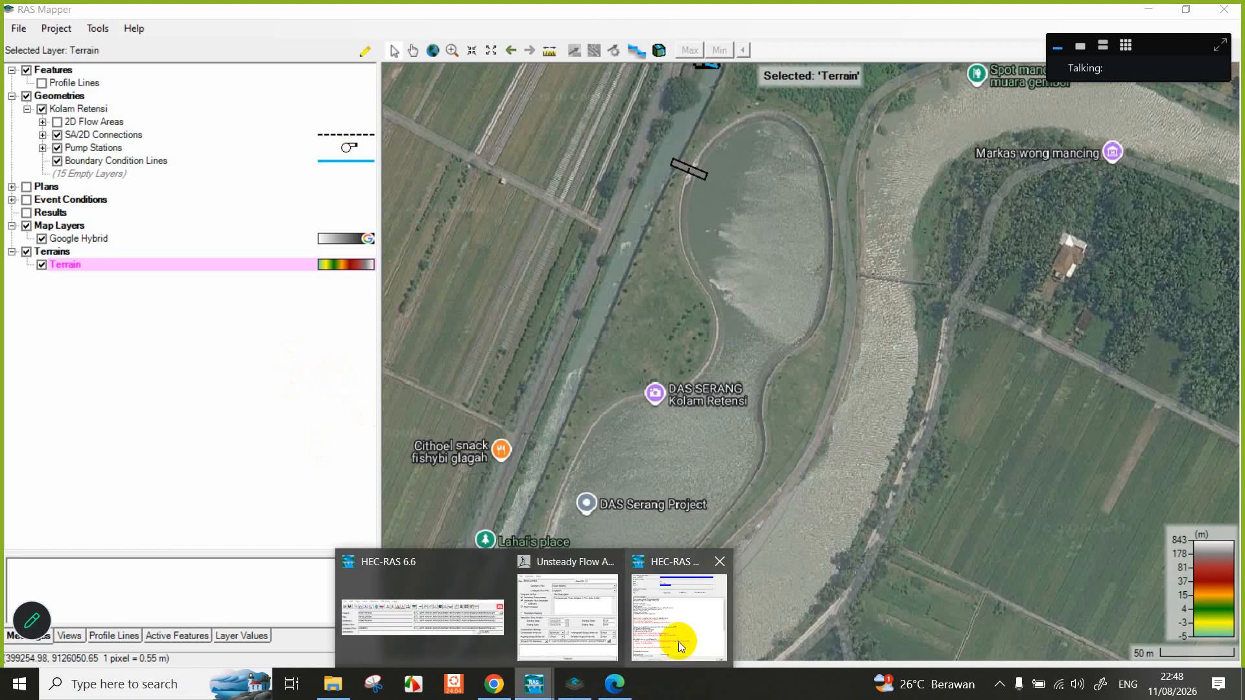
{"action": "left_click", "coordinate": [677, 639]}
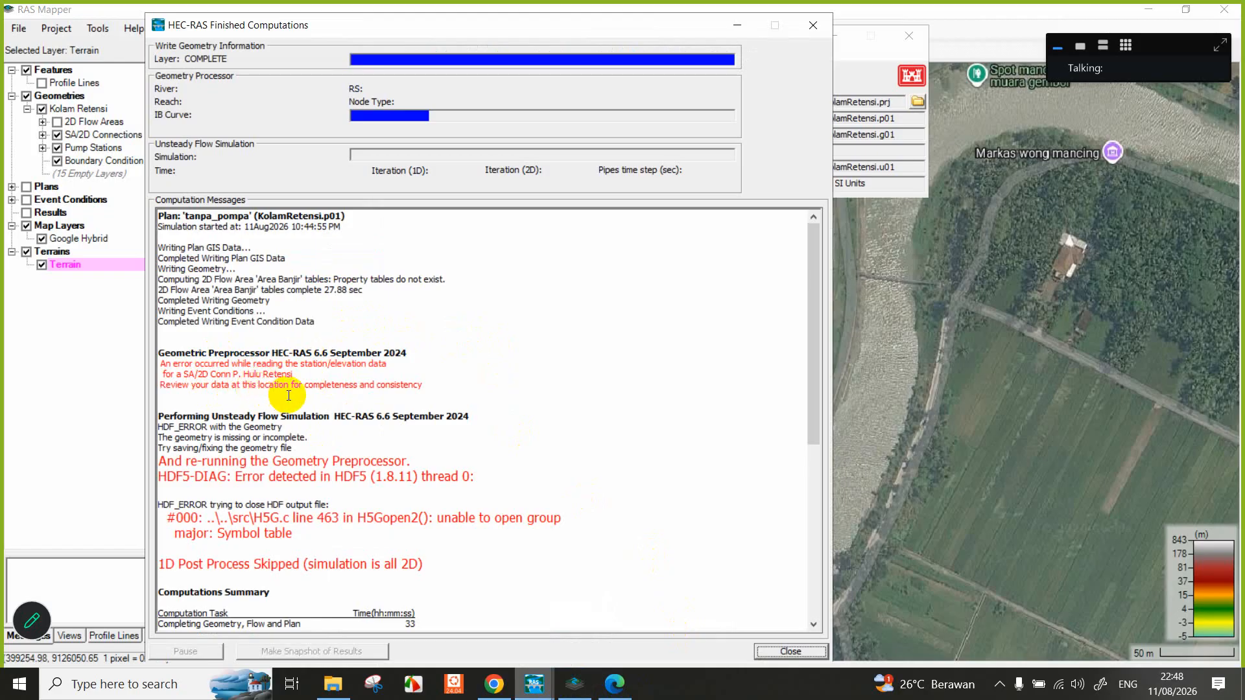
{"action": "left_click_drag", "start_coordinate": [201, 365], "coordinate": [327, 390]}
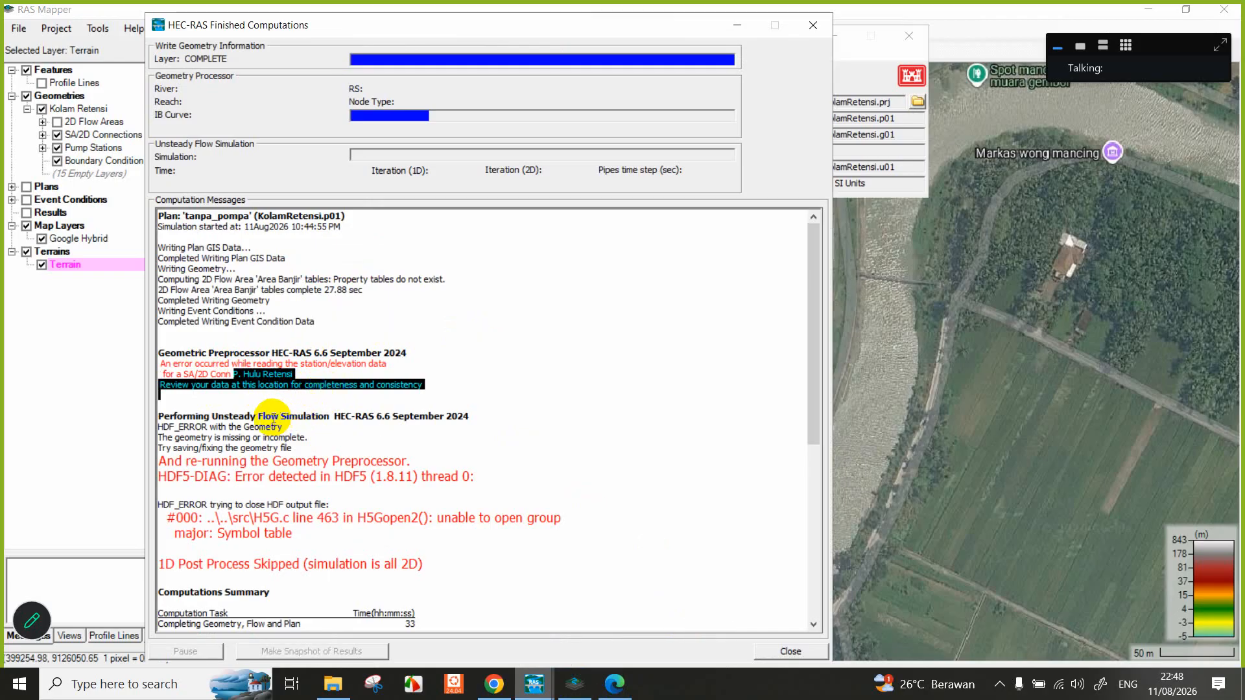
{"action": "scroll", "coordinate": [237, 444], "scroll_direction": "down", "scroll_amount": 10}
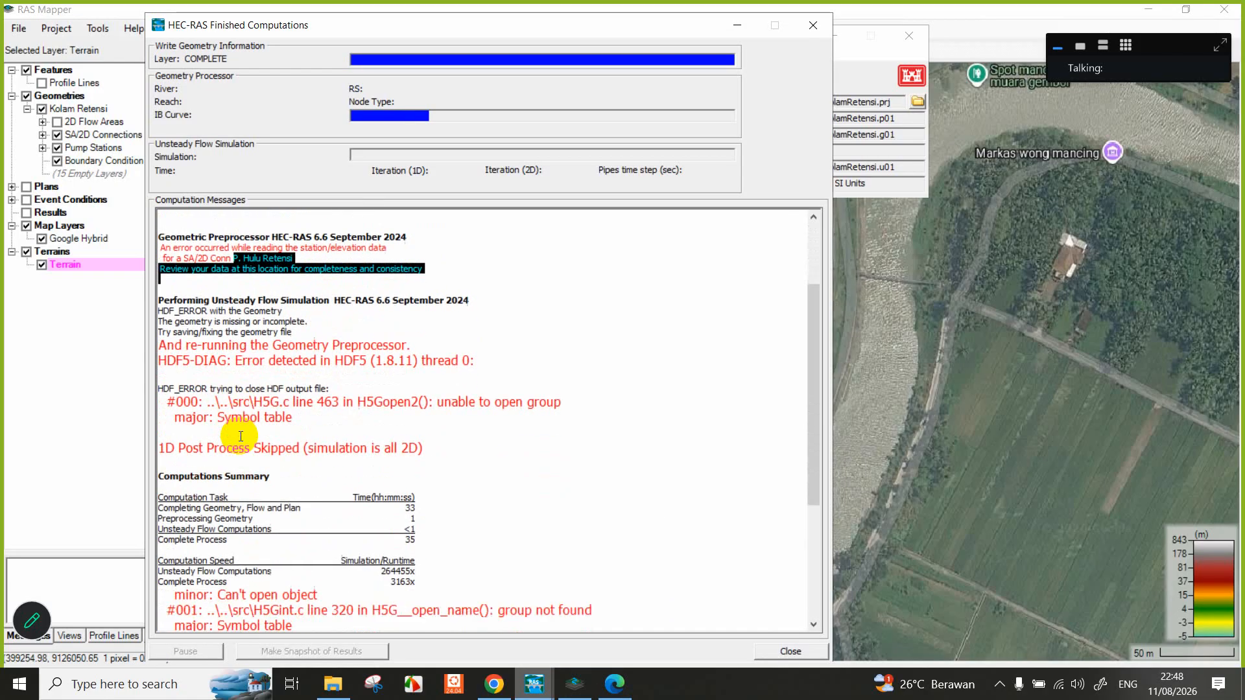
{"action": "left_click", "coordinate": [792, 652]}
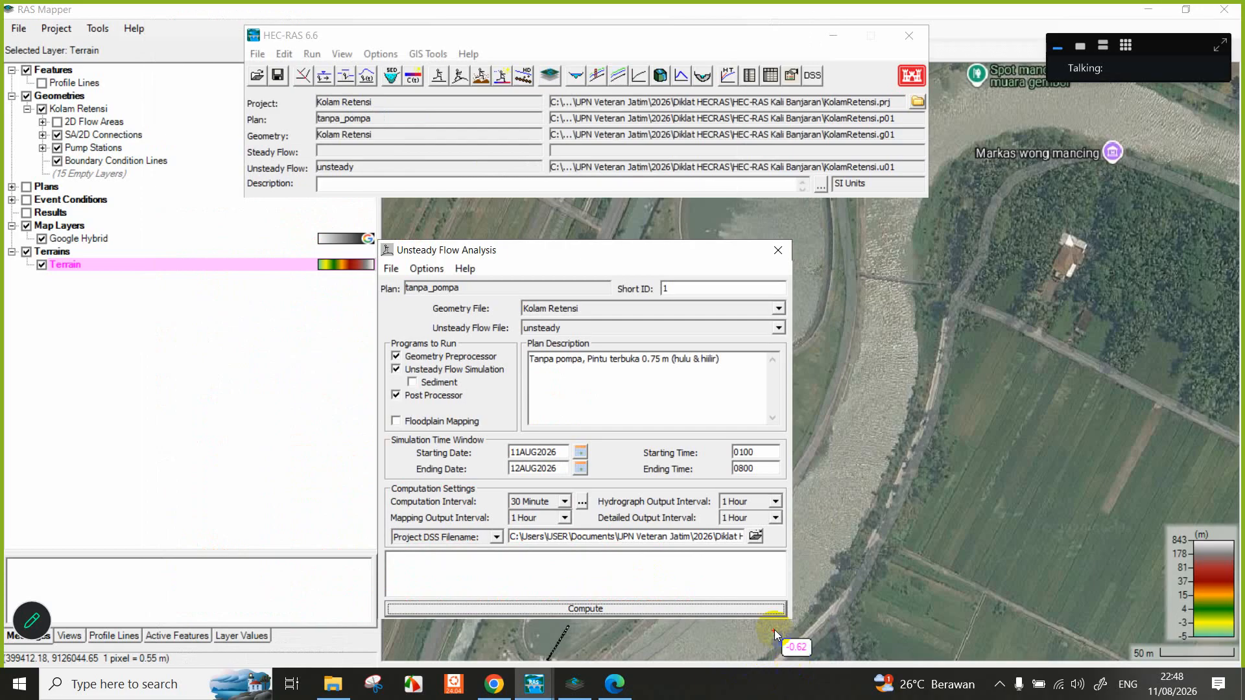
Close the unsteady flow analysis and open the geometric data at the P. Hulu Retensi connection.
{"action": "left_click", "coordinate": [778, 252]}
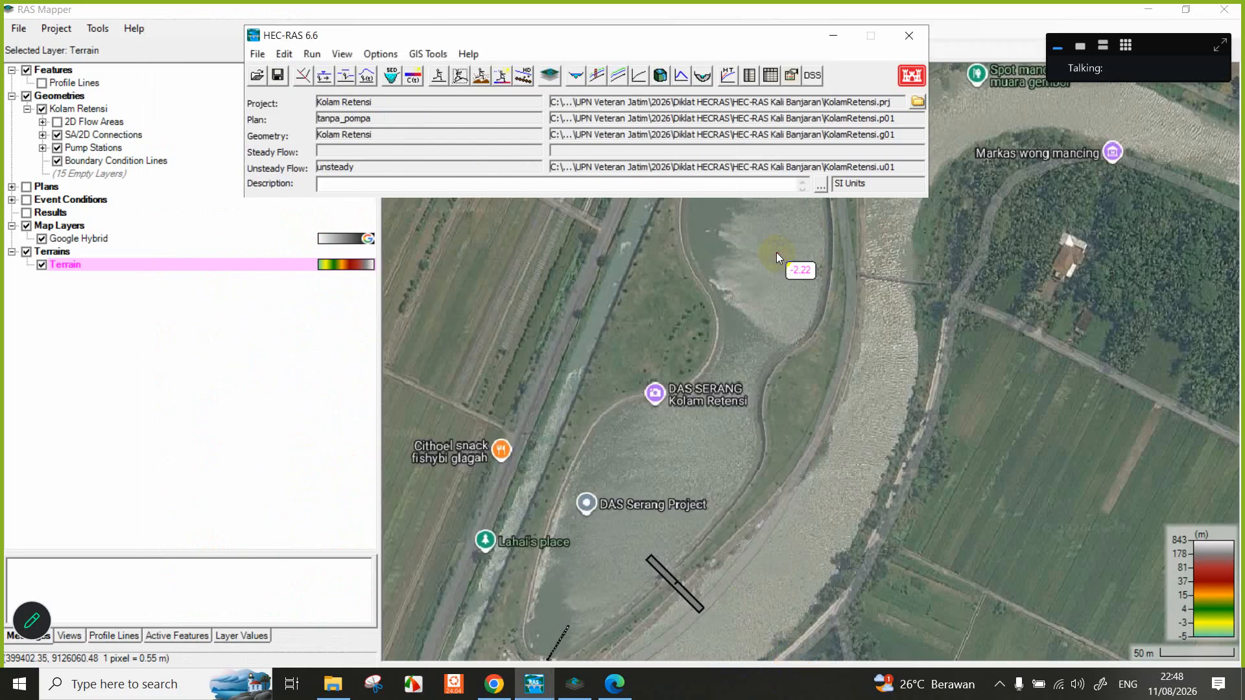
{"action": "left_click", "coordinate": [303, 77]}
{"action": "left_click_drag", "start_coordinate": [409, 150], "coordinate": [631, 200]}
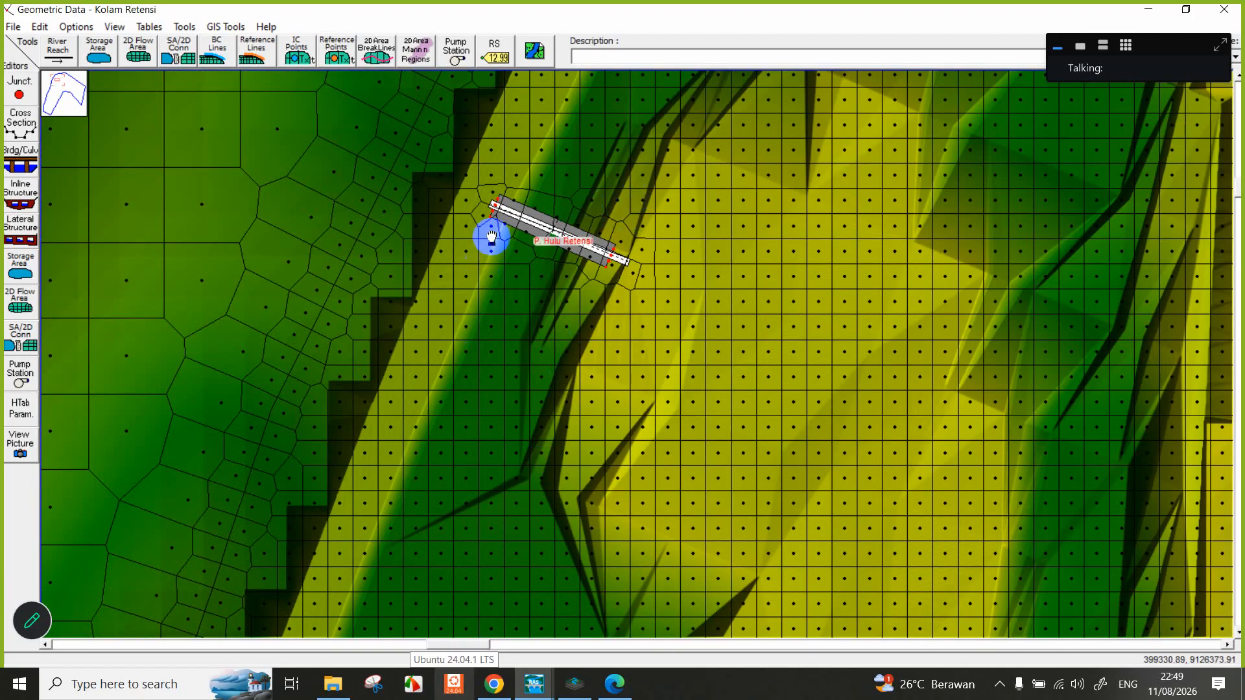
{"action": "scroll", "coordinate": [491, 237], "scroll_direction": "up", "scroll_amount": 4}
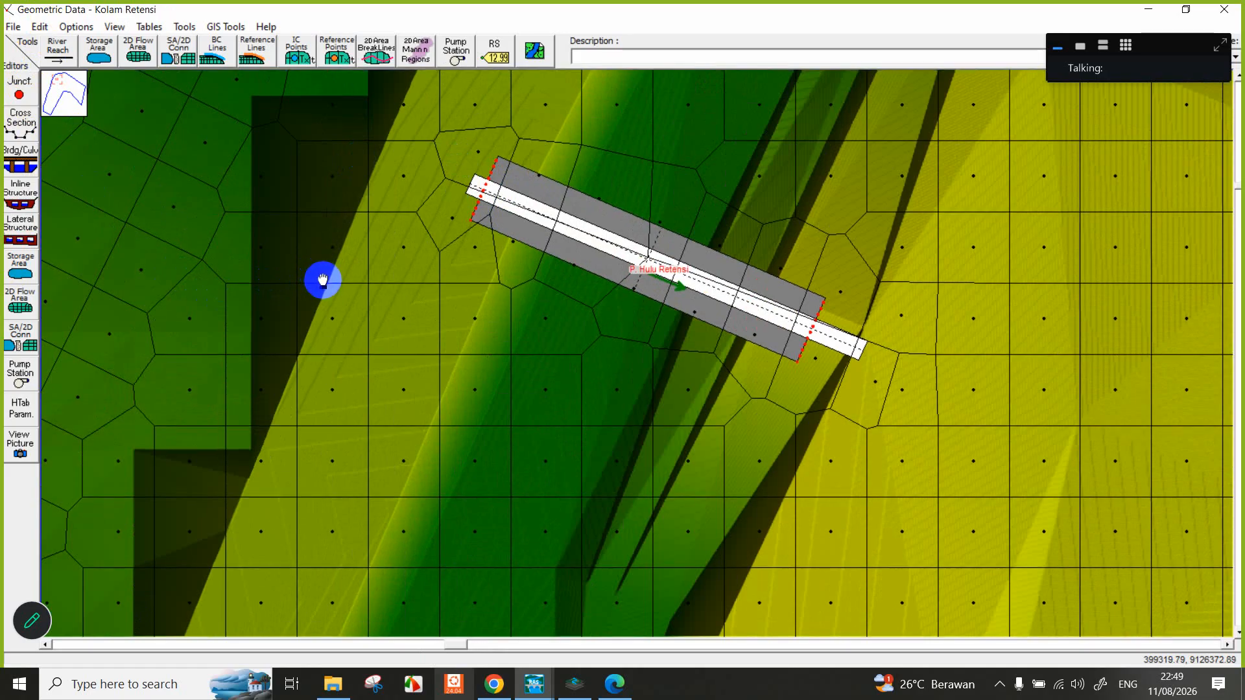
{"action": "right_click", "coordinate": [310, 303]}
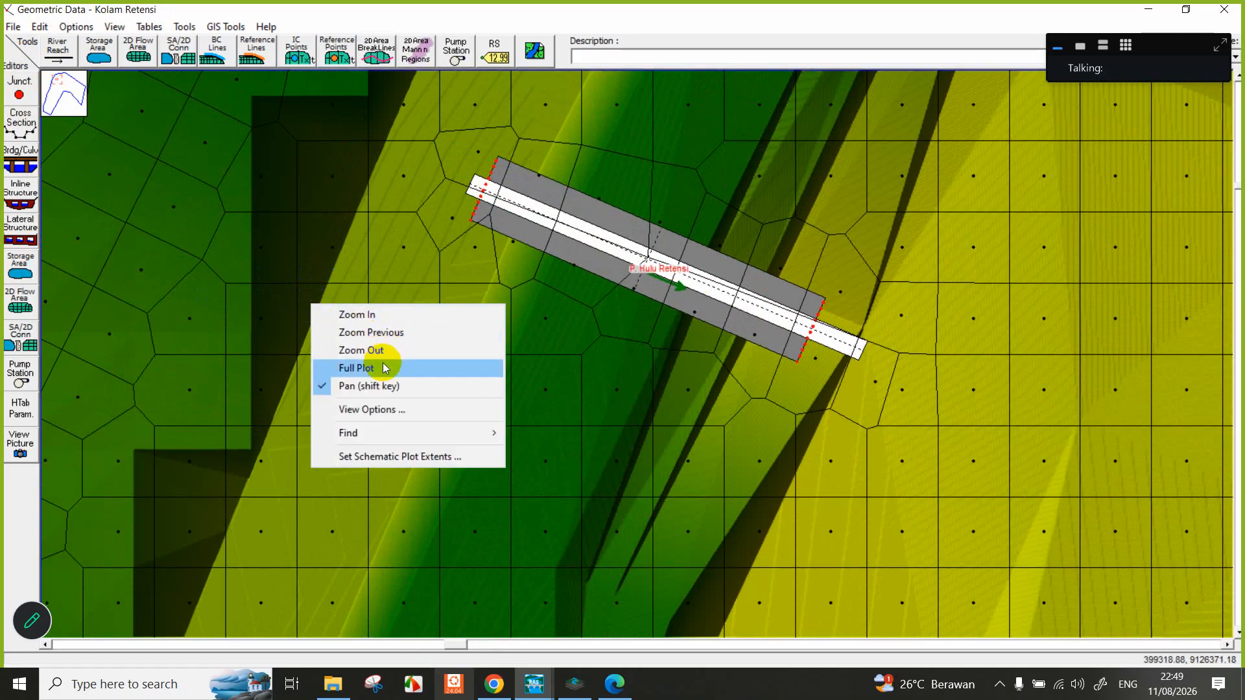
{"action": "right_click", "coordinate": [378, 383]}
{"action": "right_click", "coordinate": [386, 322]}
{"action": "right_click", "coordinate": [404, 256]}
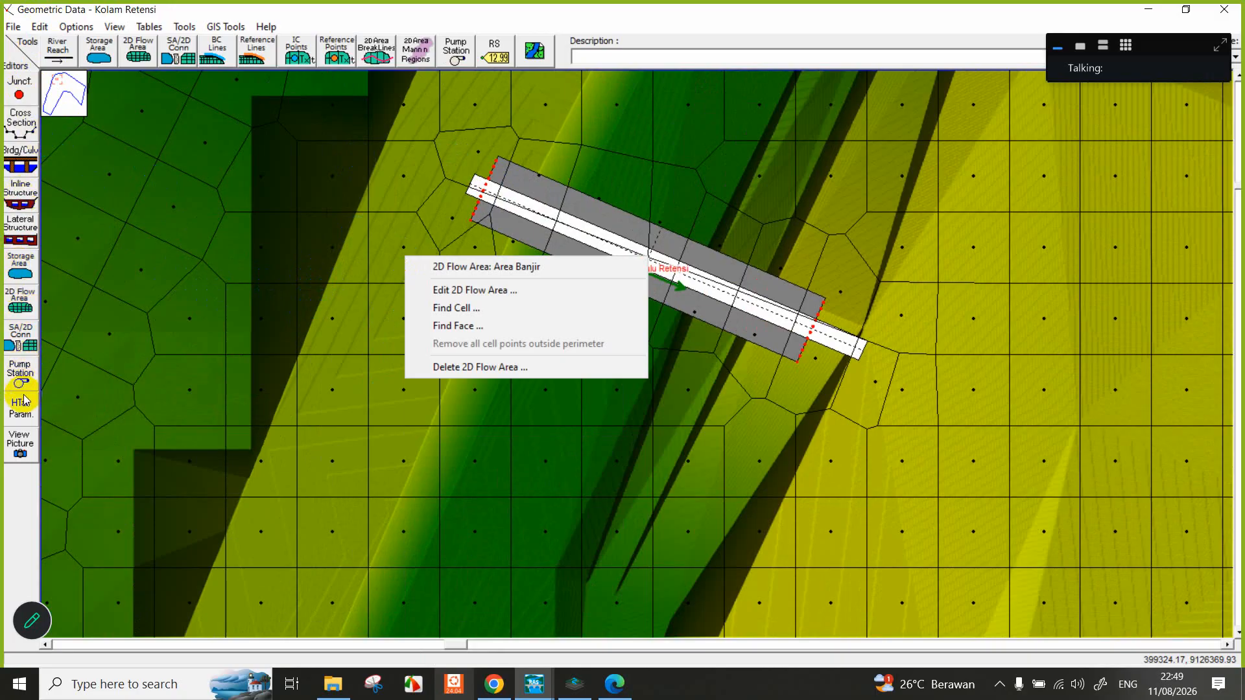
Open the SA/2D connection data for P. Hulu Retensi and view its gate profile.
{"action": "left_click", "coordinate": [21, 337]}
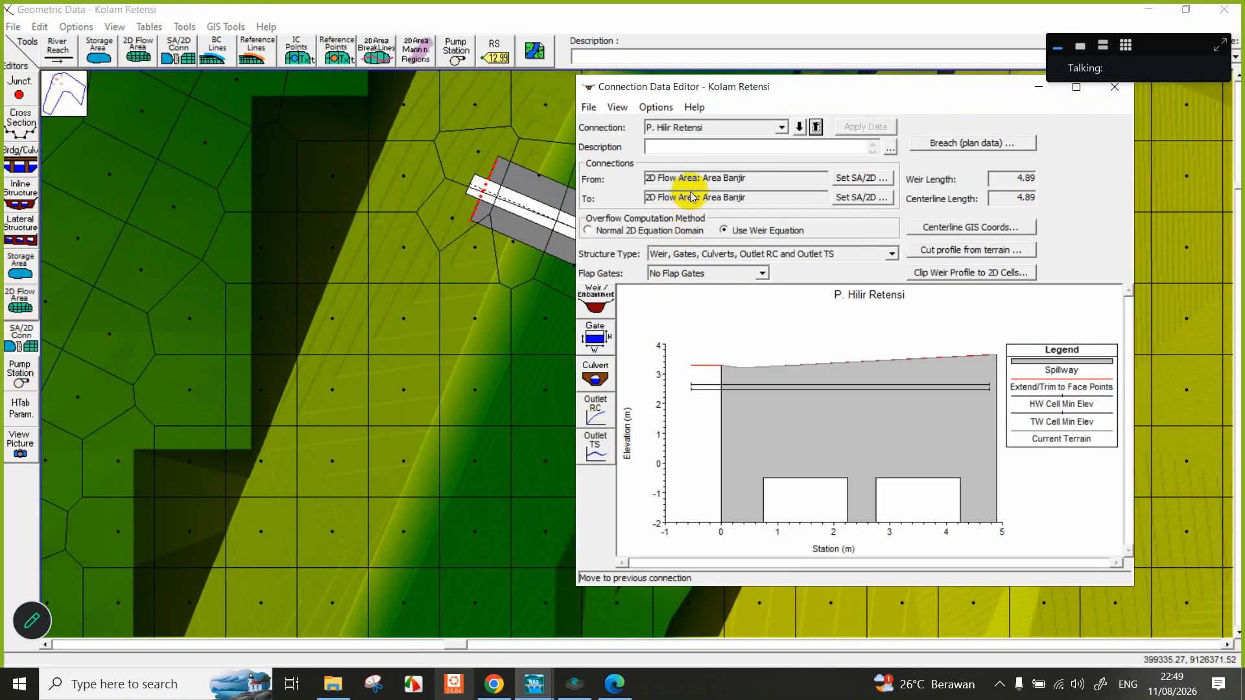
{"action": "left_click", "coordinate": [712, 128]}
{"action": "left_click", "coordinate": [715, 149]}
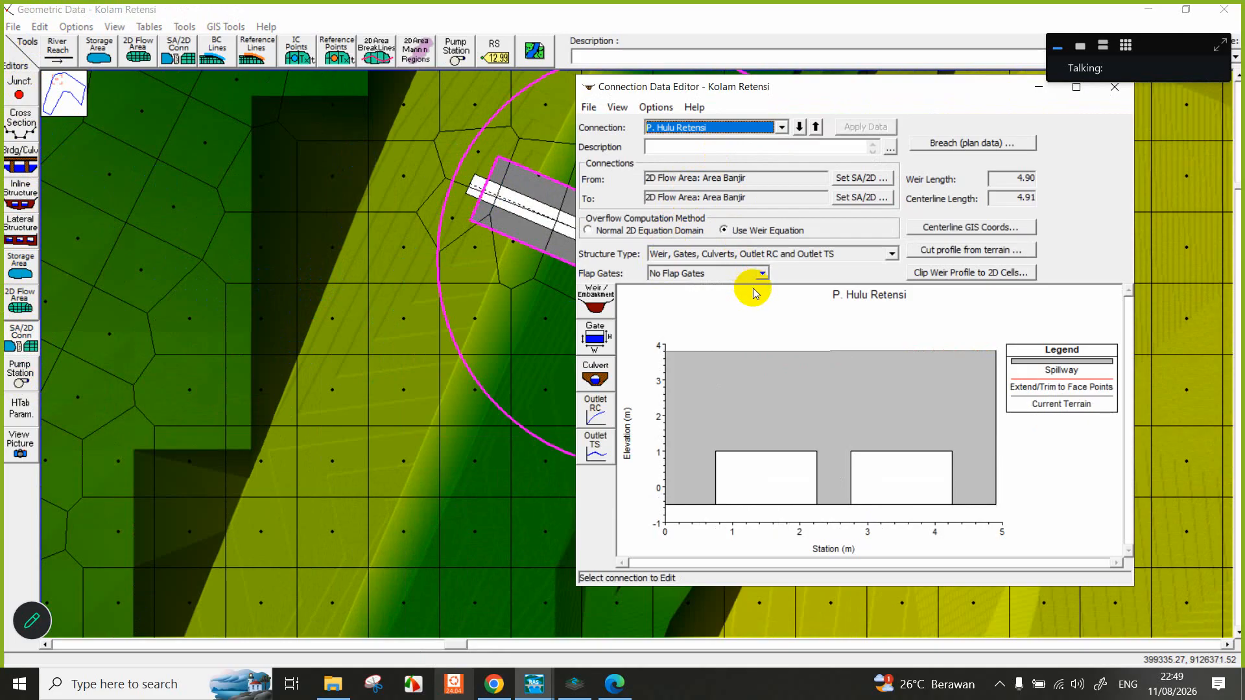
{"action": "right_click", "coordinate": [399, 373]}
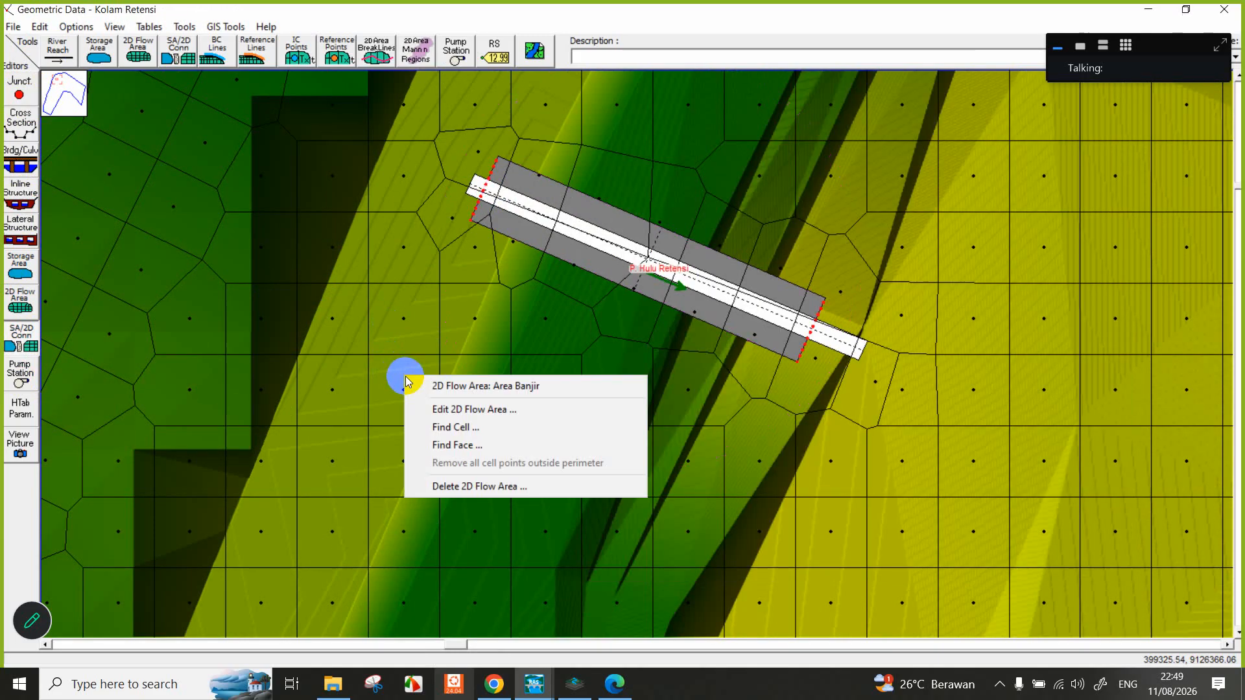
{"action": "right_click", "coordinate": [389, 425]}
{"action": "right_click", "coordinate": [391, 342]}
{"action": "right_click", "coordinate": [400, 298]}
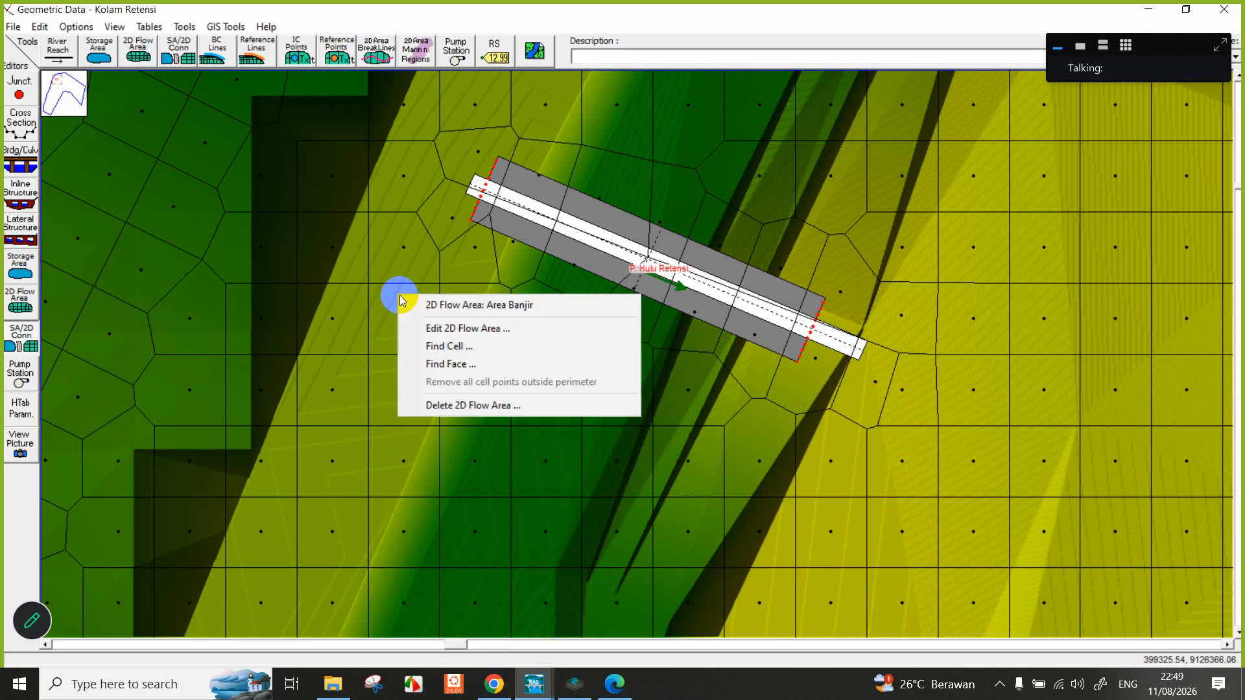
{"action": "right_click", "coordinate": [403, 249]}
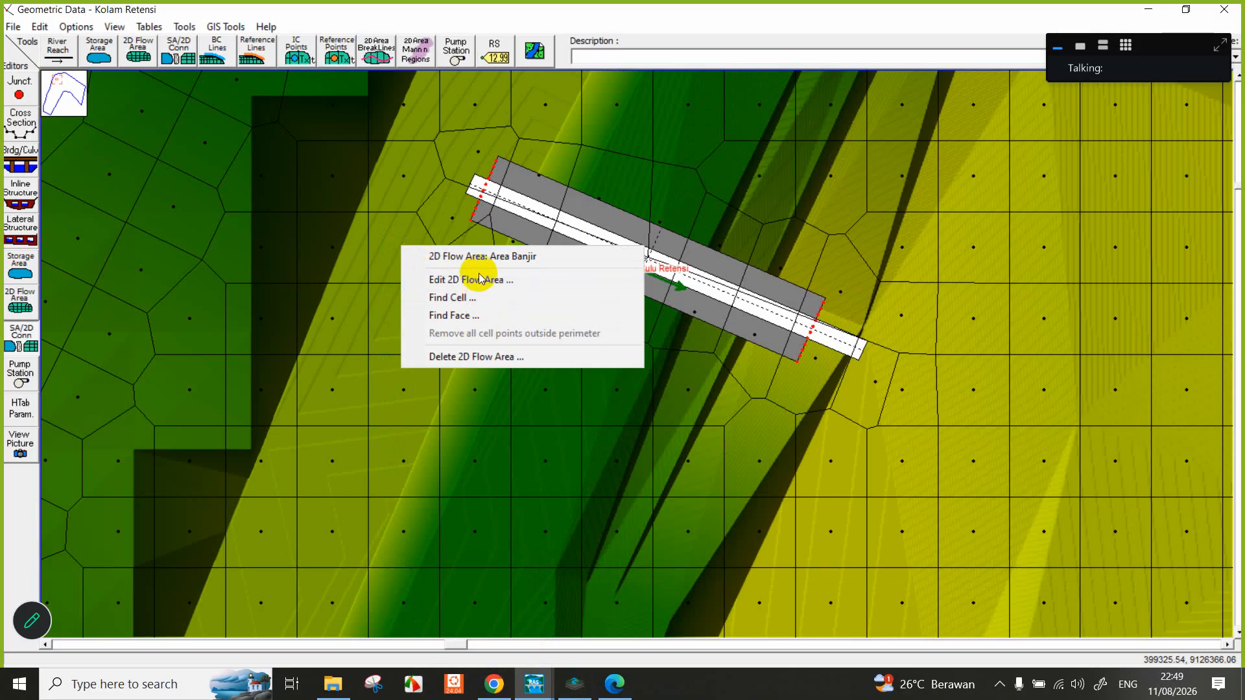
{"action": "left_click", "coordinate": [449, 258]}
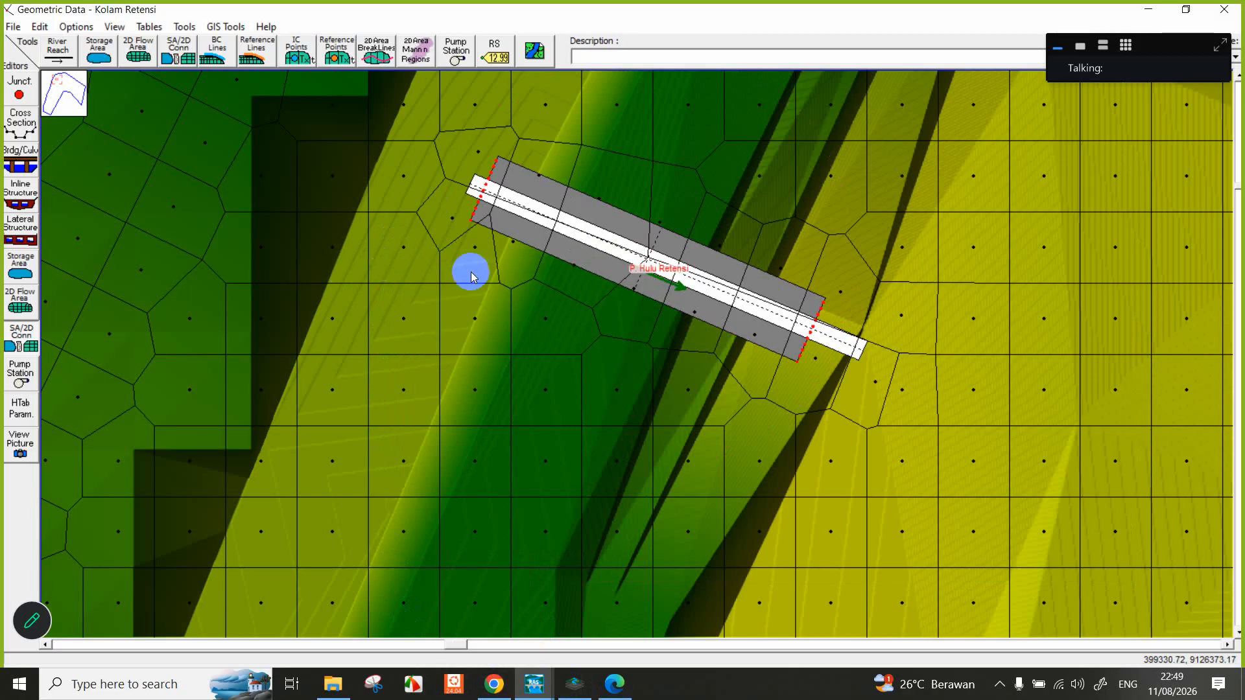
Hide the Google Hybrid map layer in RAS Mapper and inspect the terrain elevations around the P. Hulu Retensi connection.
{"action": "left_click", "coordinate": [575, 684]}
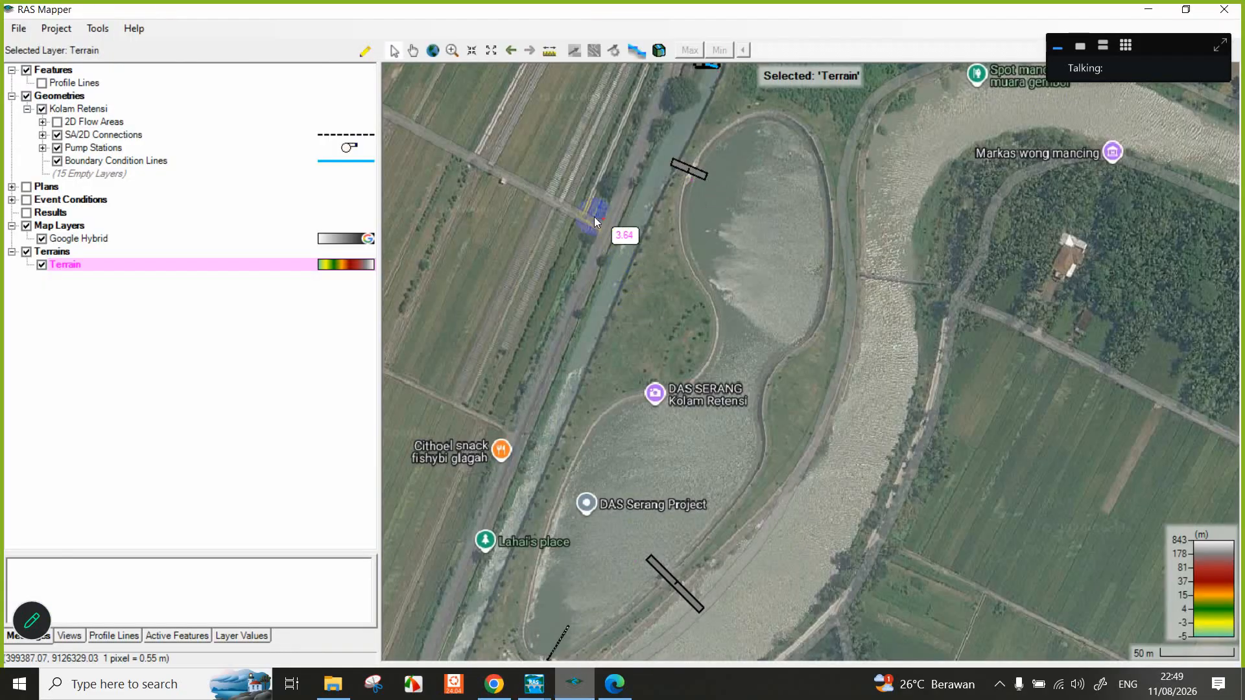
{"action": "left_click", "coordinate": [27, 226]}
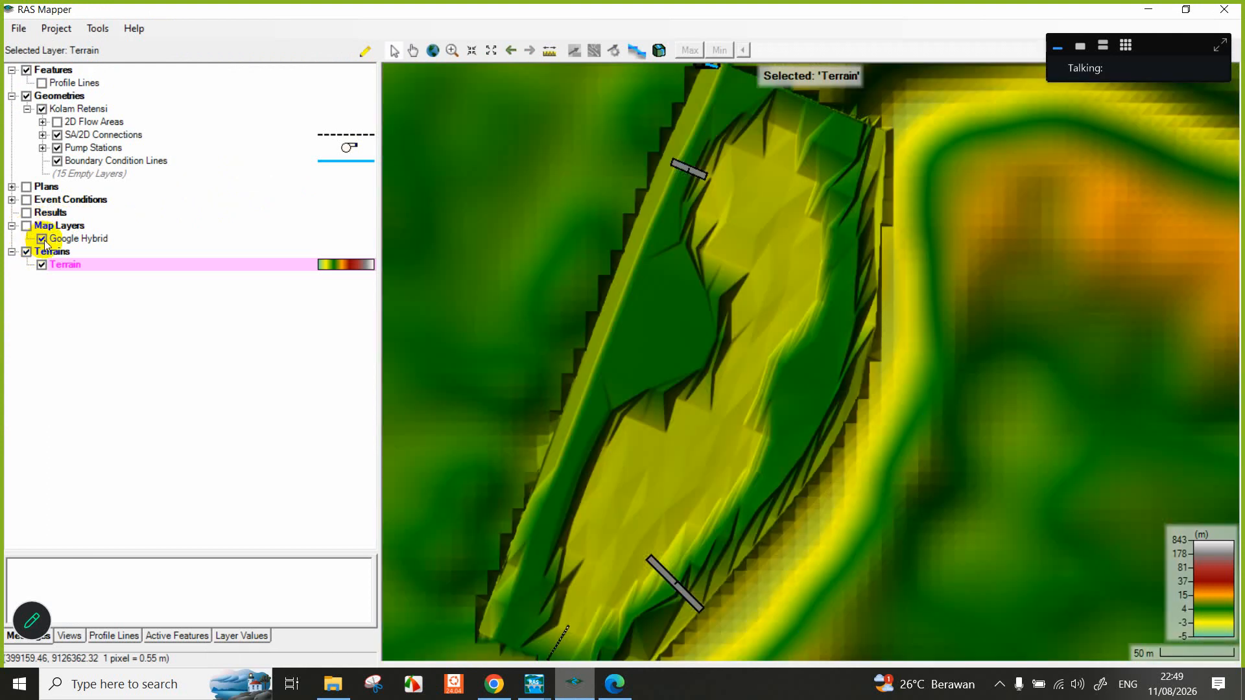
{"action": "scroll", "coordinate": [694, 142], "scroll_direction": "up", "scroll_amount": 6}
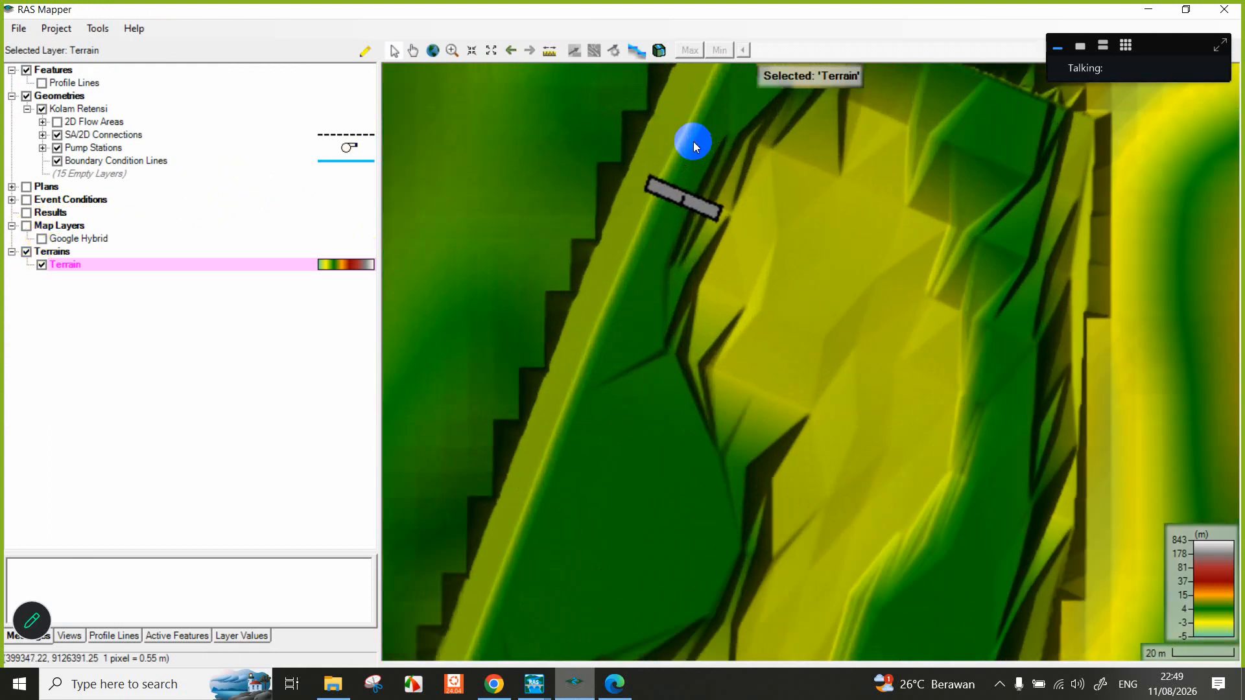
{"action": "scroll", "coordinate": [450, 217], "scroll_direction": "up", "scroll_amount": 7}
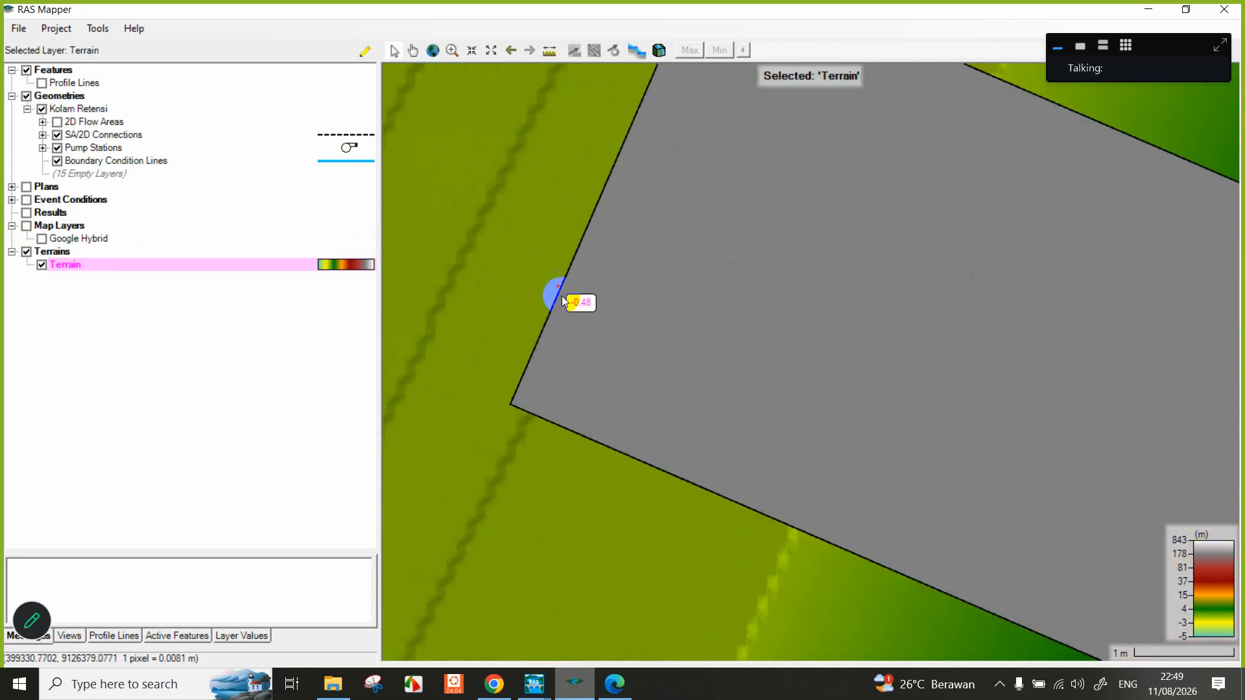
{"action": "left_click", "coordinate": [621, 690]}
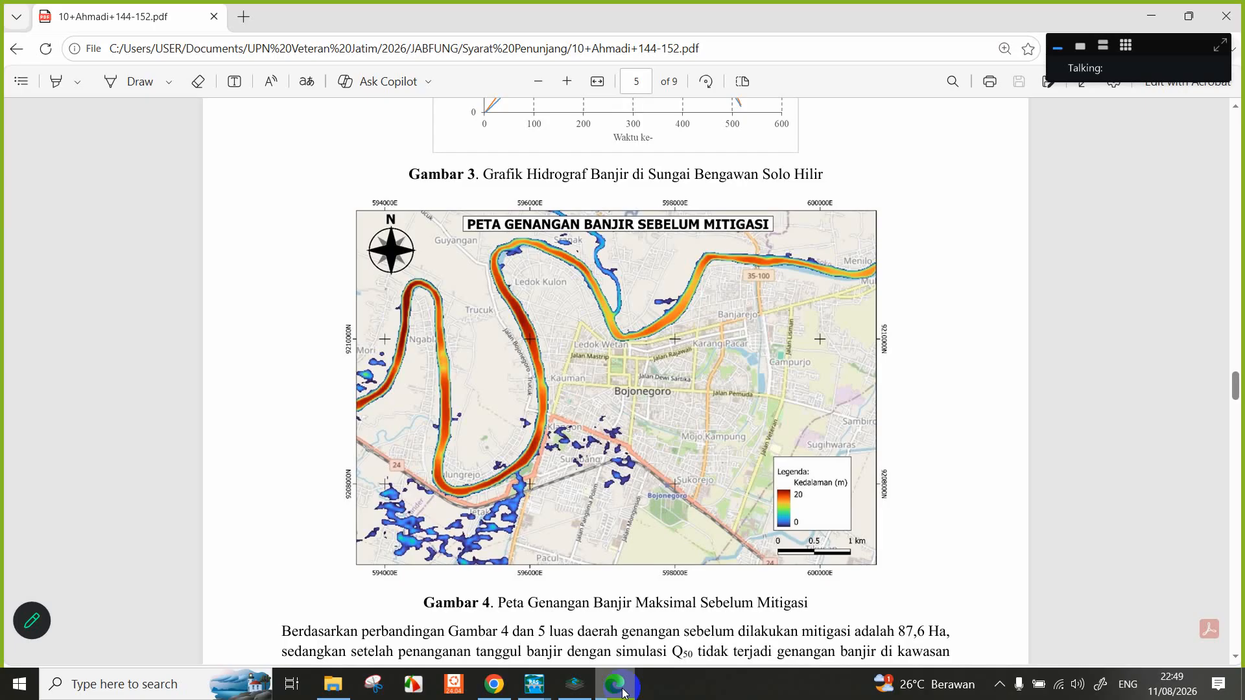
{"action": "left_click", "coordinate": [622, 691]}
Set the invert of Gate #1 at the P. Hulu Retensi connection to 0.
{"action": "mouse_move", "coordinate": [535, 686]}
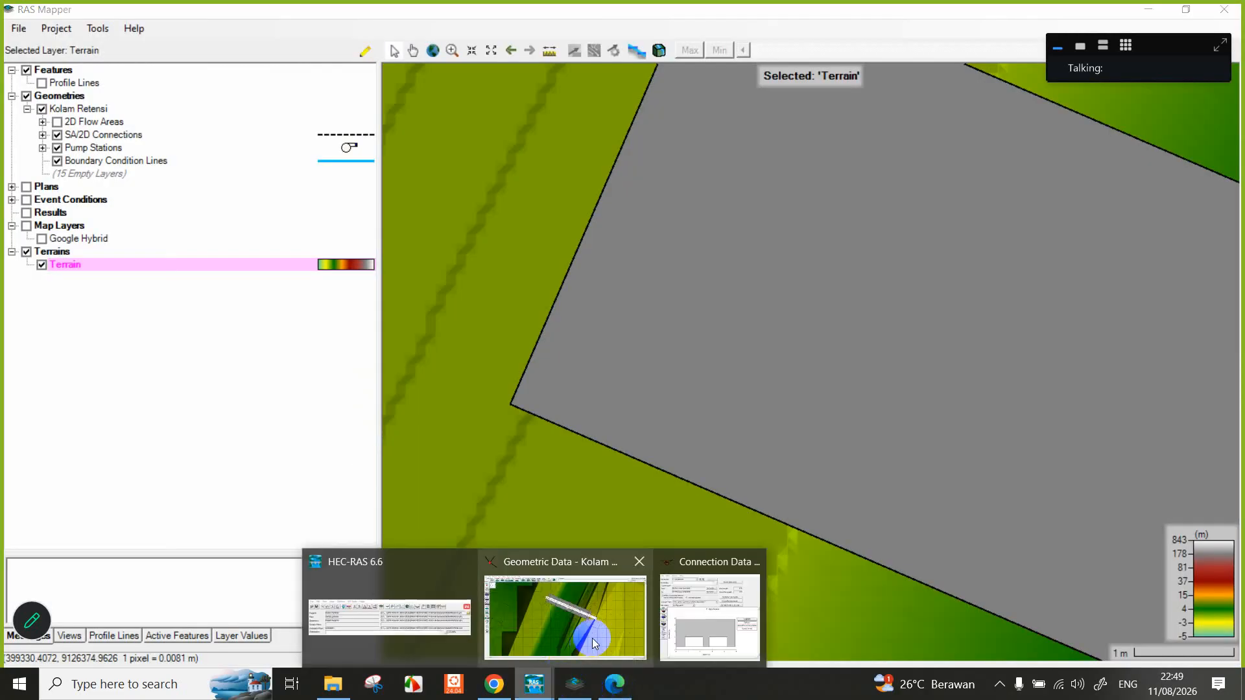
{"action": "left_click", "coordinate": [704, 613]}
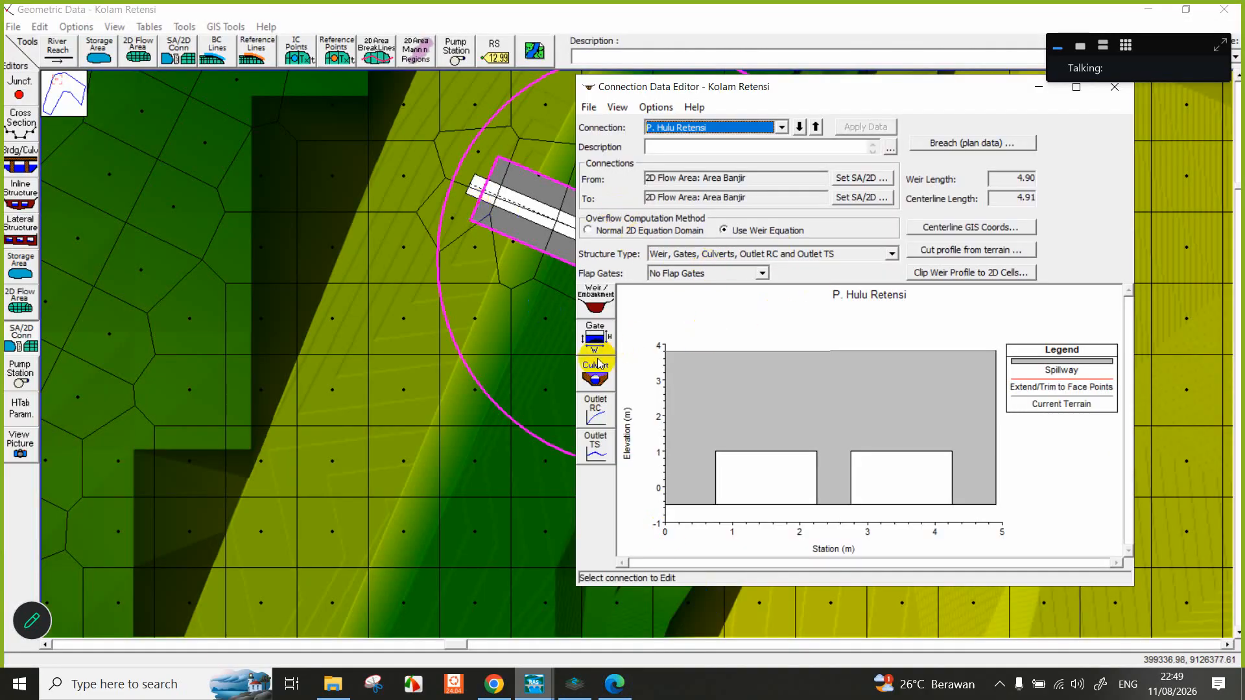
{"action": "left_click", "coordinate": [596, 336]}
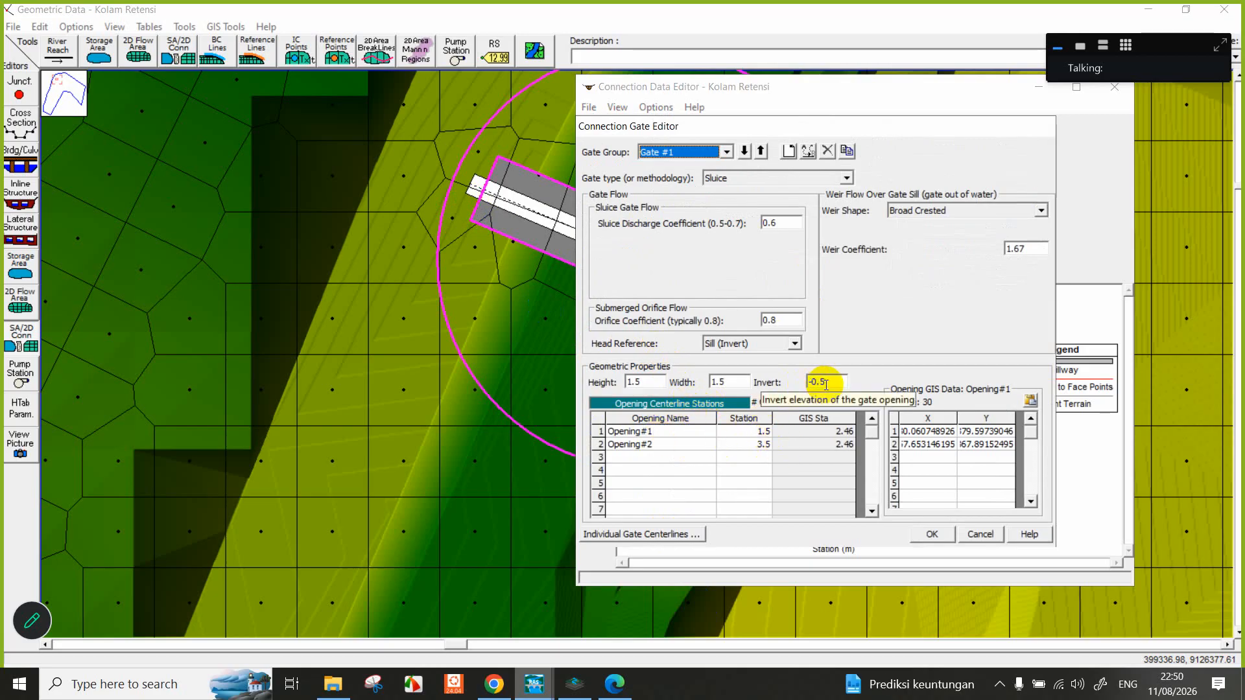
{"action": "left_click_drag", "start_coordinate": [830, 384], "coordinate": [810, 382]}
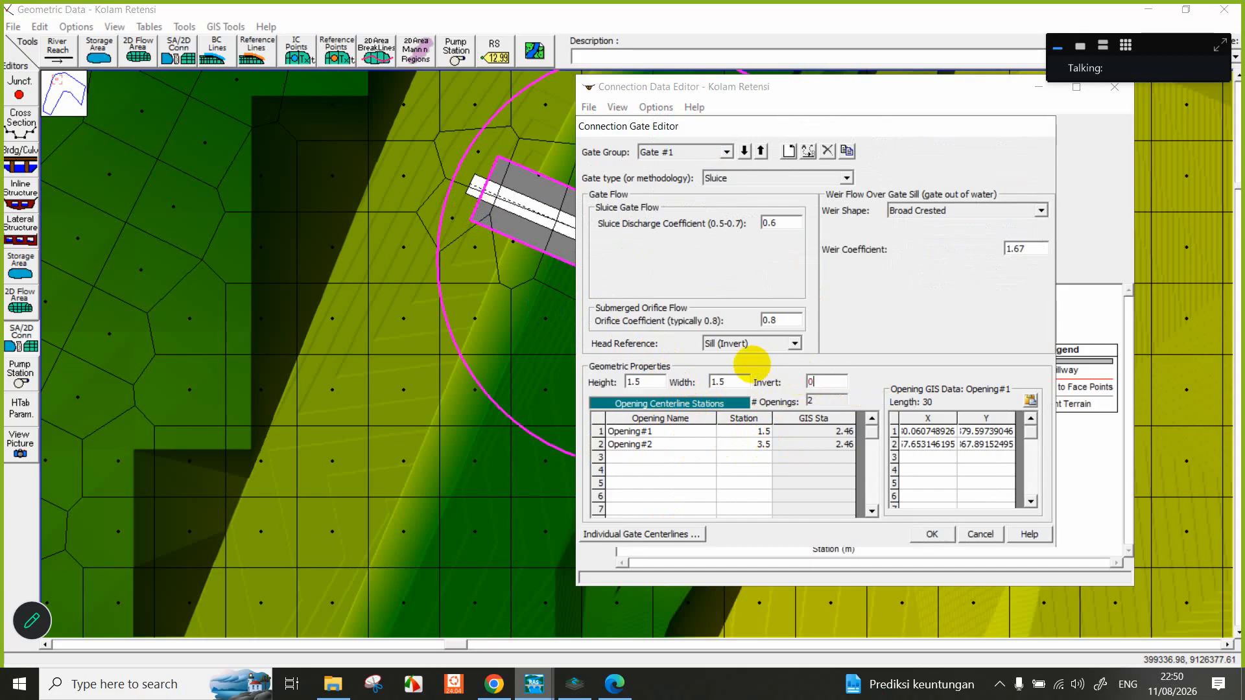
{"action": "type", "text": "0"}
{"action": "left_click", "coordinate": [932, 534]}
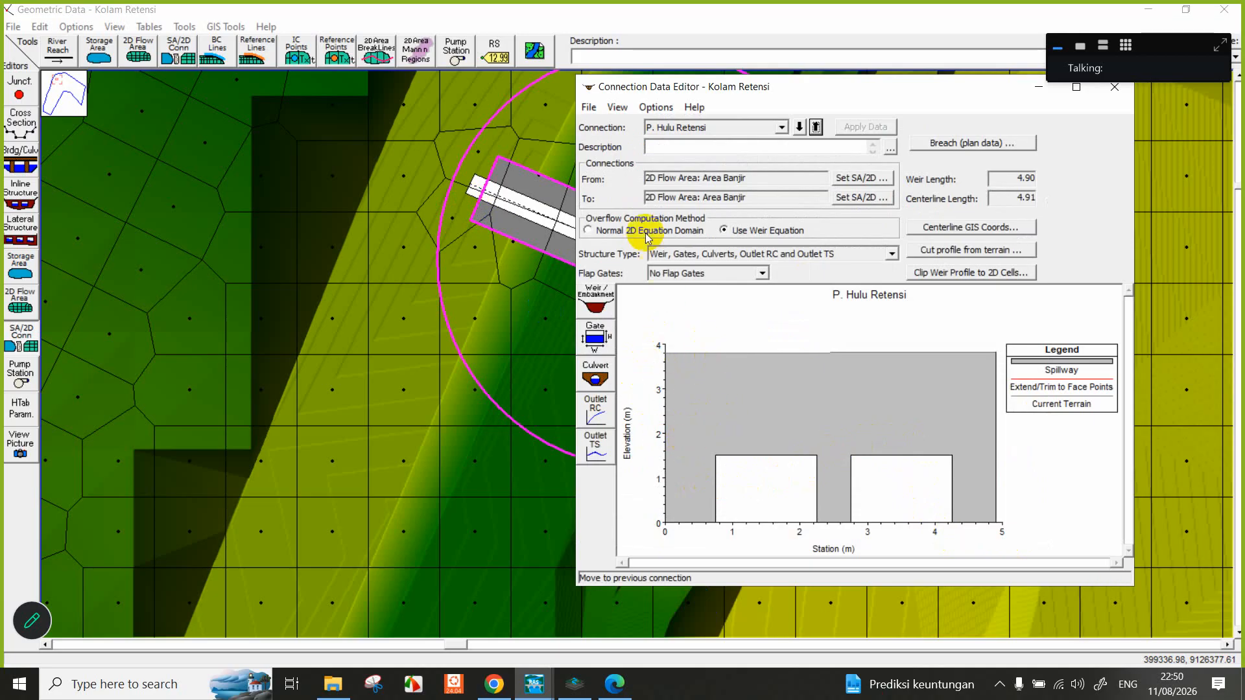
Close the connection data, save the Kolam Retensi geometry and leave the geometric data editor.
{"action": "left_click", "coordinate": [1115, 86]}
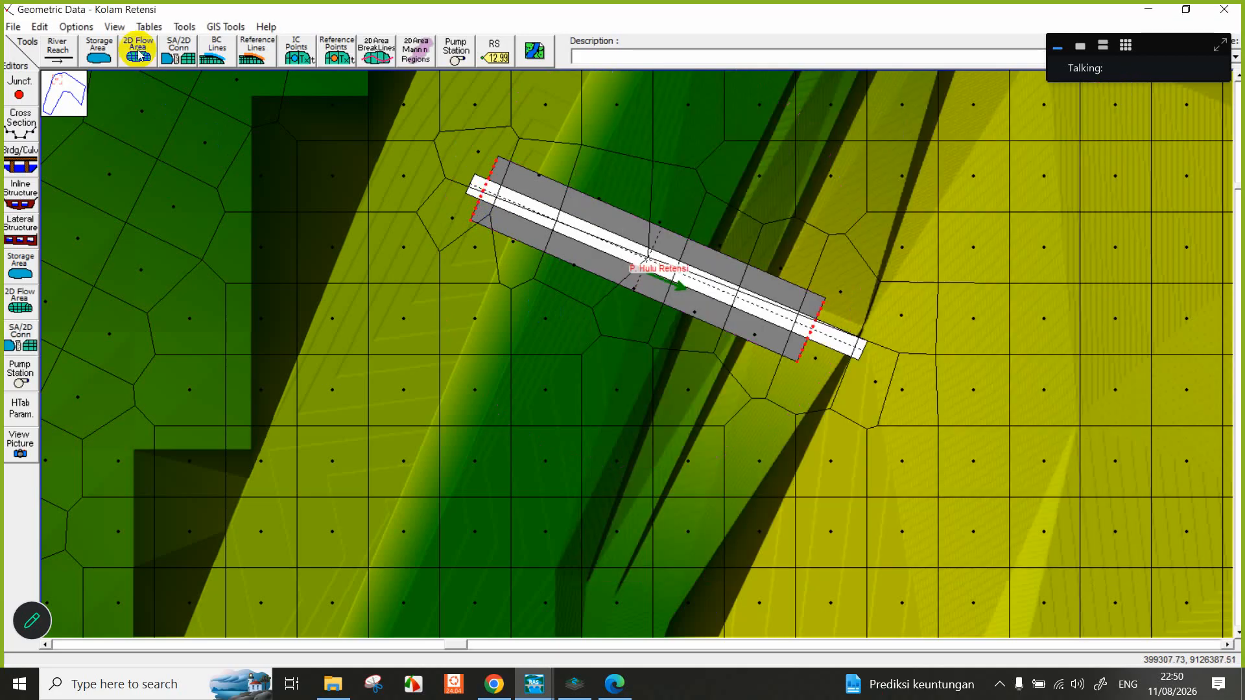
{"action": "left_click", "coordinate": [13, 27]}
{"action": "left_click", "coordinate": [45, 79]}
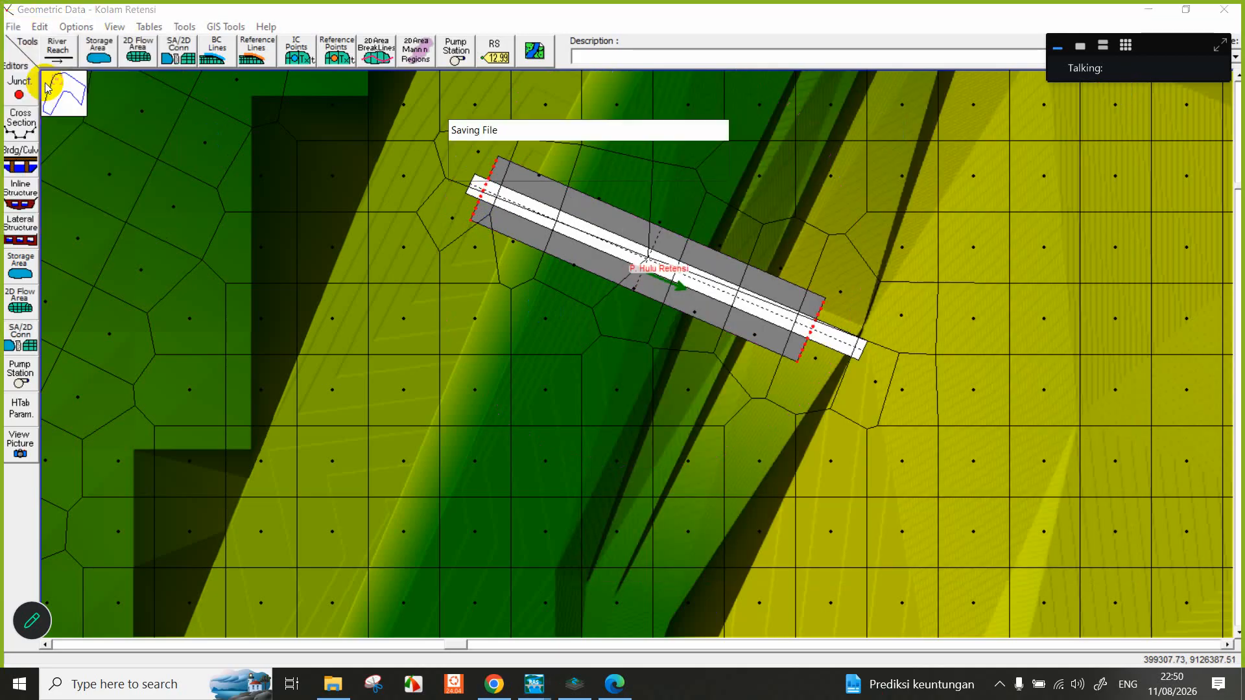
{"action": "left_click", "coordinate": [1222, 11]}
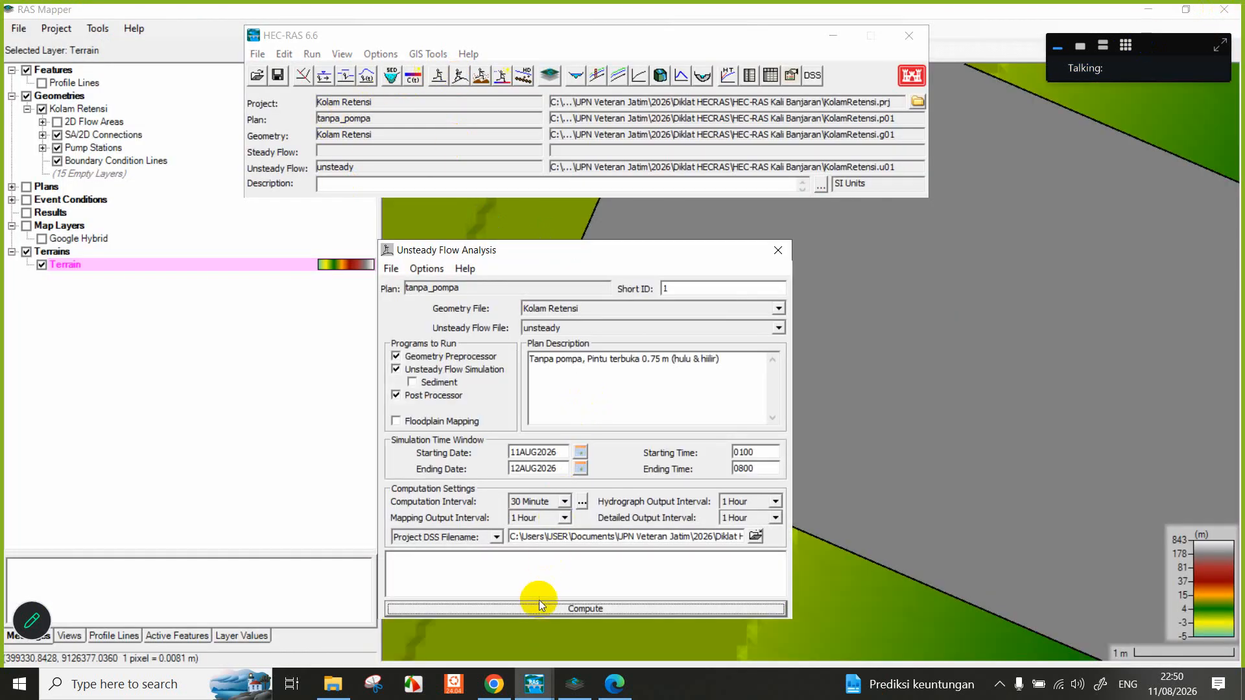
Compute the tanpa_pompa unsteady plan again, close its computation messages and reopen the Kolam Retensi geometric data.
{"action": "left_click", "coordinate": [542, 610]}
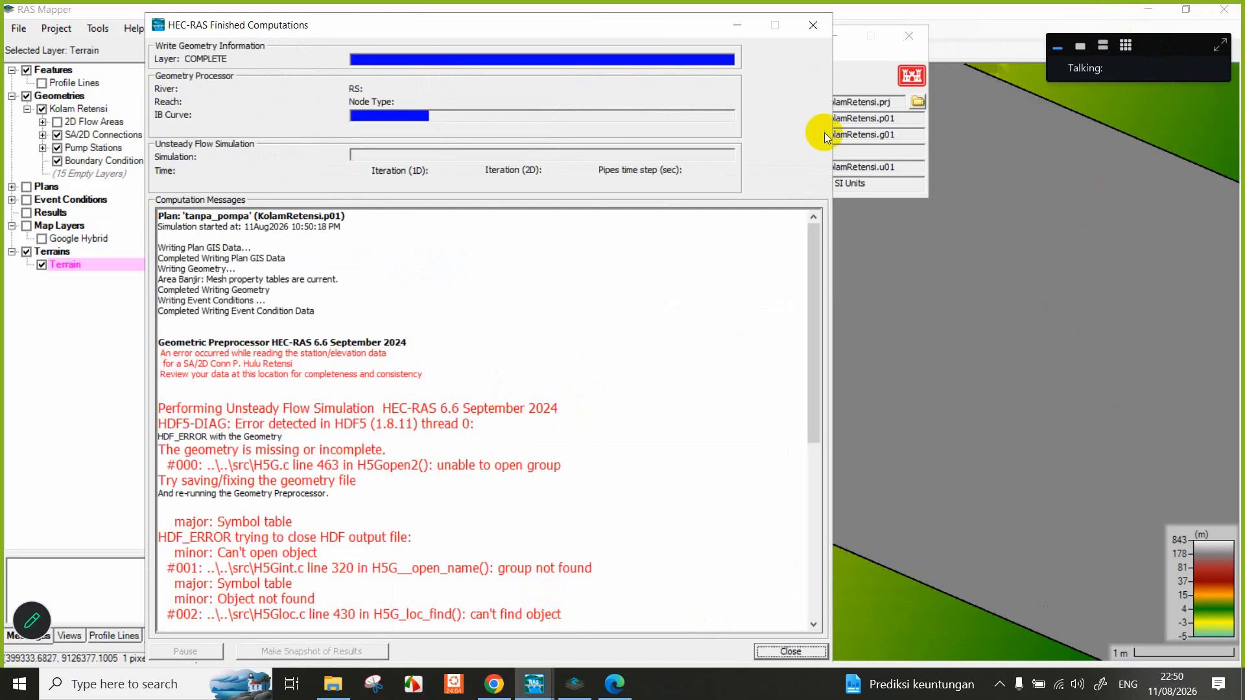
{"action": "left_click", "coordinate": [812, 36]}
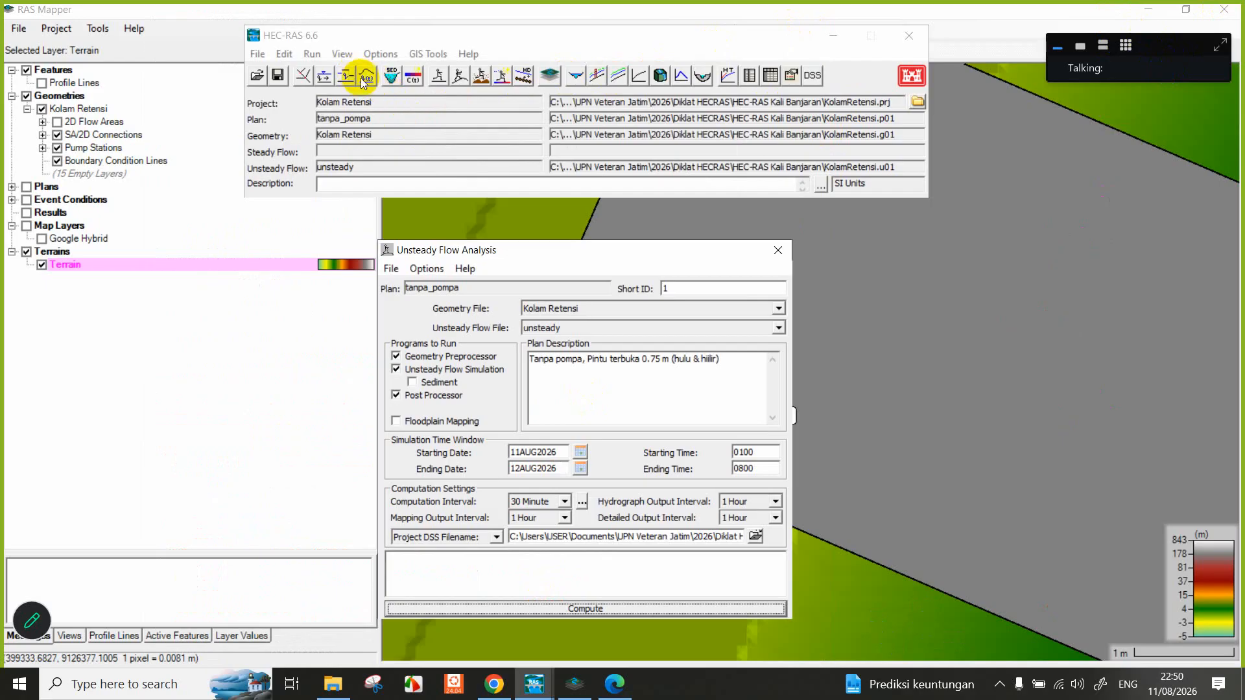
{"action": "left_click", "coordinate": [303, 77]}
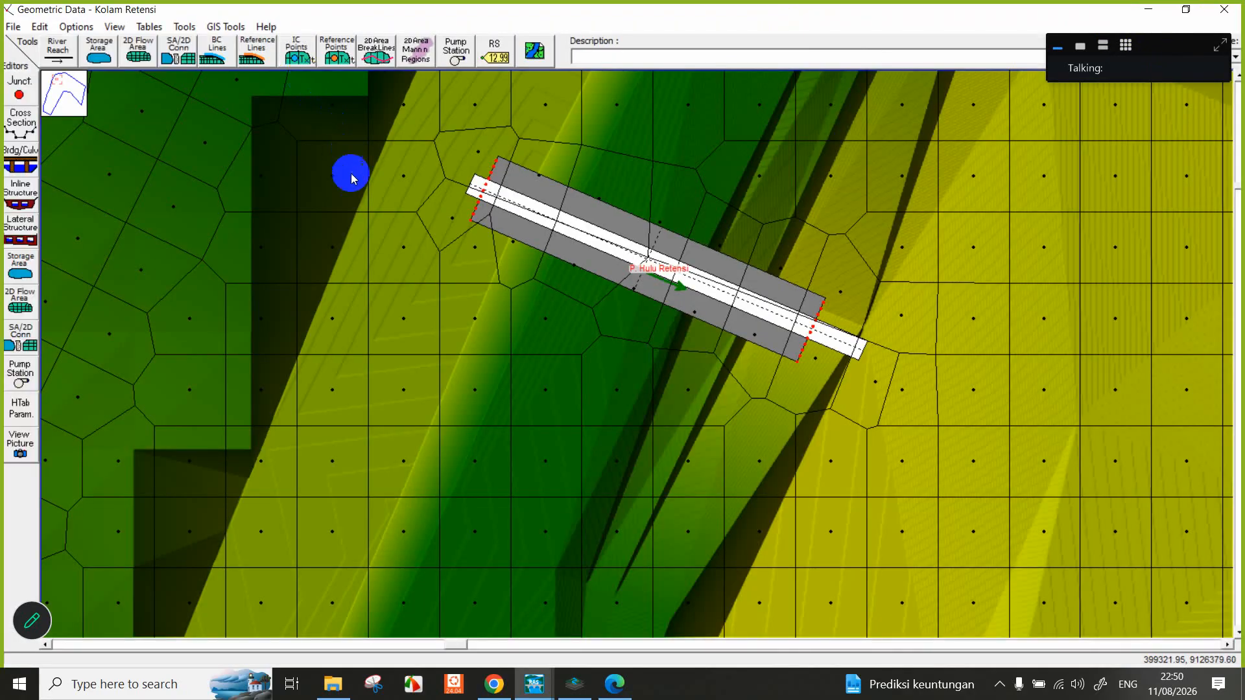
Open the P. Hulu Retensi connection for editing and cut its weir profile from the terrain again.
{"action": "right_click", "coordinate": [676, 277]}
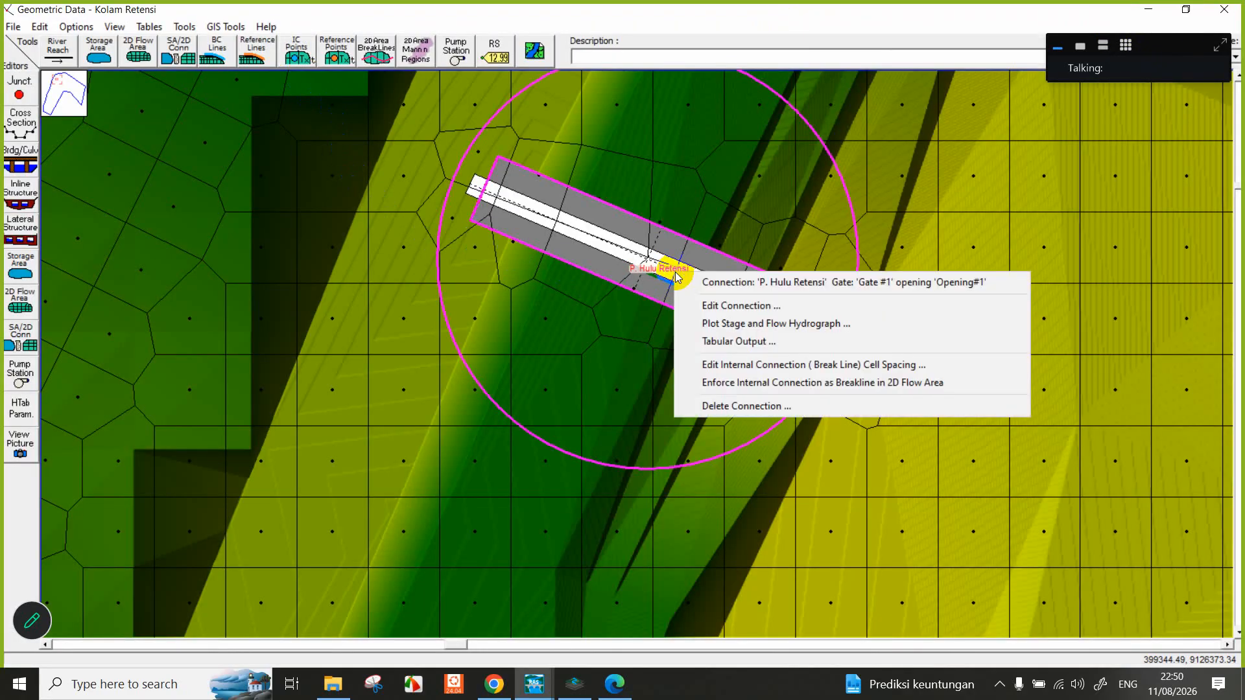
{"action": "left_click", "coordinate": [723, 307]}
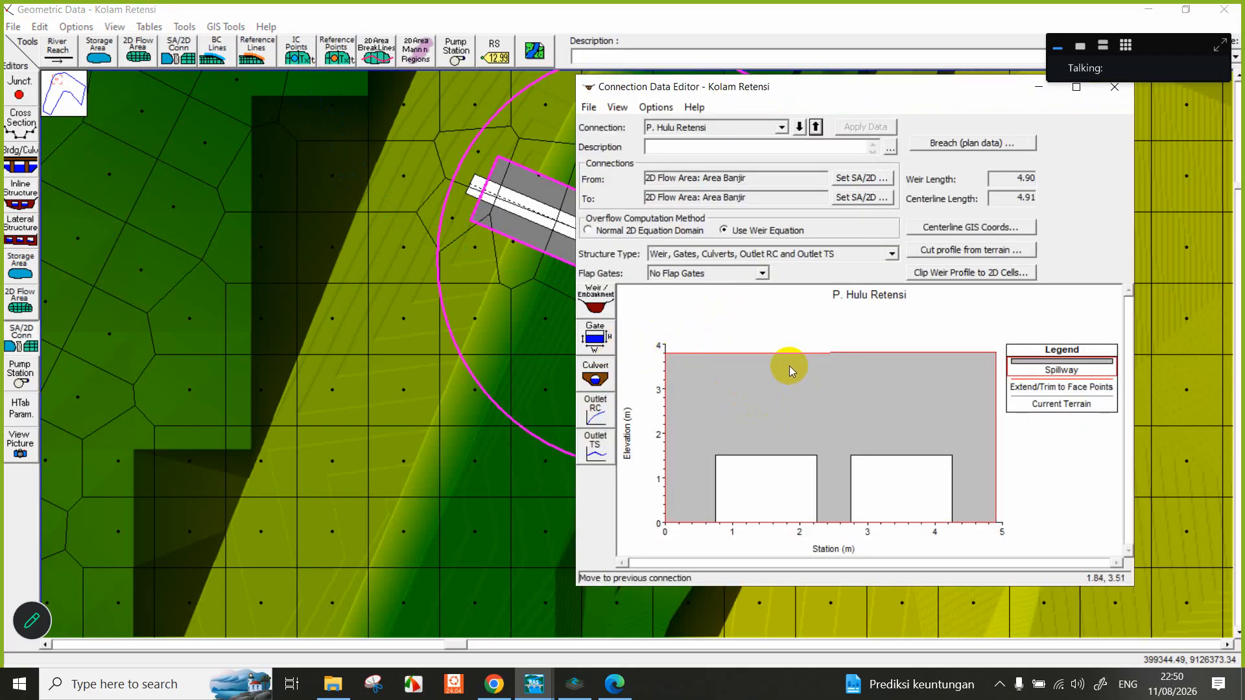
{"action": "left_click", "coordinate": [924, 251]}
{"action": "left_click", "coordinate": [660, 394]}
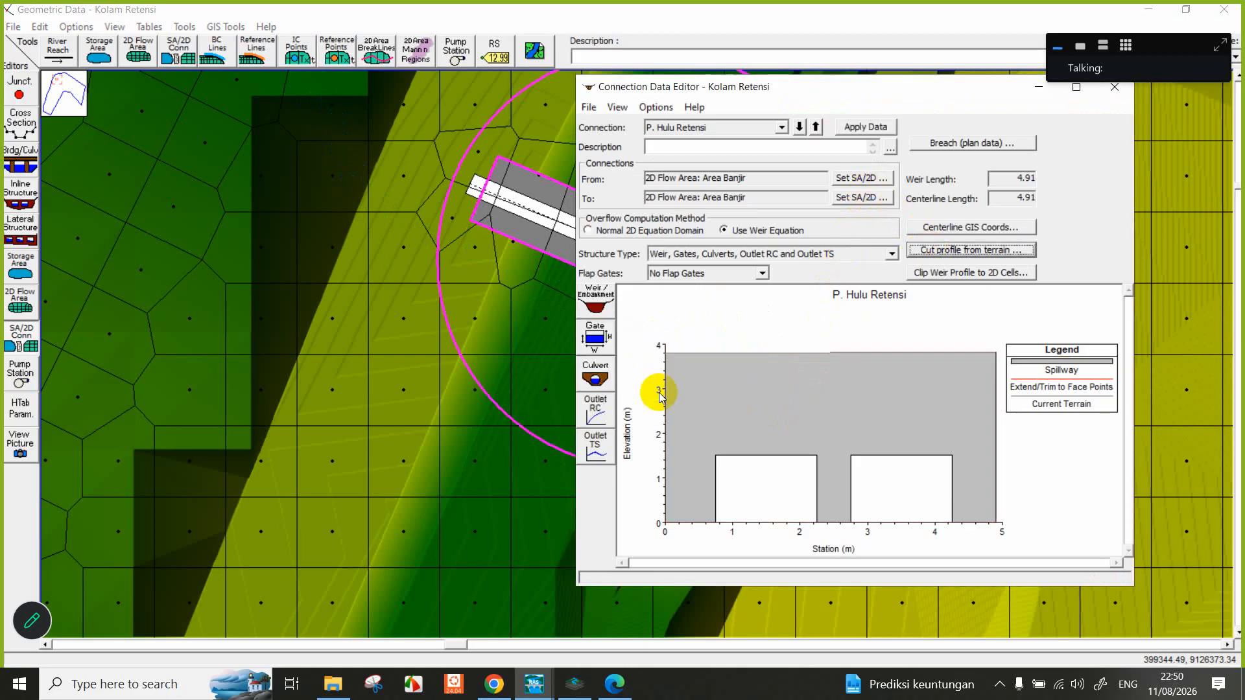
Close the P. Hulu Retensi connection data and save the Kolam Retensi geometry.
{"action": "left_click", "coordinate": [589, 107]}
{"action": "left_click", "coordinate": [600, 170]}
{"action": "left_click", "coordinate": [11, 27]}
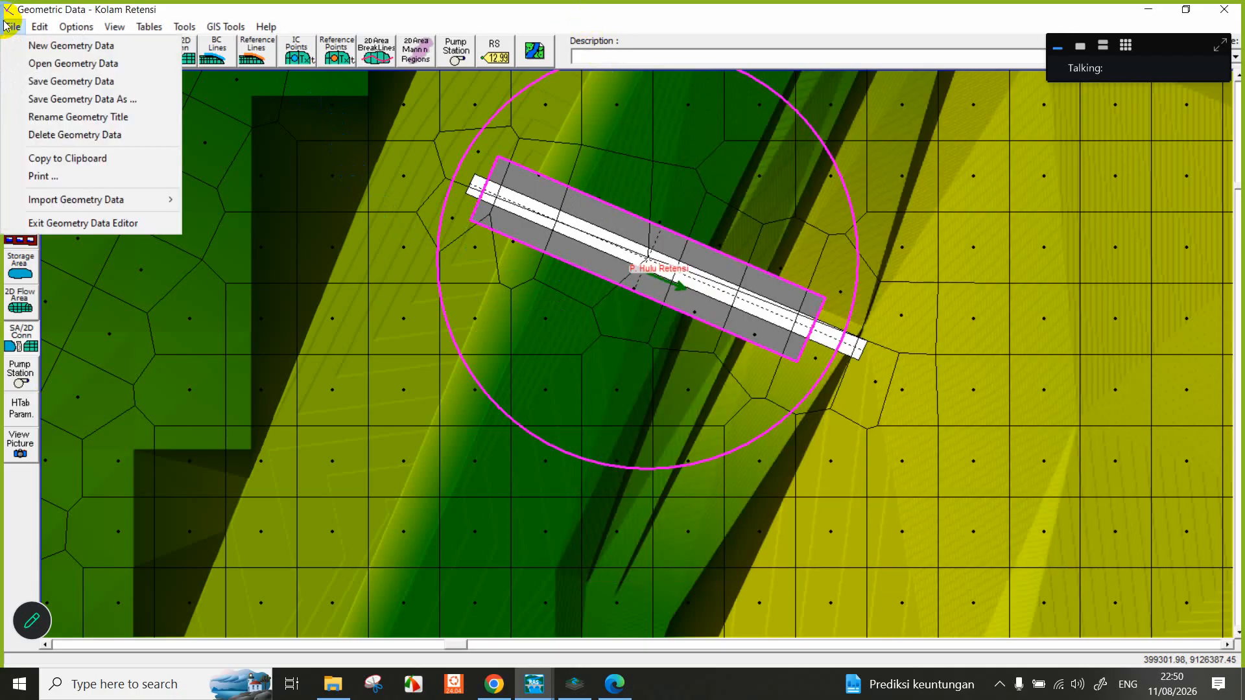
{"action": "left_click", "coordinate": [34, 81]}
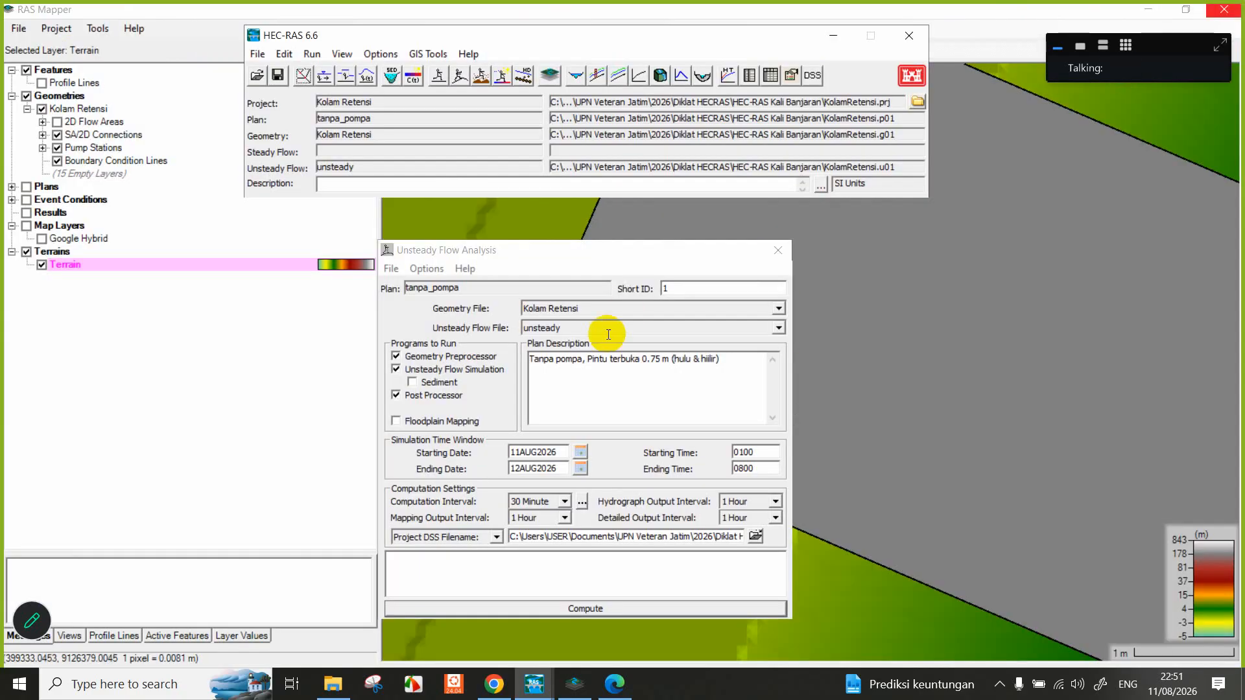
Compute the tanpa_pompa unsteady plan with the re-cut connection profile and review the geometric preprocessor messages.
{"action": "left_click", "coordinate": [558, 607]}
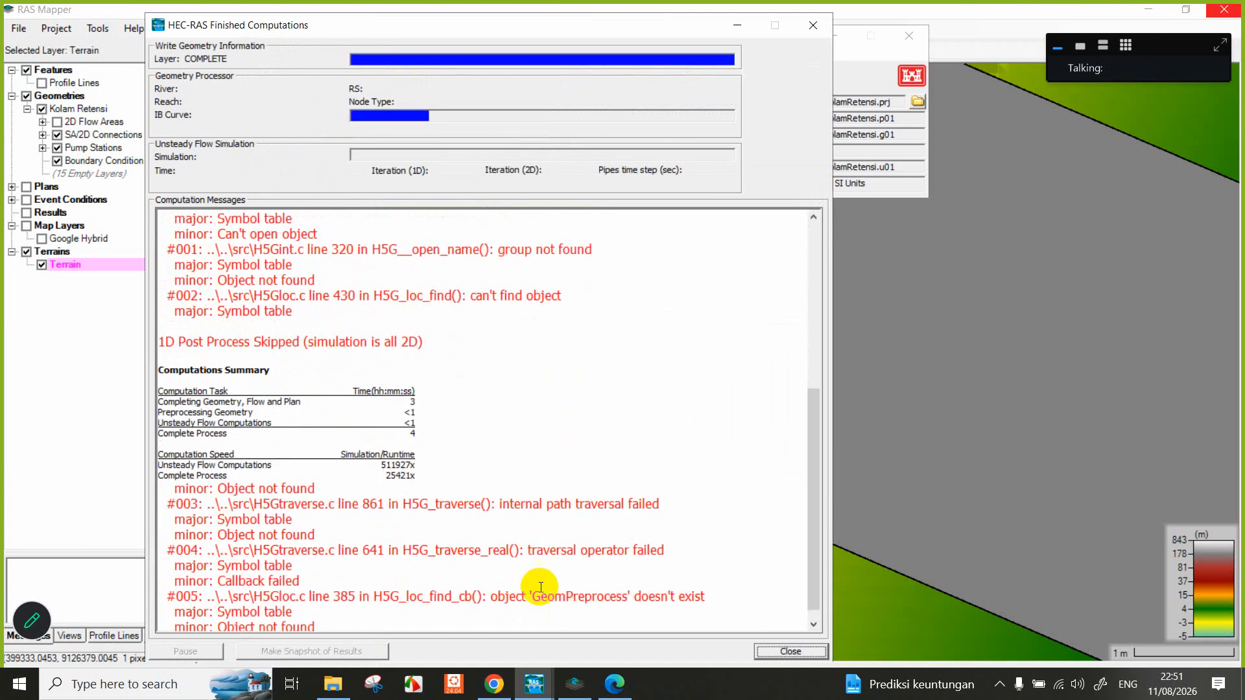
{"action": "scroll", "coordinate": [442, 469], "scroll_direction": "up", "scroll_amount": 5}
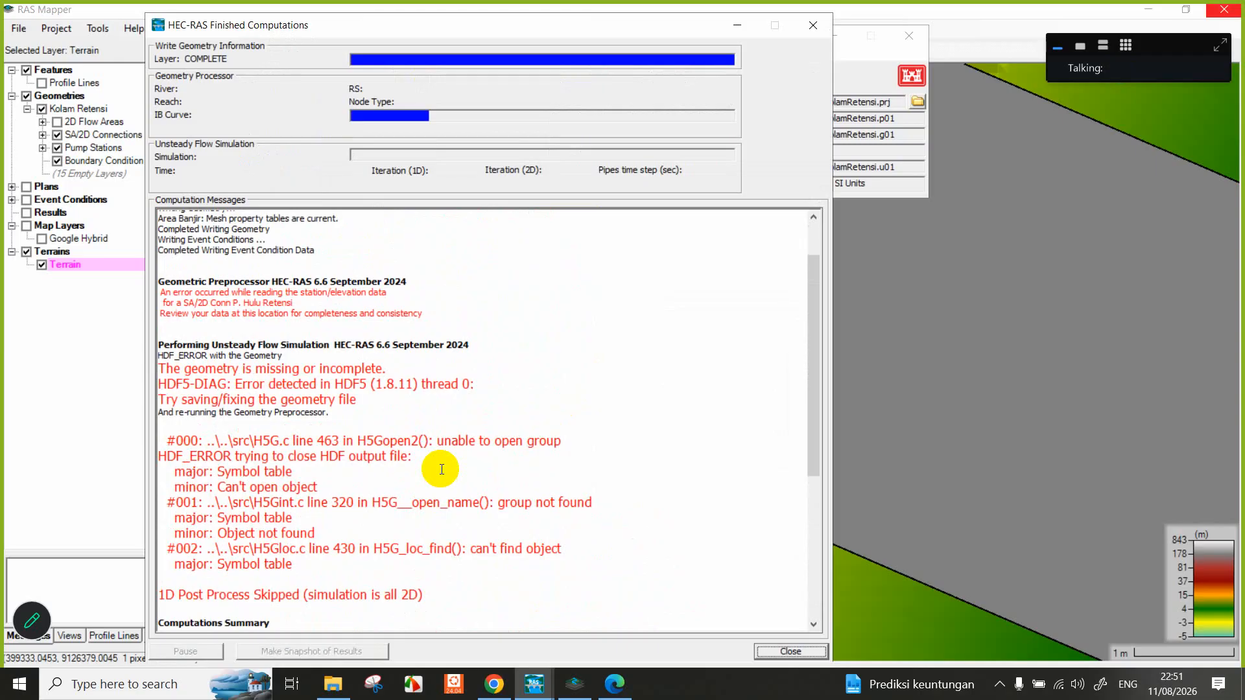